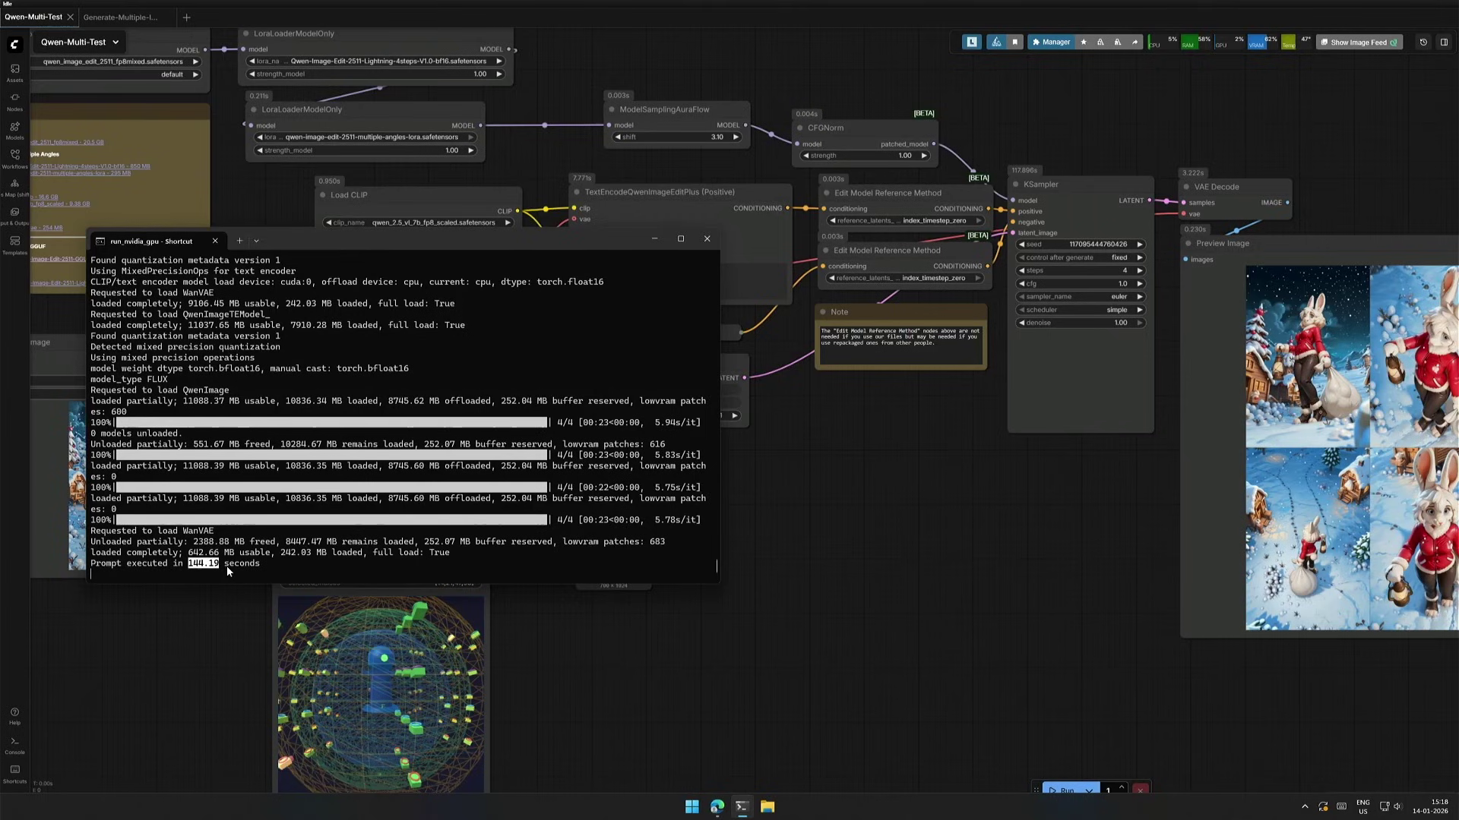
Enlarge the first generated rabbit image in the Preview Image node and advance to the next image
{"action": "left_click", "coordinate": [852, 587]}
{"action": "left_click_drag", "start_coordinate": [940, 588], "coordinate": [651, 563]}
{"action": "scroll", "coordinate": [714, 563], "scroll_direction": "up", "scroll_amount": 2}
{"action": "left_click_drag", "start_coordinate": [763, 550], "coordinate": [459, 524]}
{"action": "scroll", "coordinate": [566, 546], "scroll_direction": "up", "scroll_amount": 3}
{"action": "scroll", "coordinate": [535, 545], "scroll_direction": "up", "scroll_amount": 2}
{"action": "left_click", "coordinate": [704, 373]}
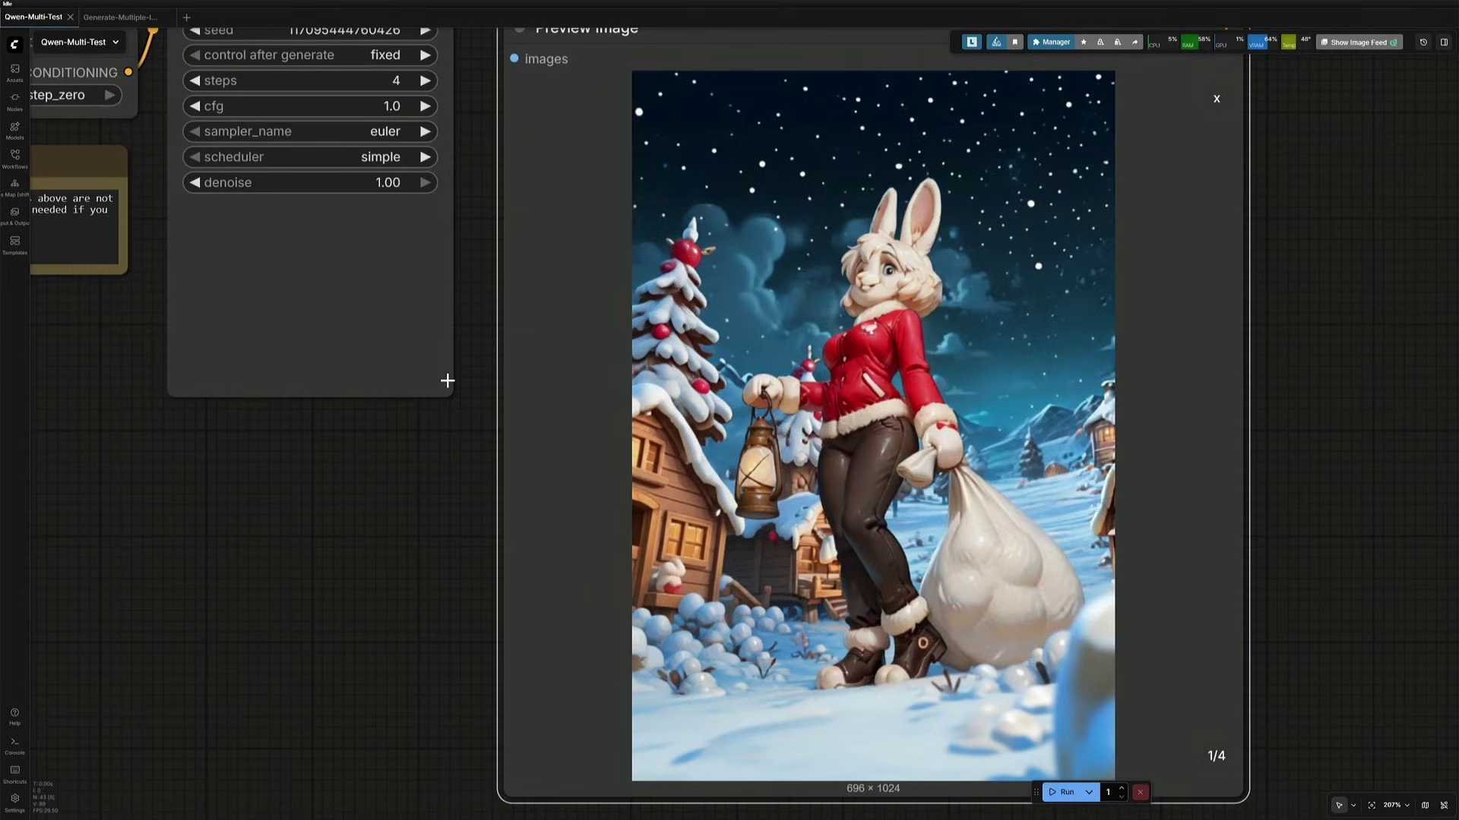
{"action": "key", "text": "Right"}
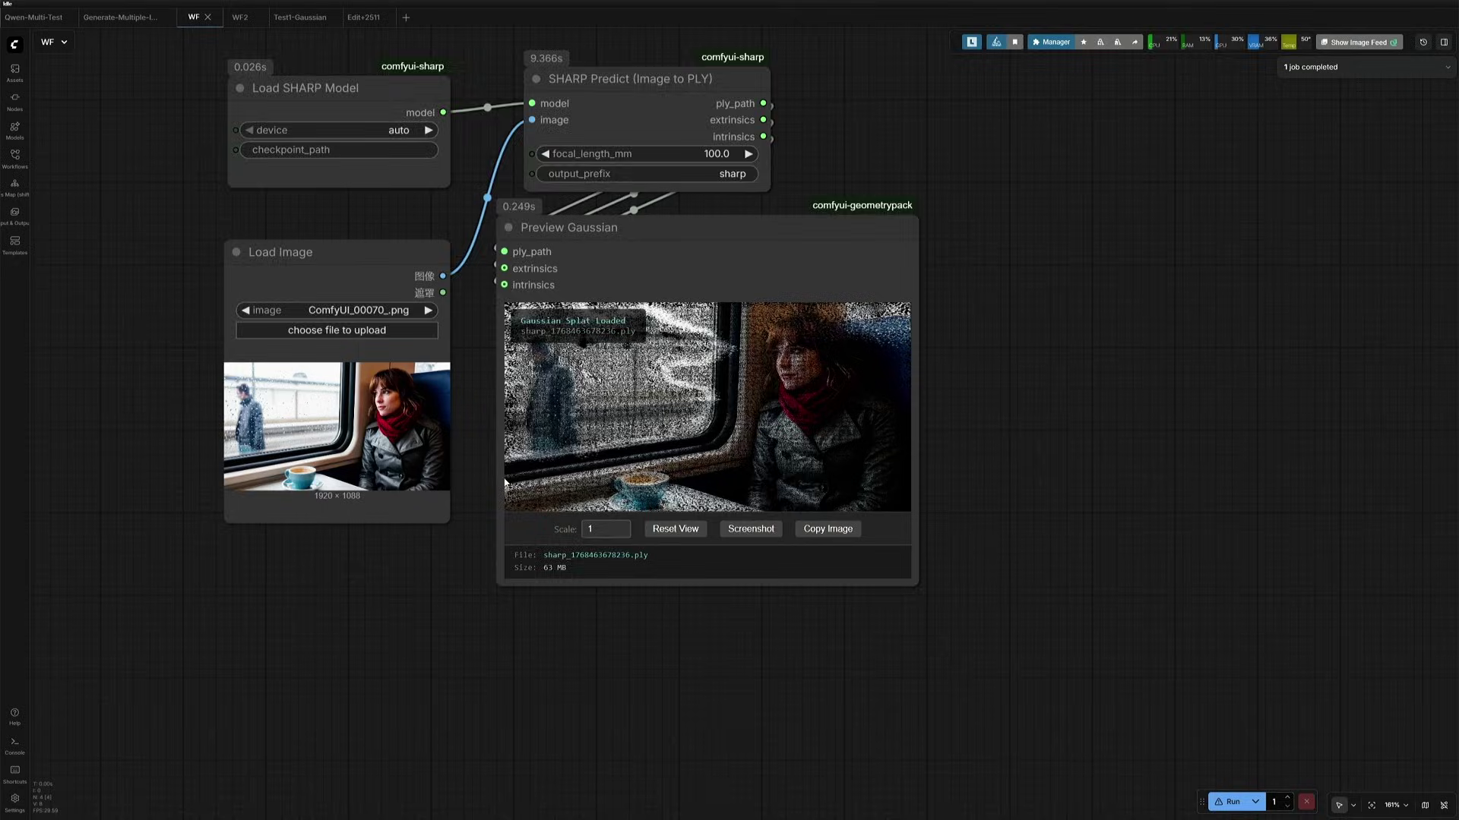
Zoom in on the Preview Gaussian node and orbit the splat of the woman by the train window
{"action": "scroll", "coordinate": [504, 482], "scroll_direction": "up", "scroll_amount": 5}
{"action": "left_click_drag", "start_coordinate": [505, 531], "coordinate": [521, 573]}
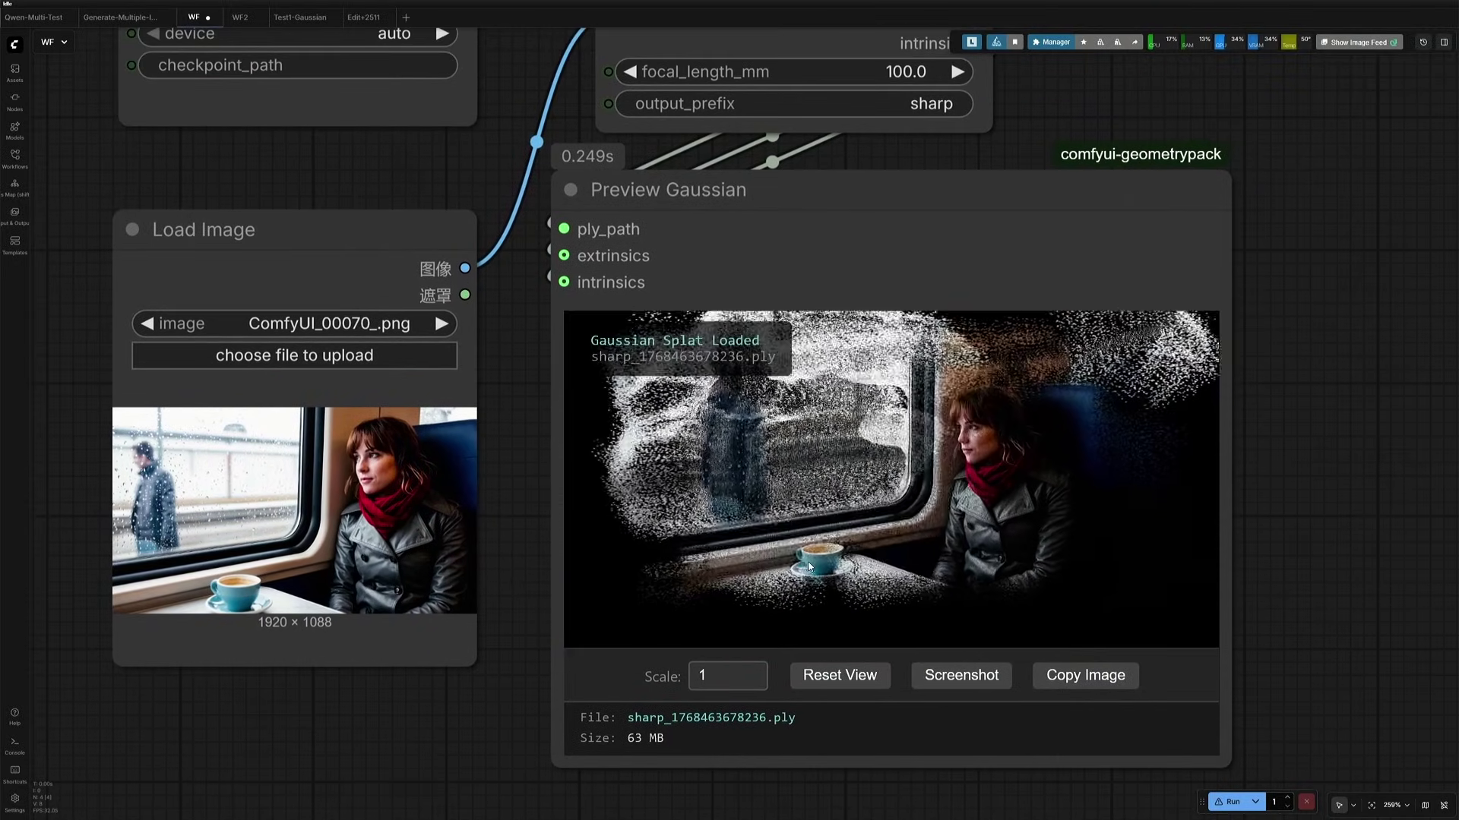
{"action": "left_click_drag", "start_coordinate": [808, 566], "coordinate": [819, 538]}
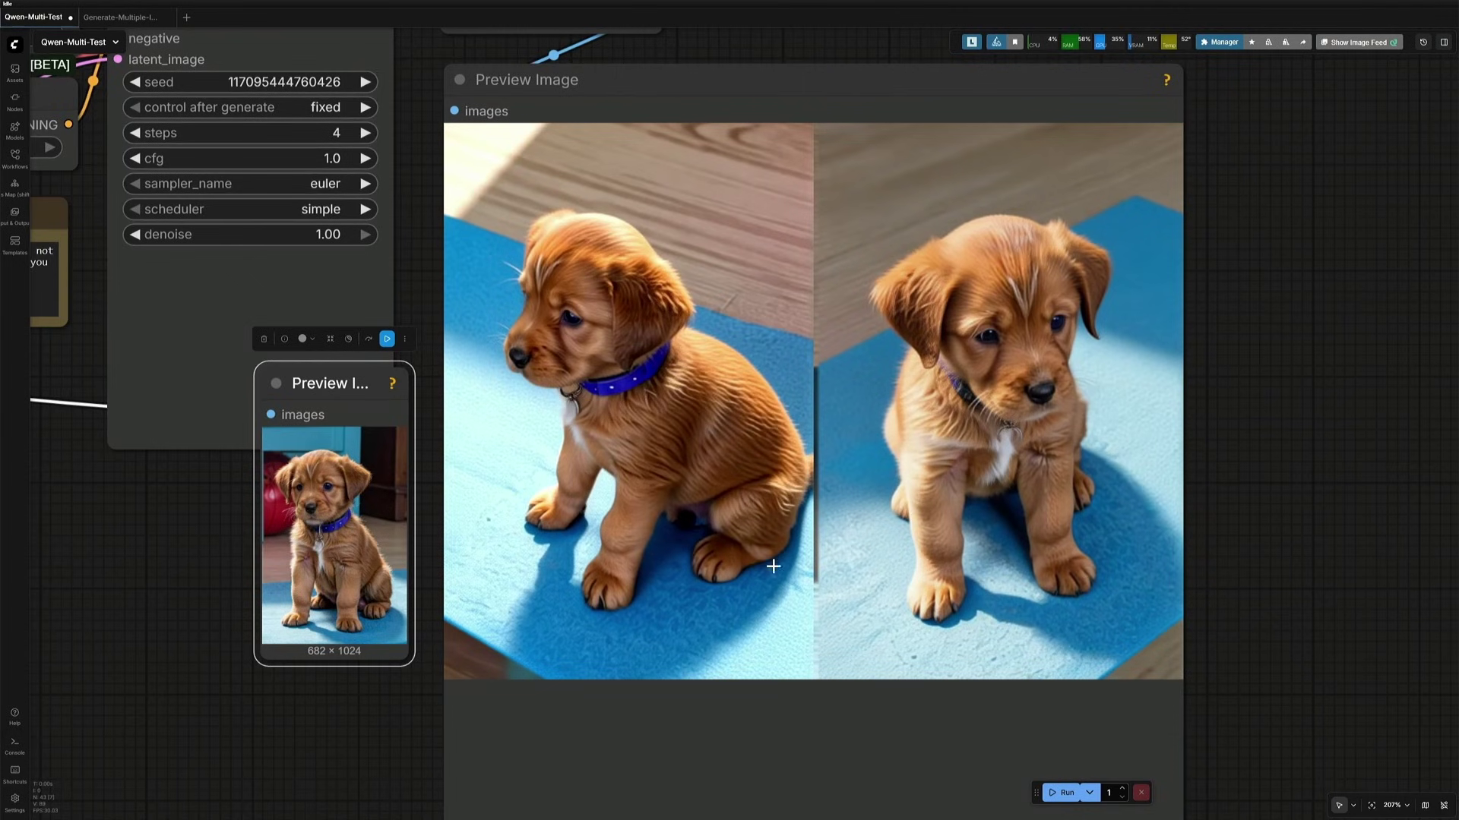
Examine the Load Diffusion Model, both LoraLoaderModelOnly, Load CLIP and Load VAE nodes of the Qwen-Multi-Test workflow
{"action": "scroll", "coordinate": [760, 577], "scroll_direction": "down", "scroll_amount": 9}
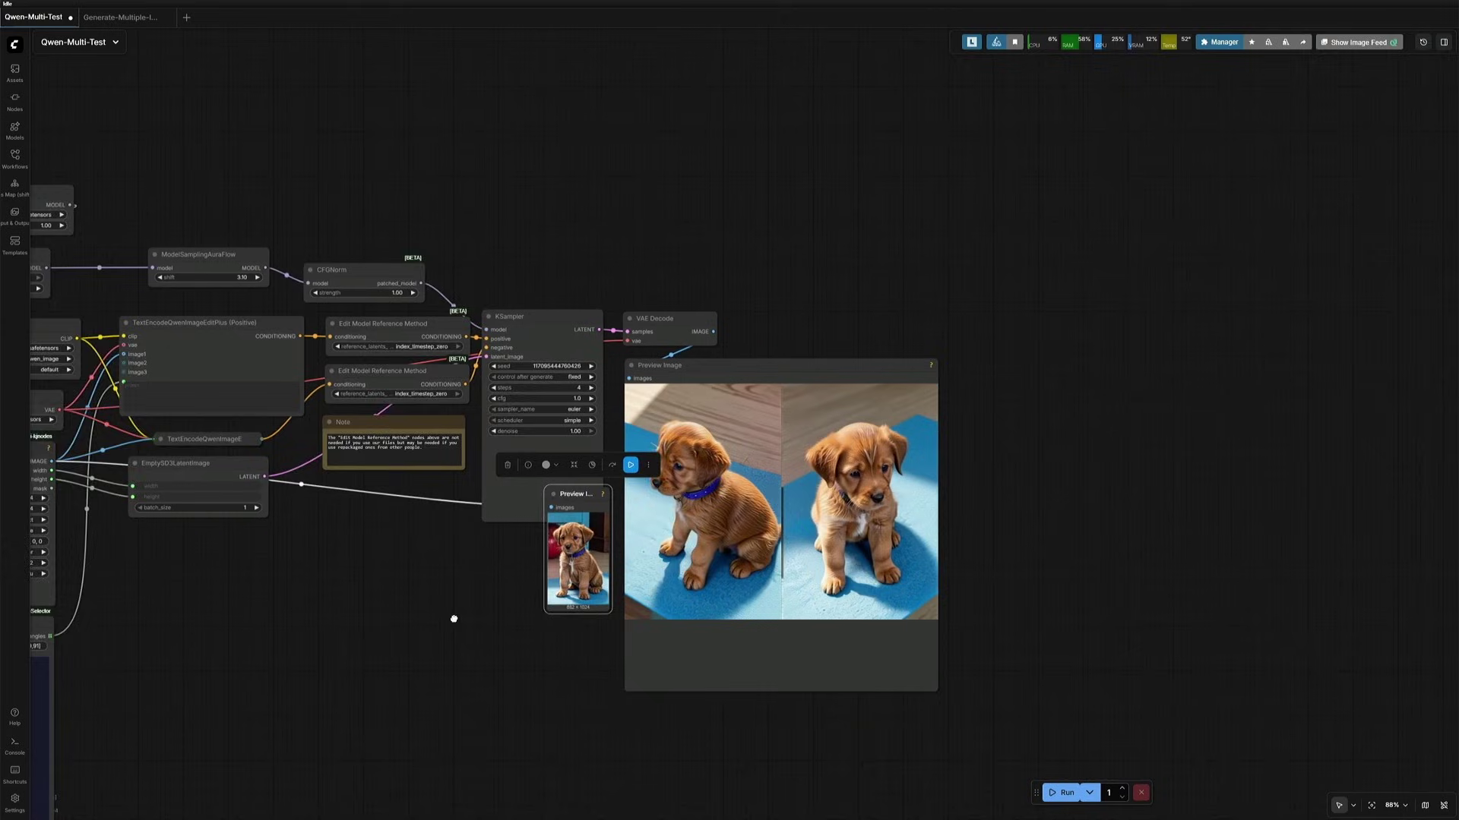
{"action": "left_click_drag", "start_coordinate": [453, 619], "coordinate": [868, 480]}
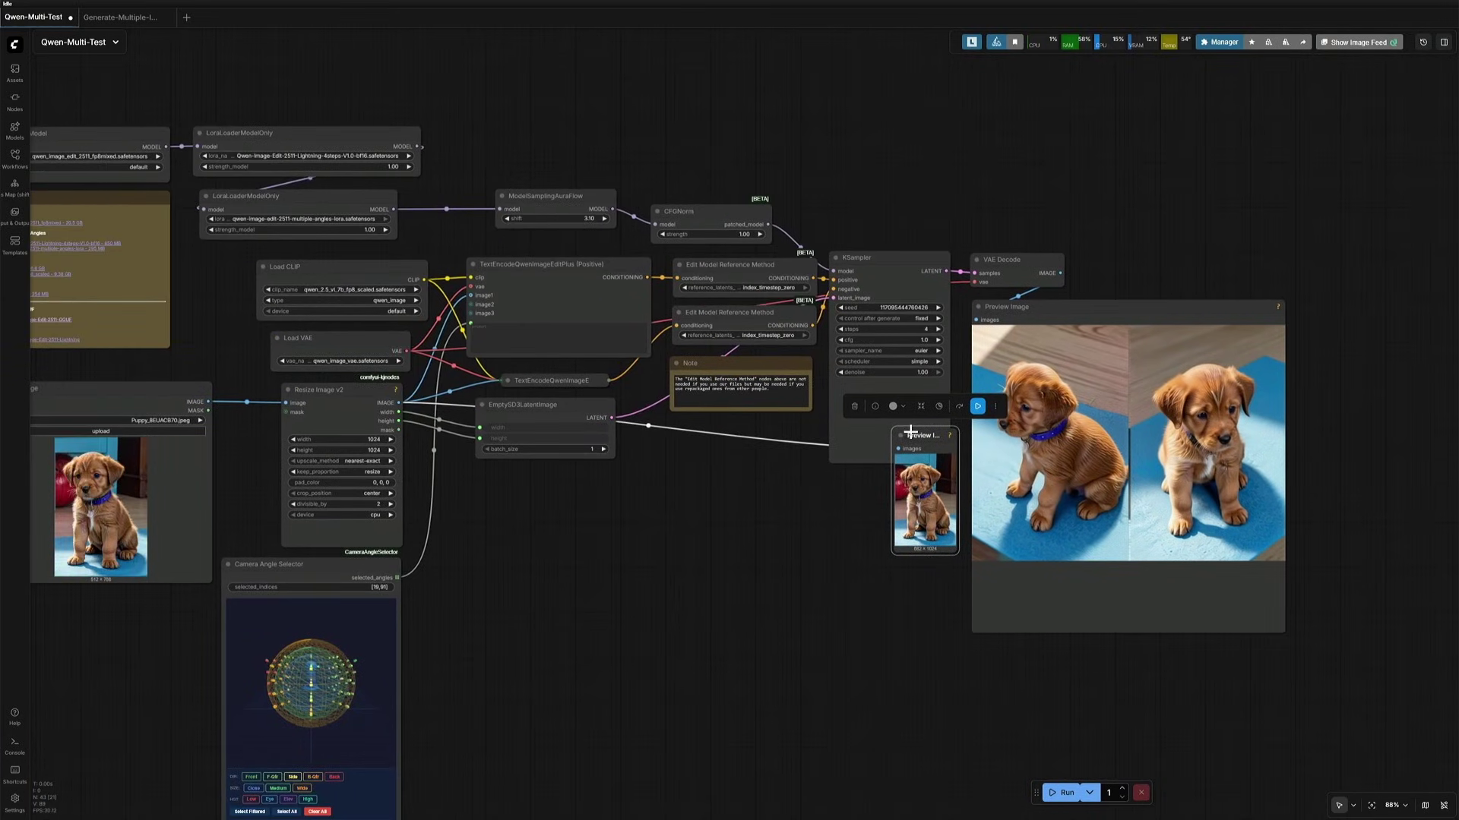
{"action": "scroll", "coordinate": [289, 372], "scroll_direction": "up", "scroll_amount": 7}
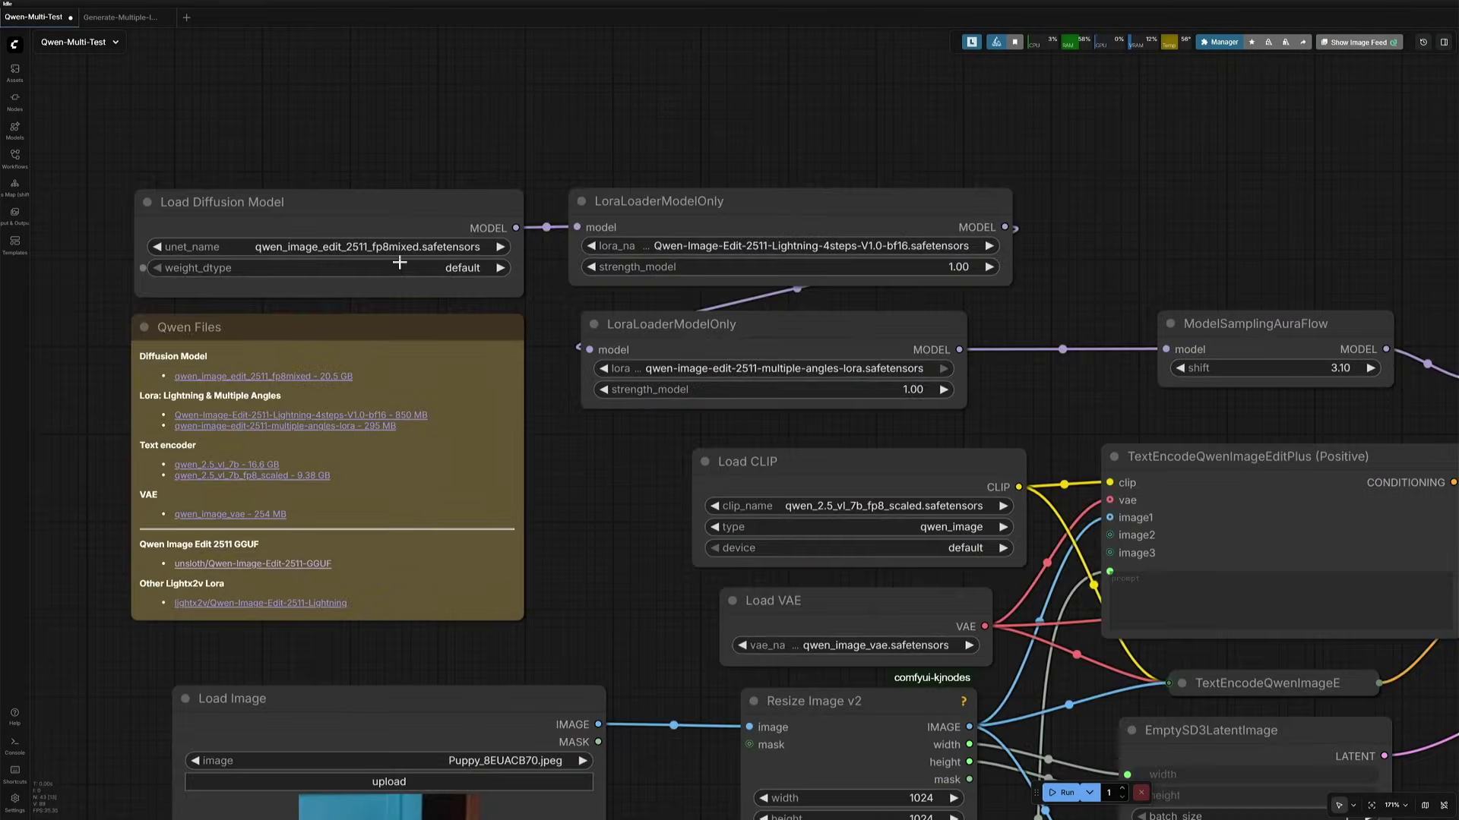
{"action": "left_click", "coordinate": [346, 217]}
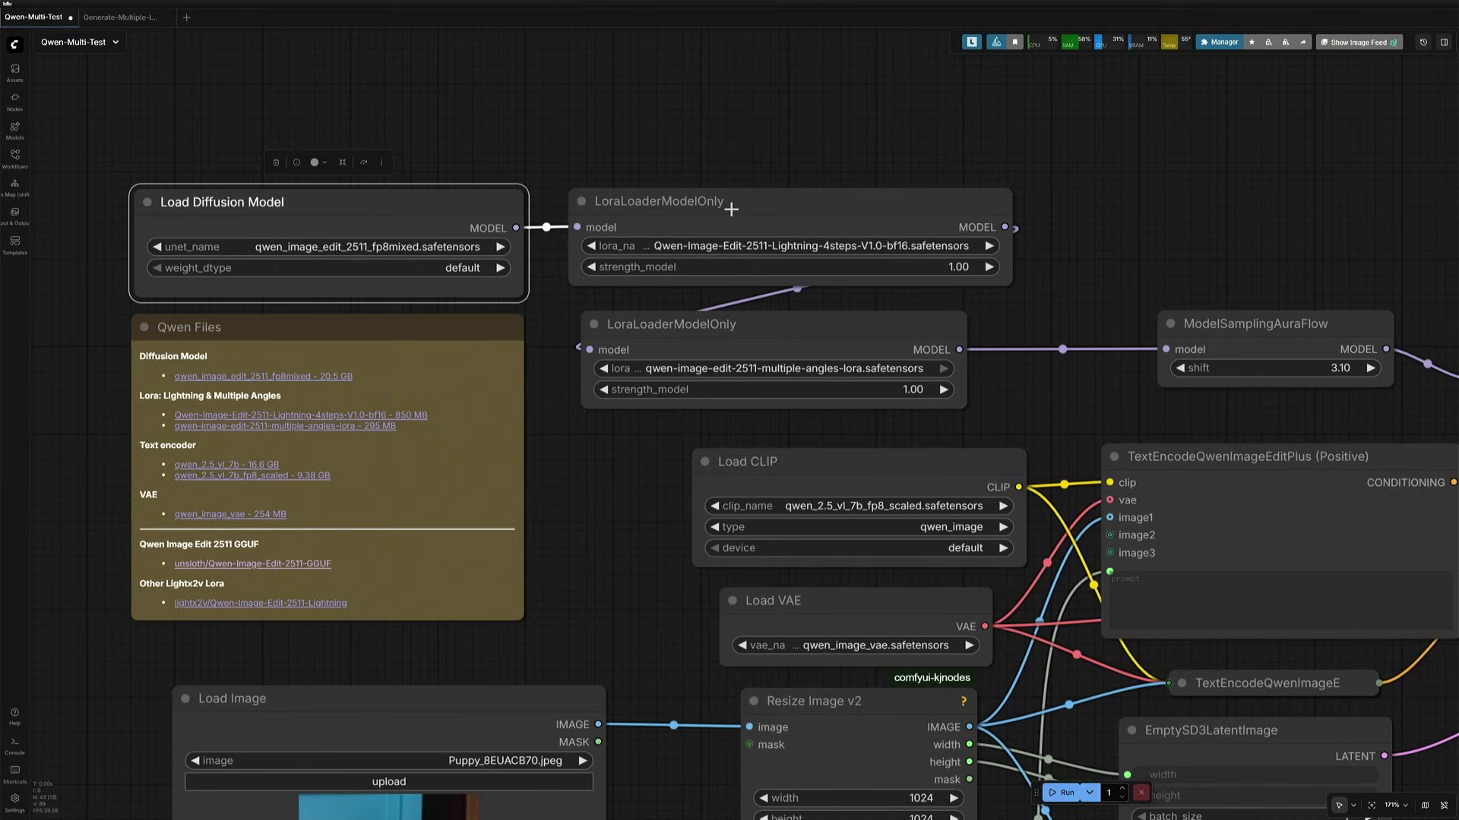
{"action": "left_click", "coordinate": [731, 209]}
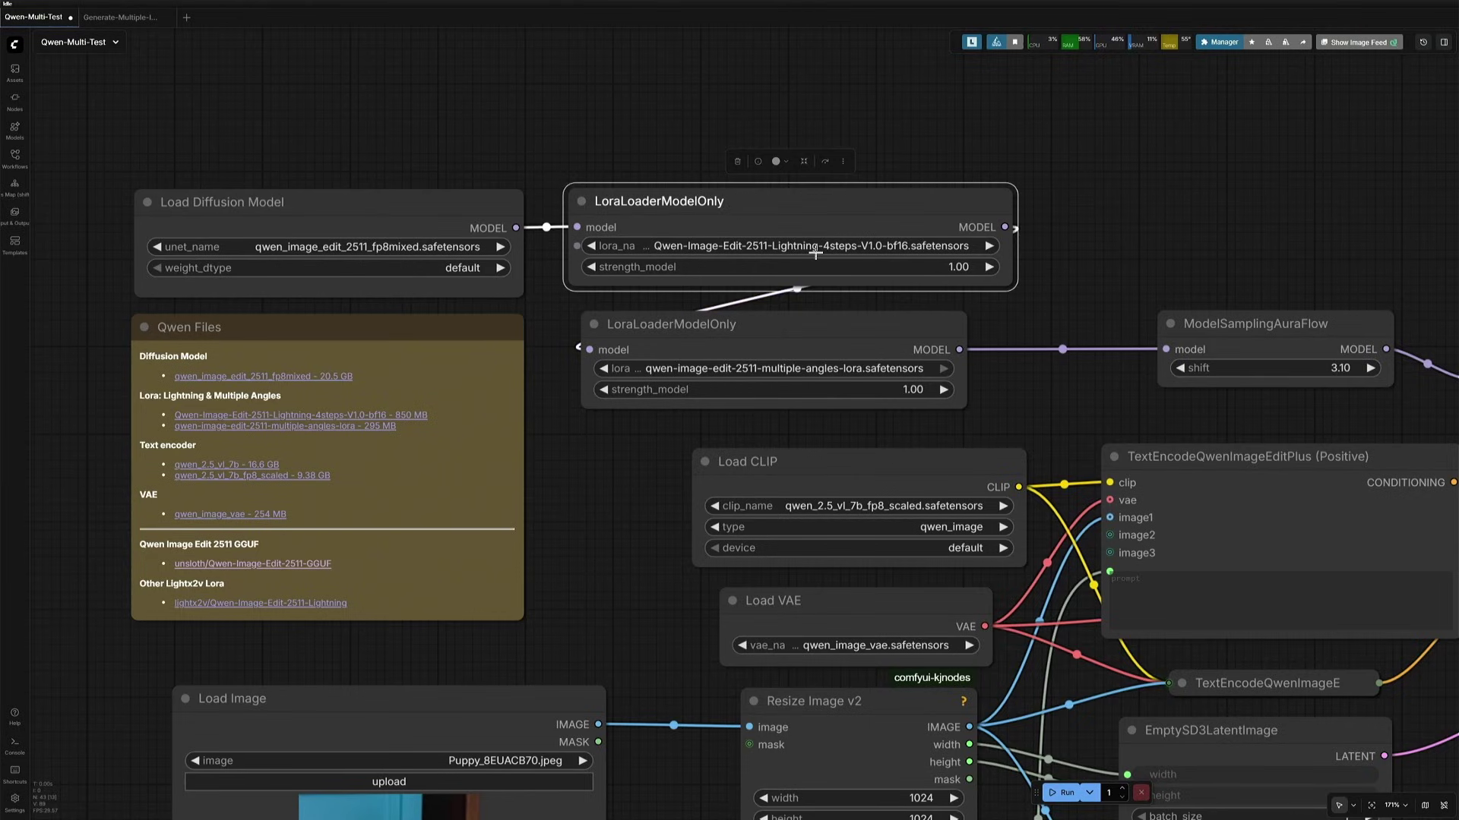
{"action": "left_click", "coordinate": [778, 460]}
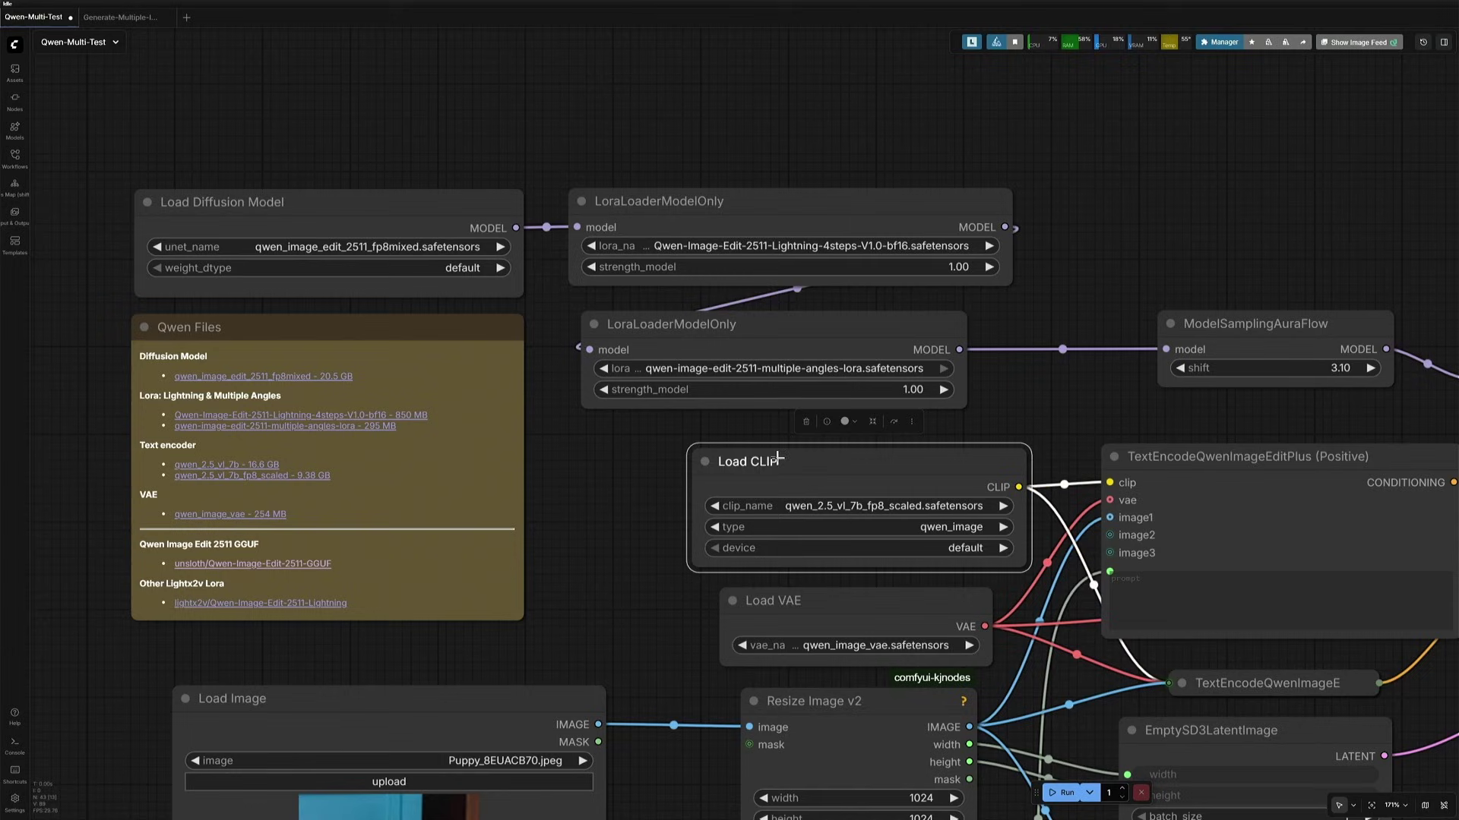
{"action": "left_click", "coordinate": [793, 608]}
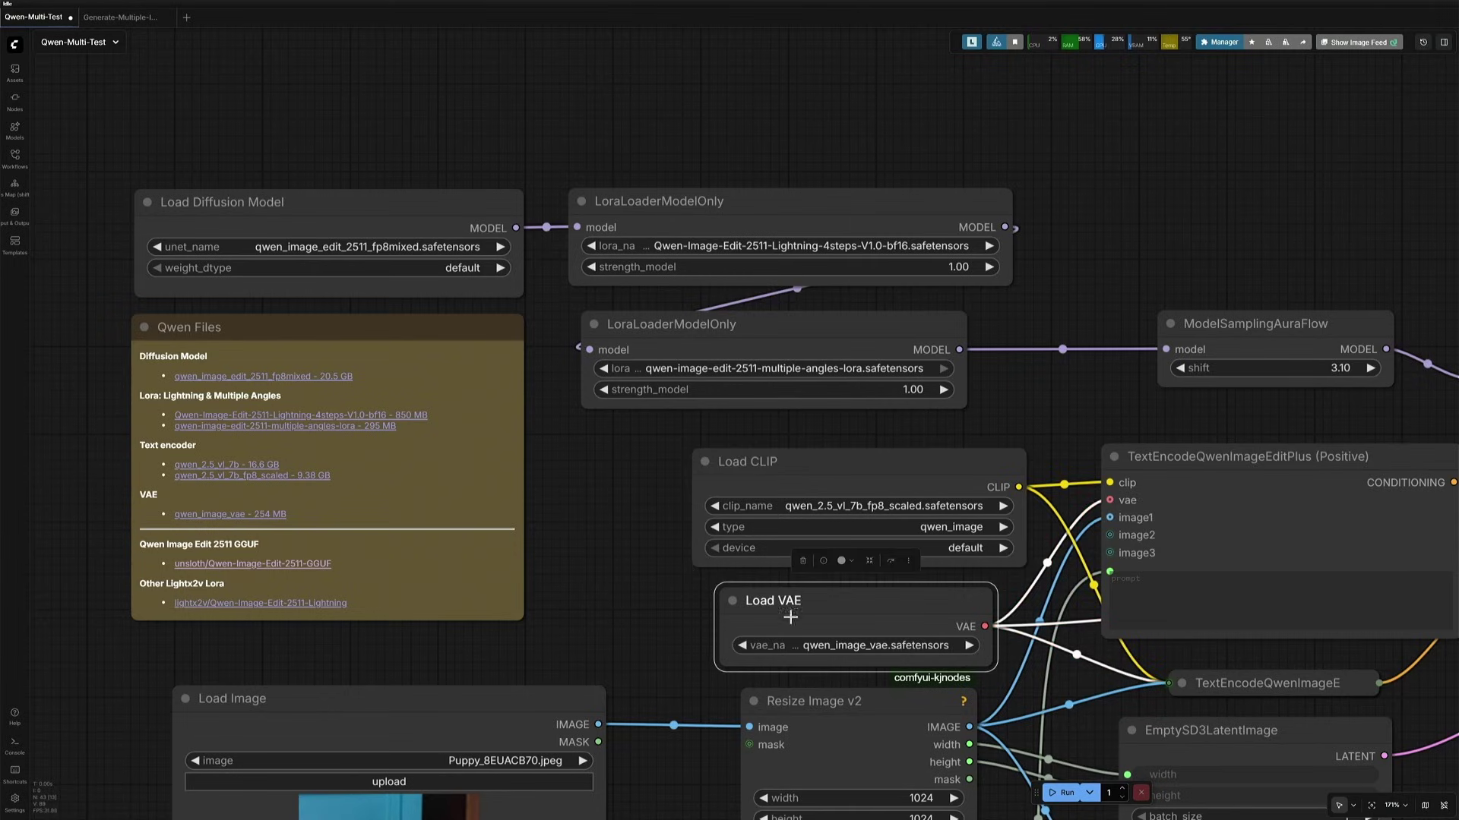
{"action": "left_click", "coordinate": [631, 586]}
{"action": "left_click", "coordinate": [728, 335]}
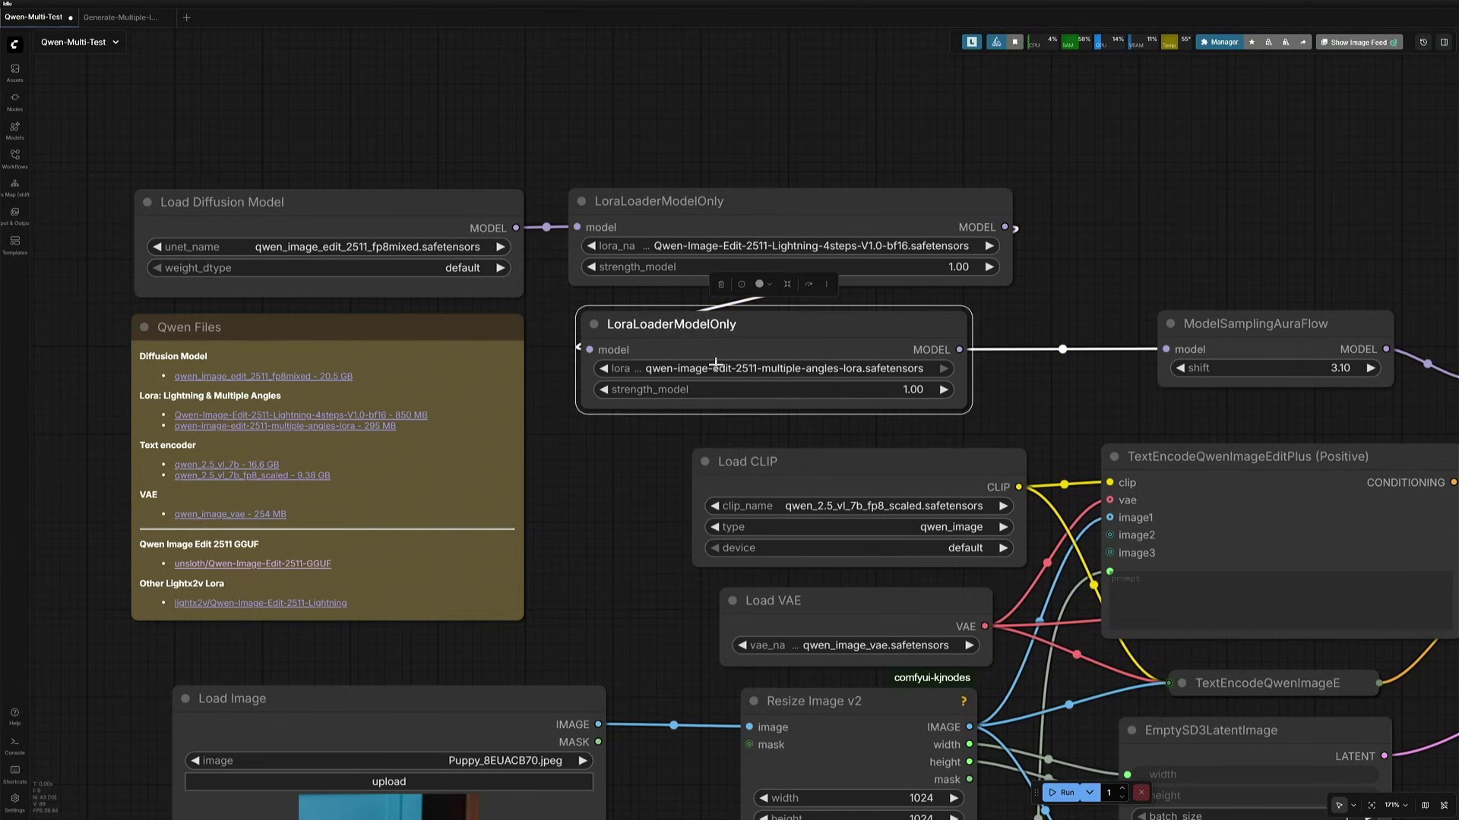
Open the qwen-image-edit-2511-multiple-angles-lora link from the Qwen Files note
{"action": "scroll", "coordinate": [749, 387], "scroll_direction": "up", "scroll_amount": 3}
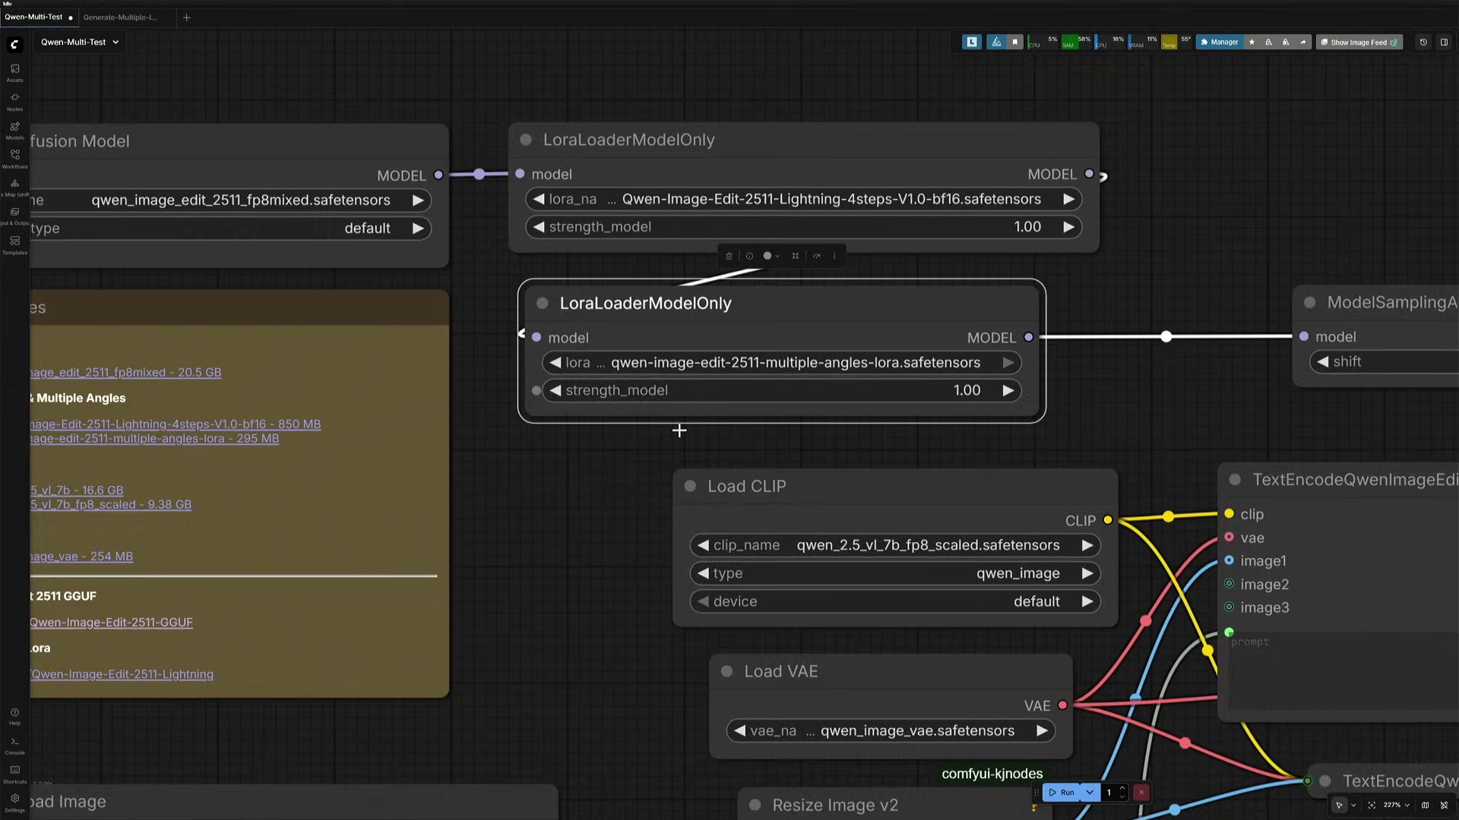
{"action": "left_click_drag", "start_coordinate": [635, 456], "coordinate": [831, 451]}
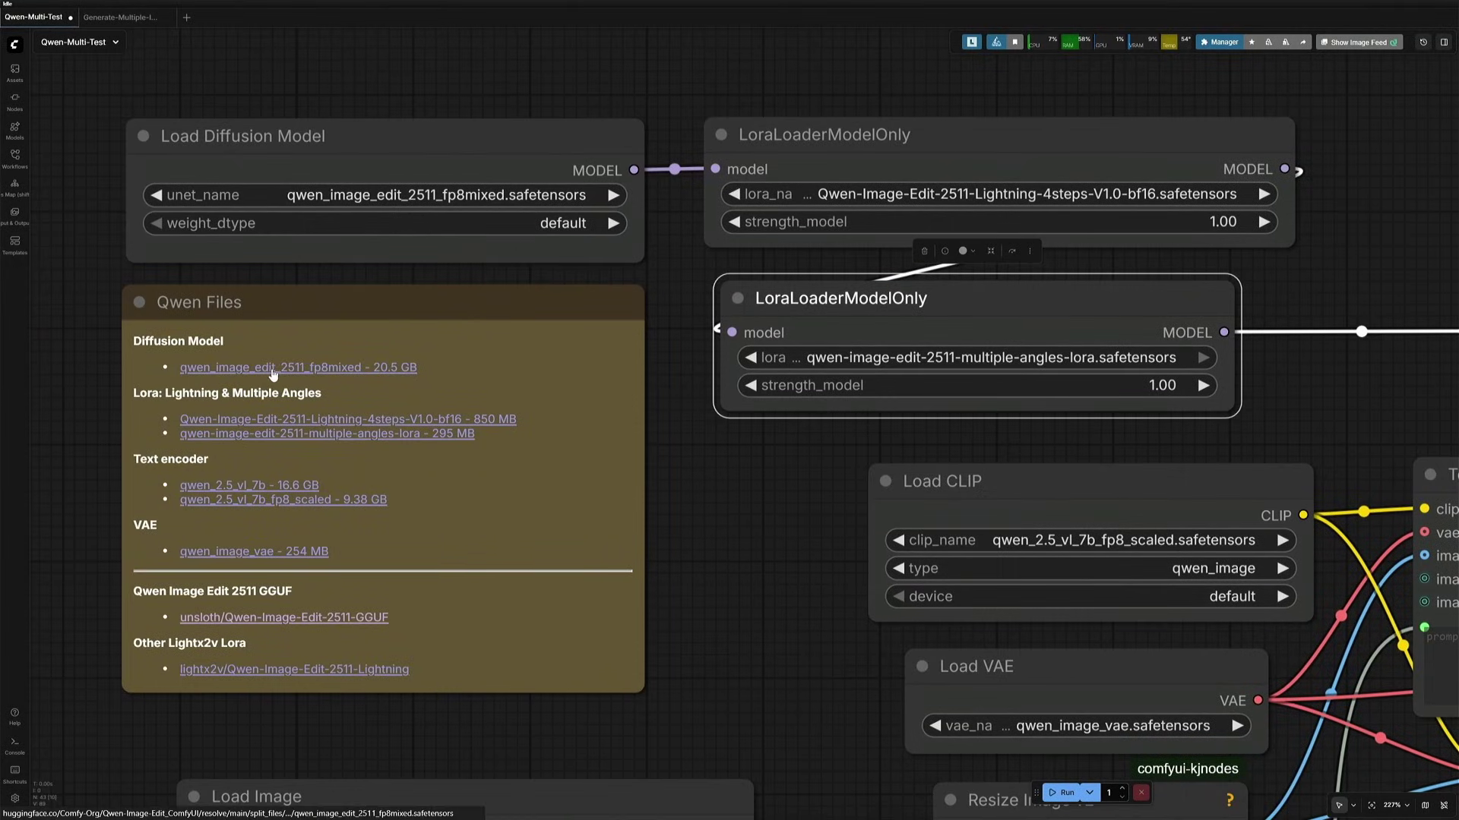
{"action": "left_click", "coordinate": [356, 437]}
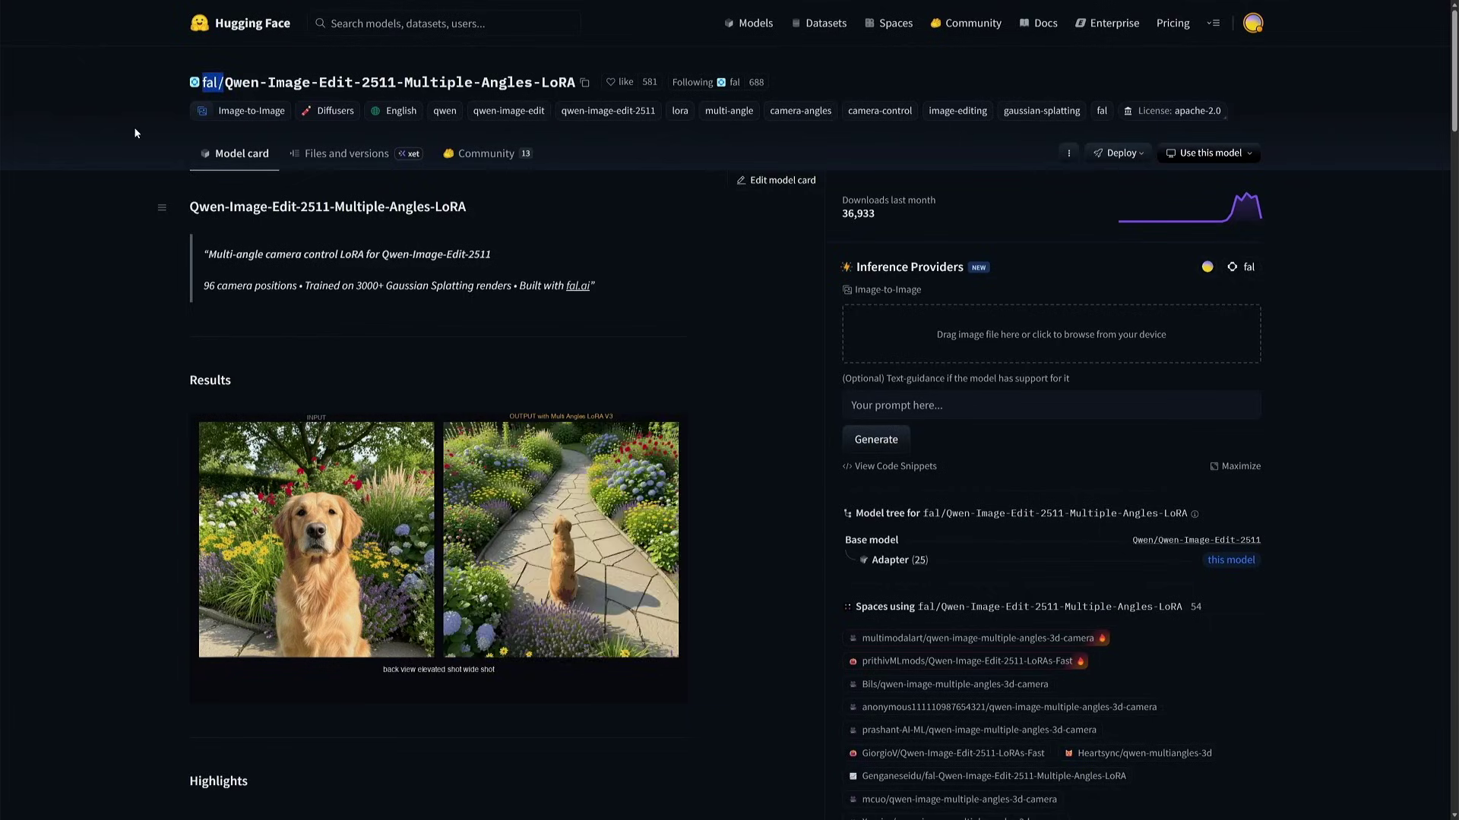
Read through the multiple-angles LoRA model card on Hugging Face and open the distance comparison diagram at full size
{"action": "scroll", "coordinate": [118, 578], "scroll_direction": "down", "scroll_amount": 1}
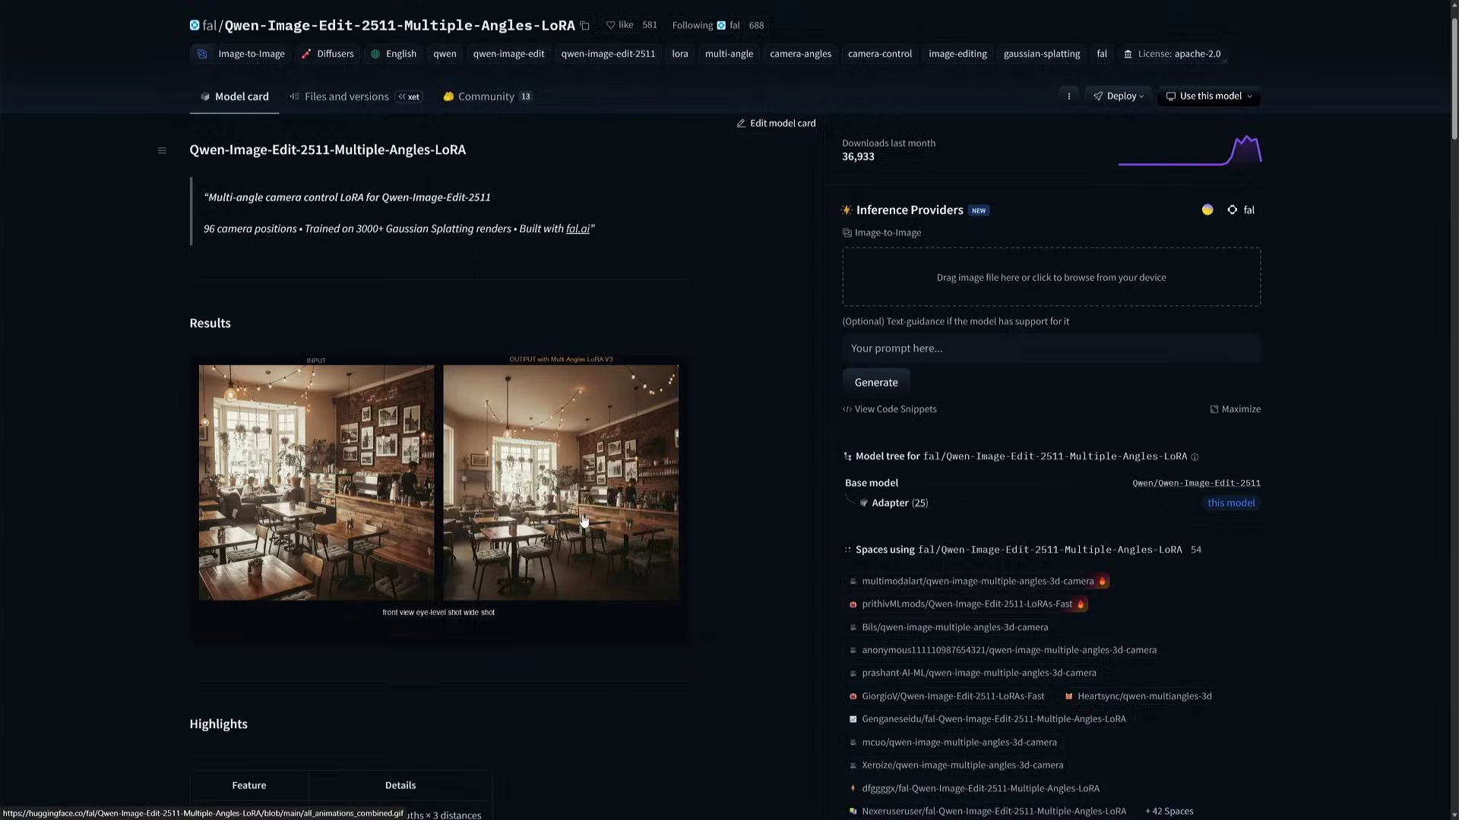
{"action": "scroll", "coordinate": [603, 503], "scroll_direction": "down", "scroll_amount": 9}
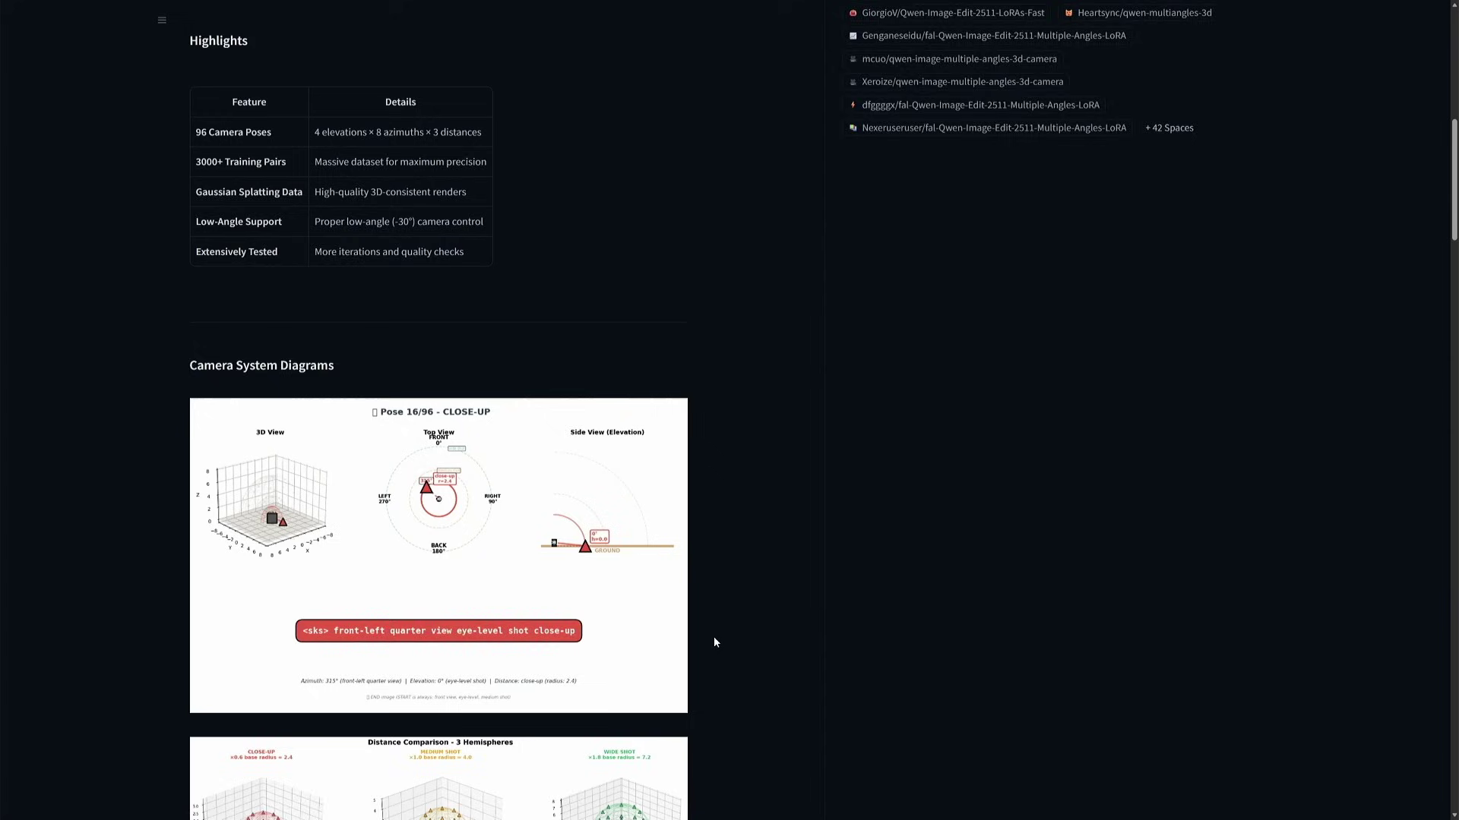
{"action": "scroll", "coordinate": [714, 636], "scroll_direction": "down", "scroll_amount": 4}
{"action": "left_click", "coordinate": [479, 557]}
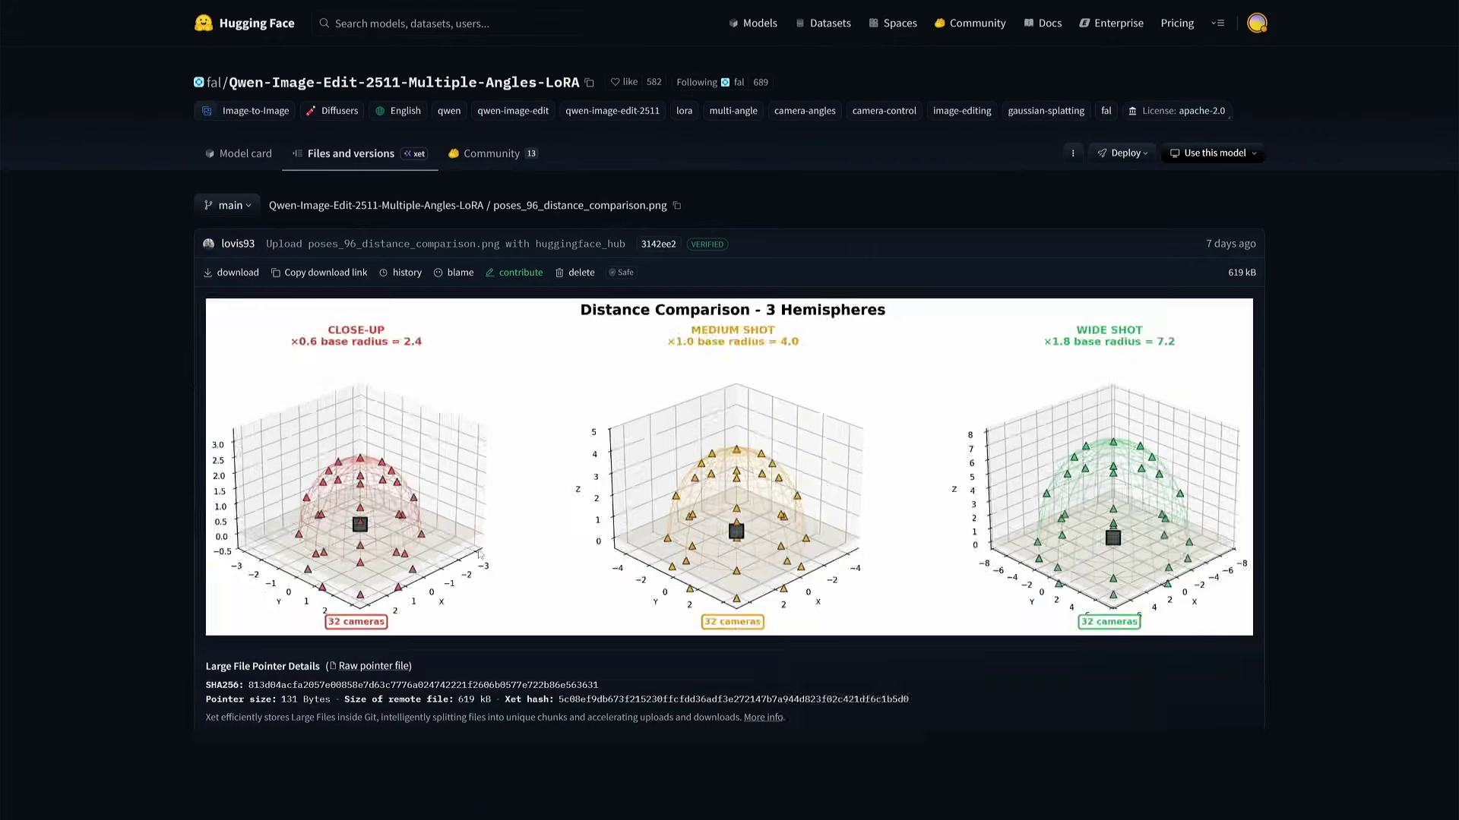
{"action": "scroll", "coordinate": [31, 617], "scroll_direction": "down", "scroll_amount": 1}
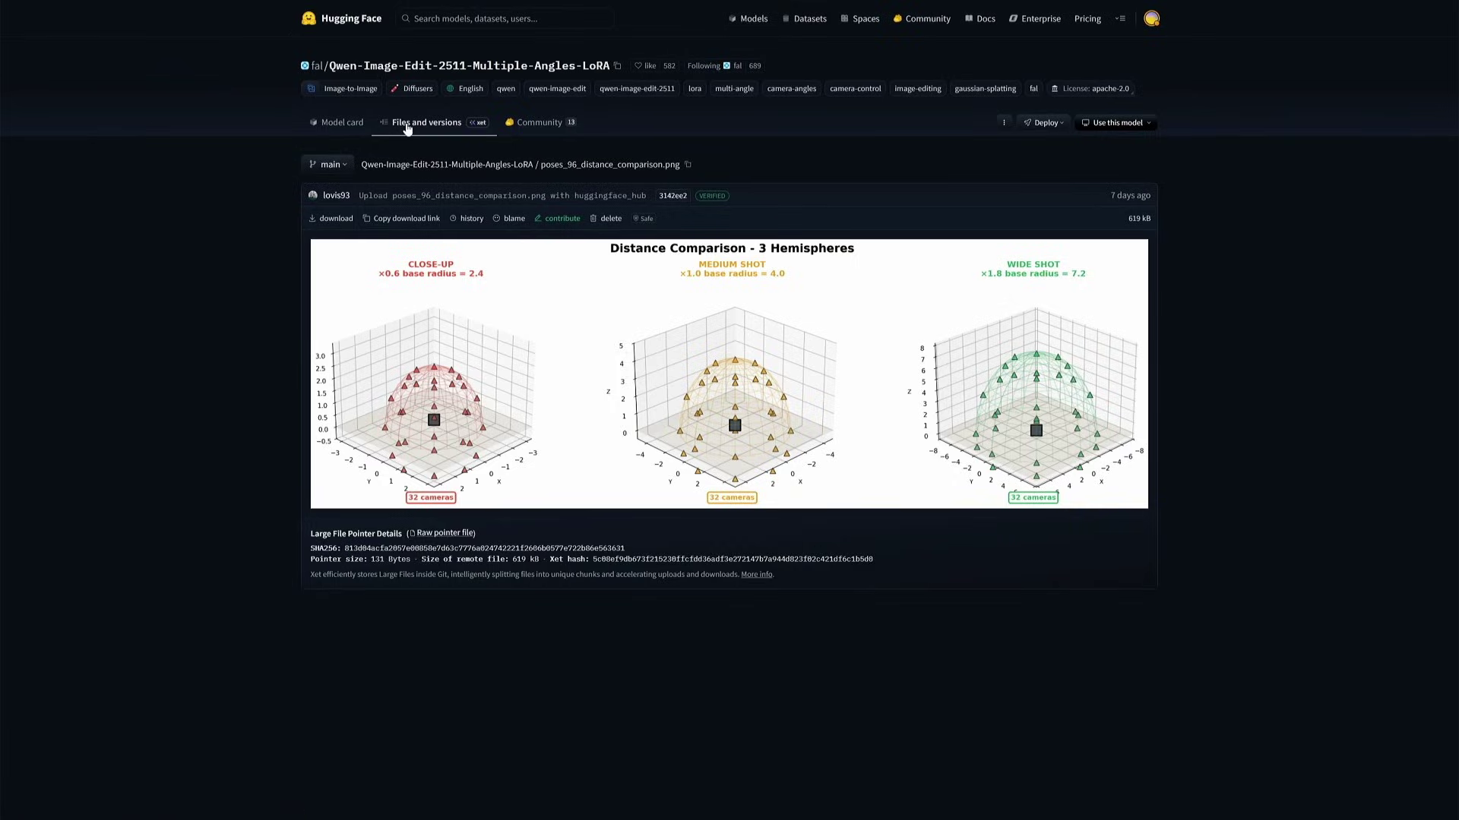
Open the LoRA repository's file list and highlight the name of the qwen-image-edit-2511-multiple-angles-lora.safetensors file
{"action": "left_click", "coordinate": [243, 135]}
{"action": "left_click_drag", "start_coordinate": [281, 367], "coordinate": [438, 371]}
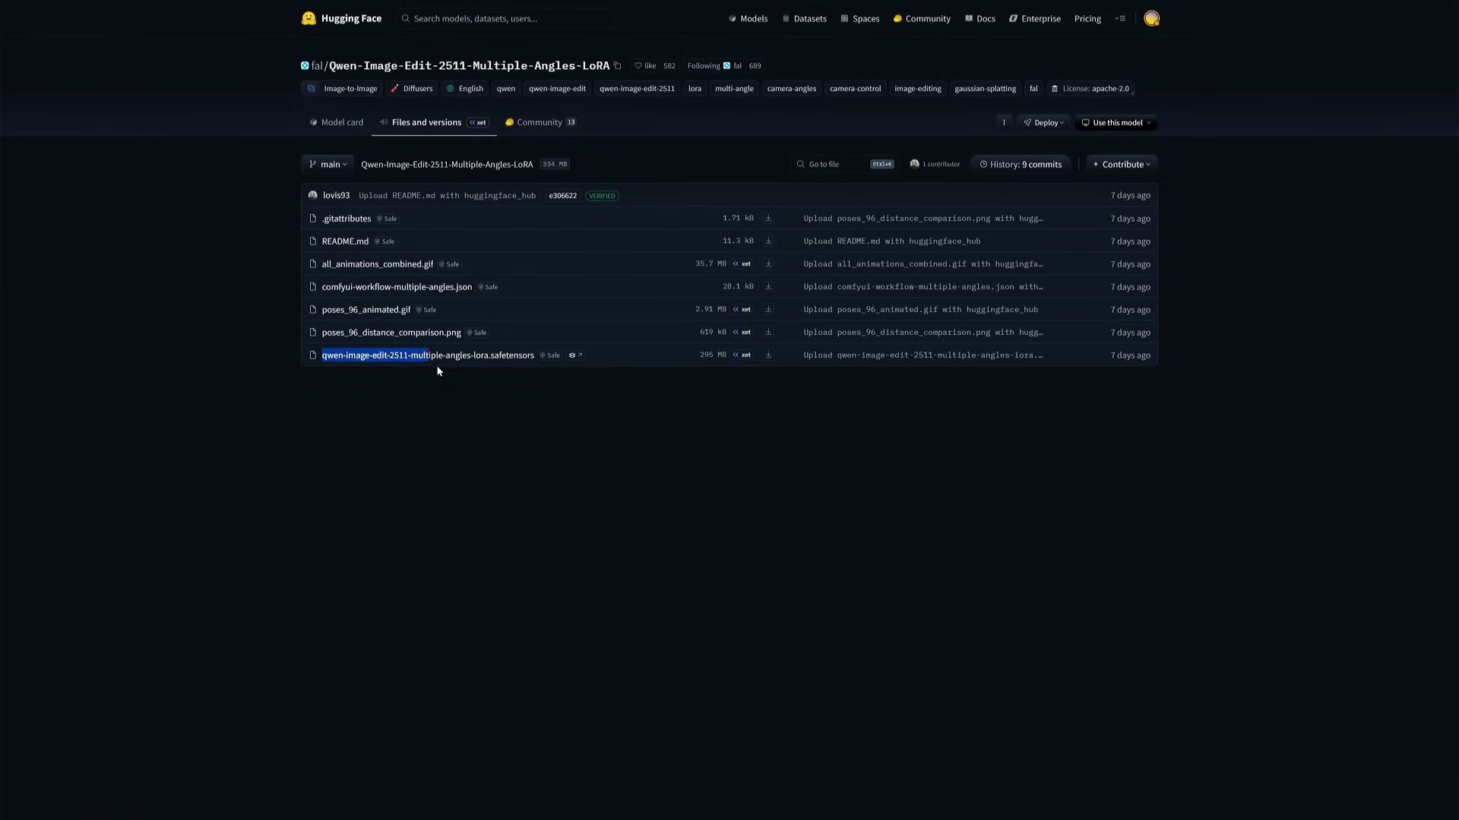
{"action": "left_click", "coordinate": [748, 382]}
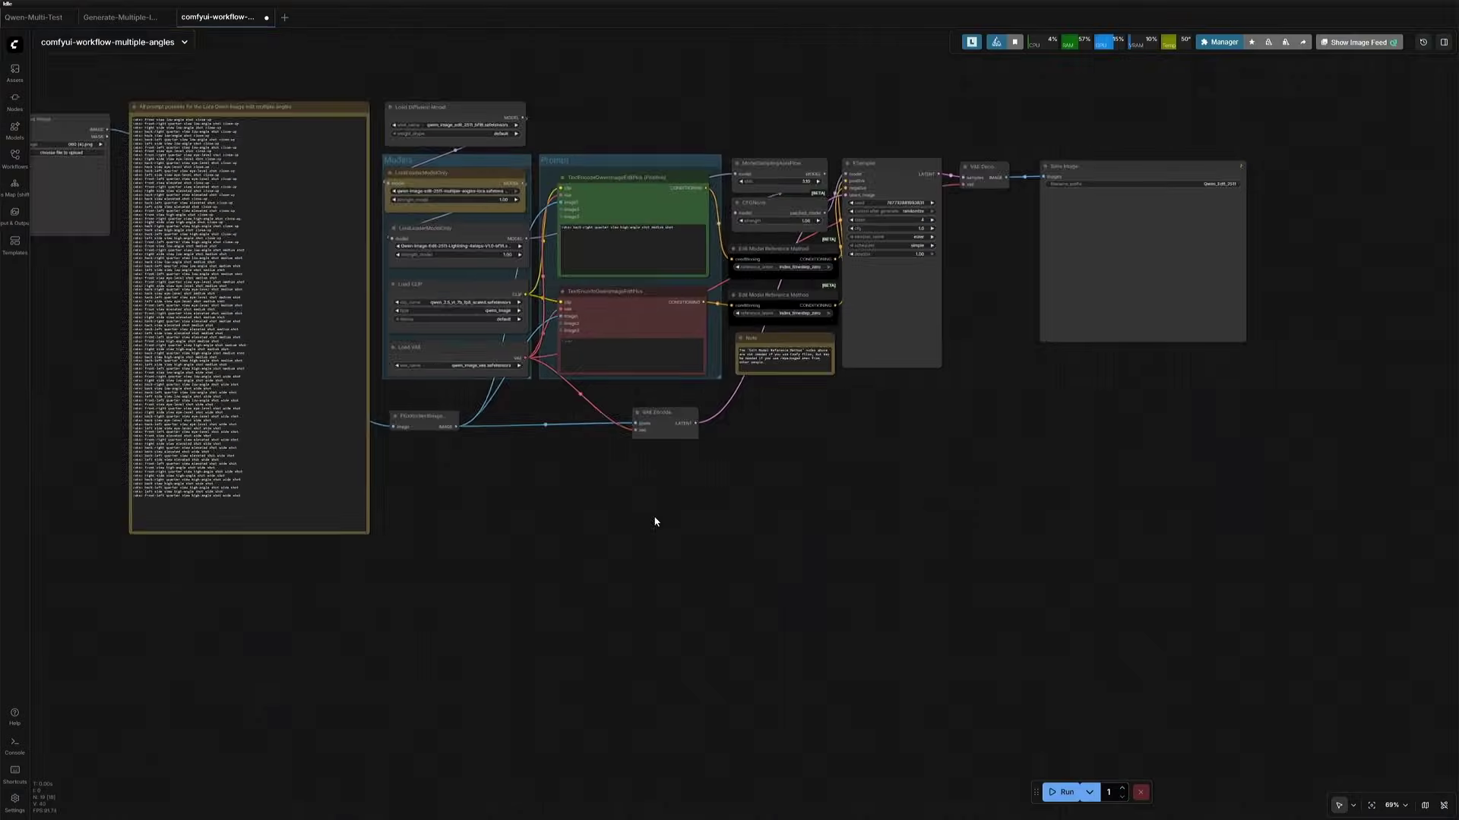
Examine the note listing all possible camera-angle prompts in the comfyui-workflow-multiple-angles workflow in ComfyUI
{"action": "scroll", "coordinate": [654, 521], "scroll_direction": "up", "scroll_amount": 2}
{"action": "left_click_drag", "start_coordinate": [560, 501], "coordinate": [705, 674]}
{"action": "scroll", "coordinate": [526, 594], "scroll_direction": "up", "scroll_amount": 3}
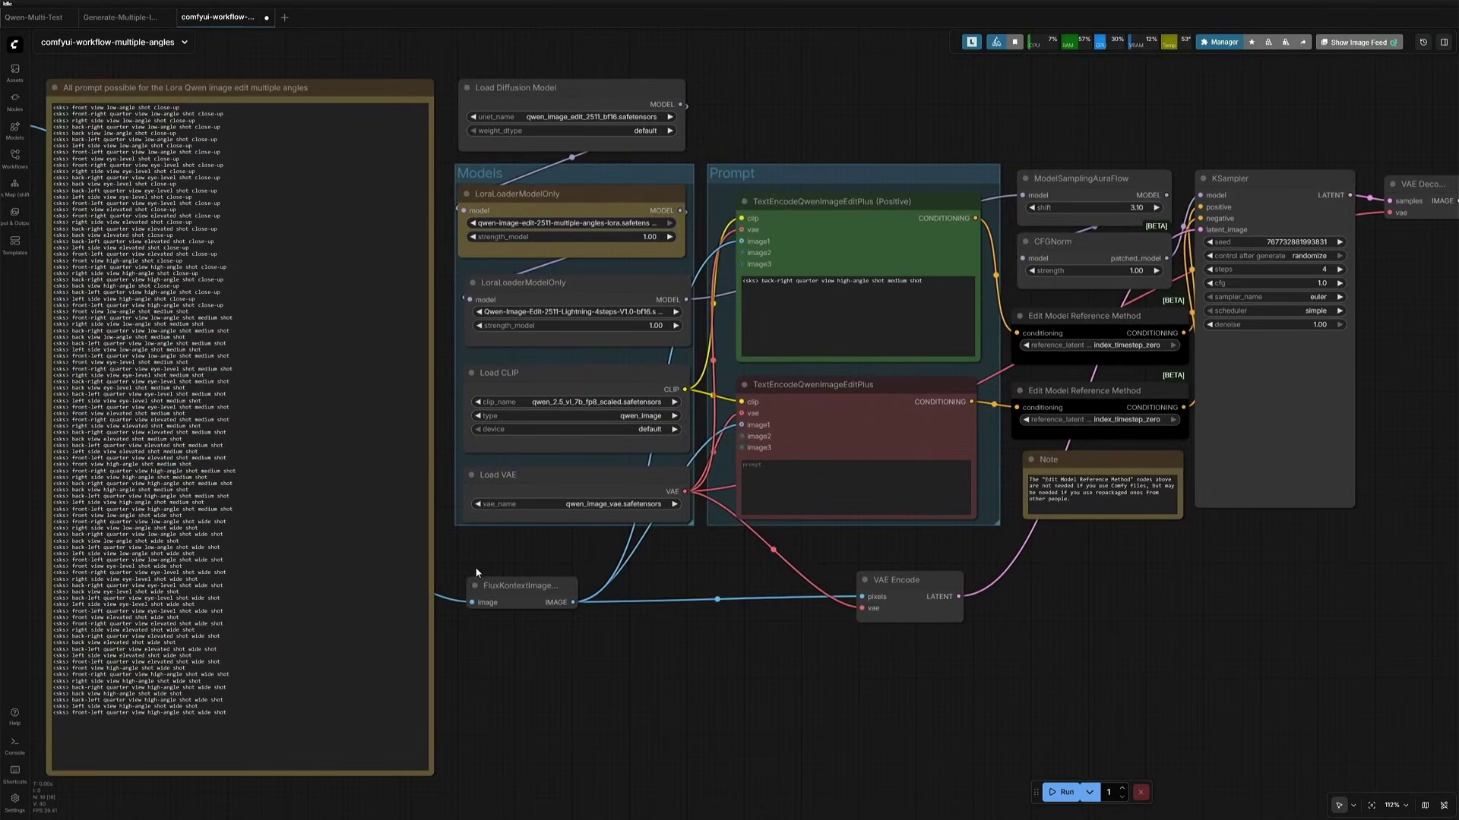
{"action": "left_click_drag", "start_coordinate": [659, 631], "coordinate": [922, 731]}
{"action": "scroll", "coordinate": [299, 328], "scroll_direction": "up", "scroll_amount": 8}
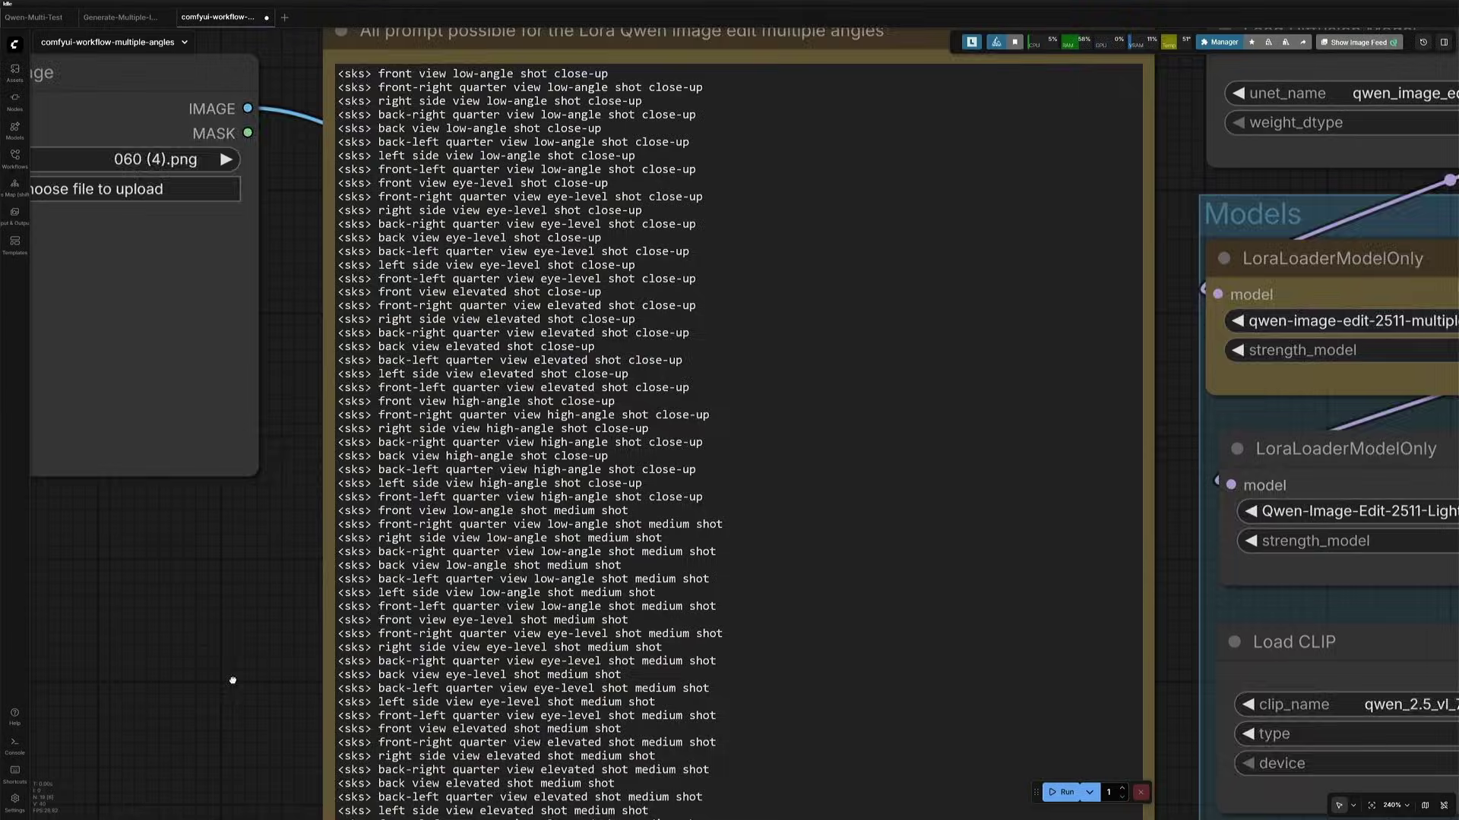
{"action": "scroll", "coordinate": [232, 681], "scroll_direction": "down", "scroll_amount": 15}
{"action": "scroll", "coordinate": [232, 681], "scroll_direction": "right", "scroll_amount": 3}
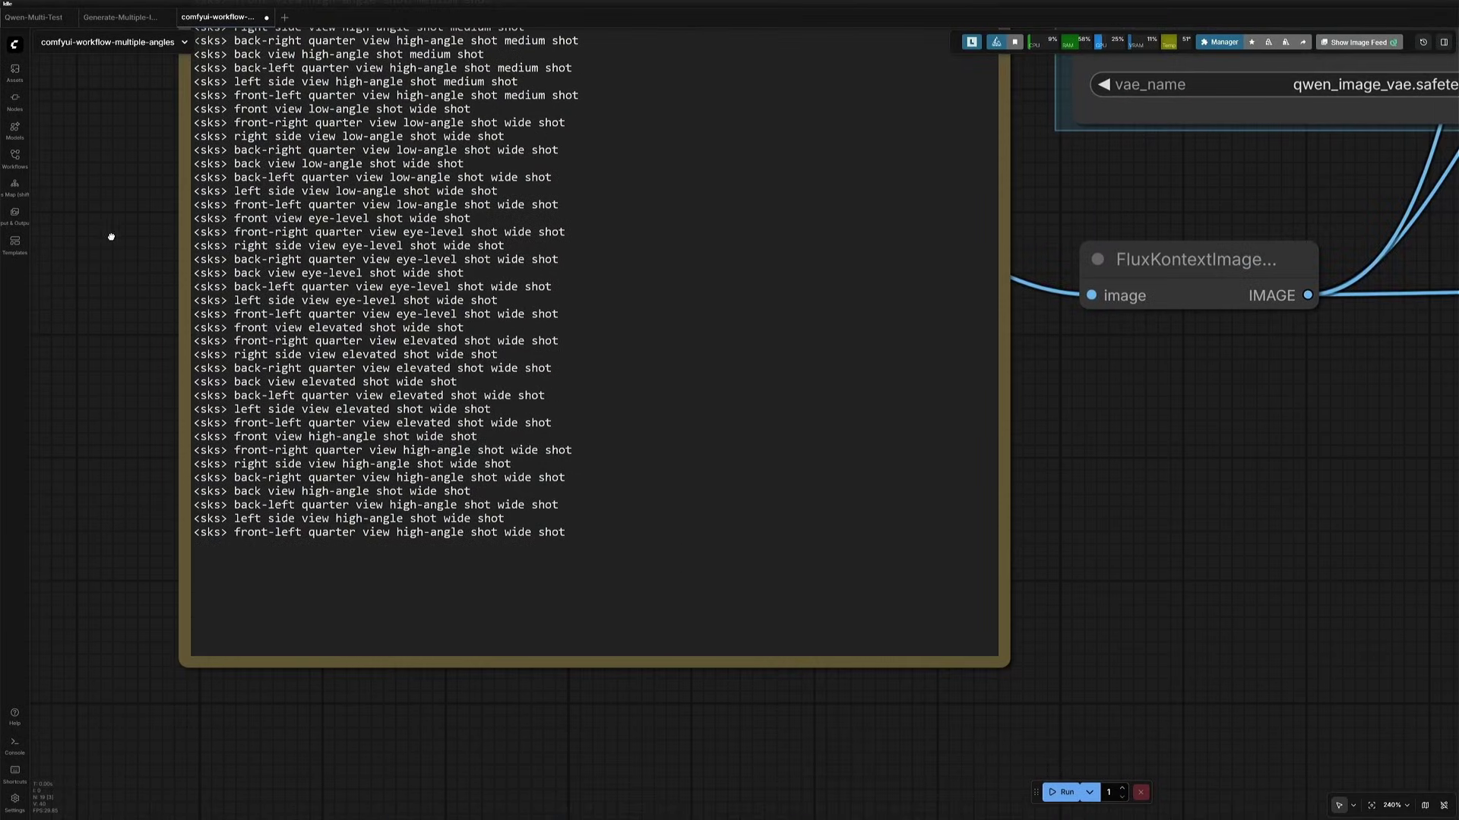
{"action": "scroll", "coordinate": [104, 504], "scroll_direction": "up", "scroll_amount": 5}
{"action": "scroll", "coordinate": [1095, 656], "scroll_direction": "down", "scroll_amount": 6}
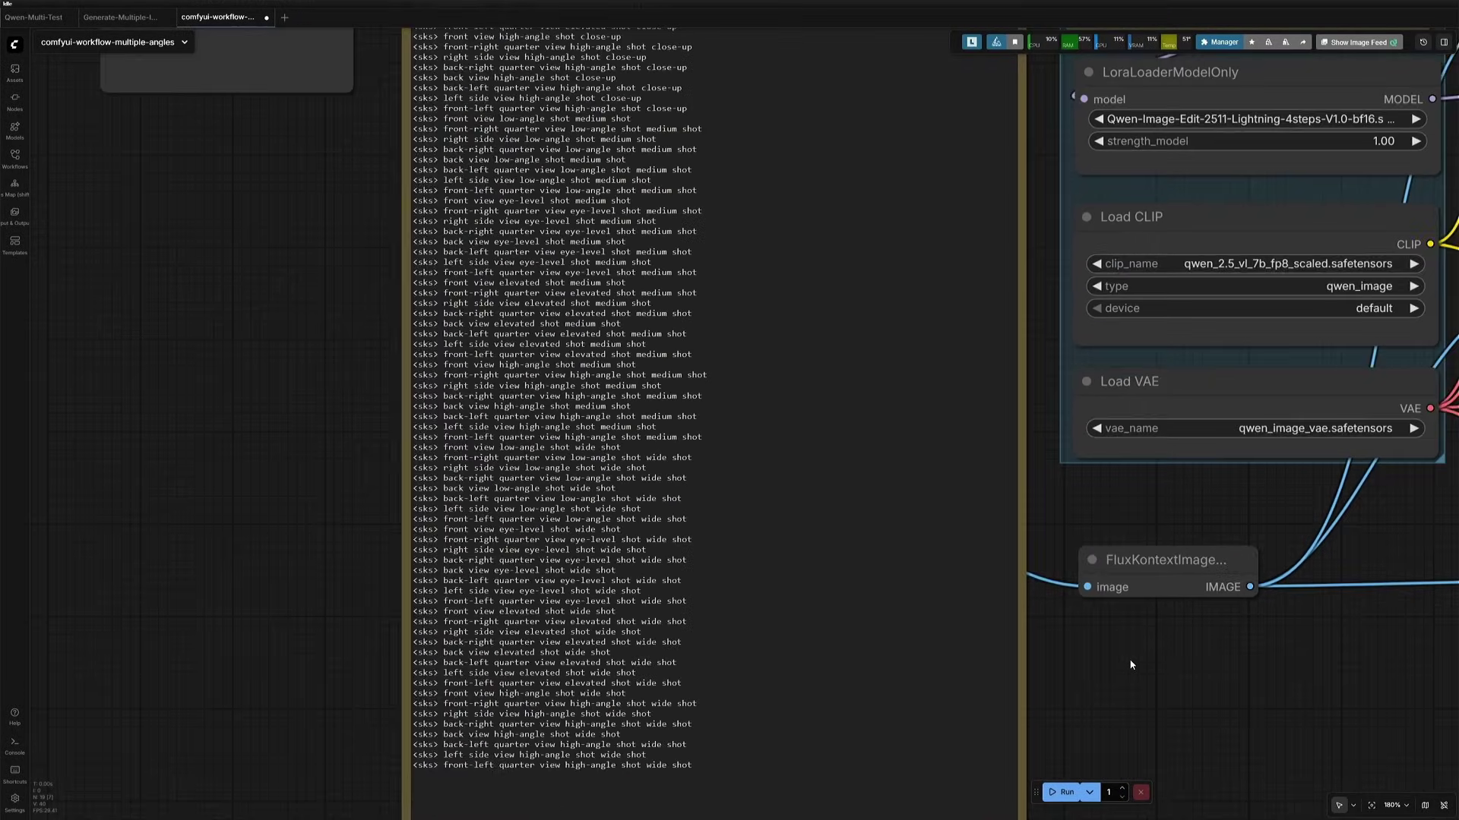
{"action": "left_click_drag", "start_coordinate": [1085, 727], "coordinate": [568, 775]}
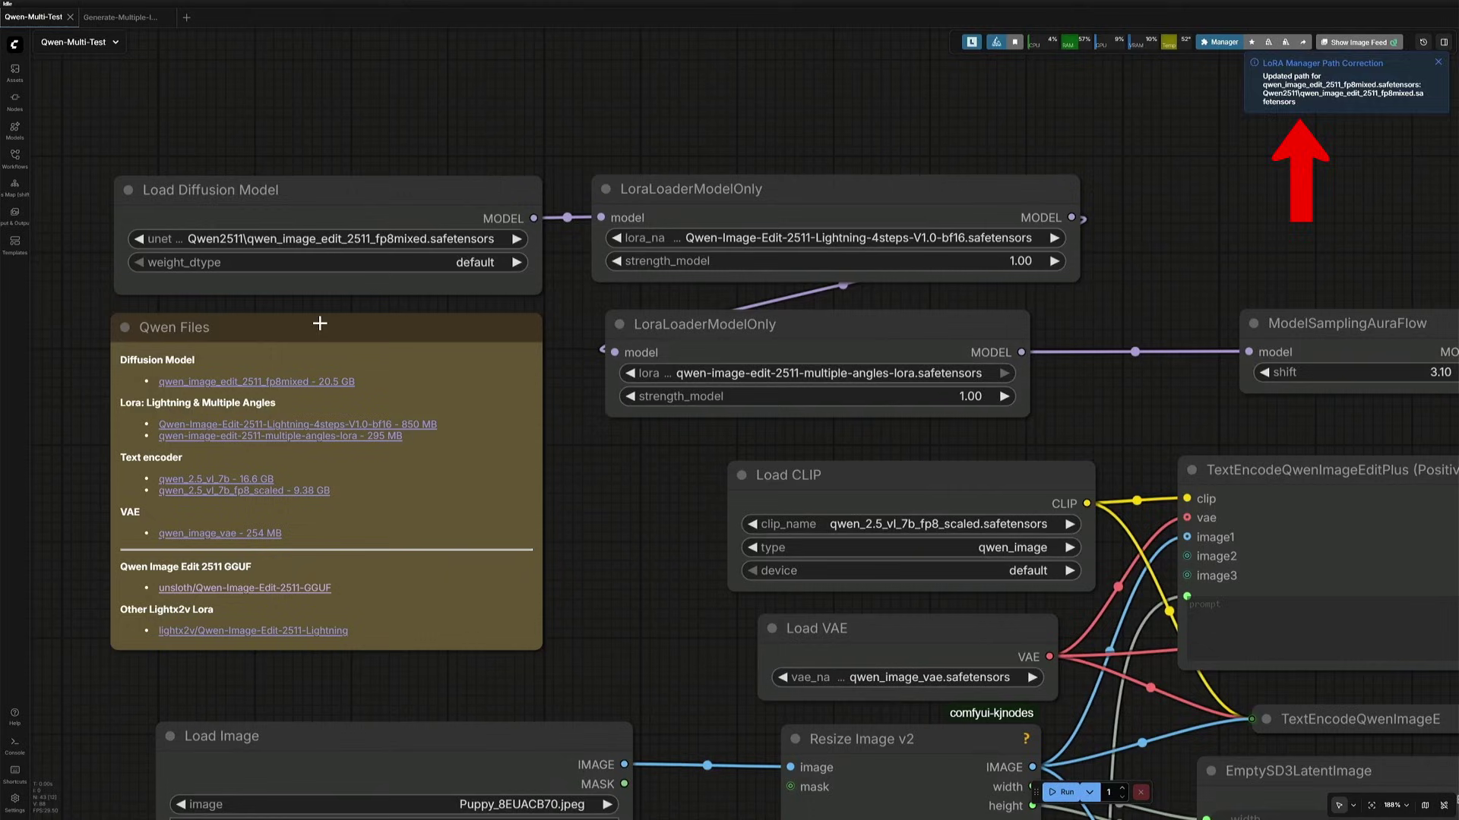
Set the Load Diffusion Model node's unet_name to qwen_image_edit_2511_fp8mixed.safetensors in the Qwen-Multi-Test workflow
{"action": "left_click", "coordinate": [327, 240]}
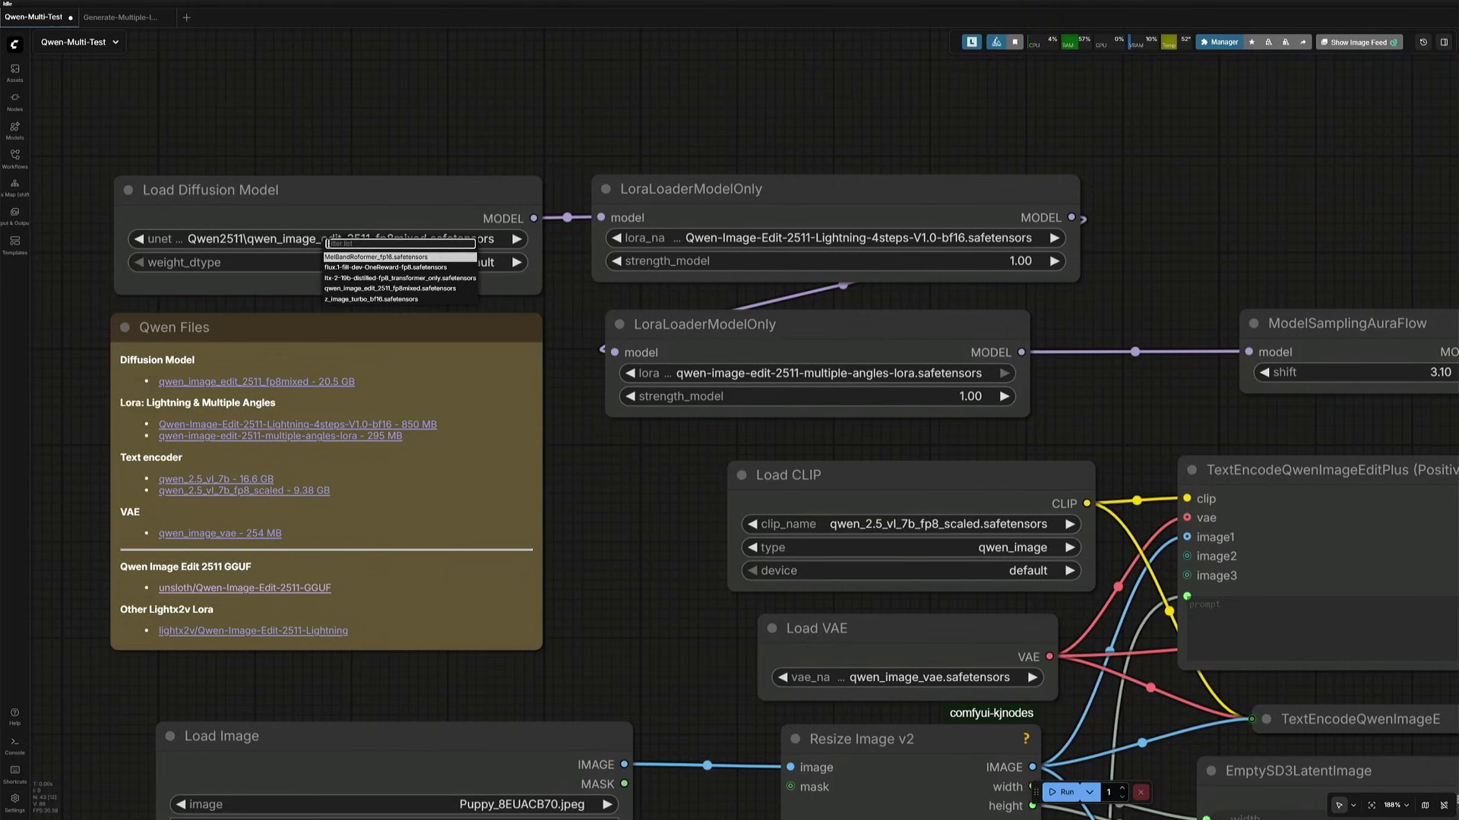
{"action": "left_click", "coordinate": [341, 290]}
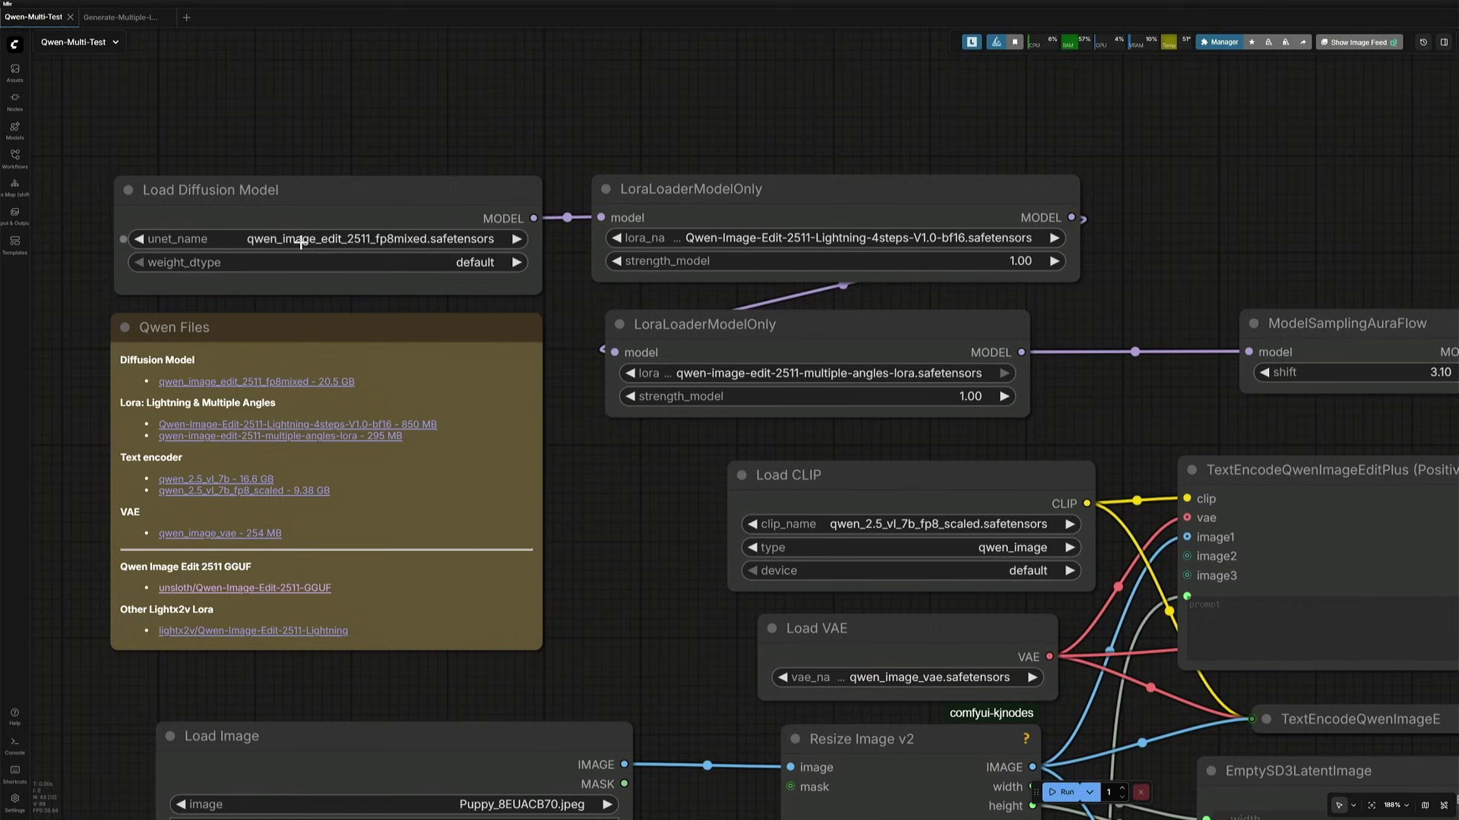
Inspect the Load Image node with the puppy picture and the settings of the Resize Image v2 node
{"action": "scroll", "coordinate": [584, 569], "scroll_direction": "down", "scroll_amount": 3}
{"action": "scroll", "coordinate": [585, 575], "scroll_direction": "down", "scroll_amount": 3}
{"action": "left_click_drag", "start_coordinate": [591, 679], "coordinate": [365, 413]}
{"action": "scroll", "coordinate": [368, 413], "scroll_direction": "up", "scroll_amount": 3}
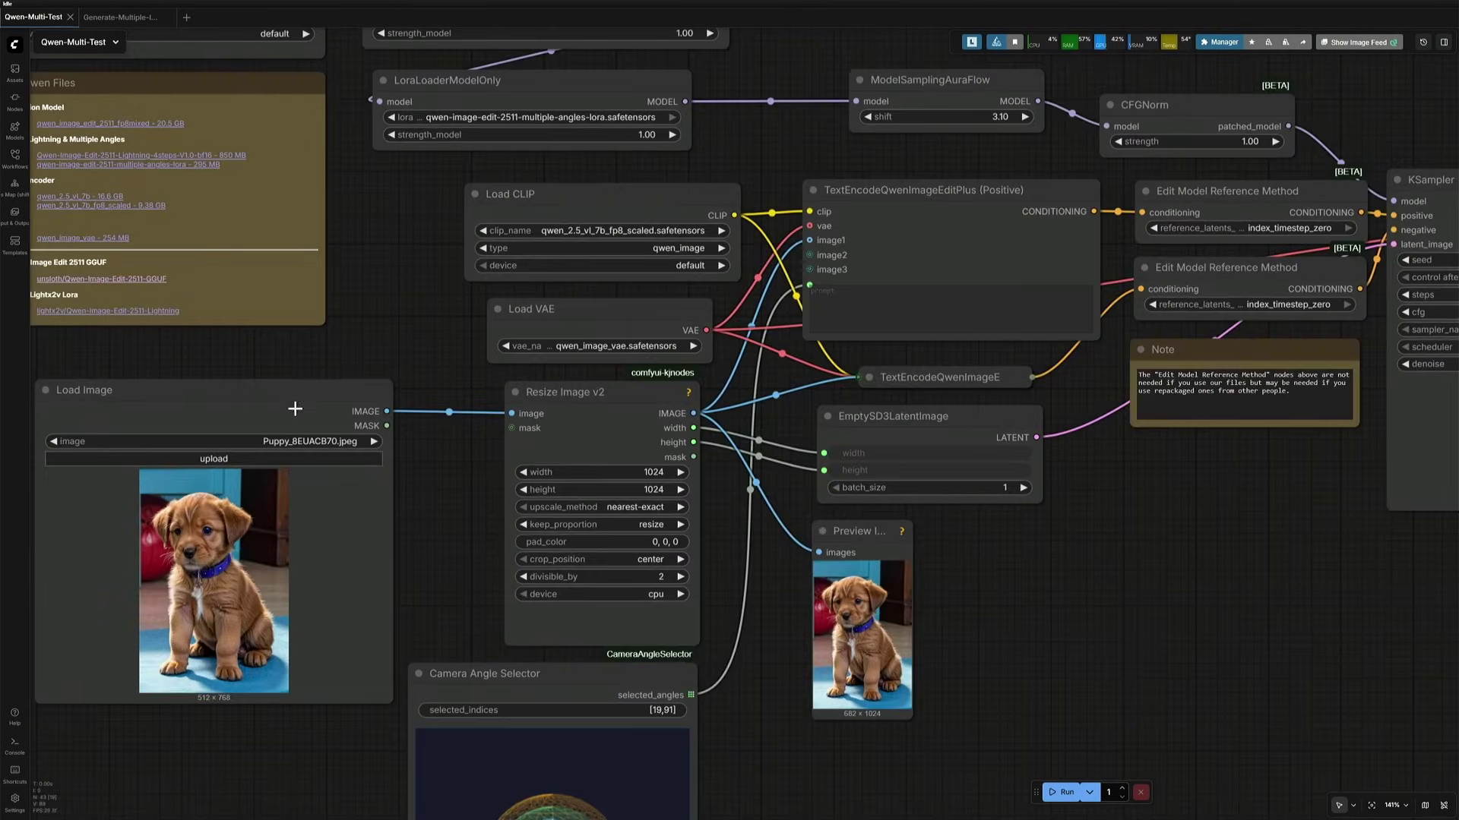
{"action": "left_click", "coordinate": [289, 402]}
{"action": "left_click", "coordinate": [654, 418]}
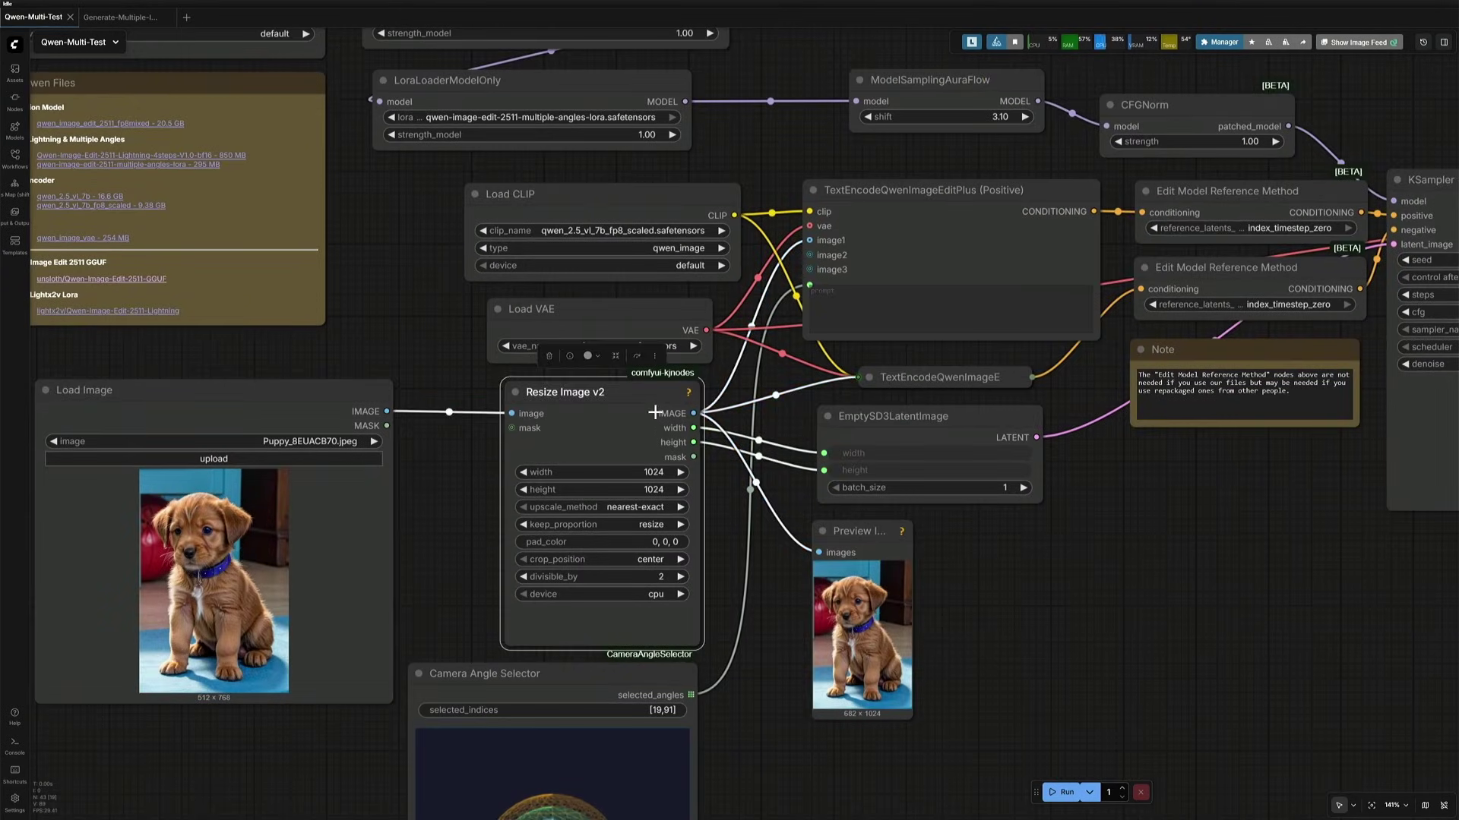
{"action": "scroll", "coordinate": [482, 500], "scroll_direction": "up", "scroll_amount": 4}
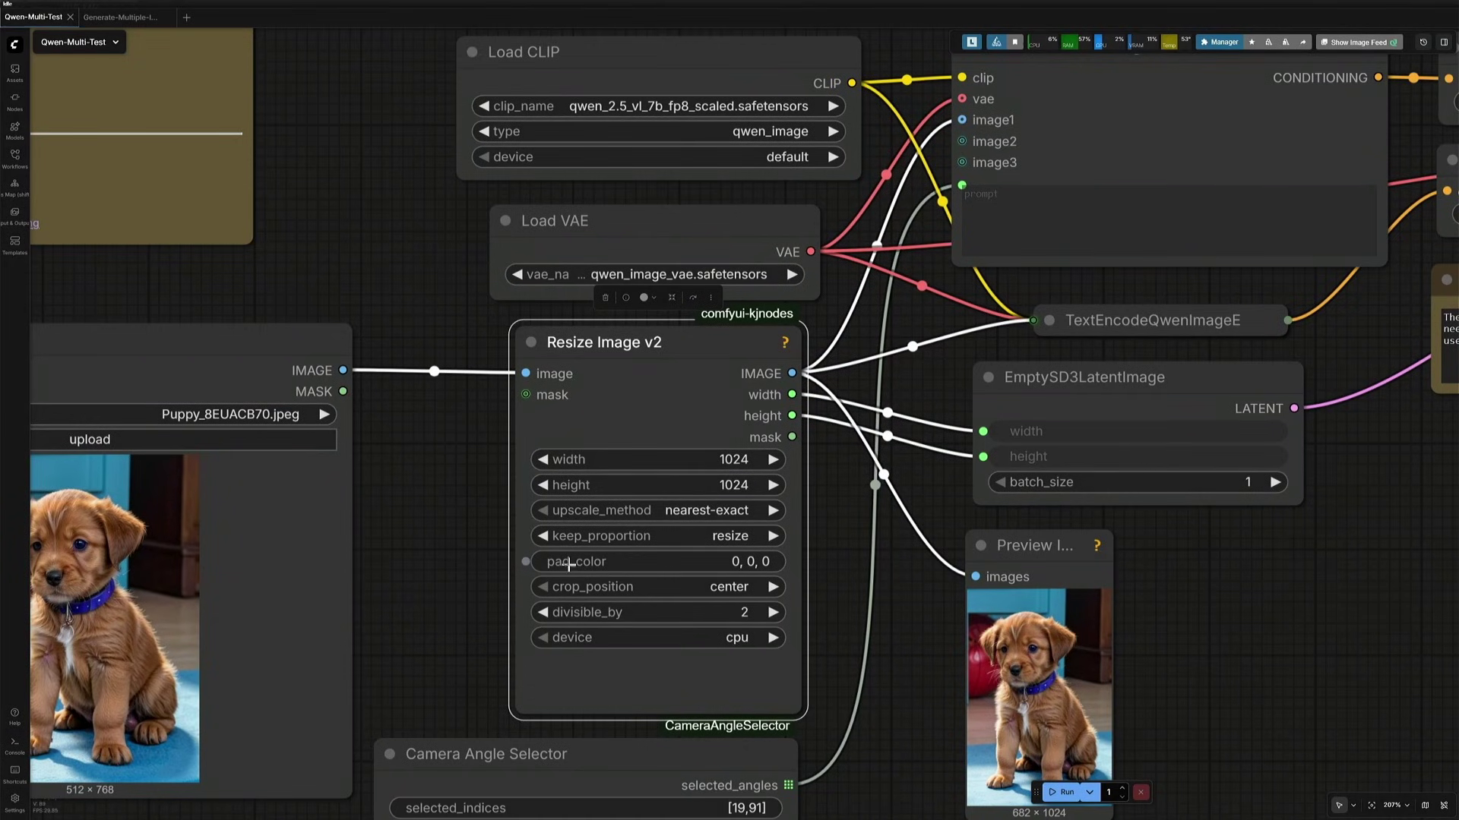
Inspect the Camera Angle Selector node and its connection to the positive prompt encoder
{"action": "scroll", "coordinate": [445, 594], "scroll_direction": "down", "scroll_amount": 1}
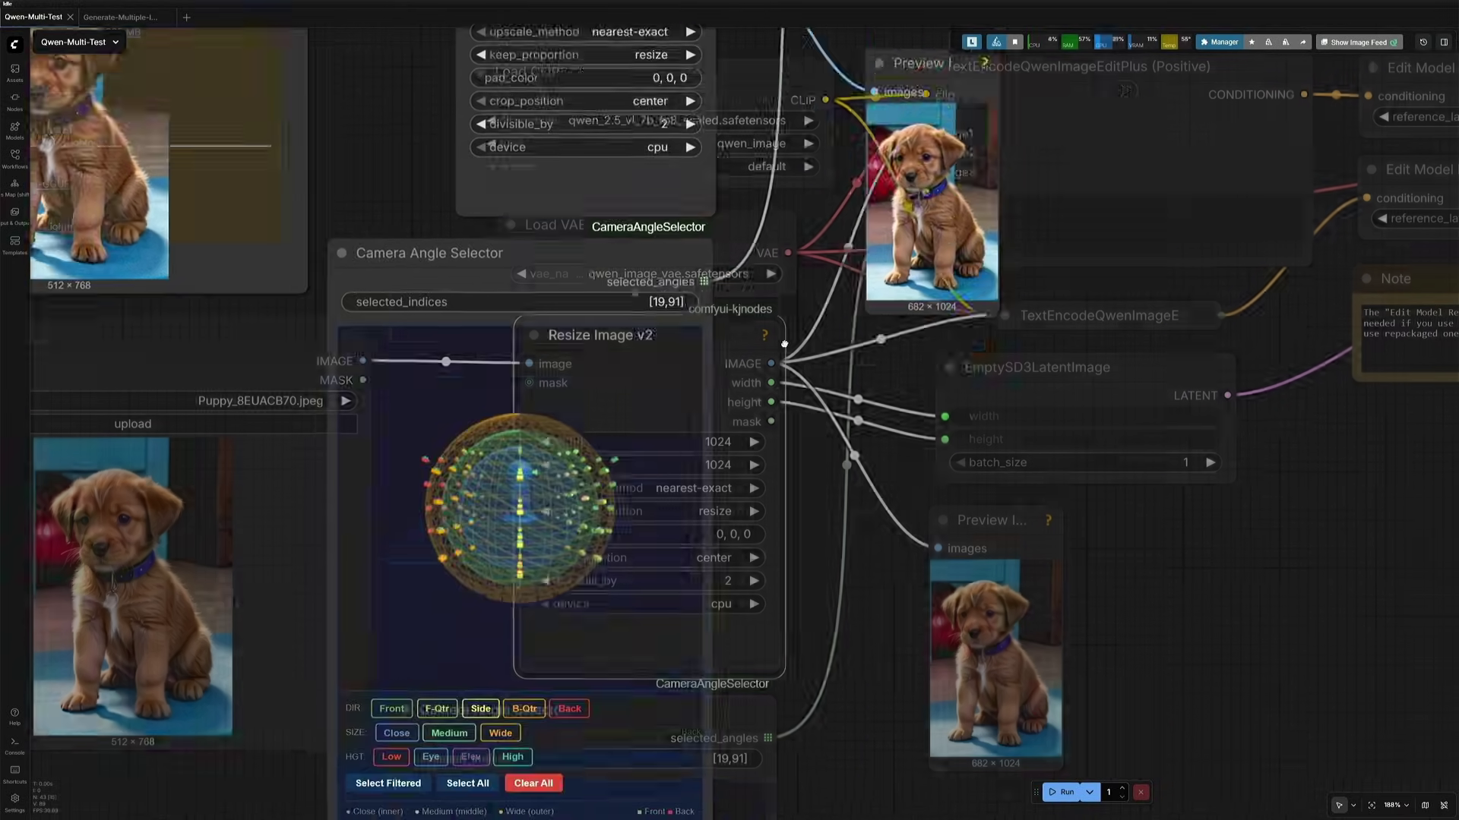
{"action": "left_click_drag", "start_coordinate": [784, 343], "coordinate": [784, 260]}
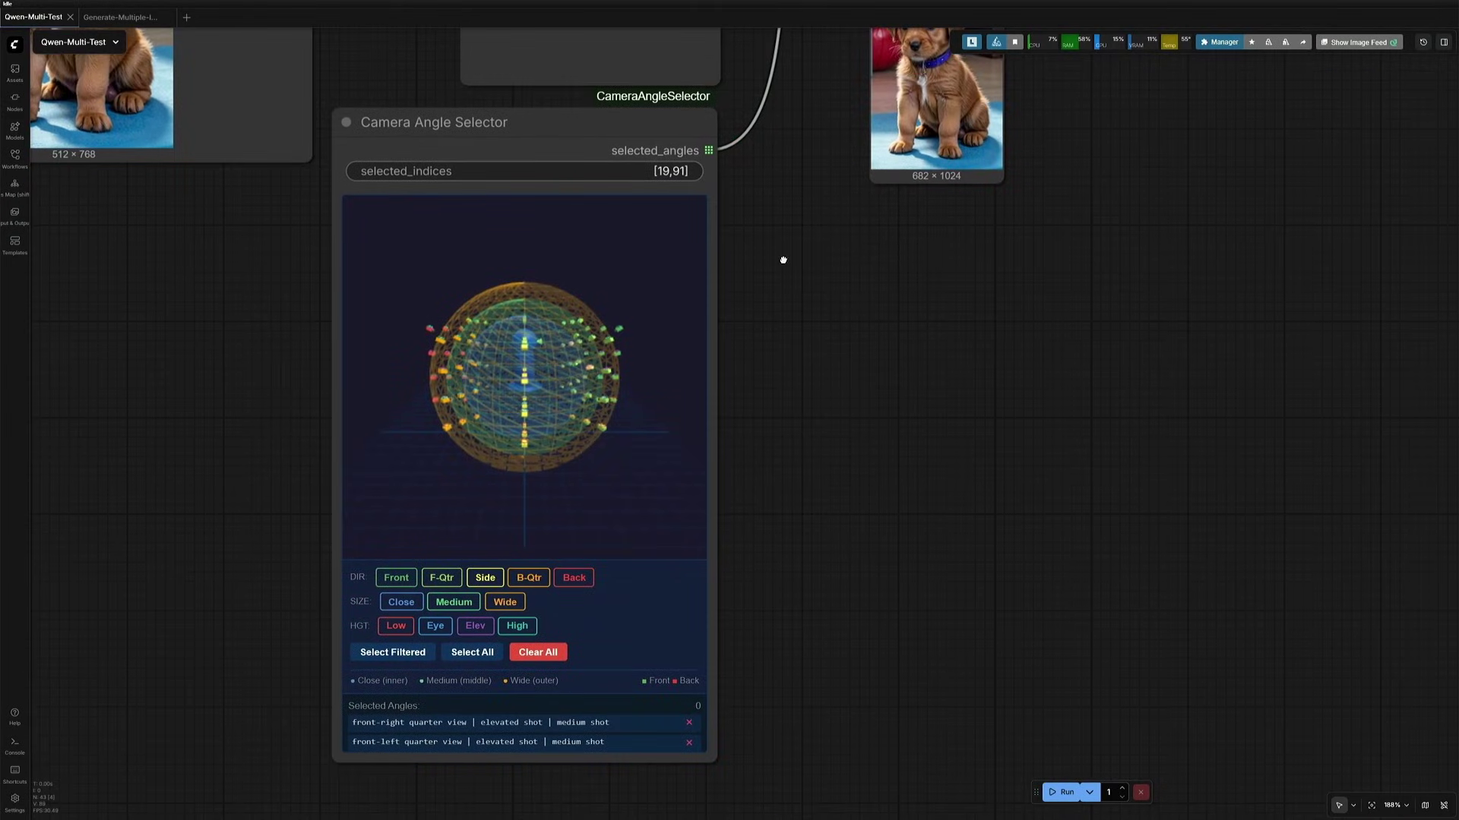
{"action": "left_click", "coordinate": [559, 128]}
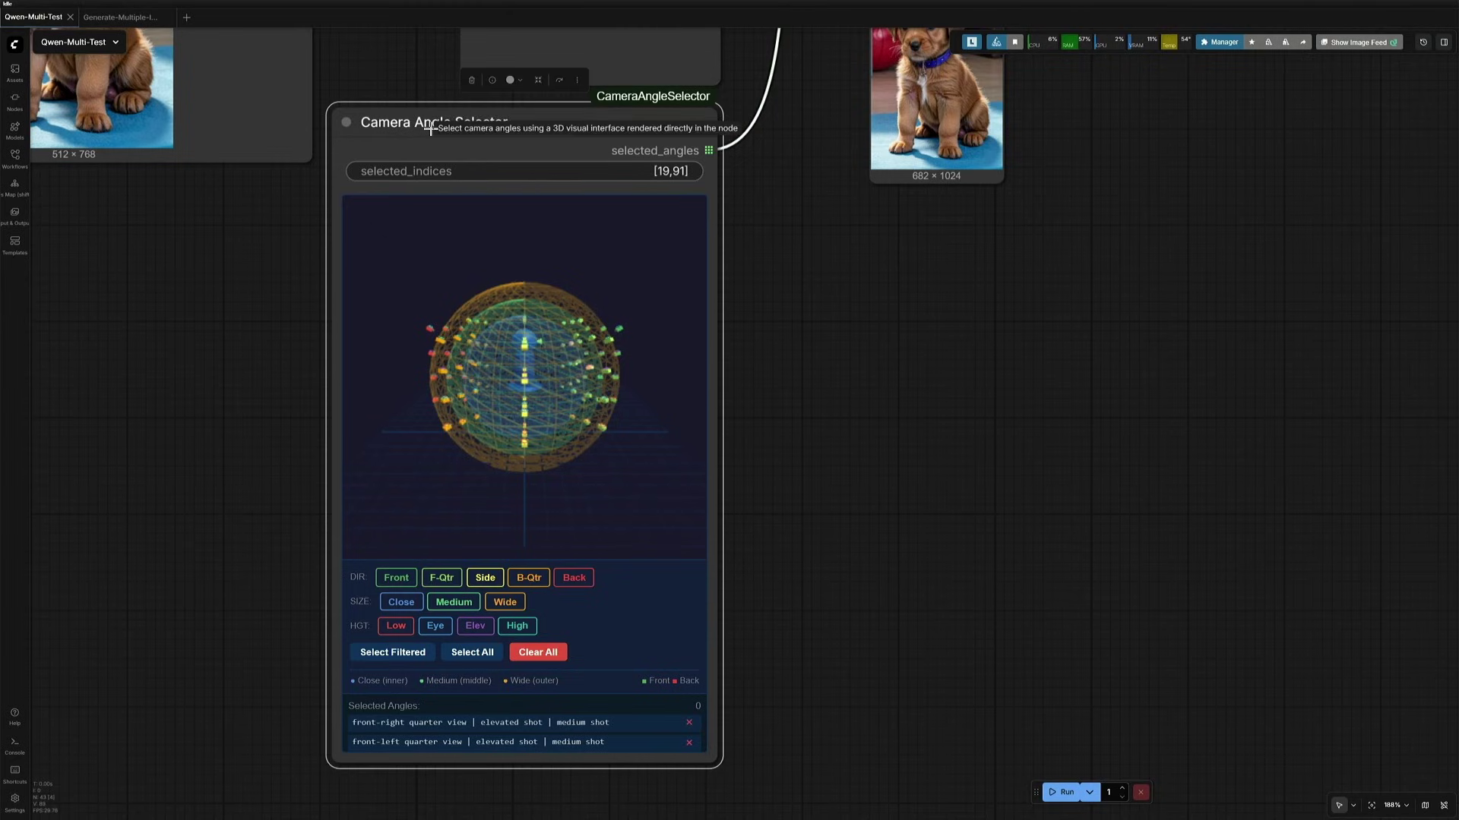
{"action": "scroll", "coordinate": [235, 243], "scroll_direction": "down", "scroll_amount": 5}
{"action": "left_click_drag", "start_coordinate": [235, 244], "coordinate": [217, 532]}
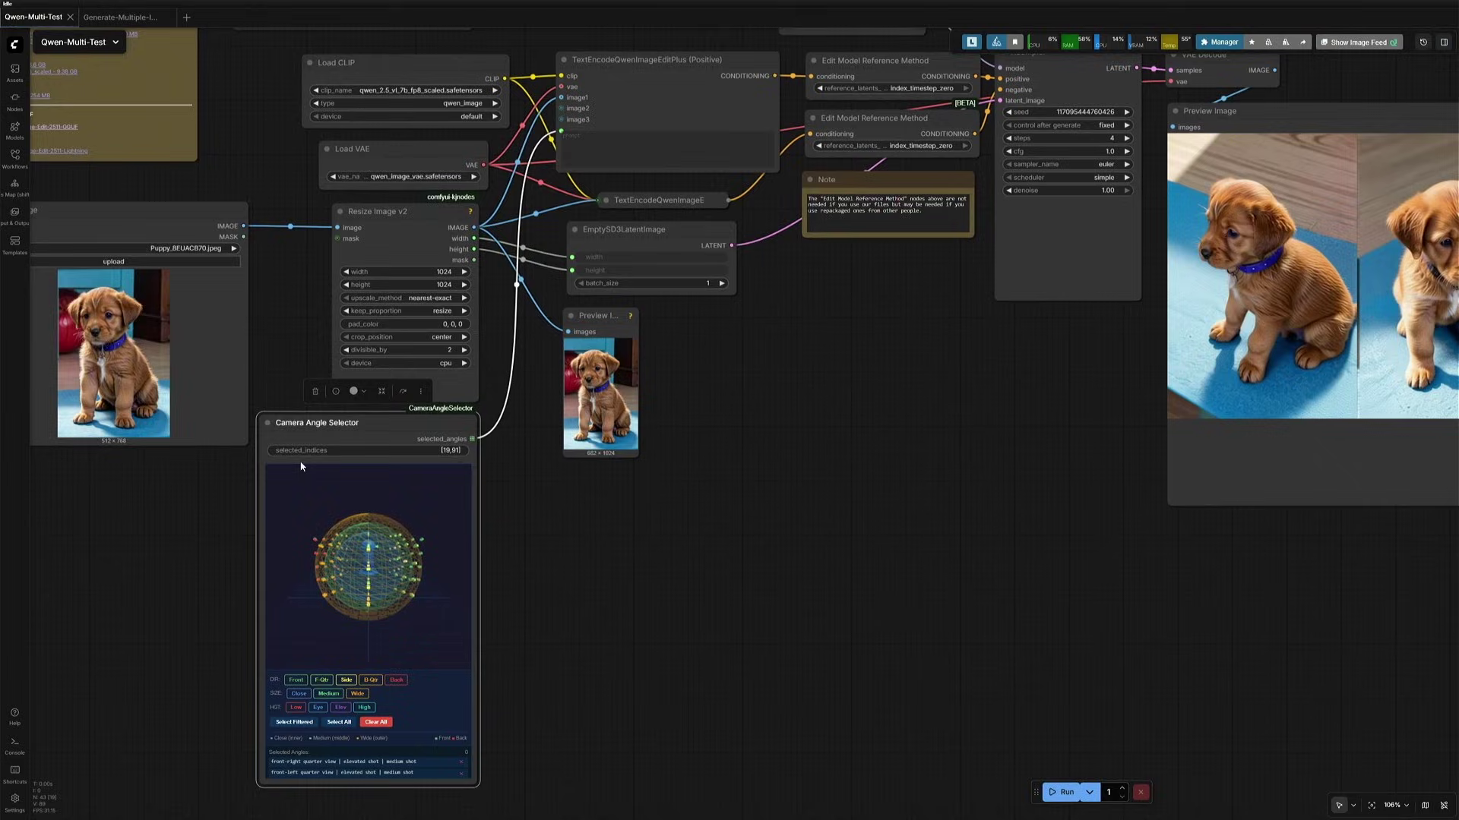
Search the Custom Nodes Manager for "camera angle" and open the ComfyUI_CameraAngleSelector repository page
{"action": "left_click", "coordinate": [1219, 42]}
{"action": "left_click", "coordinate": [741, 325]}
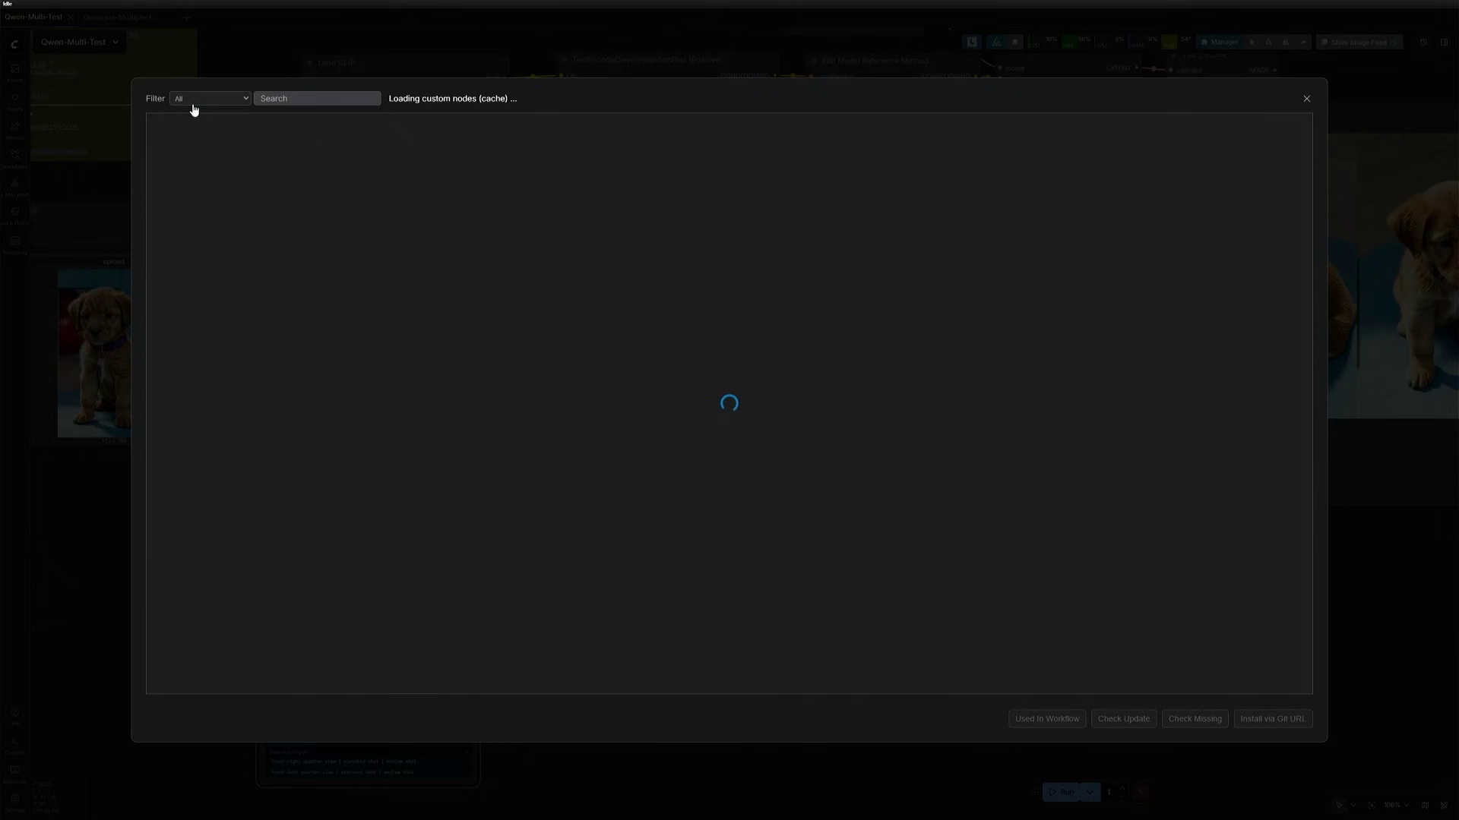
{"action": "left_click", "coordinate": [303, 99]}
{"action": "type", "text": "camera angle"}
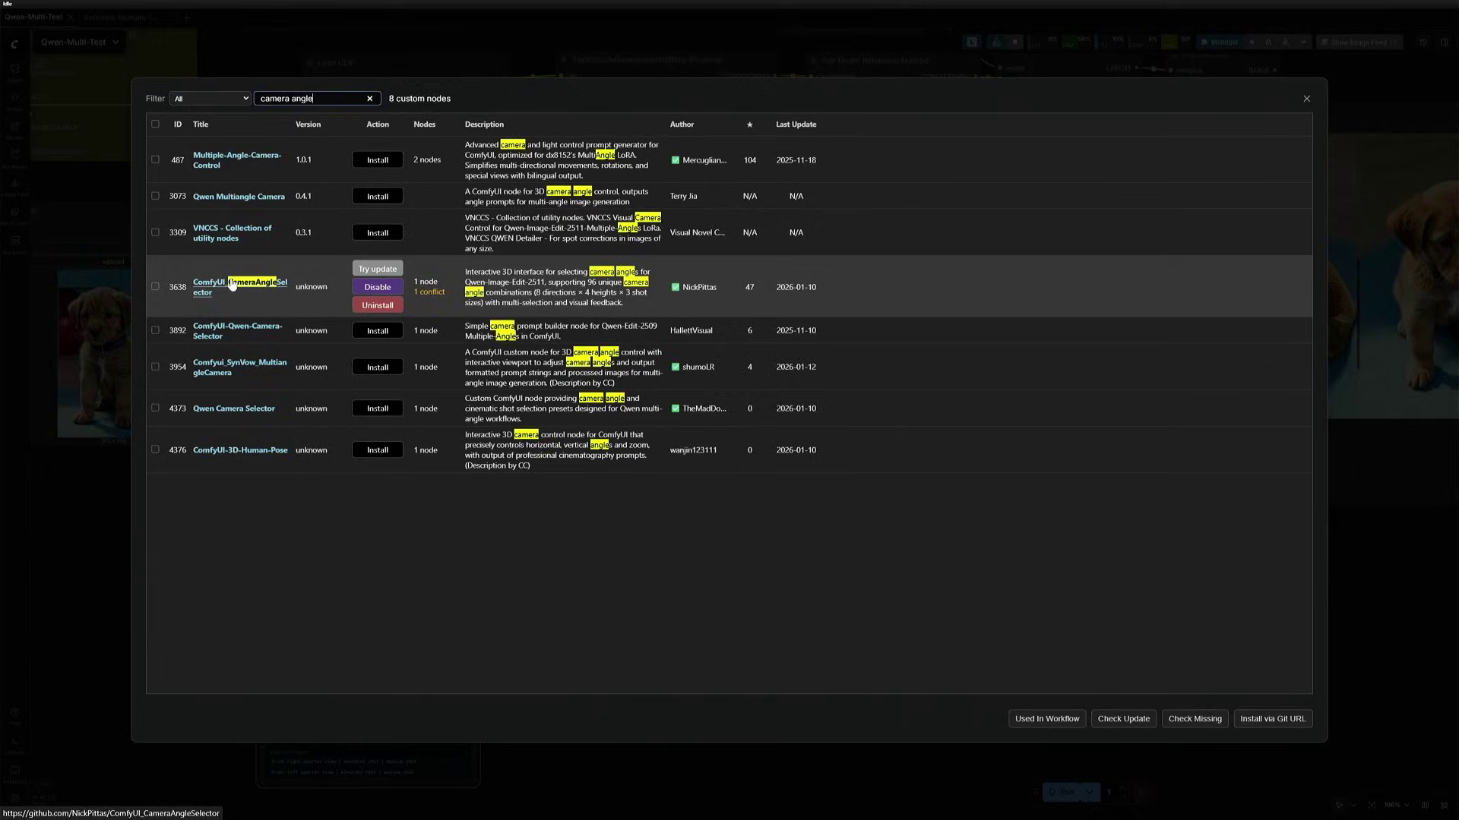
{"action": "mouse_move", "coordinate": [702, 288]}
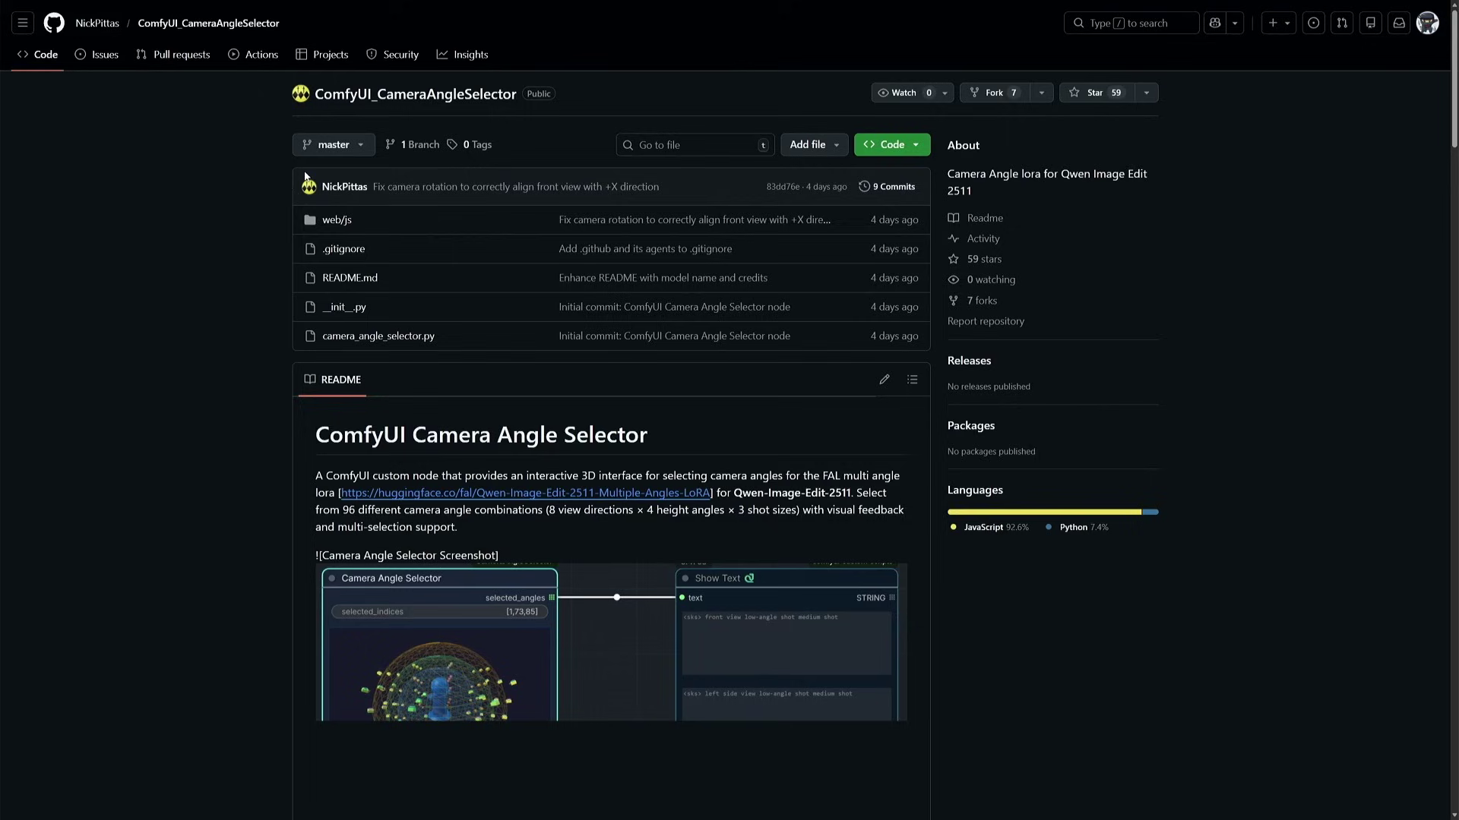
Read the ComfyUI_CameraAngleSelector README and study its example screenshot of the node wired to Show Text
{"action": "left_click_drag", "start_coordinate": [289, 94], "coordinate": [528, 92]}
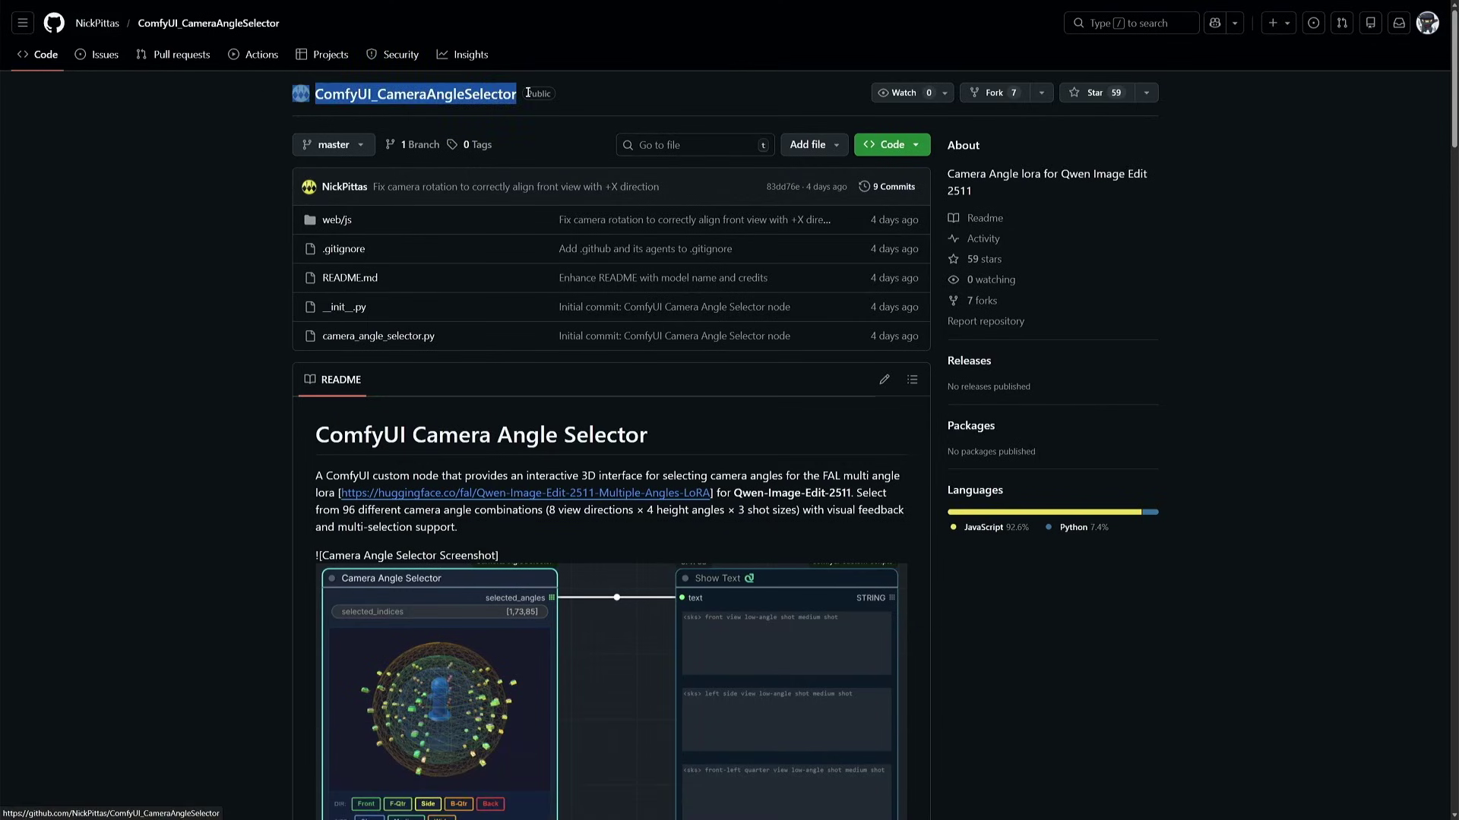
{"action": "left_click", "coordinate": [207, 211]}
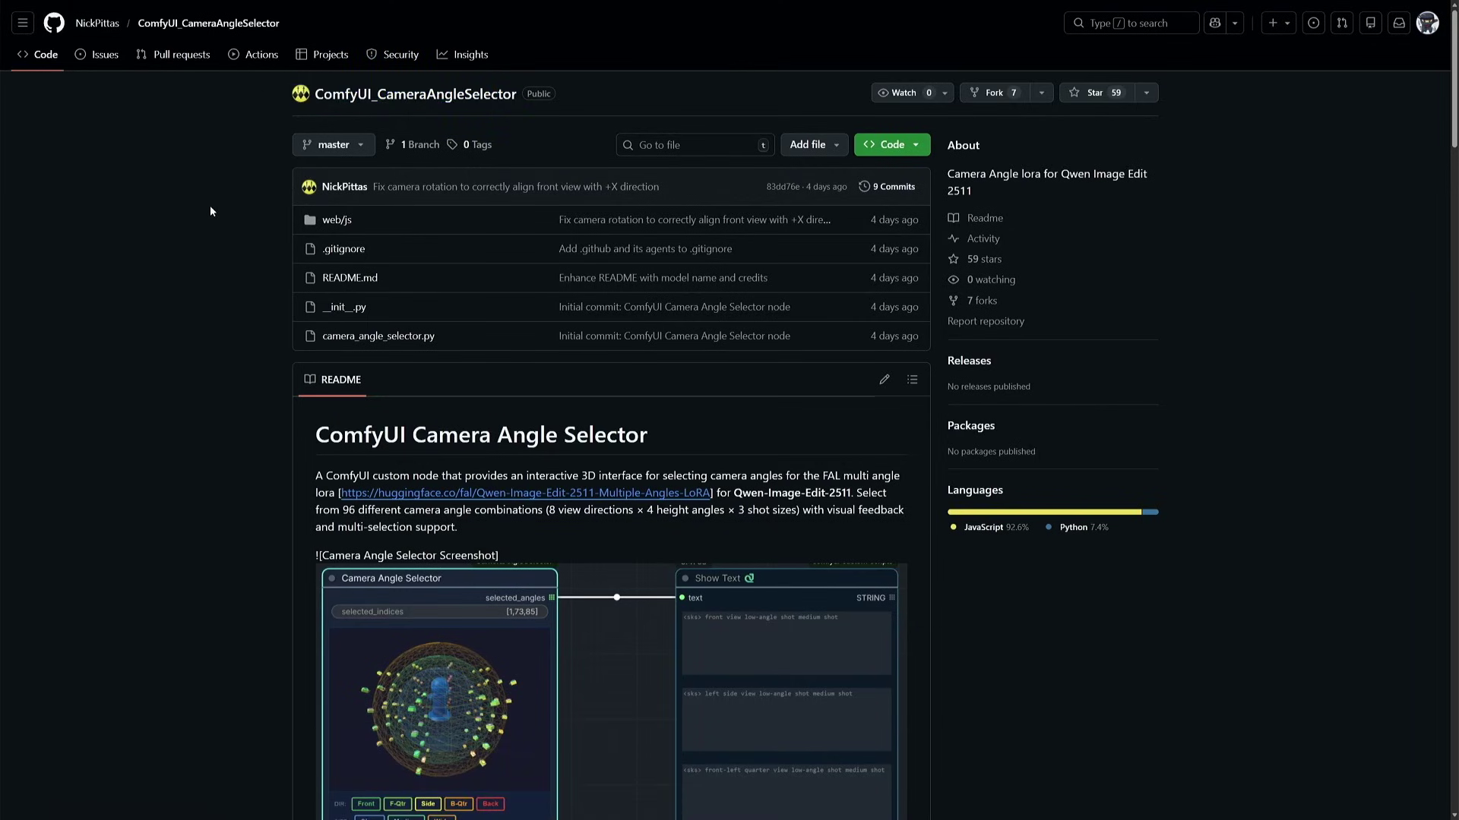
{"action": "scroll", "coordinate": [210, 210], "scroll_direction": "down", "scroll_amount": 4}
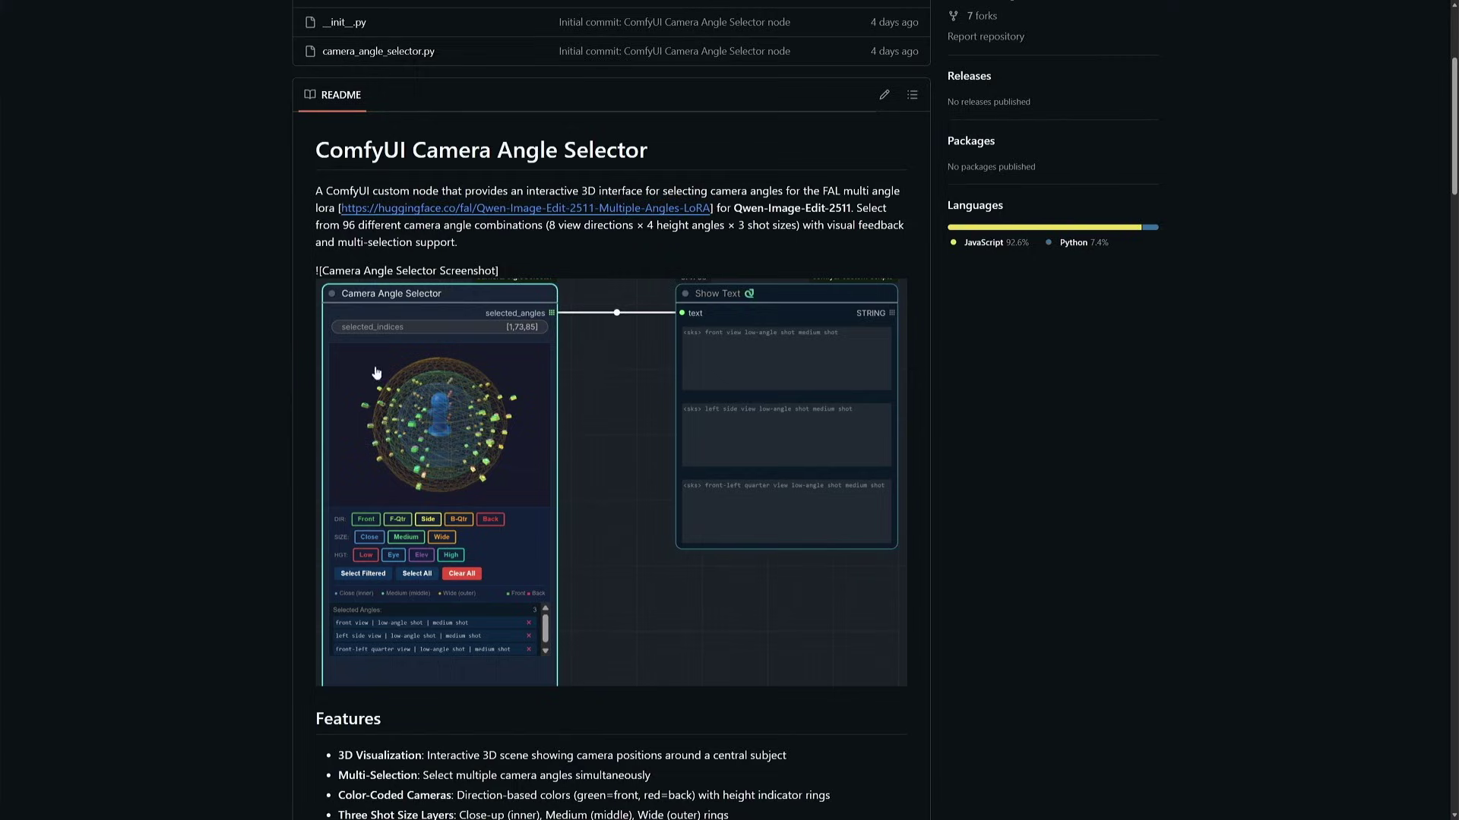
{"action": "left_click", "coordinate": [432, 446]}
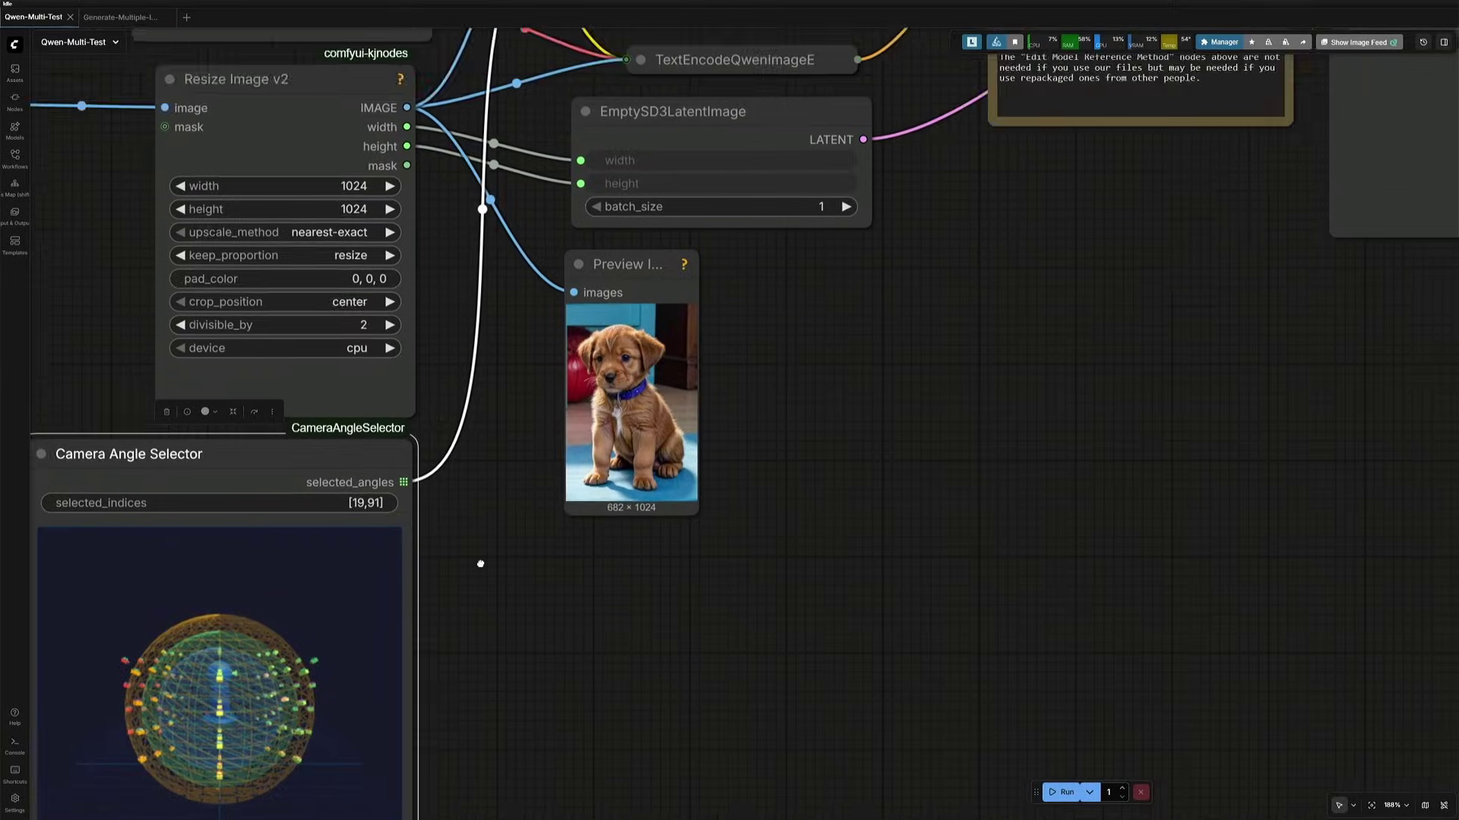
{"action": "scroll", "coordinate": [288, 705], "scroll_direction": "up", "scroll_amount": 5}
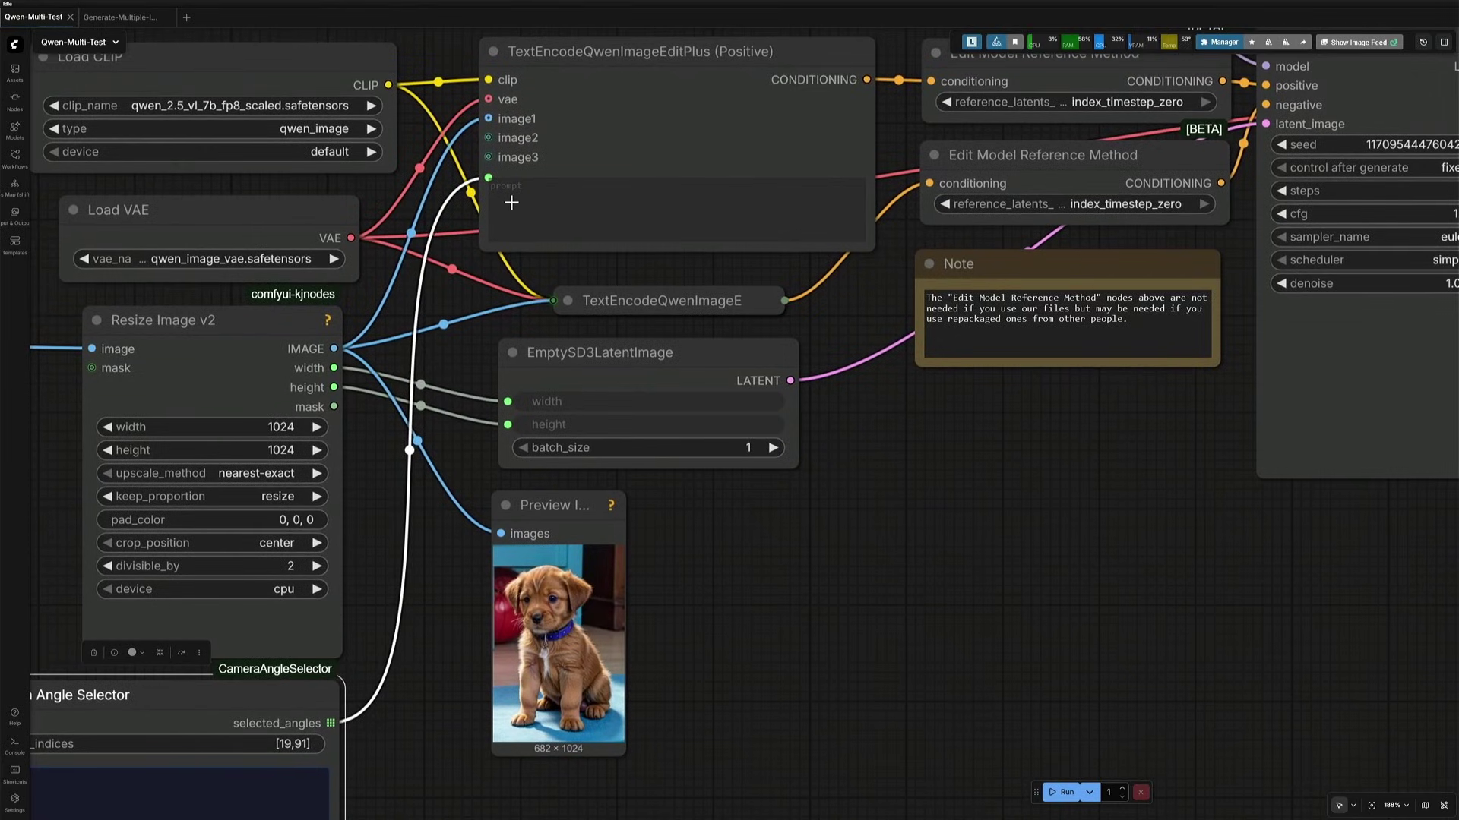
Load the picture of the white rabbit in a red jacket into the Load Image node
{"action": "scroll", "coordinate": [830, 595], "scroll_direction": "down", "scroll_amount": 6}
{"action": "left_click", "coordinate": [206, 419]}
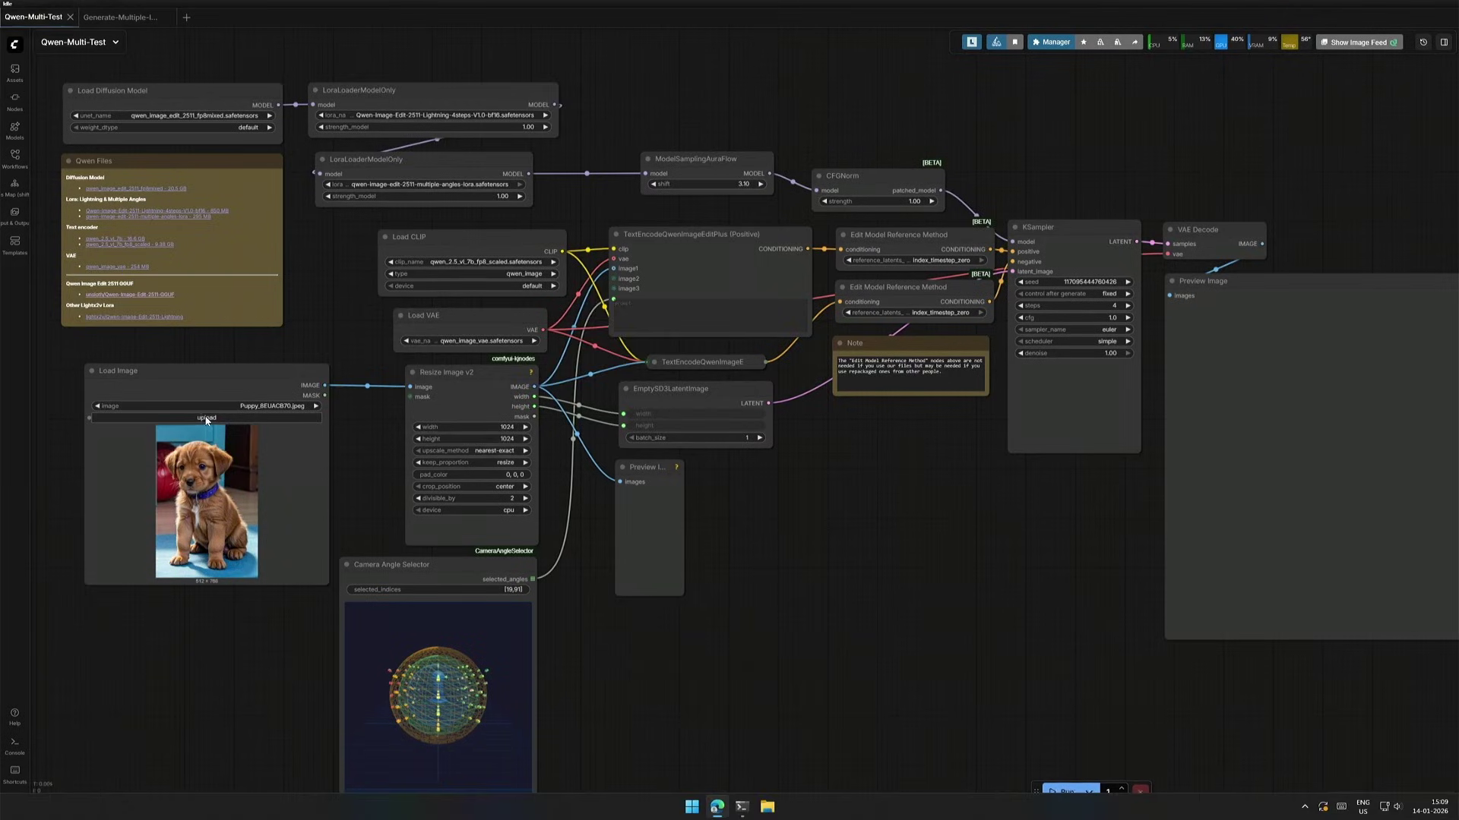
{"action": "scroll", "coordinate": [304, 304], "scroll_direction": "down", "scroll_amount": 2}
{"action": "left_click", "coordinate": [453, 269]}
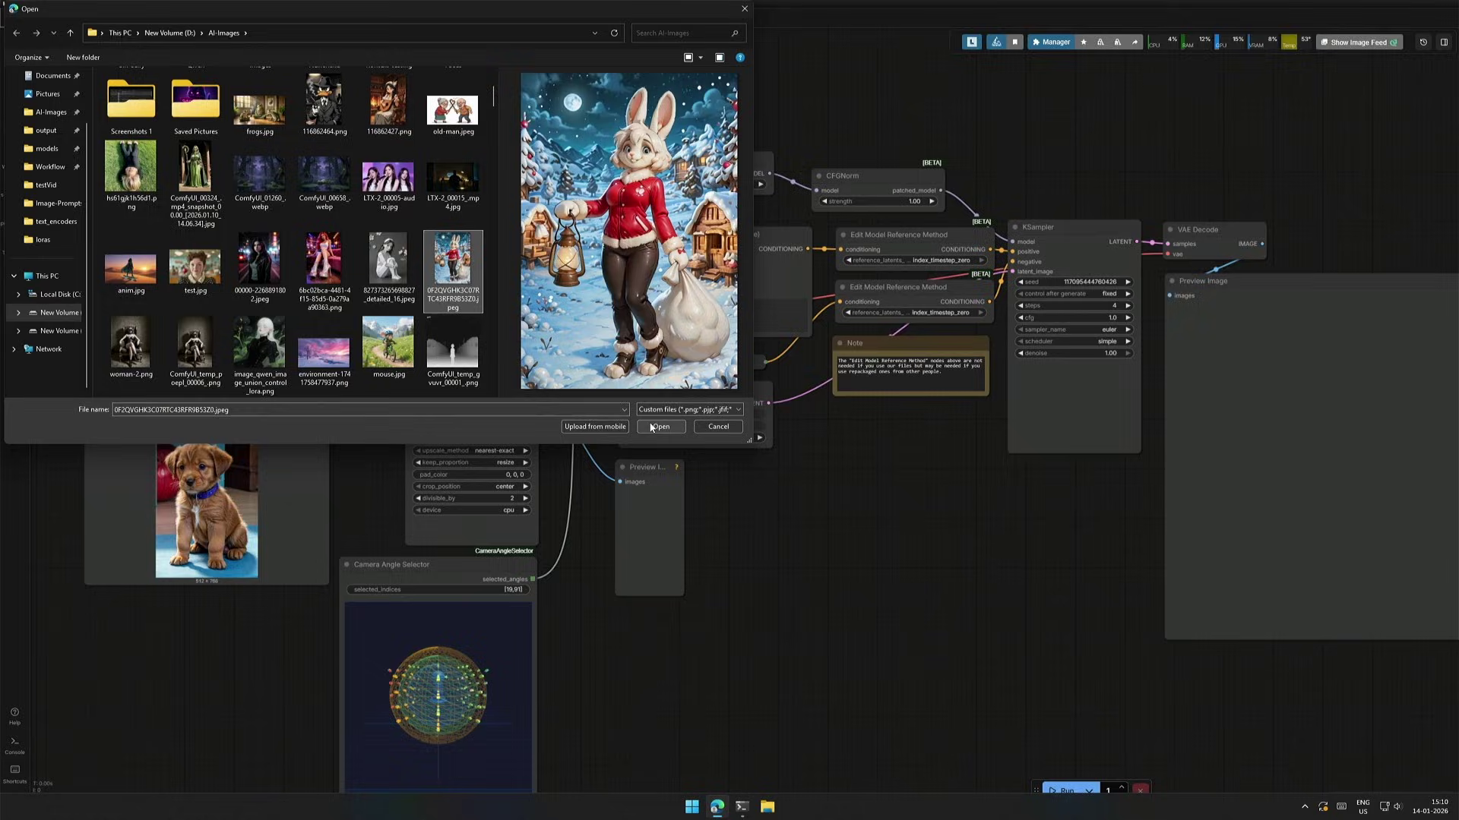
{"action": "left_click", "coordinate": [652, 427]}
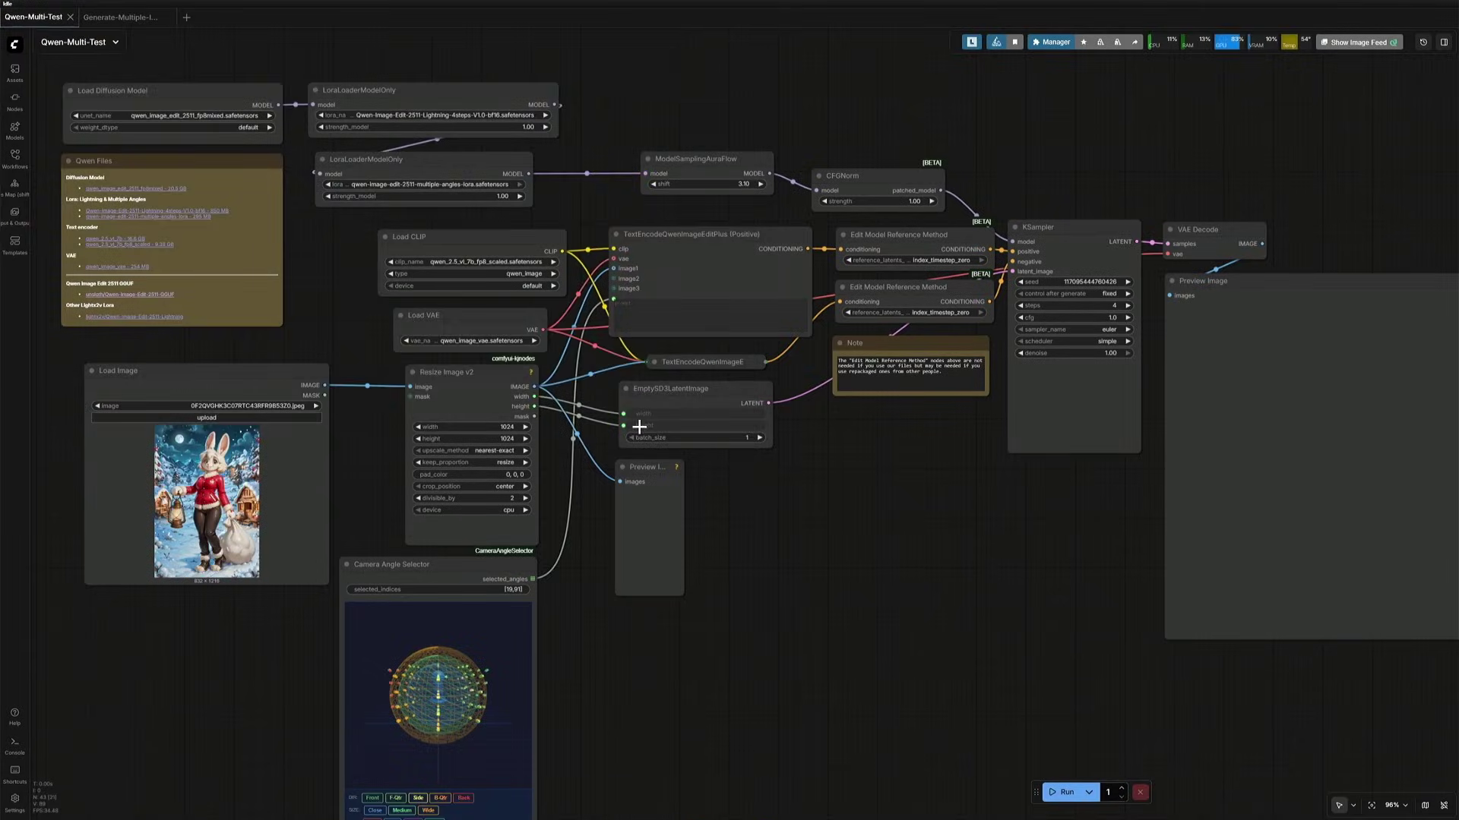
Examine the Camera Angle Selector's 3D sphere and how its cameras are arranged around the central figure
{"action": "scroll", "coordinate": [240, 555], "scroll_direction": "up", "scroll_amount": 10}
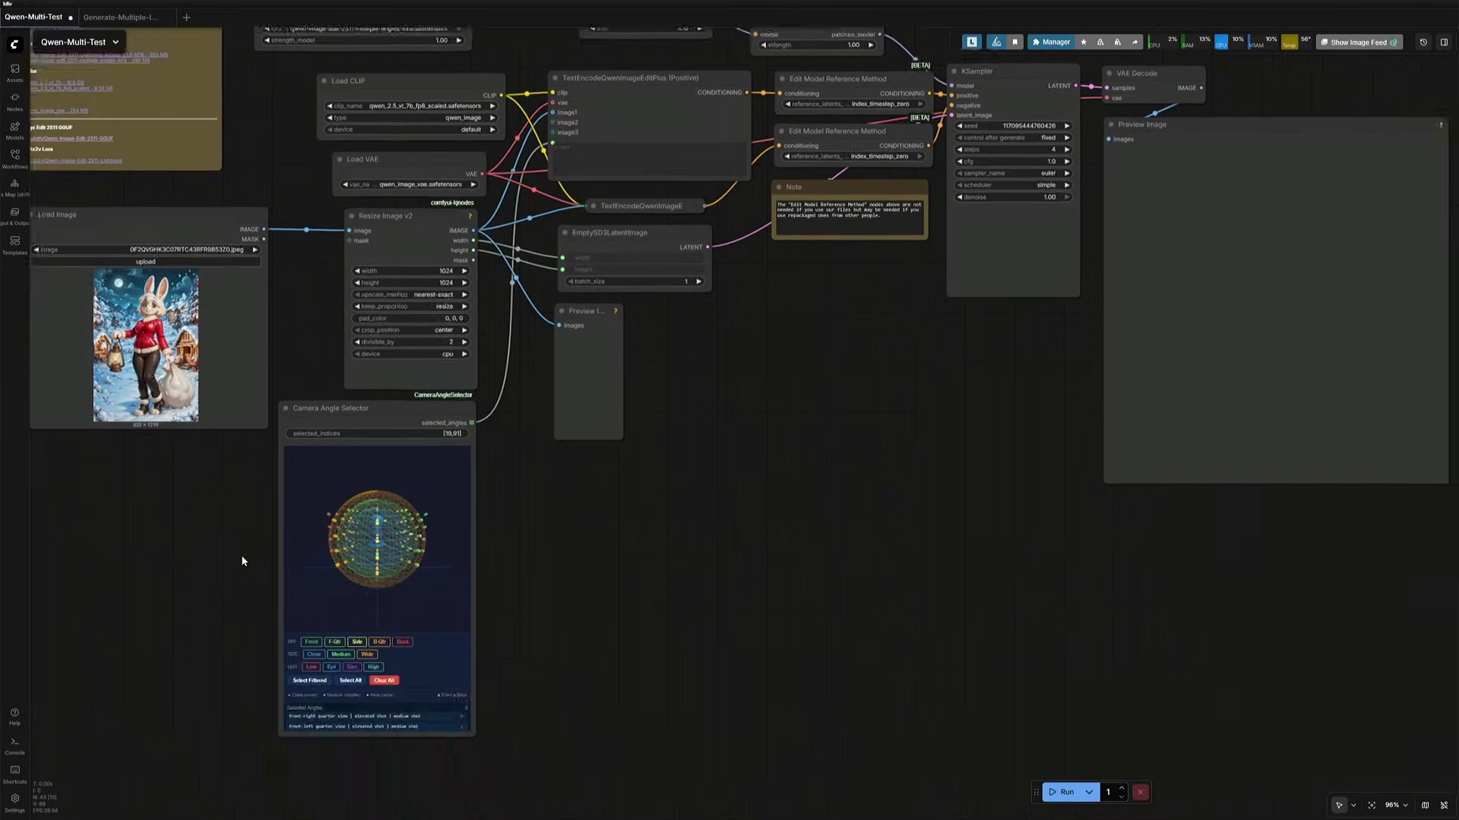
{"action": "left_click_drag", "start_coordinate": [218, 554], "coordinate": [91, 543]}
{"action": "scroll", "coordinate": [487, 592], "scroll_direction": "up", "scroll_amount": 3}
{"action": "left_click_drag", "start_coordinate": [529, 513], "coordinate": [507, 414]}
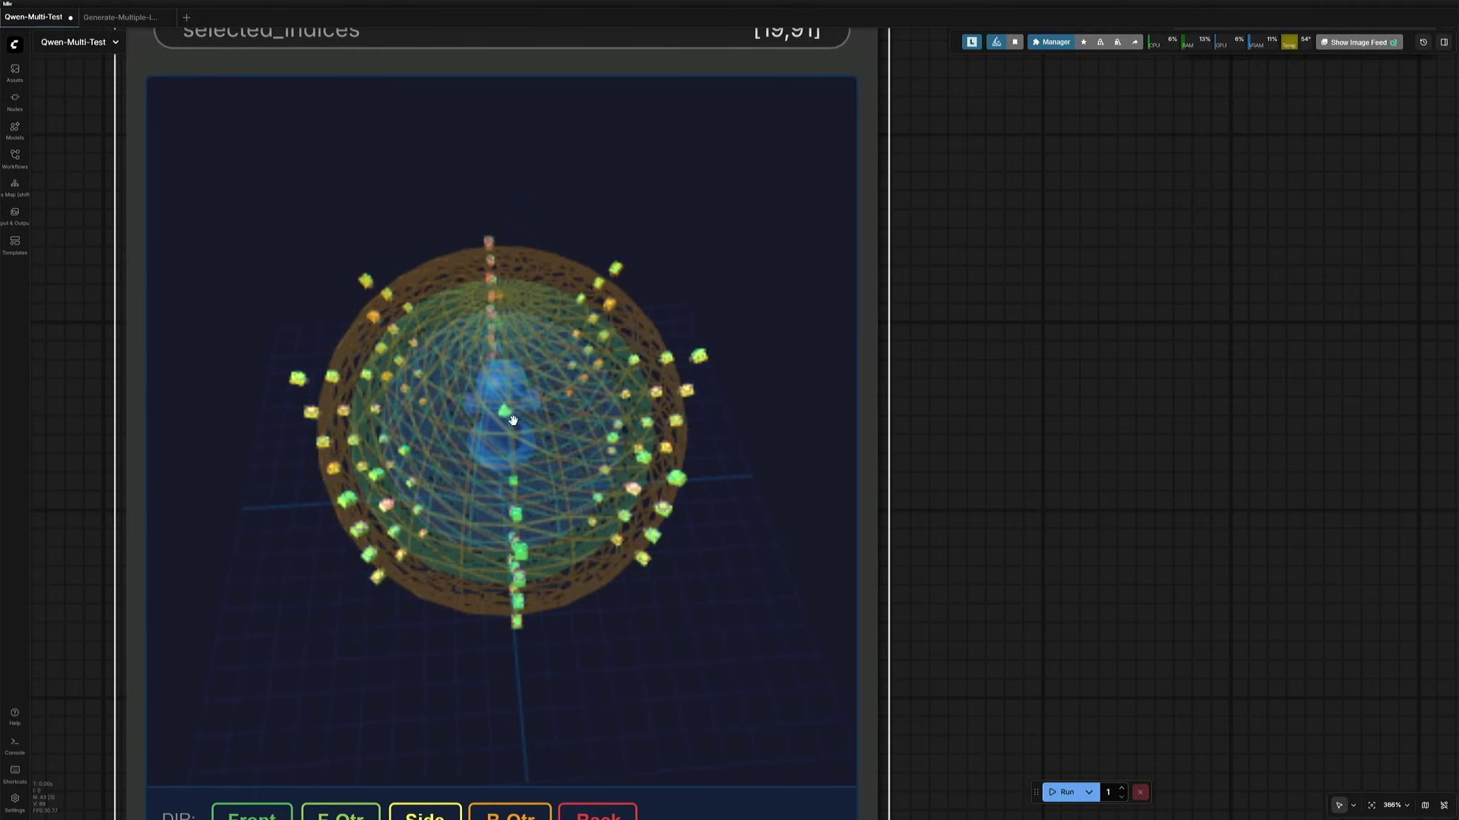
{"action": "scroll", "coordinate": [493, 380], "scroll_direction": "up", "scroll_amount": 10}
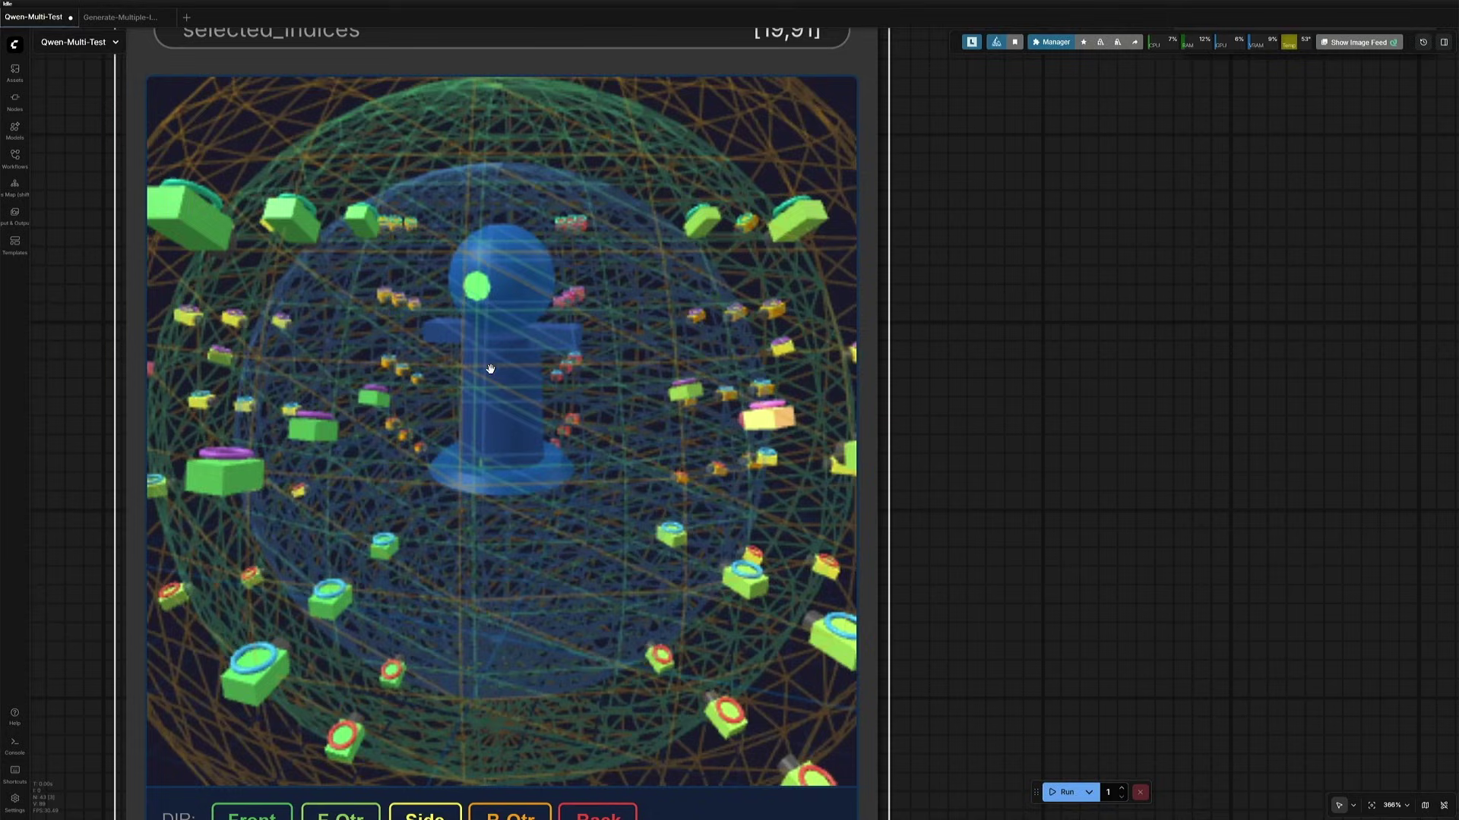
{"action": "left_click_drag", "start_coordinate": [504, 396], "coordinate": [496, 575]}
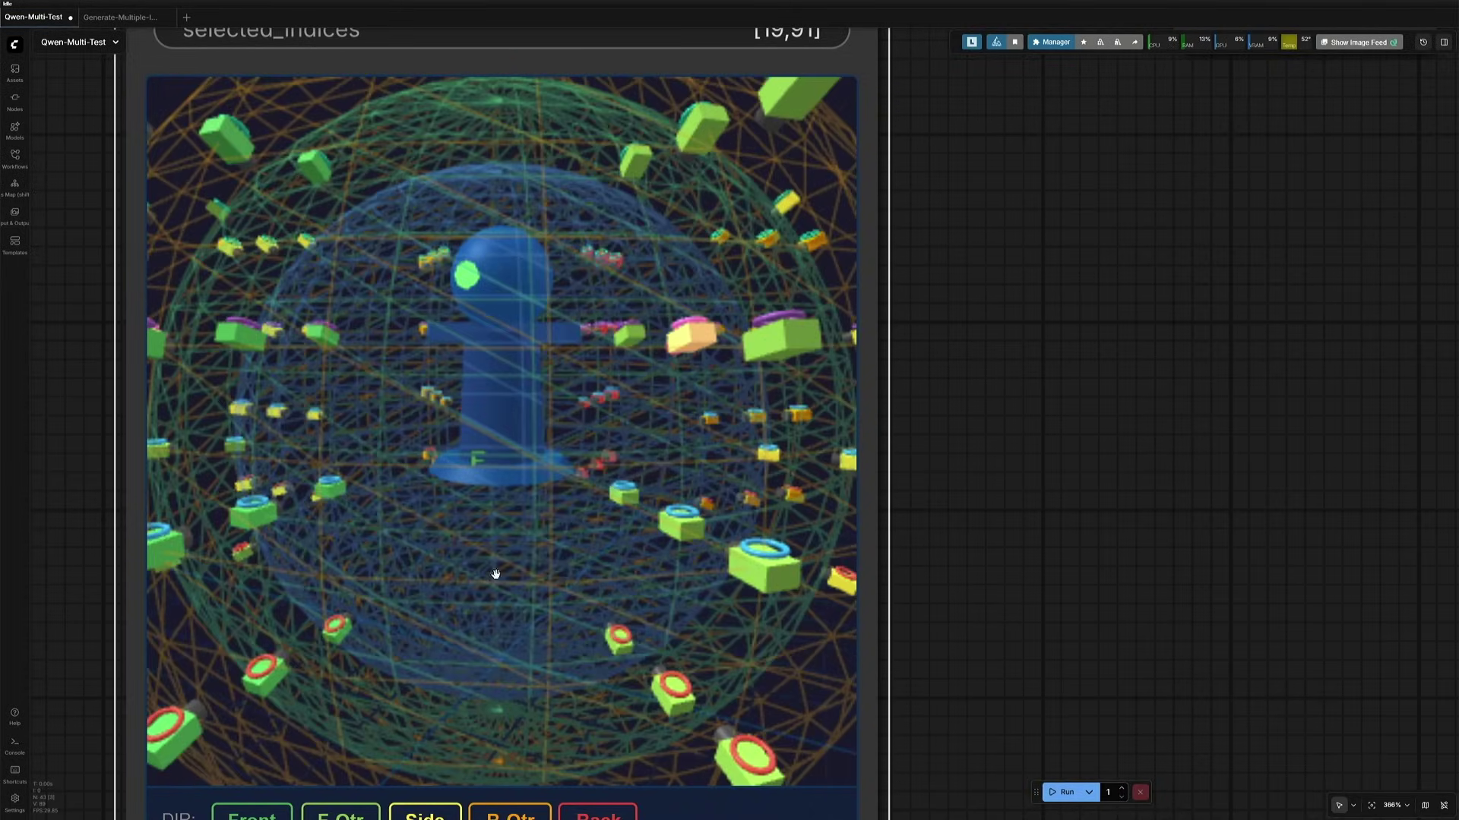
Toggle the front view, eye-level, close-up camera on and off in the Camera Angle Selector sphere
{"action": "left_click", "coordinate": [334, 492]}
{"action": "left_click_drag", "start_coordinate": [364, 535], "coordinate": [375, 534]}
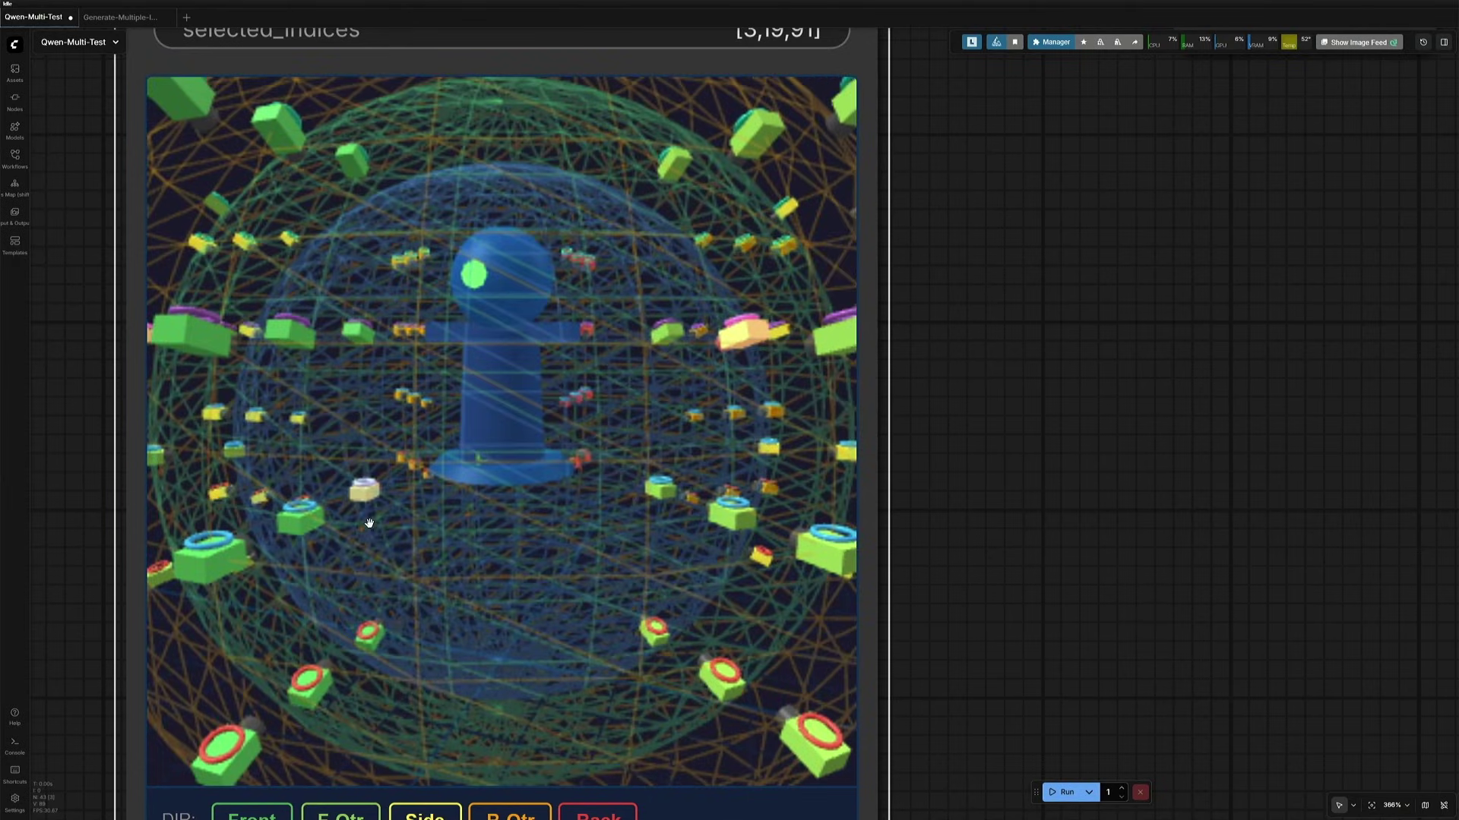
{"action": "left_click", "coordinate": [359, 496]}
Select the high-angle close-up cameras for the front-right quarter view and the front view in the sphere
{"action": "scroll", "coordinate": [423, 563], "scroll_direction": "down", "scroll_amount": 5}
{"action": "left_click_drag", "start_coordinate": [424, 563], "coordinate": [492, 554]}
{"action": "scroll", "coordinate": [454, 428], "scroll_direction": "up", "scroll_amount": 5}
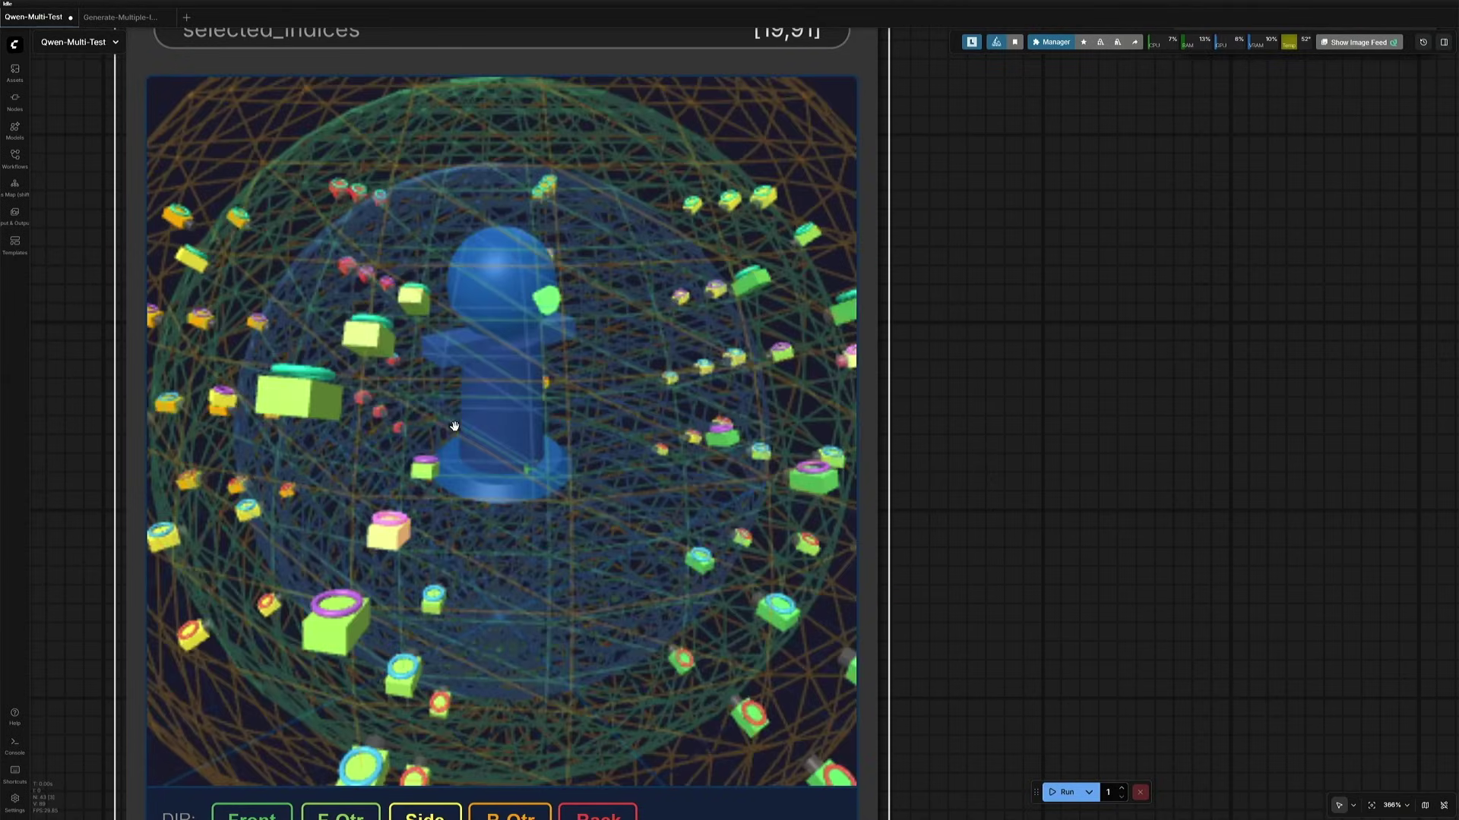
{"action": "left_click_drag", "start_coordinate": [444, 399], "coordinate": [517, 408]}
{"action": "left_click", "coordinate": [448, 417]}
{"action": "left_click", "coordinate": [513, 403]}
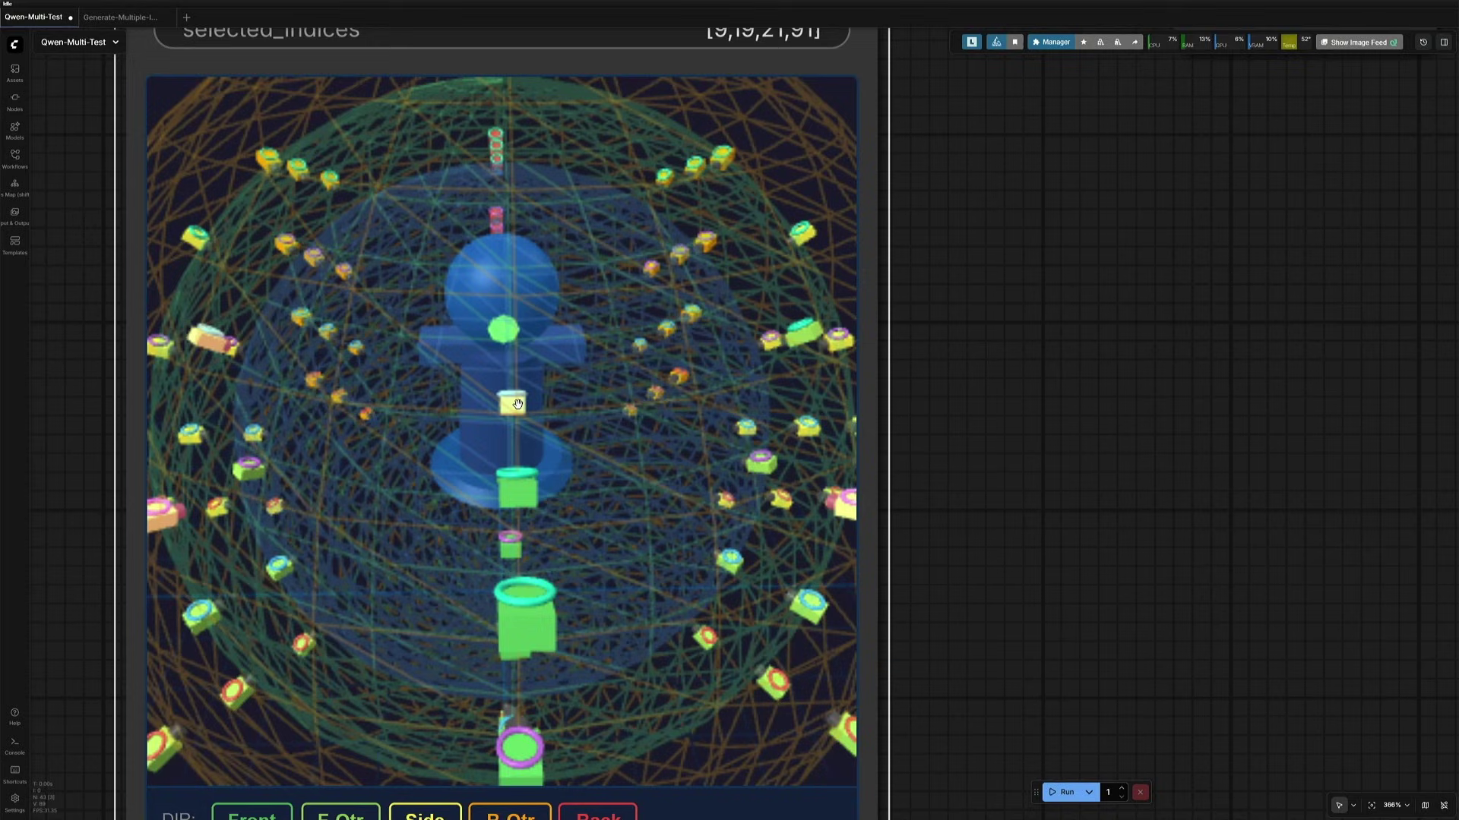
Deselect the front view high-angle close-up camera and select the front-left quarter view high-angle close-up camera instead
{"action": "left_click_drag", "start_coordinate": [571, 465], "coordinate": [563, 466]}
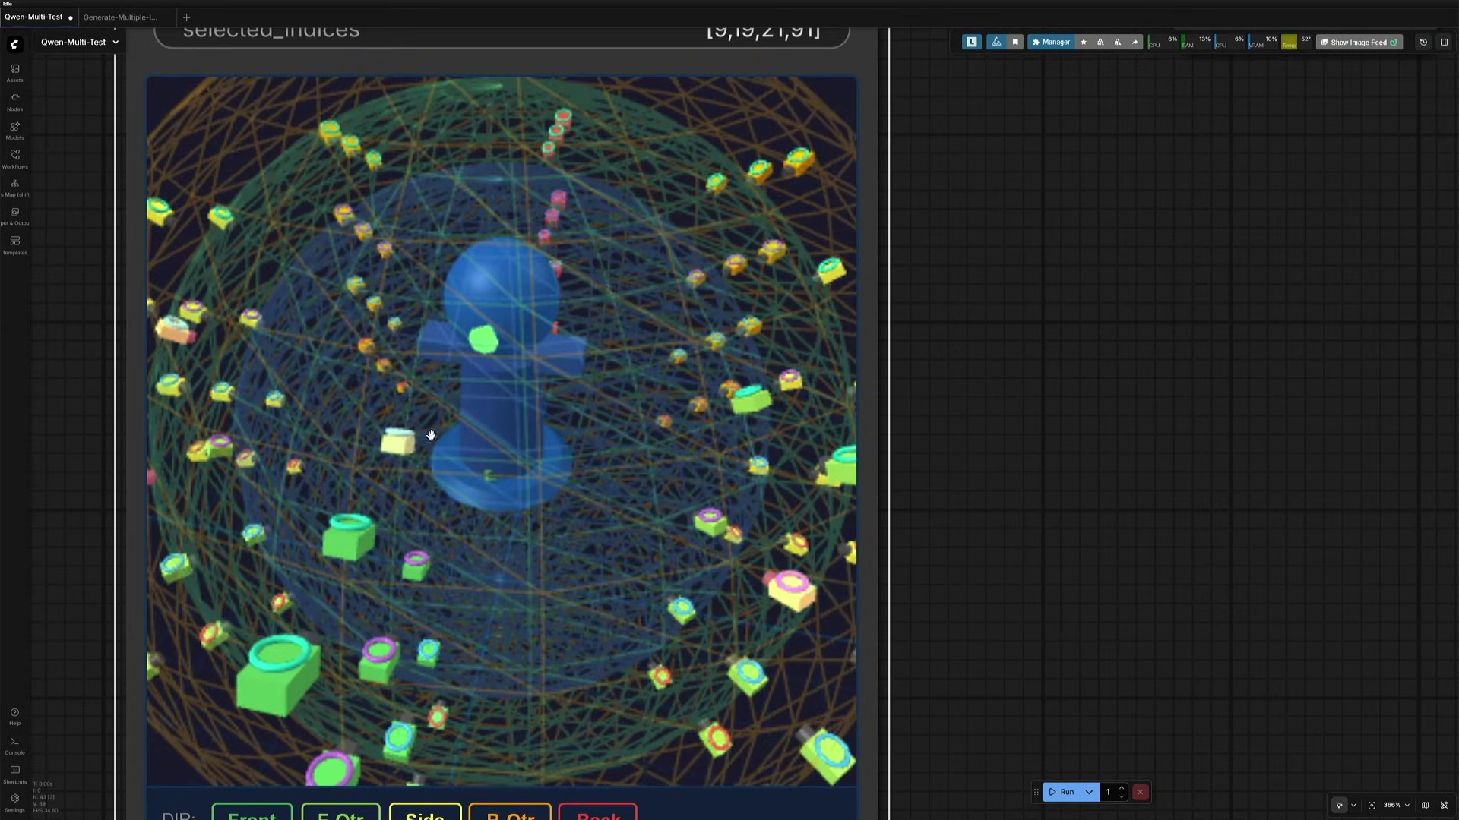
{"action": "left_click", "coordinate": [398, 449]}
{"action": "left_click_drag", "start_coordinate": [481, 530], "coordinate": [462, 531]}
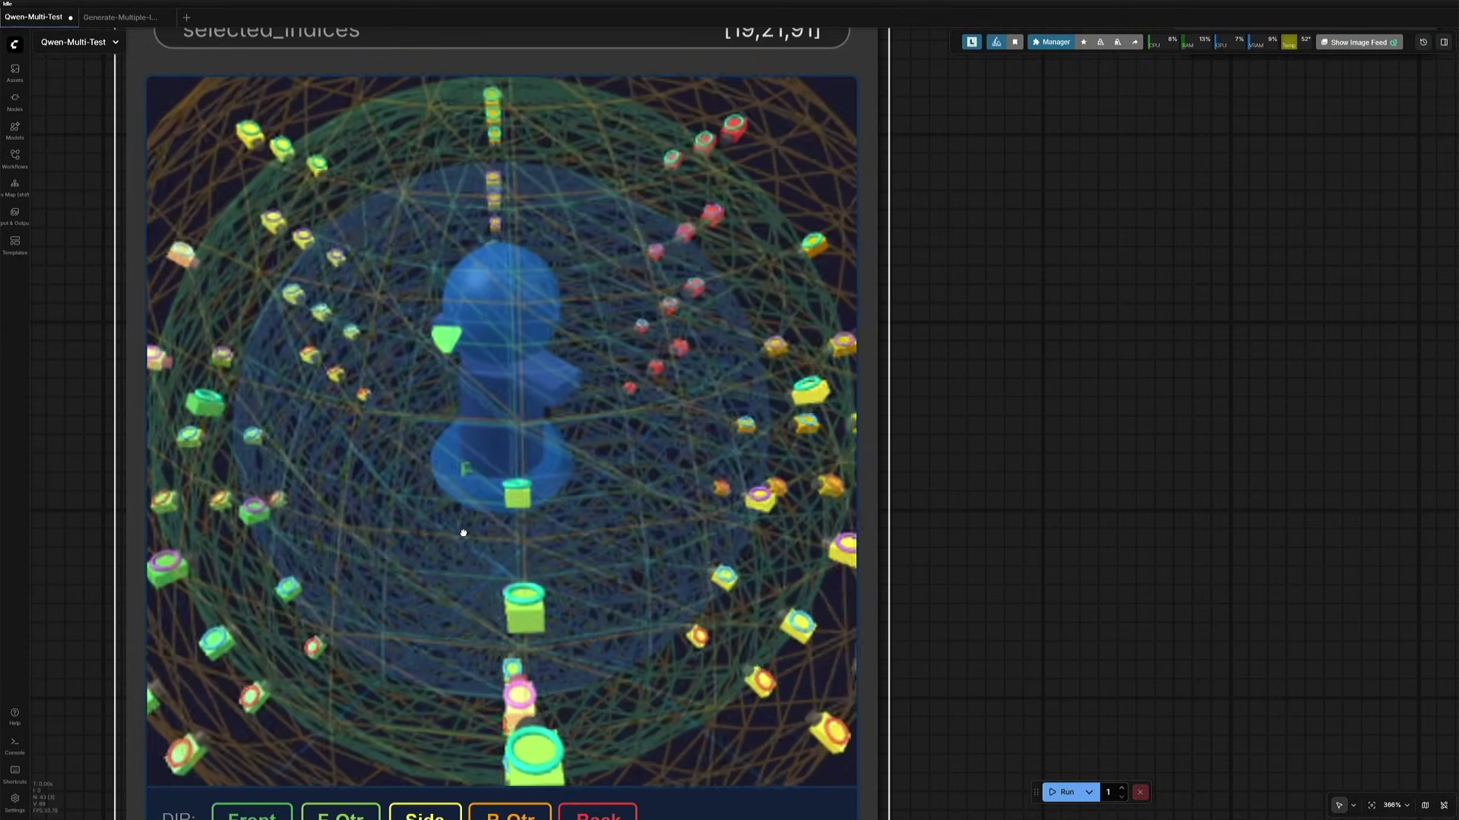
{"action": "left_click", "coordinate": [513, 497]}
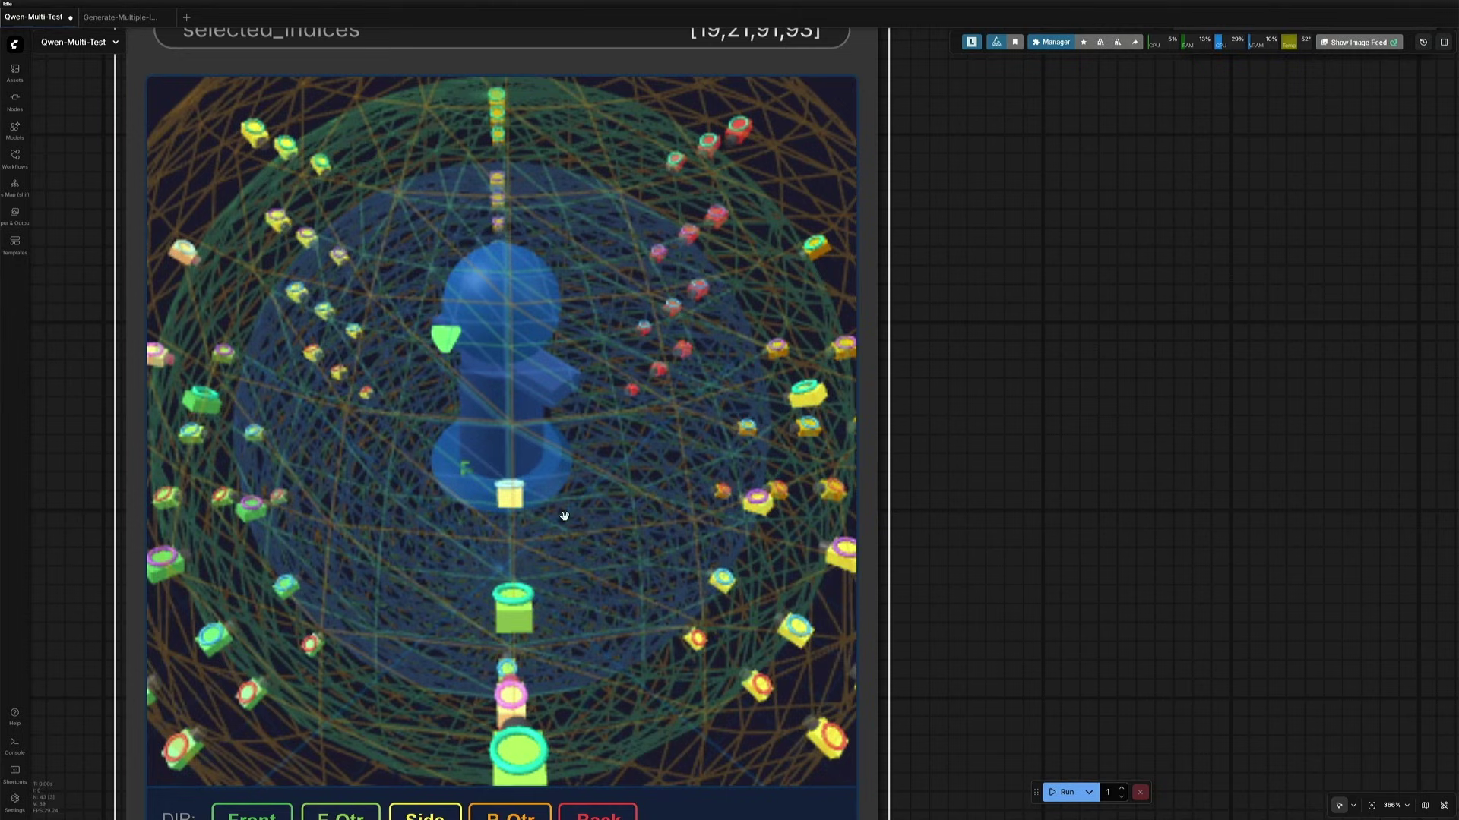
Add the left side view, high-angle, wide shot camera to the selection
{"action": "left_click_drag", "start_coordinate": [547, 521], "coordinate": [500, 564]}
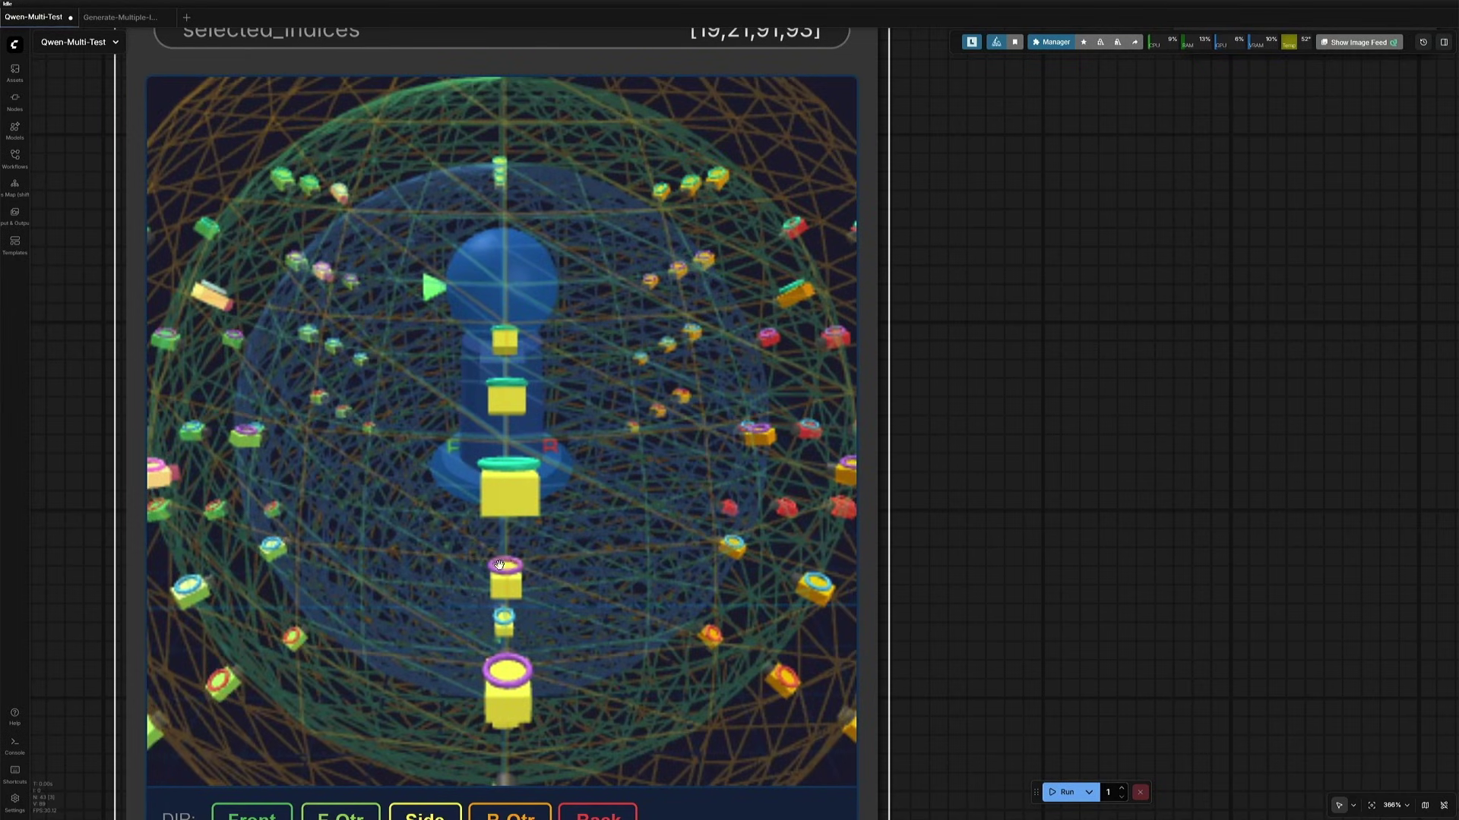
{"action": "left_click", "coordinate": [515, 492]}
{"action": "left_click_drag", "start_coordinate": [418, 445], "coordinate": [430, 463]}
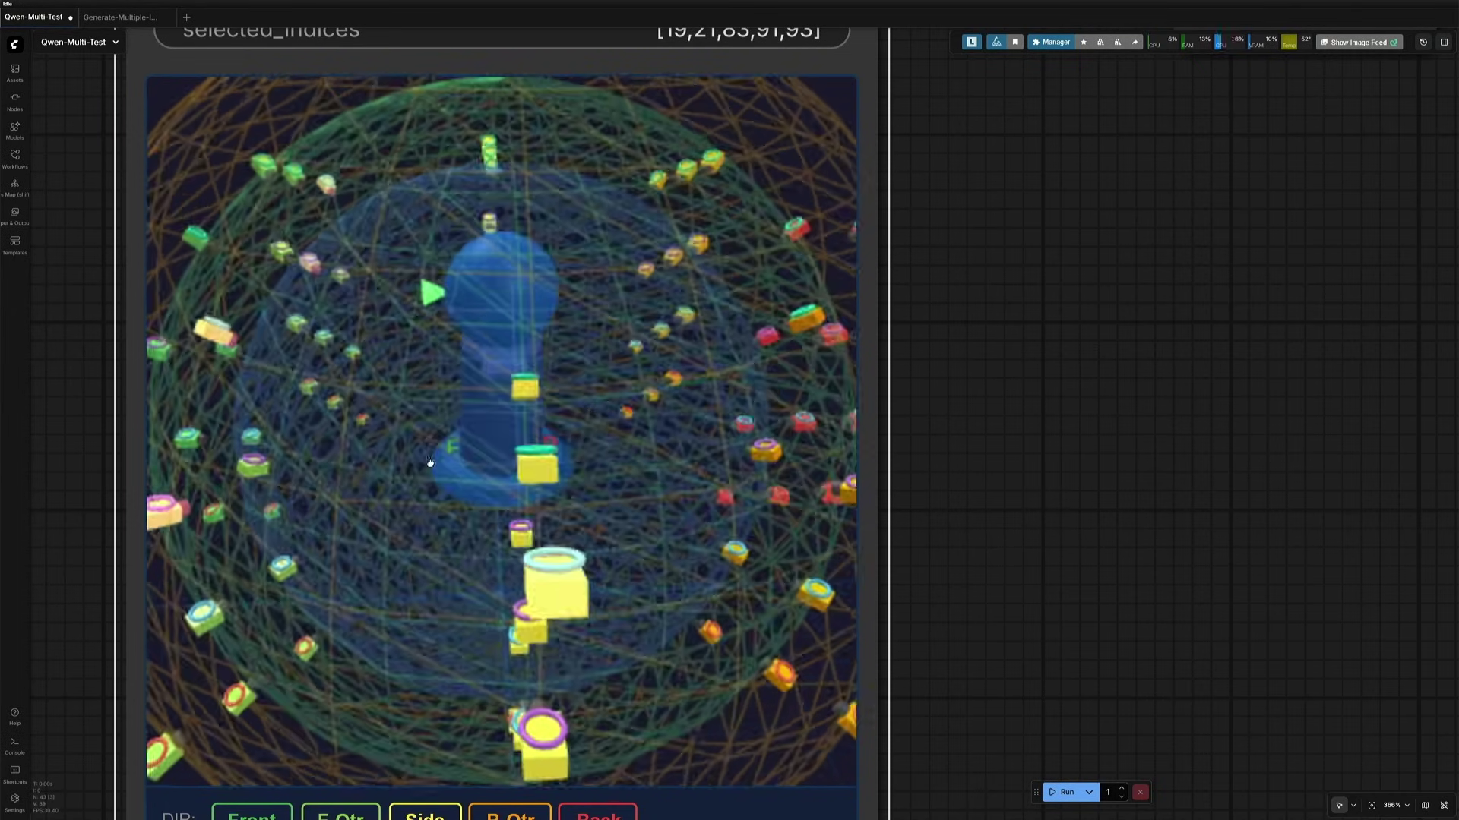
{"action": "left_click_drag", "start_coordinate": [529, 622], "coordinate": [508, 644]}
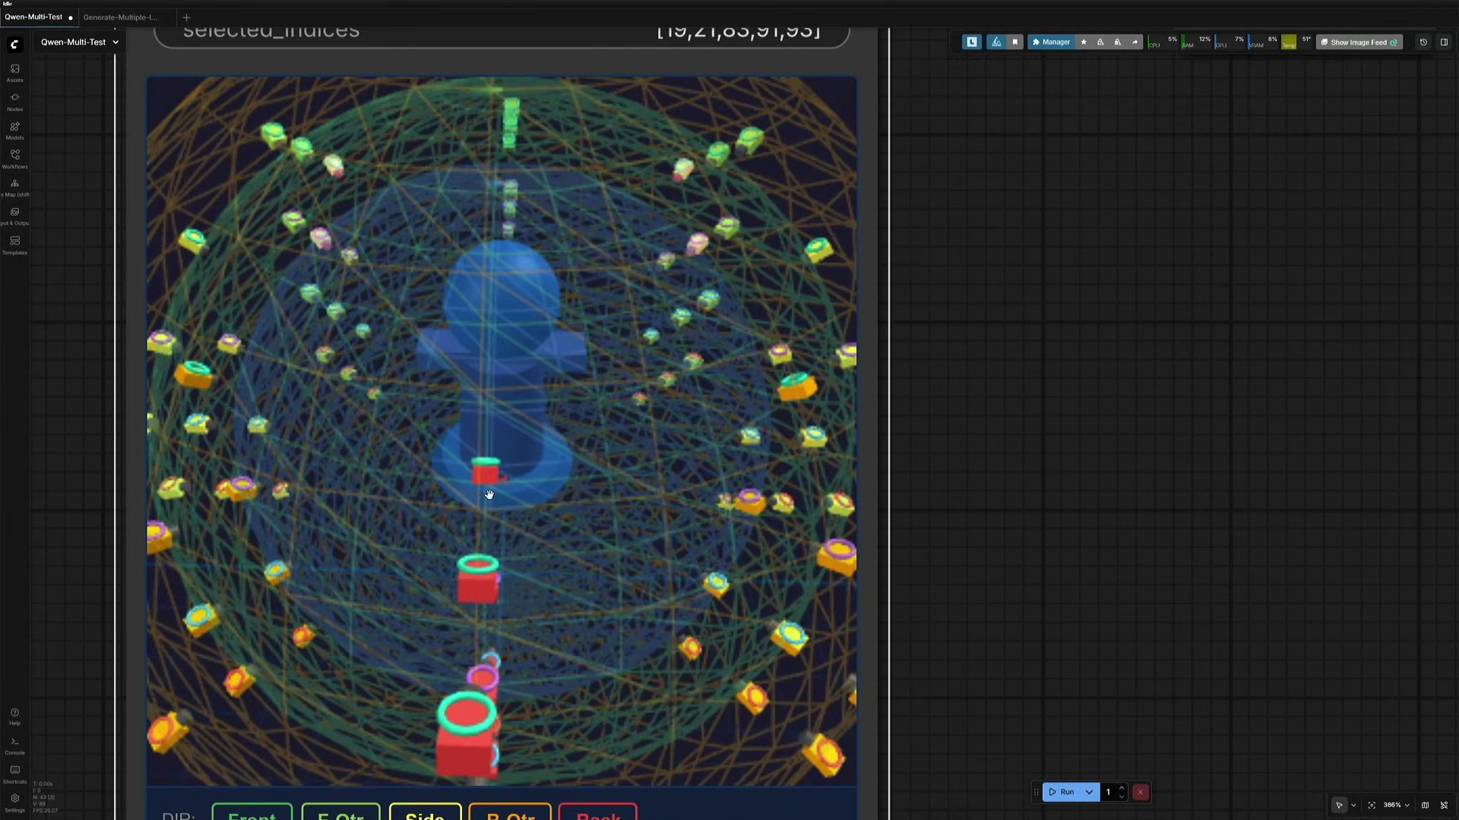
Add the front-right quarter view, low-angle, wide shot camera to the selection
{"action": "left_click_drag", "start_coordinate": [492, 489], "coordinate": [388, 681]}
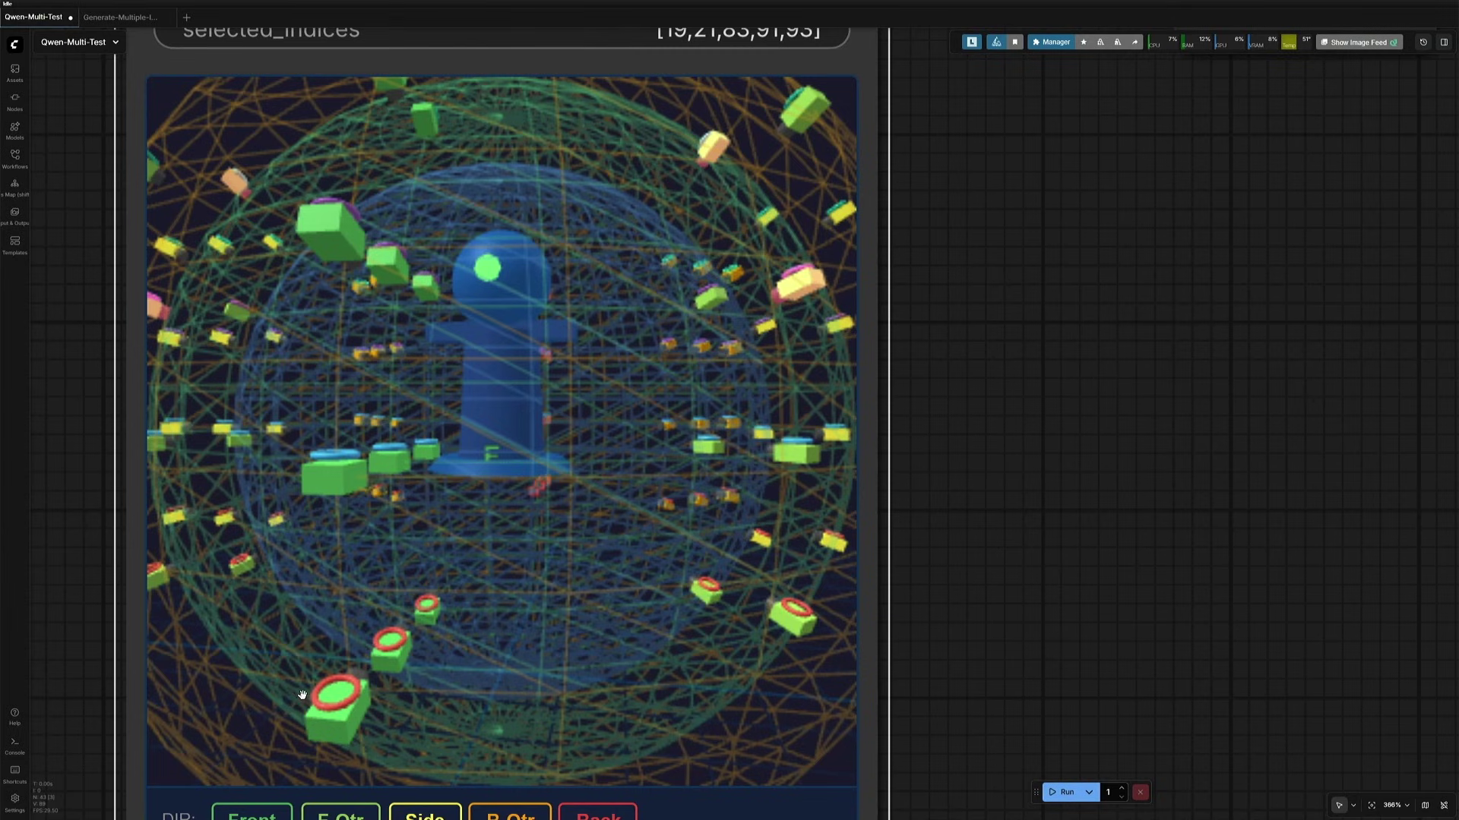
{"action": "left_click_drag", "start_coordinate": [310, 662], "coordinate": [320, 668]}
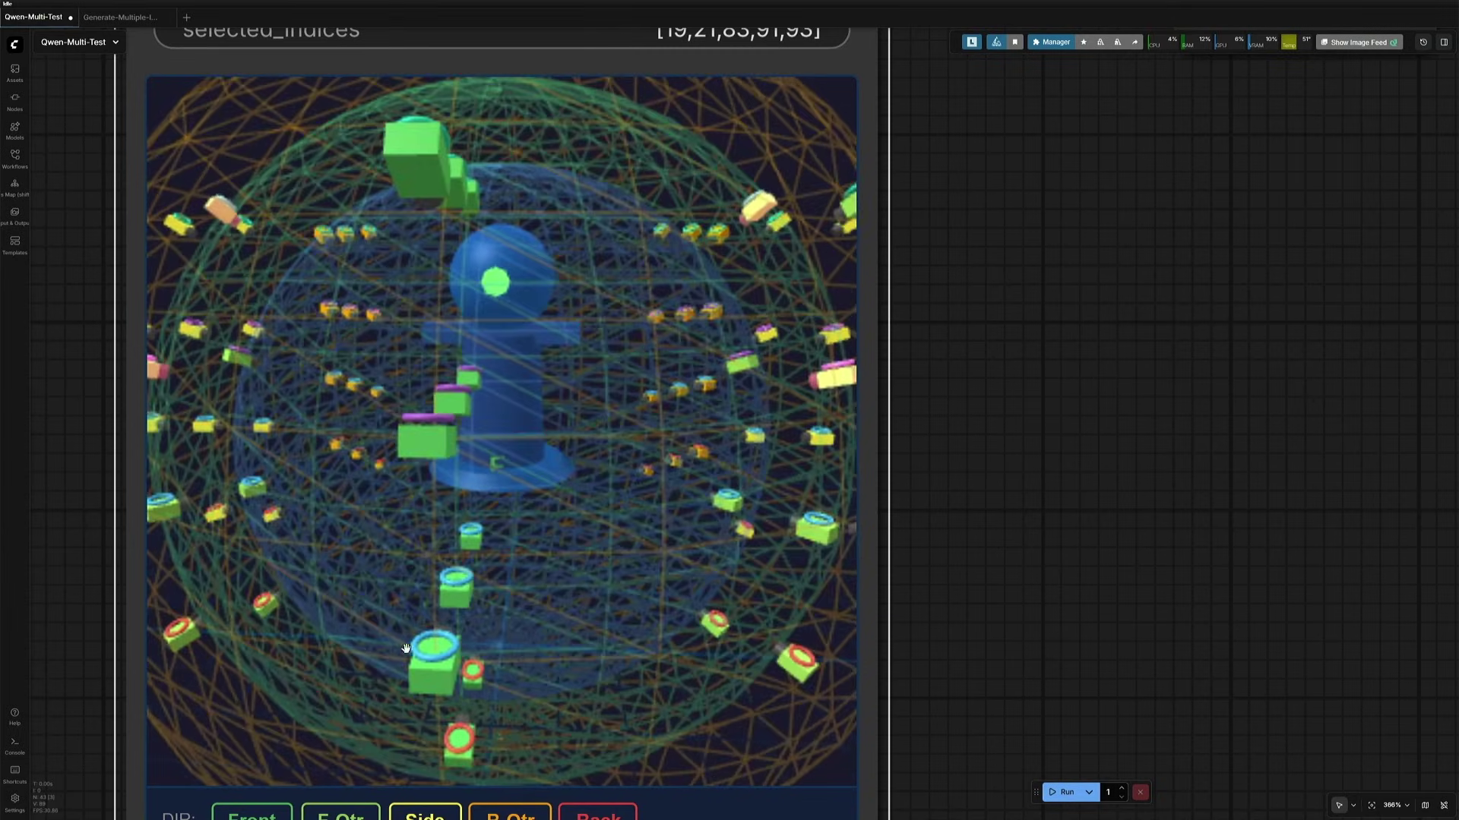
{"action": "left_click_drag", "start_coordinate": [432, 641], "coordinate": [454, 687]}
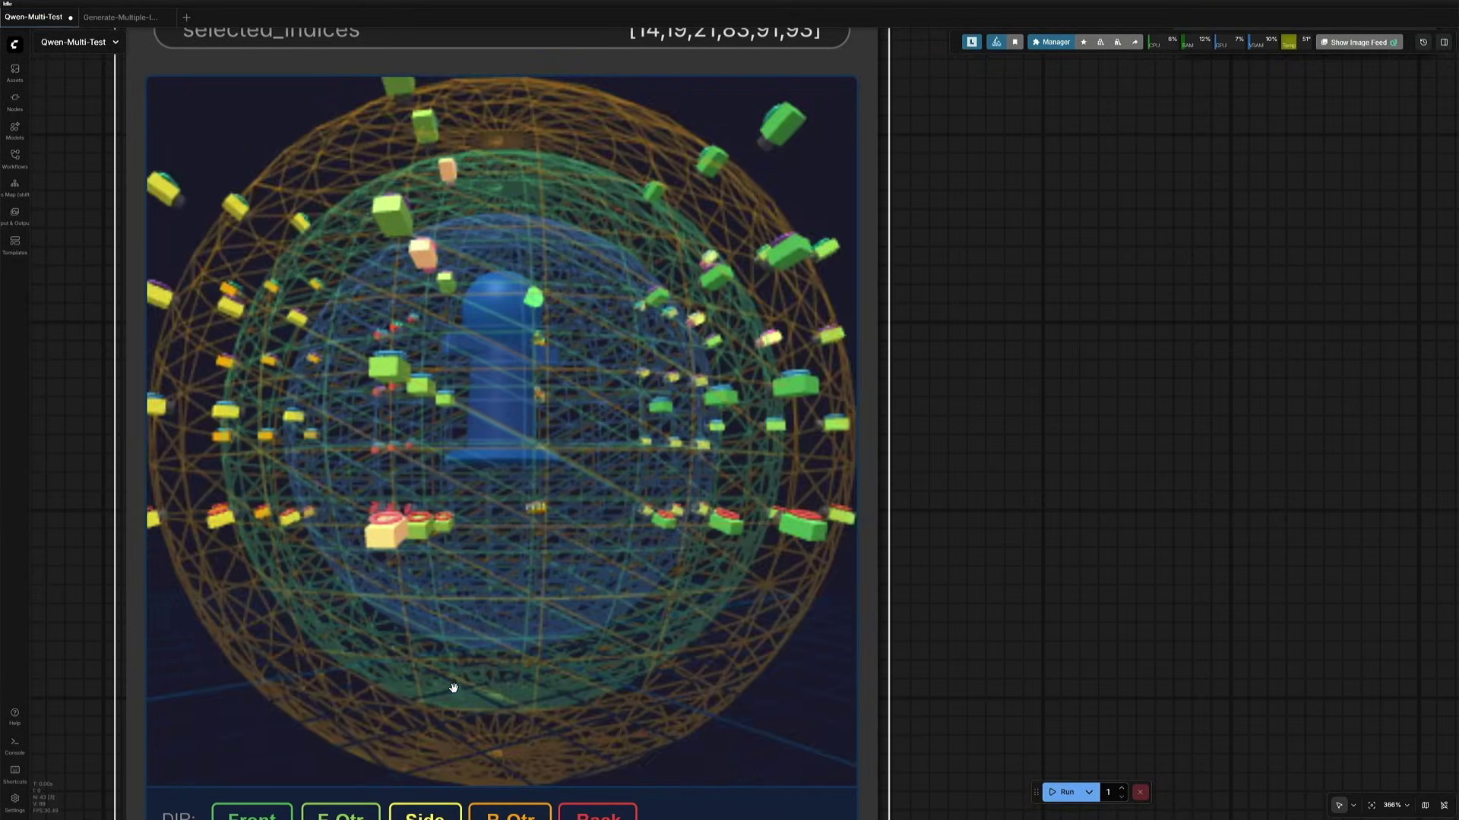
{"action": "scroll", "coordinate": [454, 688], "scroll_direction": "down", "scroll_amount": 3}
{"action": "left_click_drag", "start_coordinate": [540, 599], "coordinate": [484, 657]}
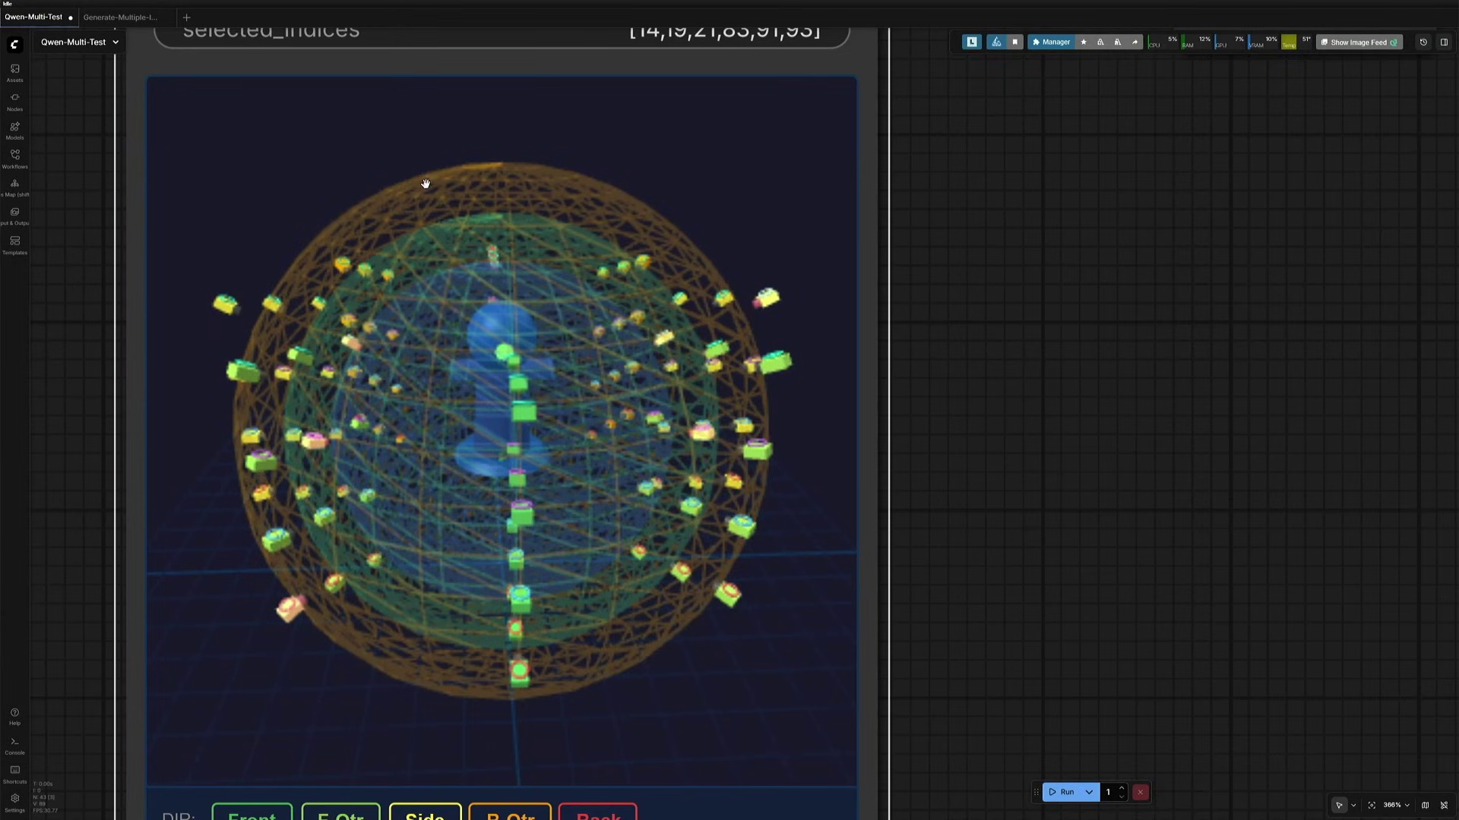
Review the direction, size and height filters and make the Camera Angle Selector node taller to fit the Selected Angles list
{"action": "scroll", "coordinate": [53, 483], "scroll_direction": "down", "scroll_amount": 3}
{"action": "left_click_drag", "start_coordinate": [836, 632], "coordinate": [863, 527]}
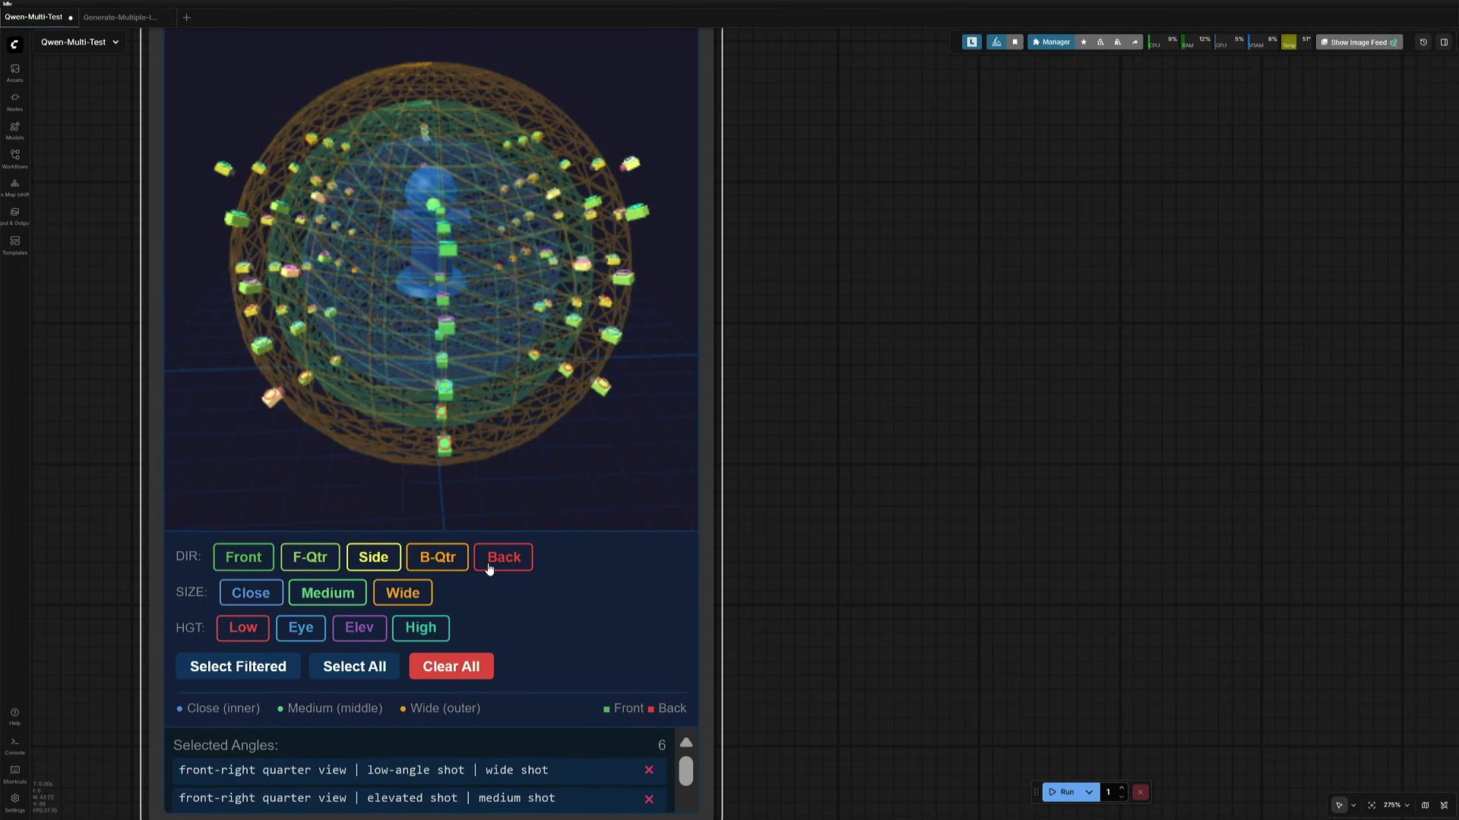
{"action": "left_click_drag", "start_coordinate": [176, 594], "coordinate": [206, 630]}
{"action": "left_click", "coordinate": [206, 630]}
{"action": "scroll", "coordinate": [771, 626], "scroll_direction": "down", "scroll_amount": 5}
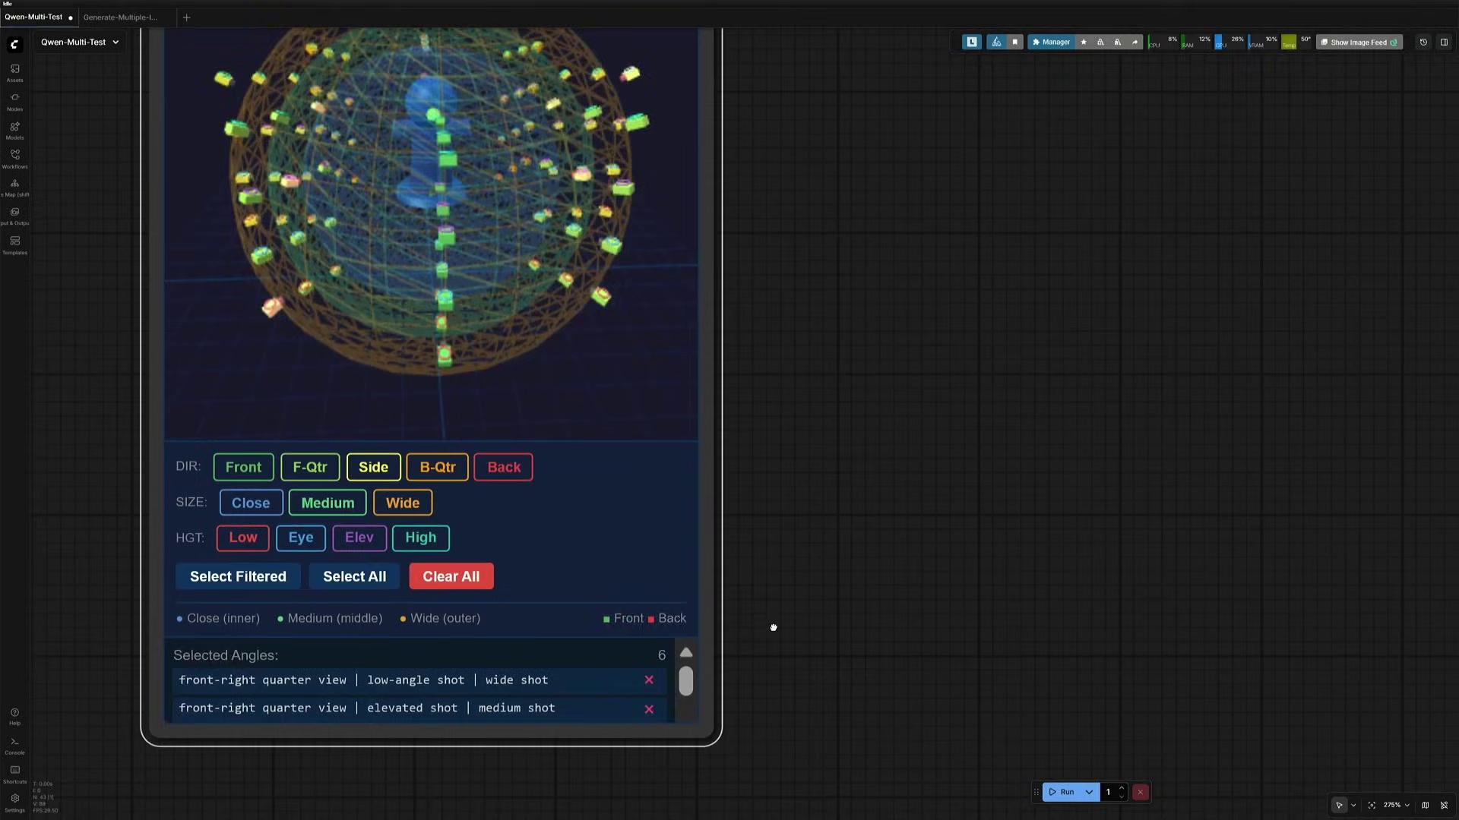
{"action": "left_click_drag", "start_coordinate": [716, 664], "coordinate": [710, 784]}
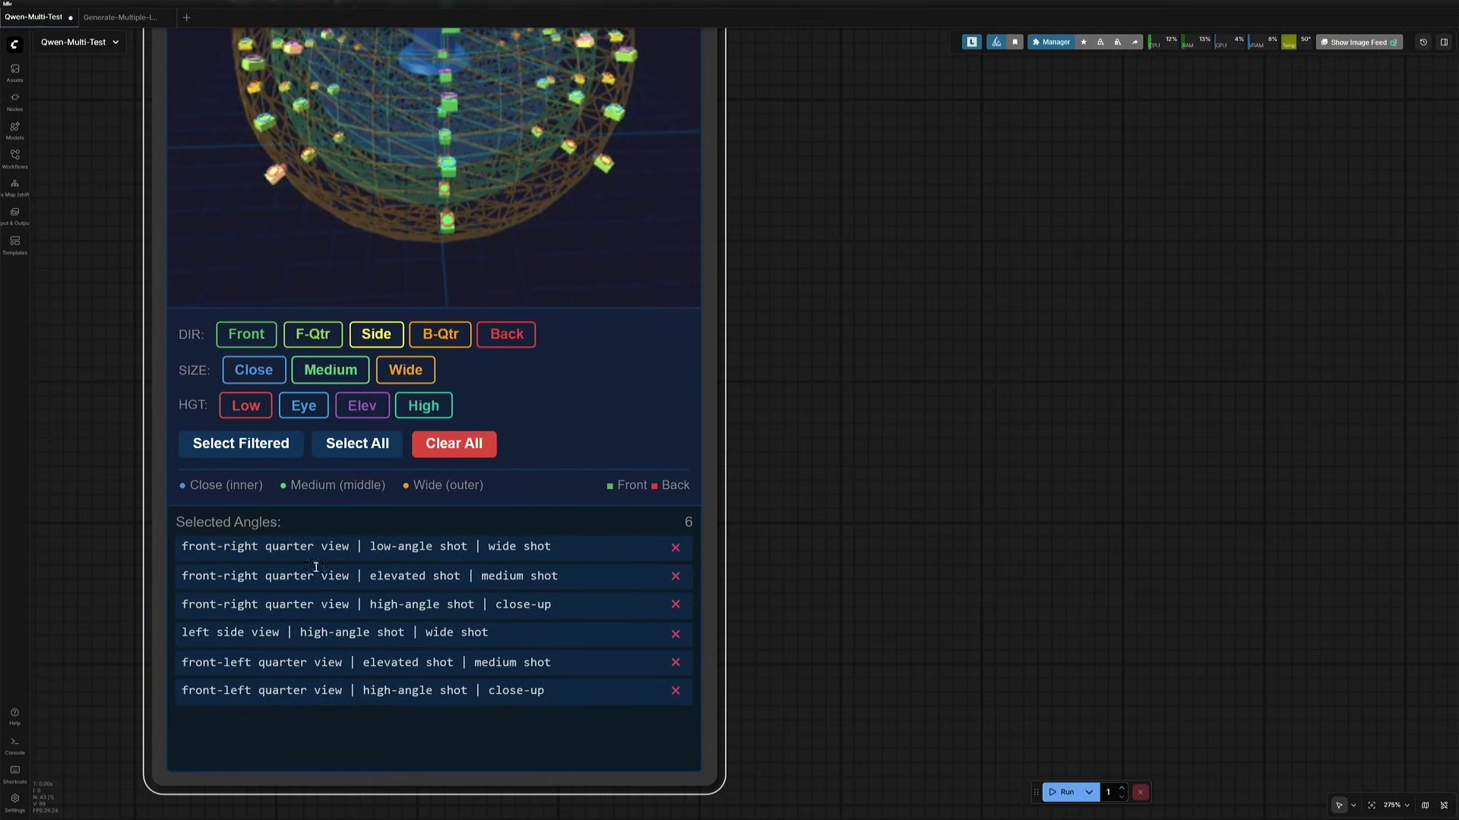
Select all camera angles in place of the current selection and look through the Selected Angles list
{"action": "left_click", "coordinate": [444, 455]}
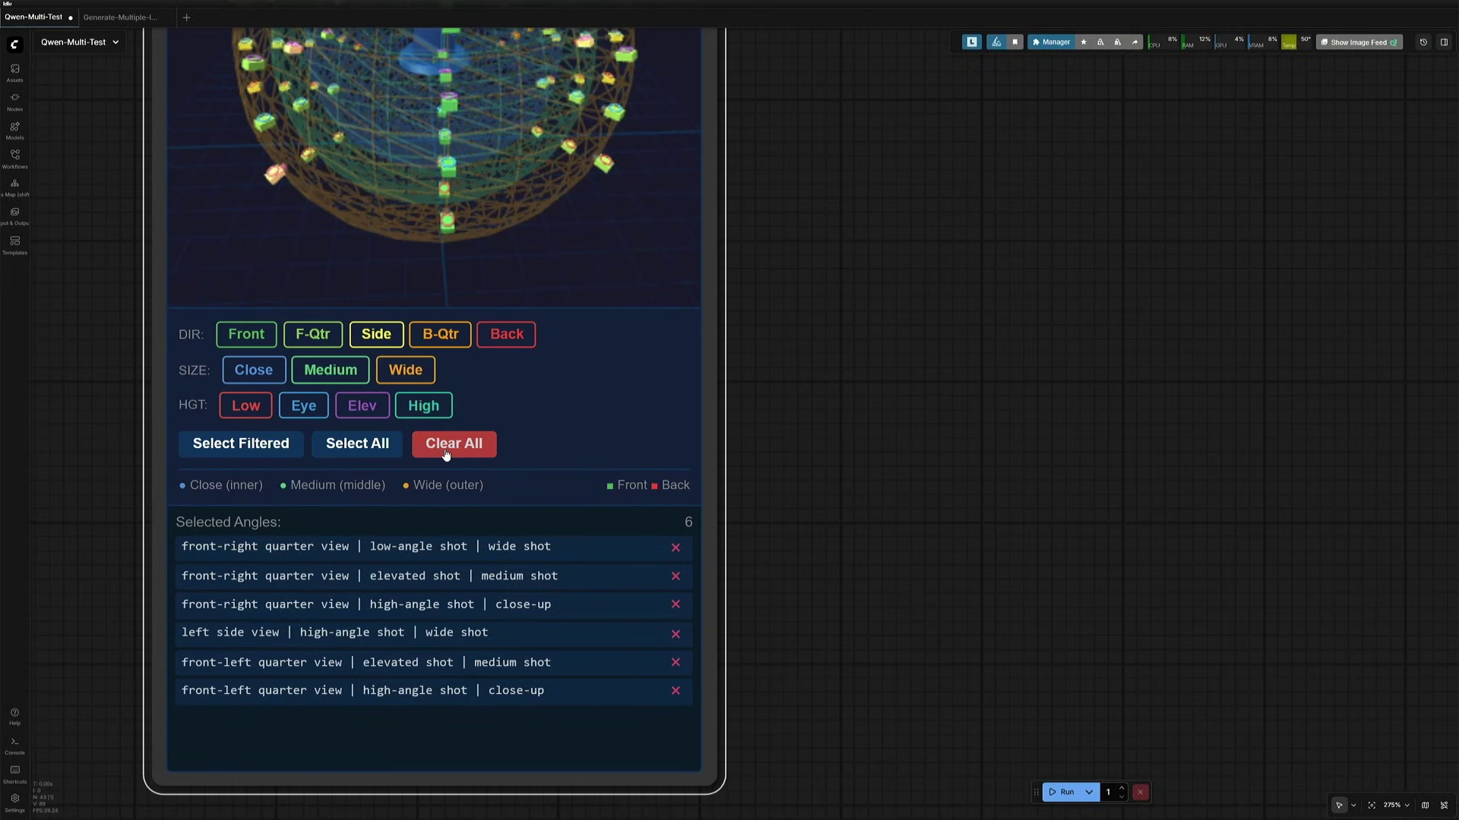
{"action": "left_click", "coordinate": [252, 445]}
{"action": "scroll", "coordinate": [377, 578], "scroll_direction": "down", "scroll_amount": 20}
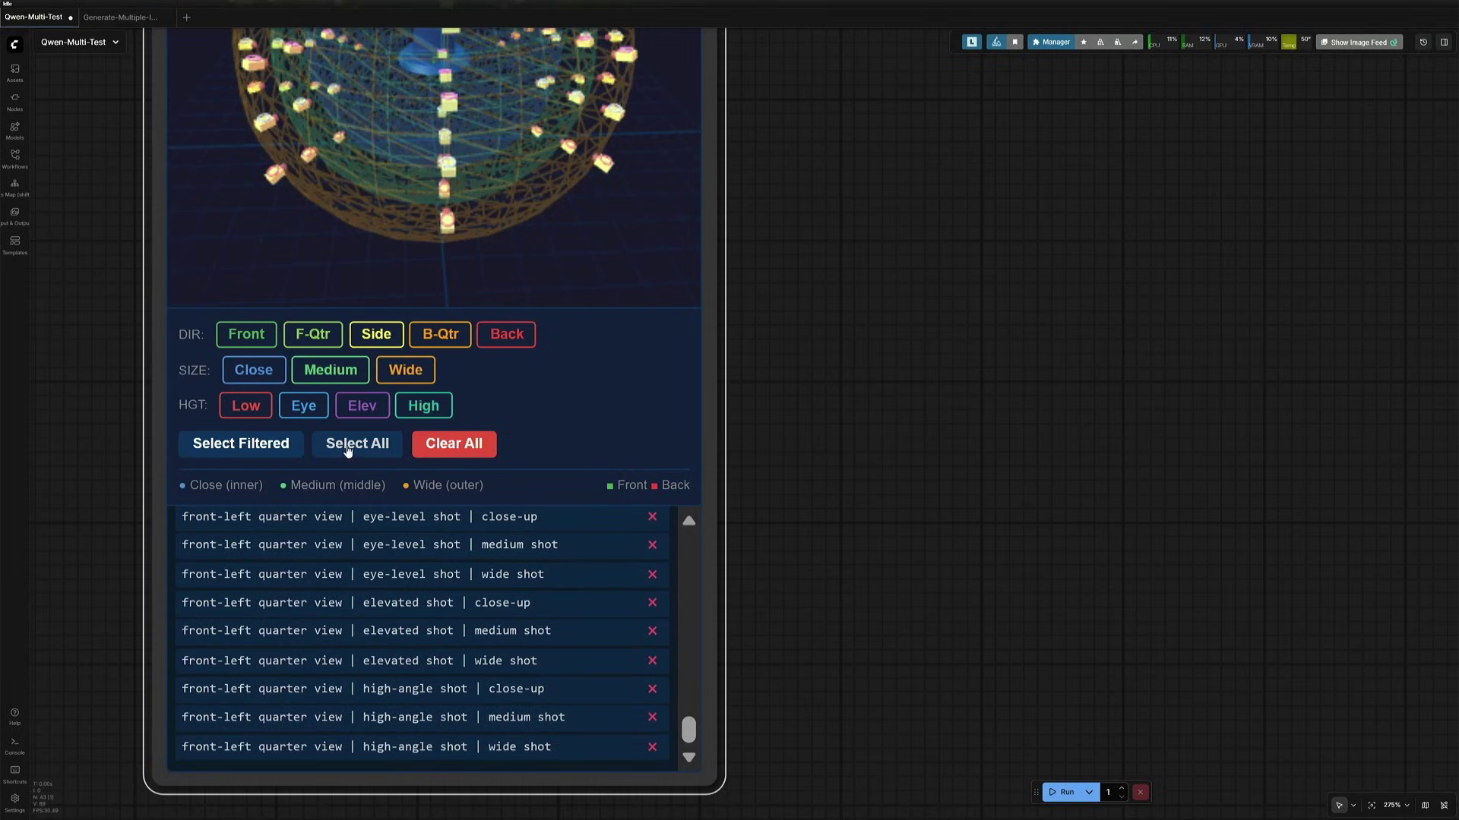
{"action": "scroll", "coordinate": [459, 646], "scroll_direction": "up", "scroll_amount": 20}
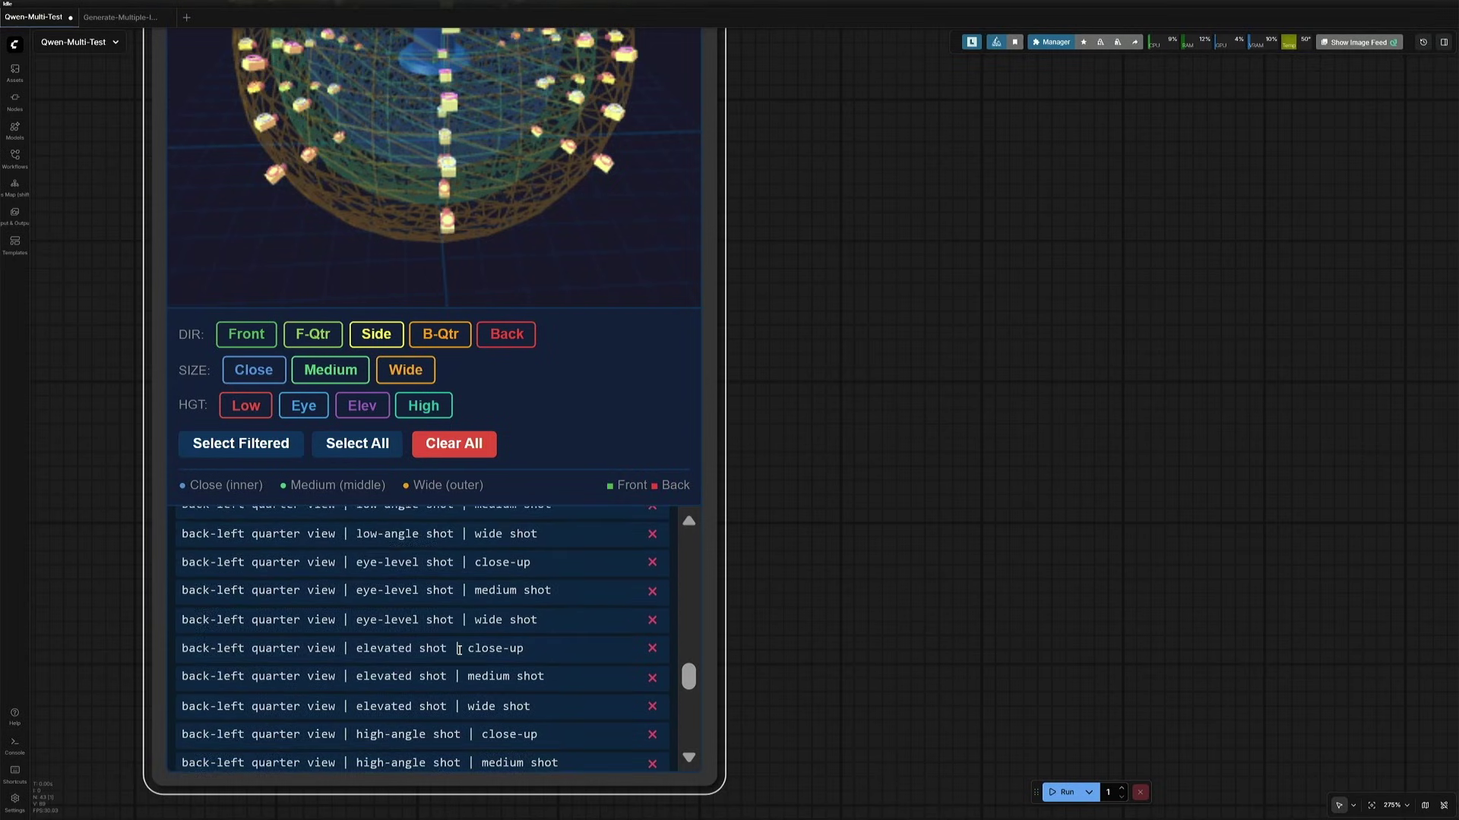
{"action": "scroll", "coordinate": [460, 655], "scroll_direction": "up", "scroll_amount": 15}
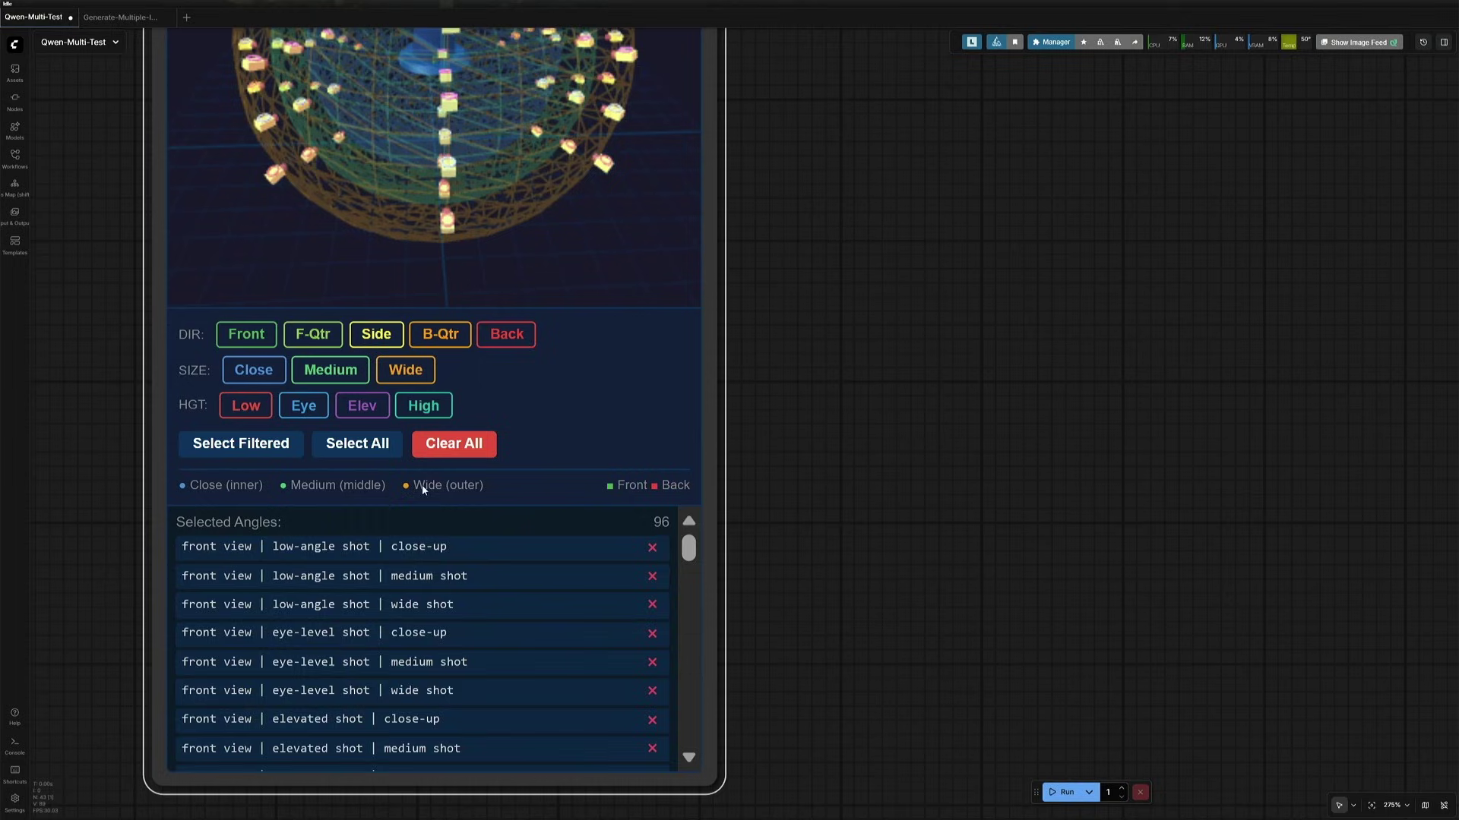
Clear all selected angles, then select only the cameras filtered to Front direction, Close size and Low height
{"action": "left_click", "coordinate": [447, 444]}
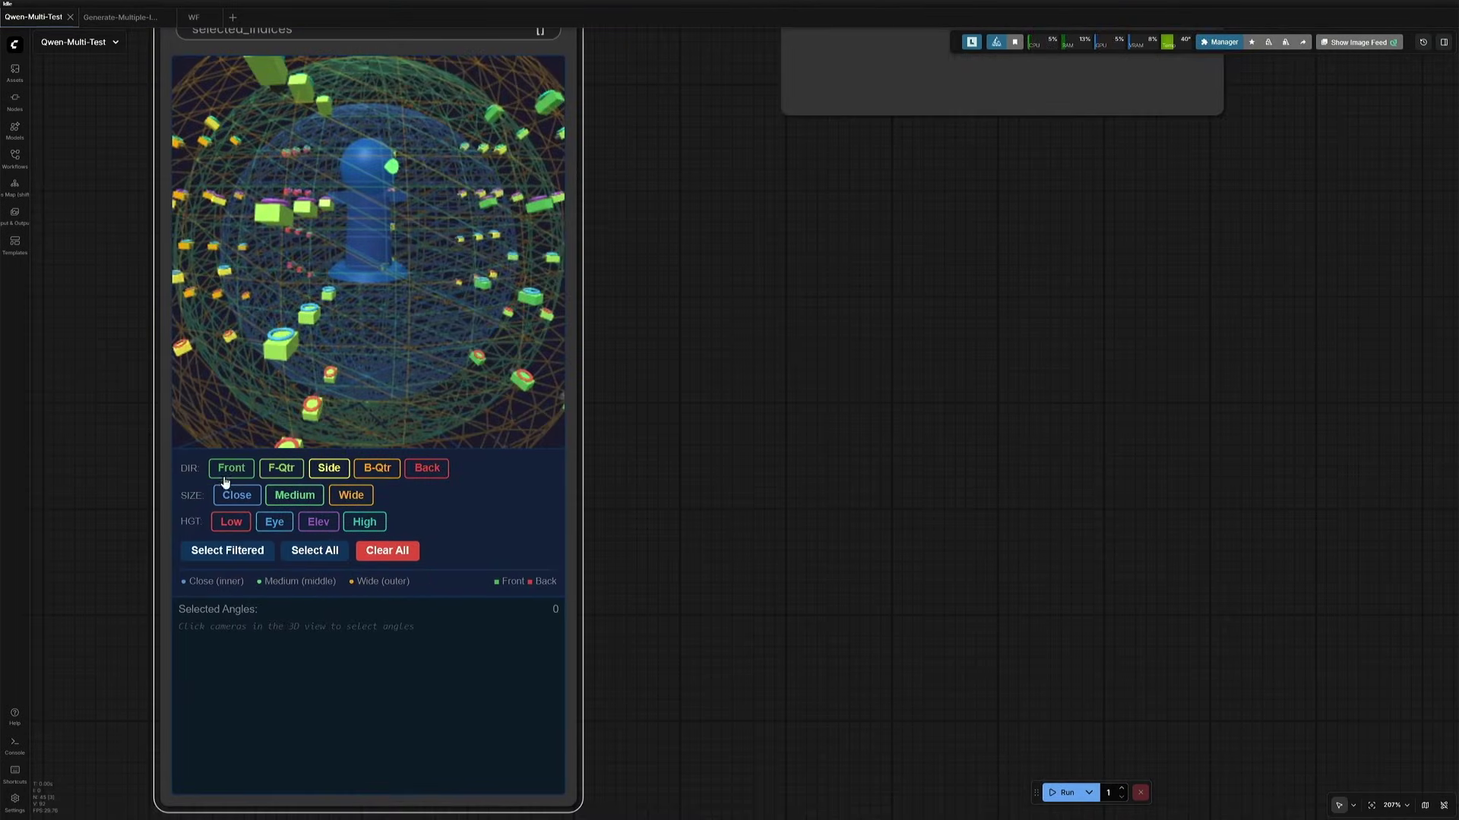
{"action": "left_click", "coordinate": [231, 471]}
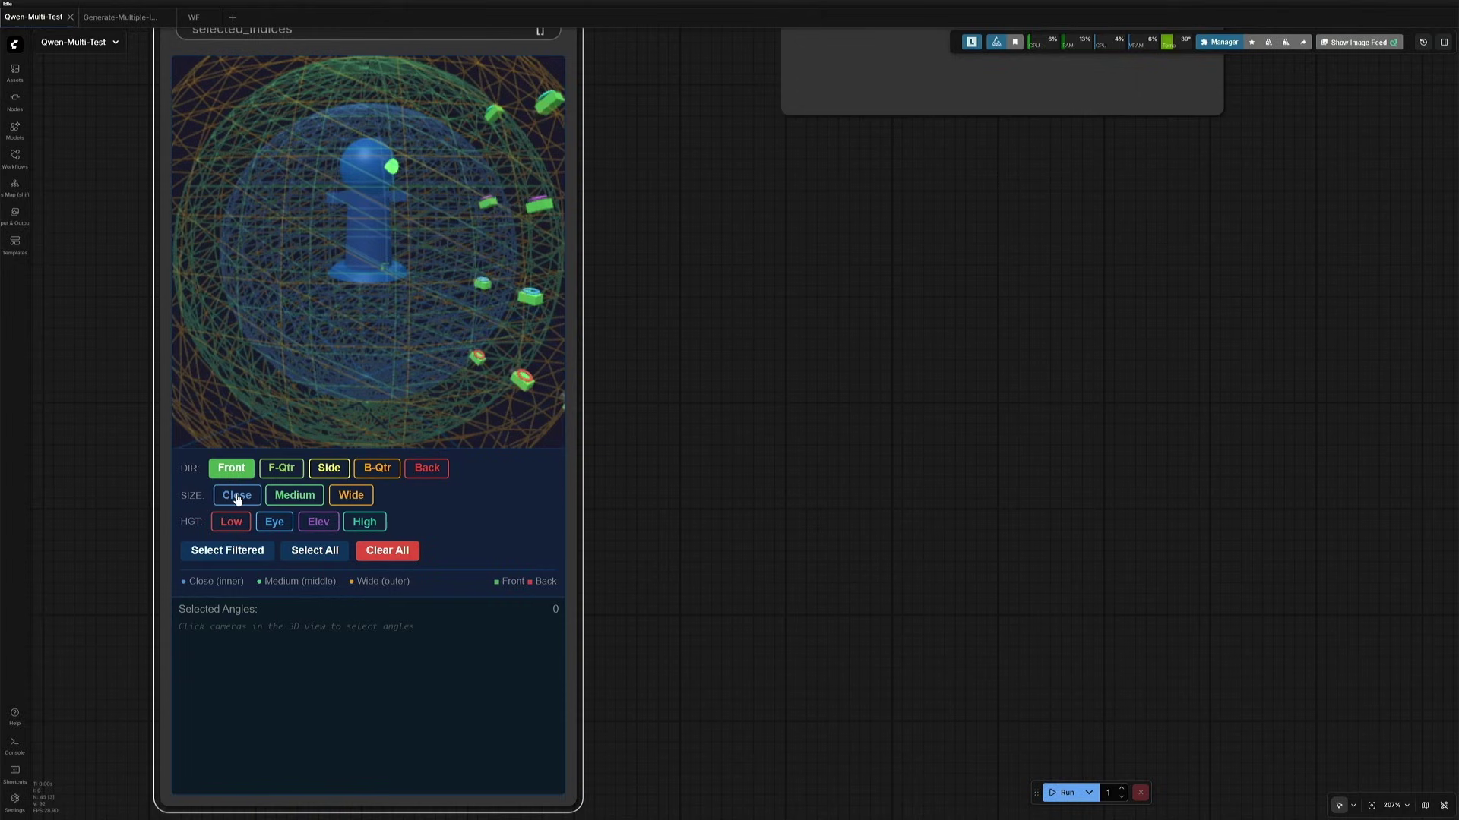
{"action": "left_click", "coordinate": [233, 496]}
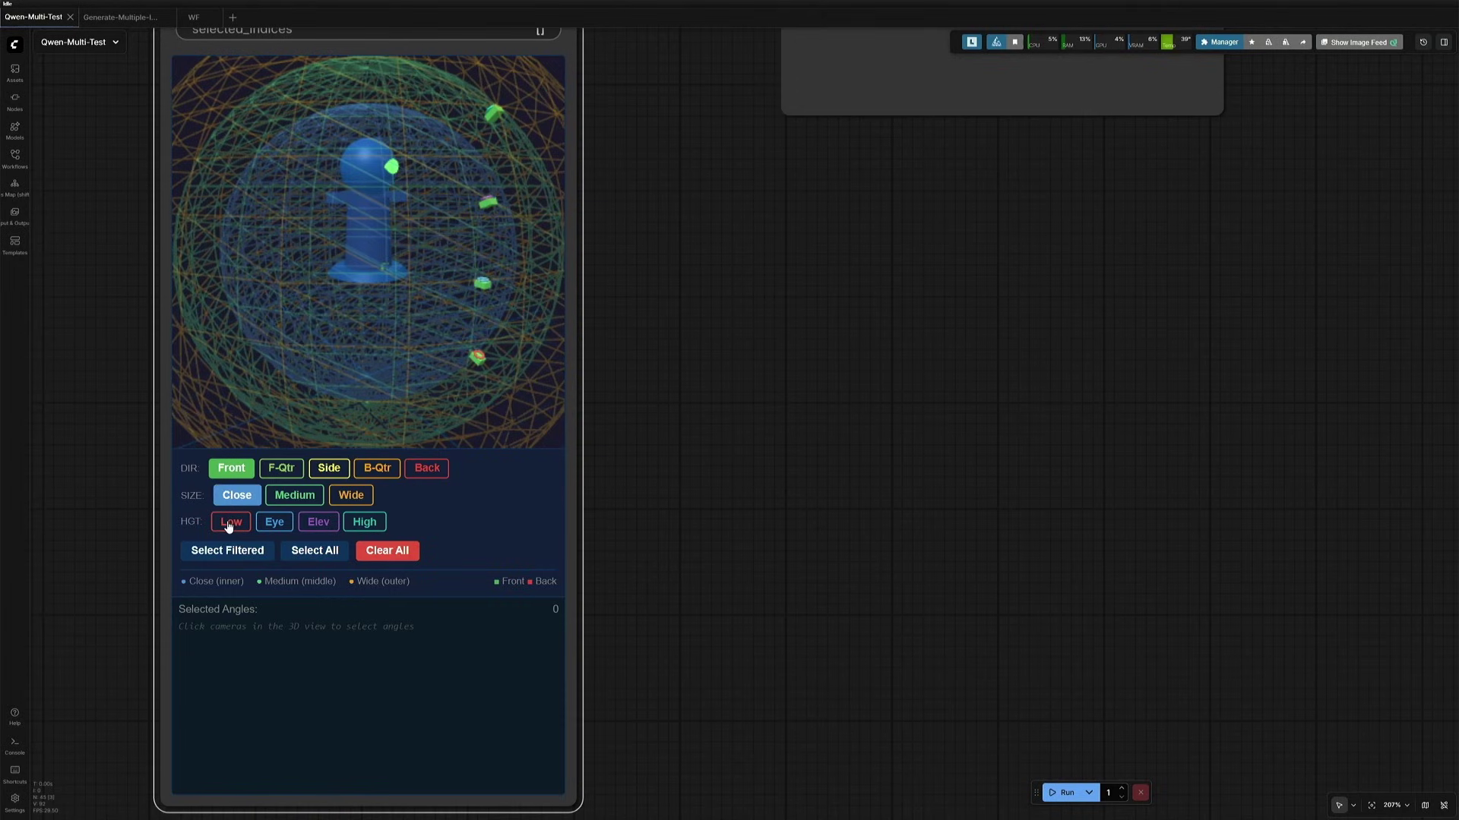
{"action": "left_click", "coordinate": [229, 524]}
{"action": "left_click", "coordinate": [216, 557]}
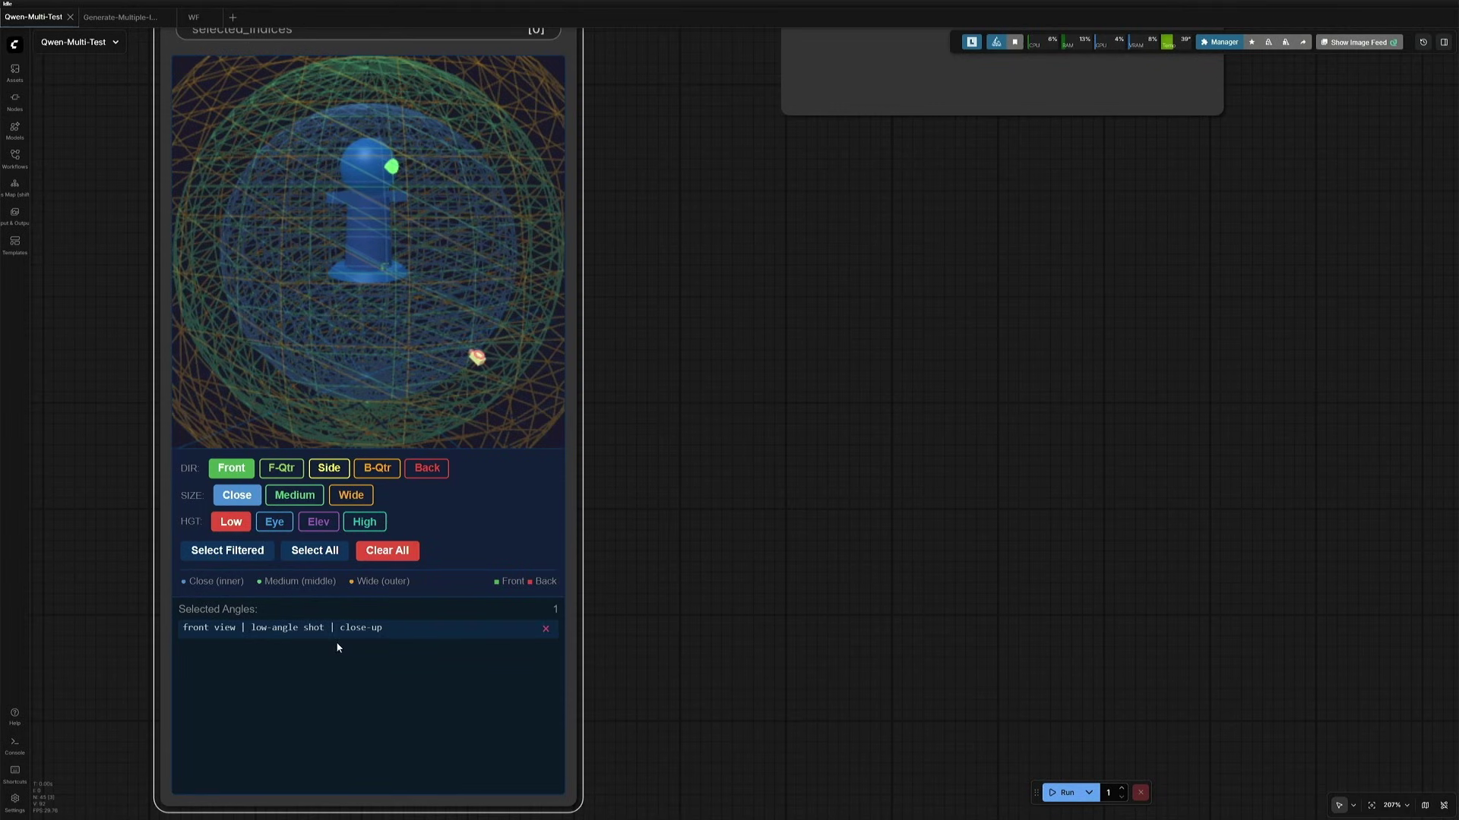
Include the Wide size in the camera filter and select the filtered cameras
{"action": "left_click", "coordinate": [346, 496]}
{"action": "left_click", "coordinate": [237, 552]}
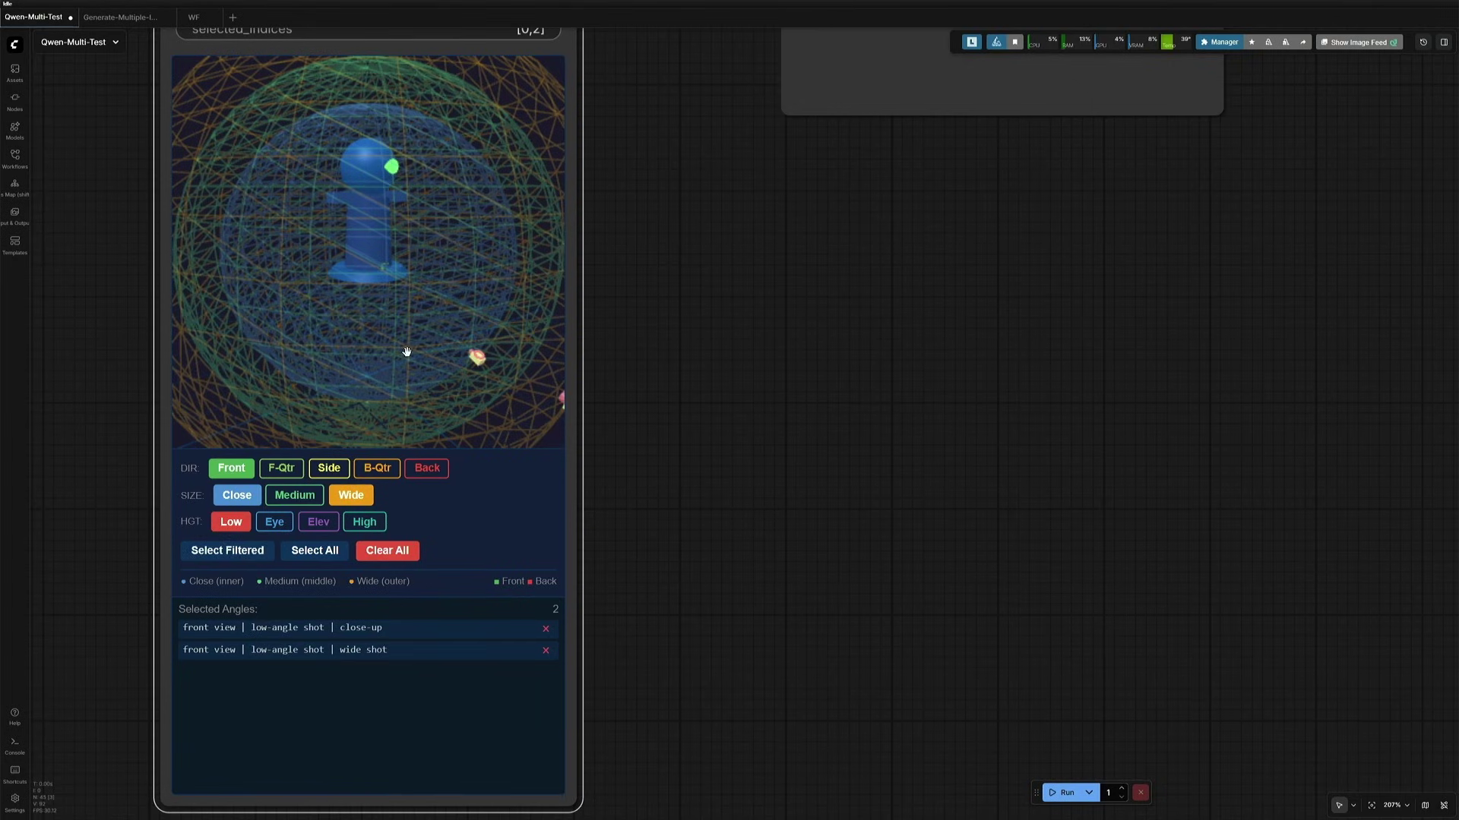
{"action": "left_click_drag", "start_coordinate": [407, 352], "coordinate": [369, 327]}
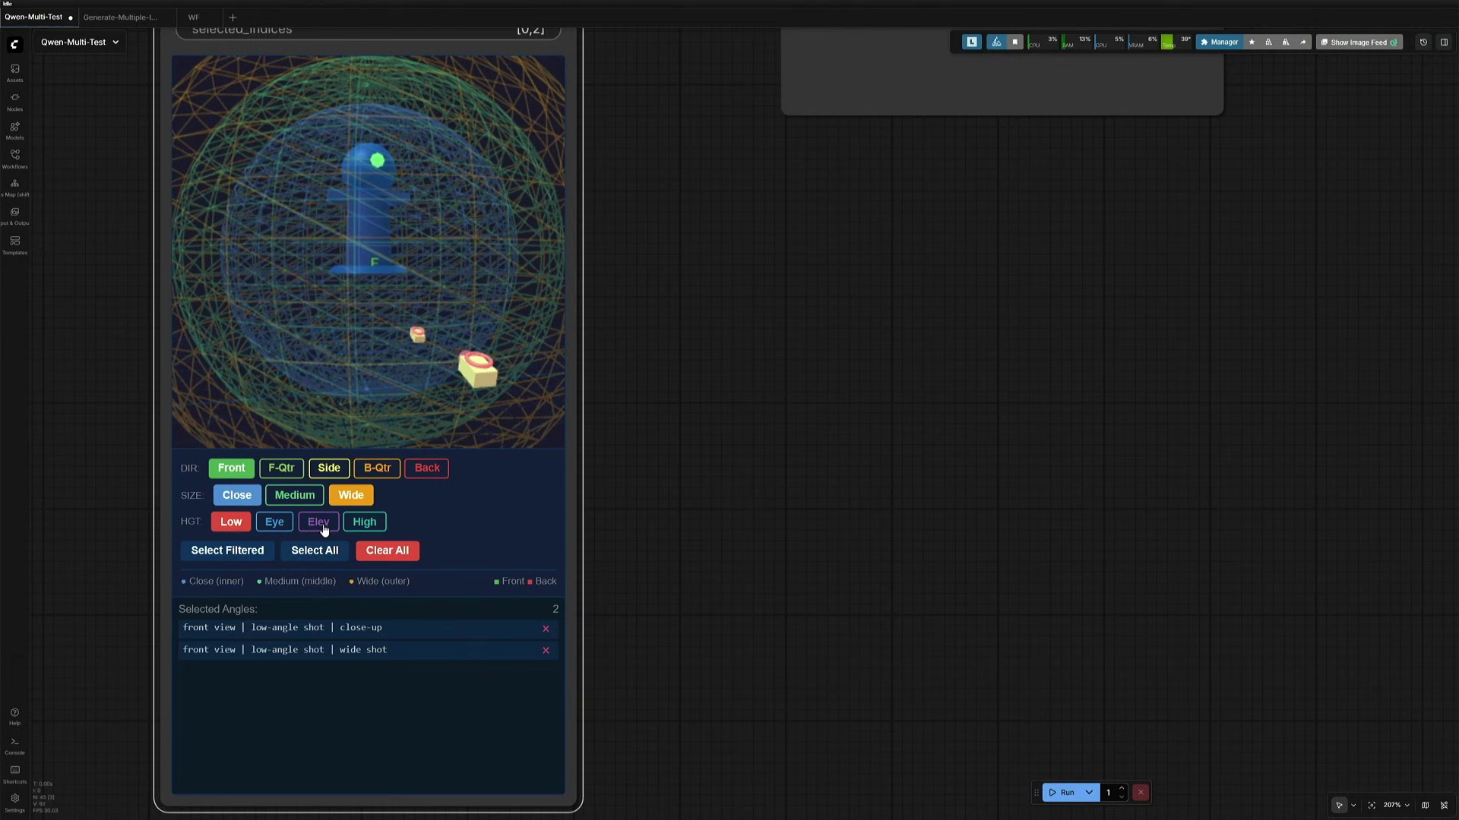
Include the Elev height in the camera filter
{"action": "left_click", "coordinate": [323, 526]}
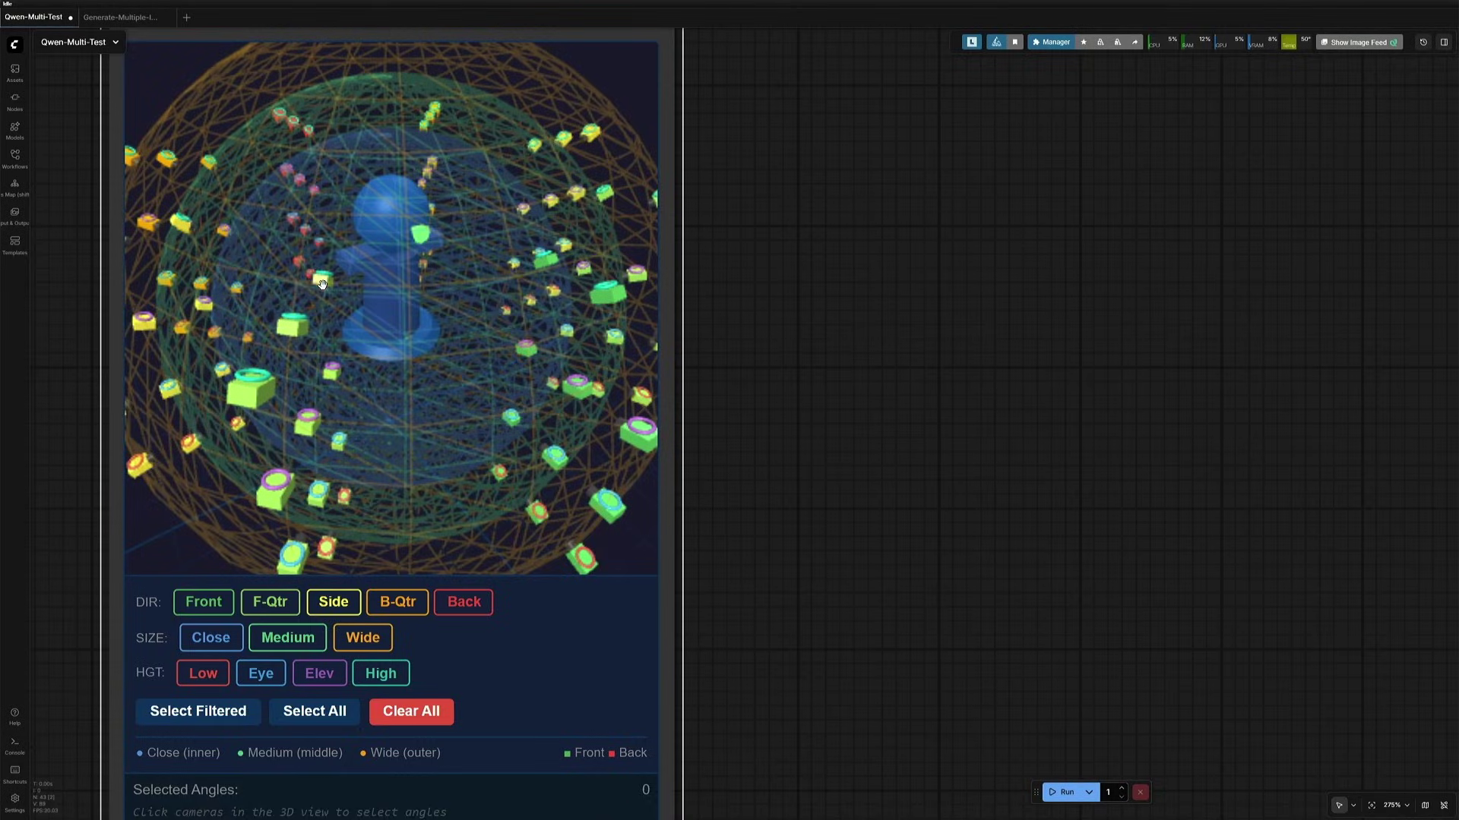
{"action": "left_click_drag", "start_coordinate": [357, 380], "coordinate": [304, 425]}
{"action": "left_click", "coordinate": [250, 440]}
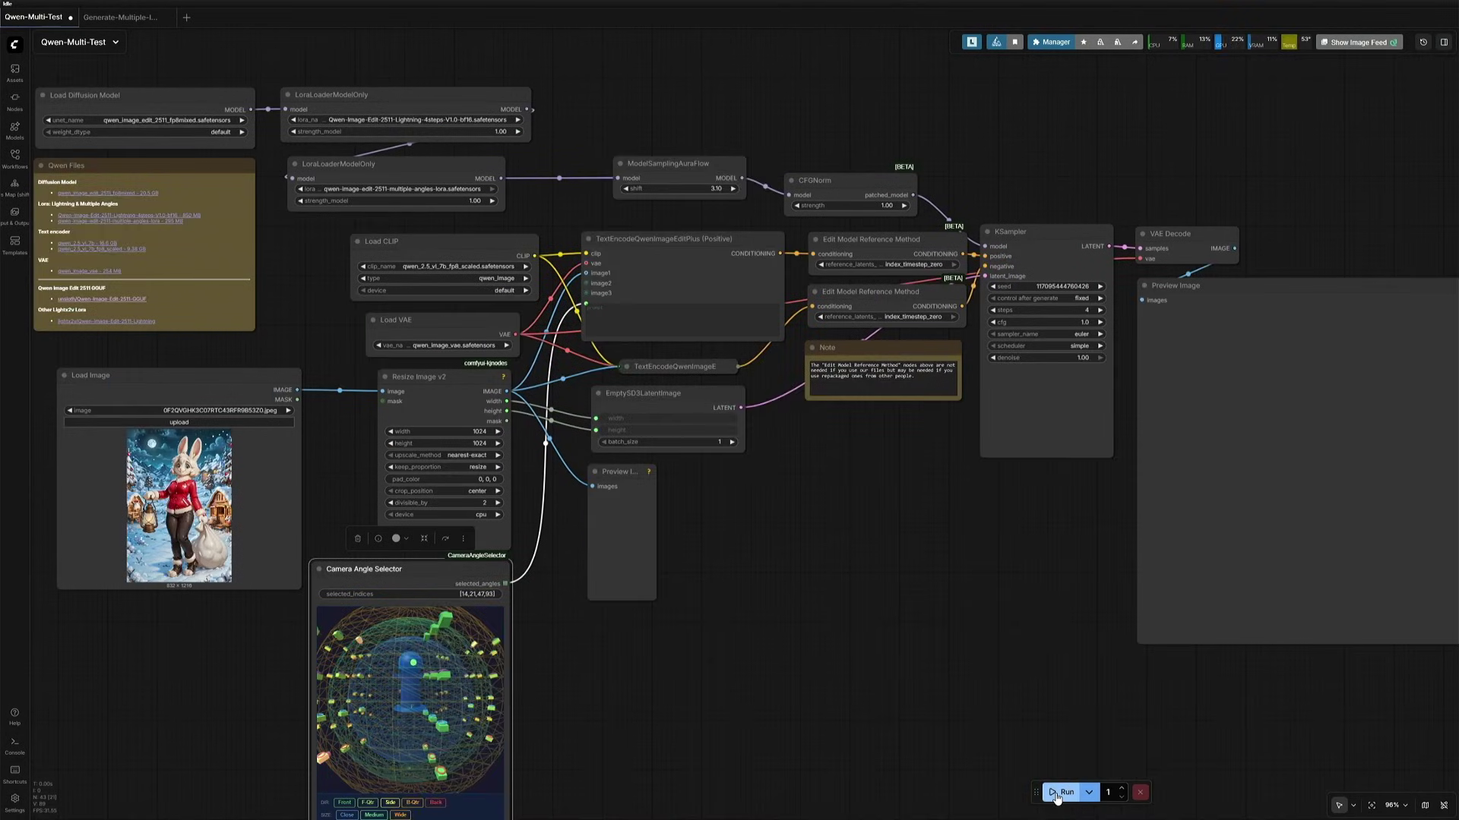
Examine the Load Image, Resize Image v2 and EmptySD3LatentImage nodes and how they connect to the rest of the workflow
{"action": "scroll", "coordinate": [783, 585], "scroll_direction": "up", "scroll_amount": 8}
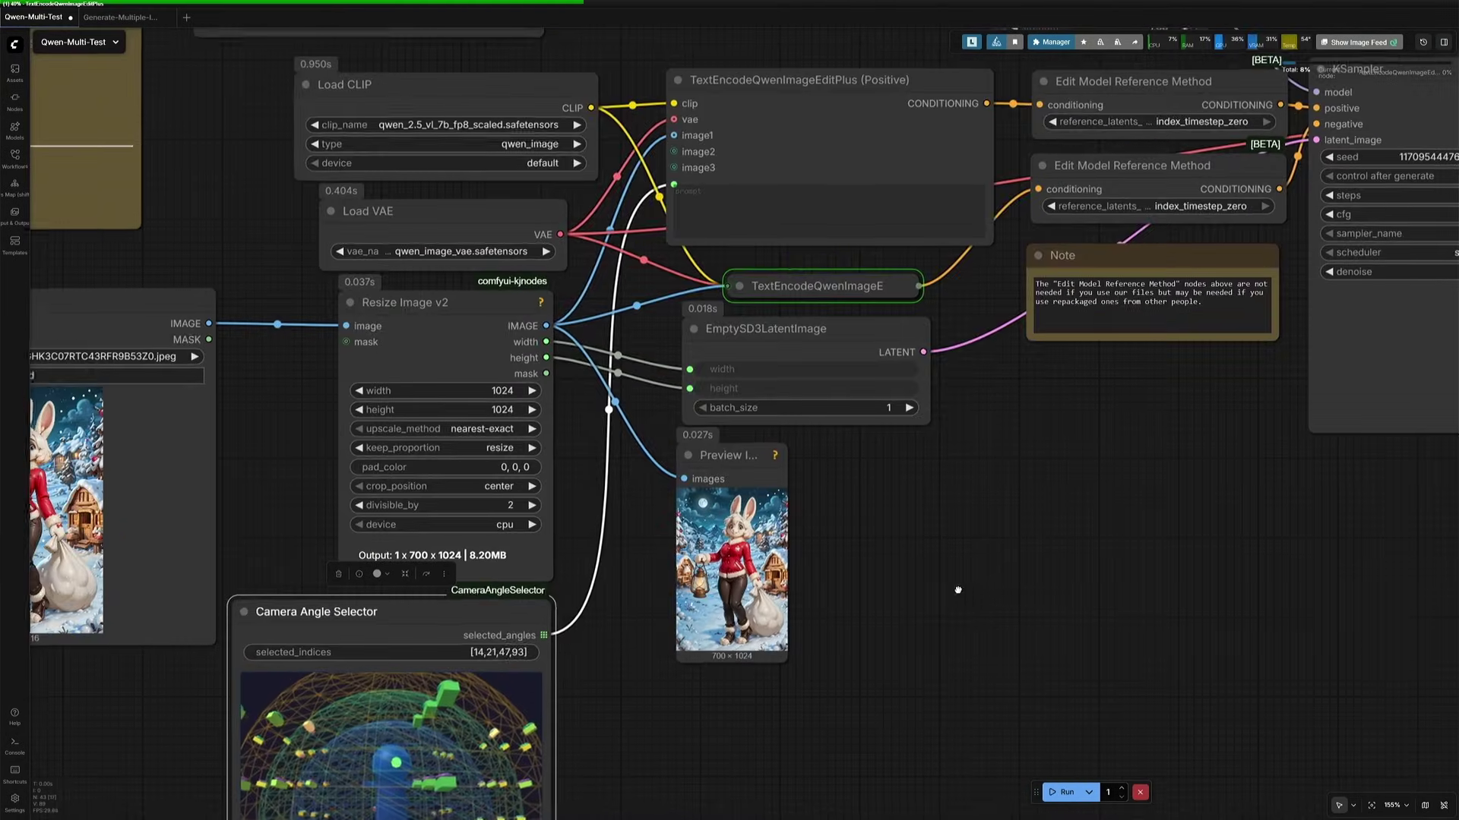
{"action": "left_click_drag", "start_coordinate": [310, 491], "coordinate": [464, 500]}
{"action": "left_click", "coordinate": [236, 486]}
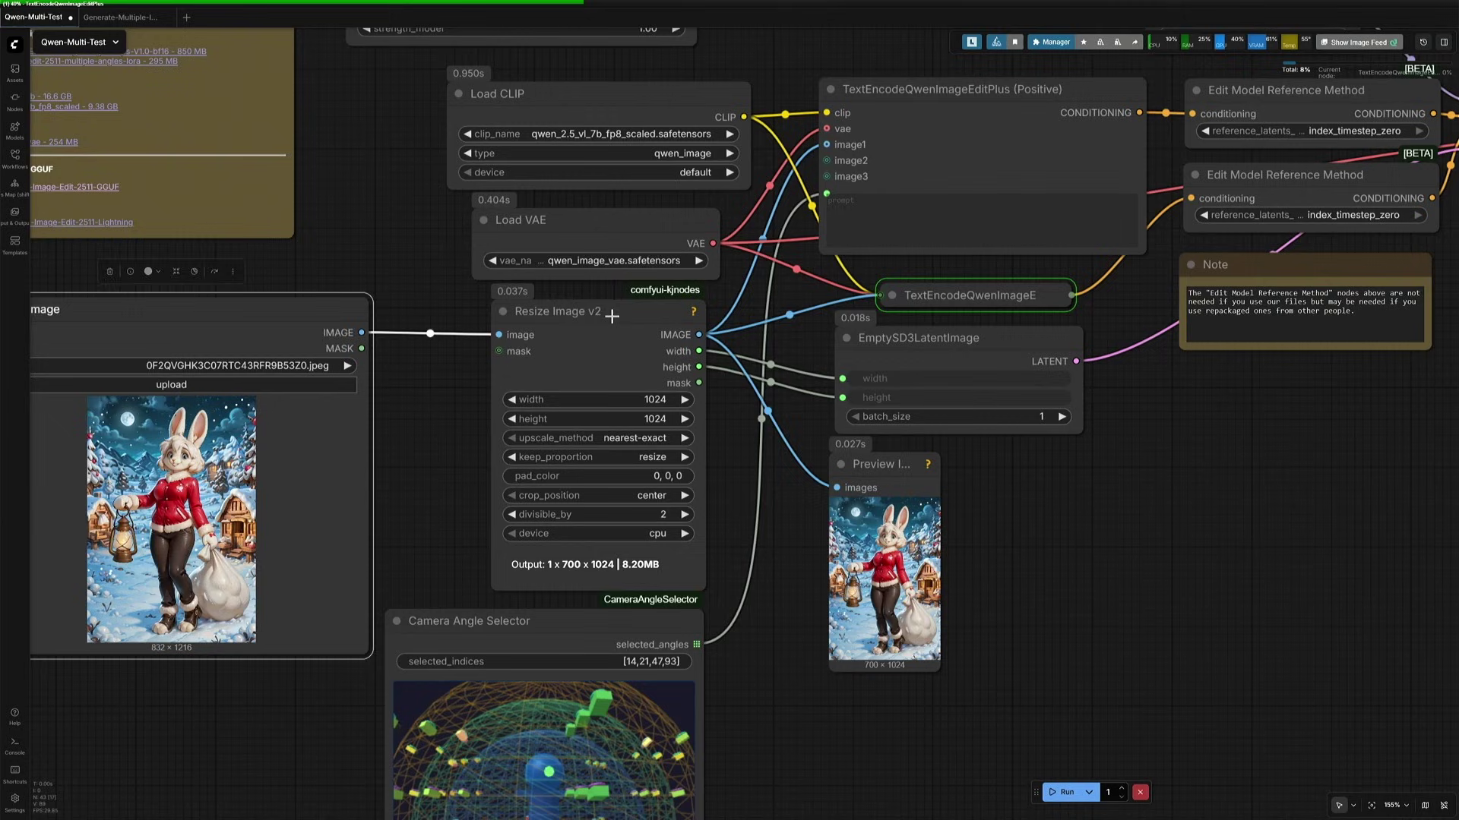
{"action": "left_click", "coordinate": [612, 316]}
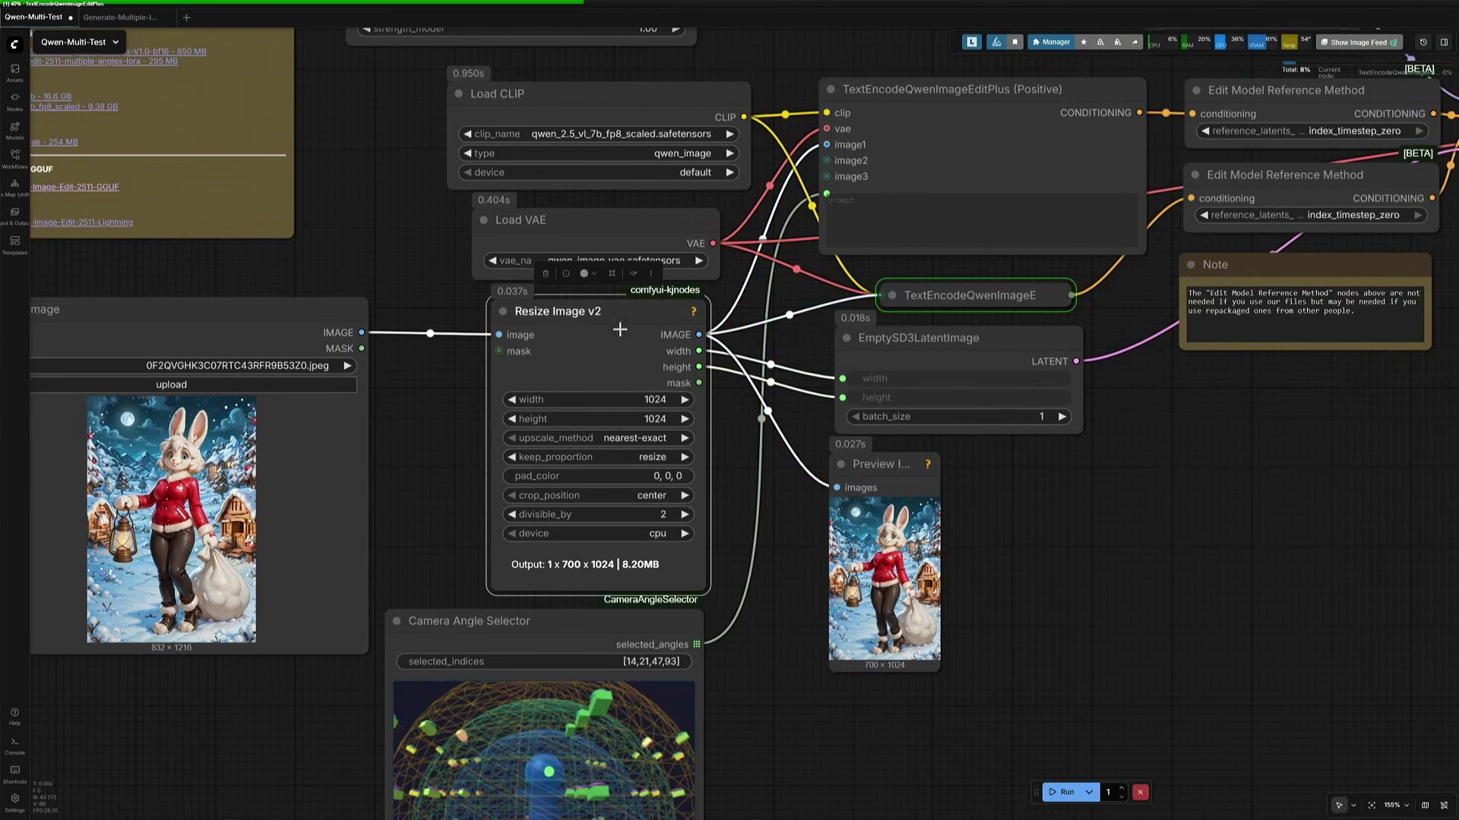
{"action": "left_click", "coordinate": [909, 344]}
{"action": "left_click_drag", "start_coordinate": [1194, 432], "coordinate": [985, 489]}
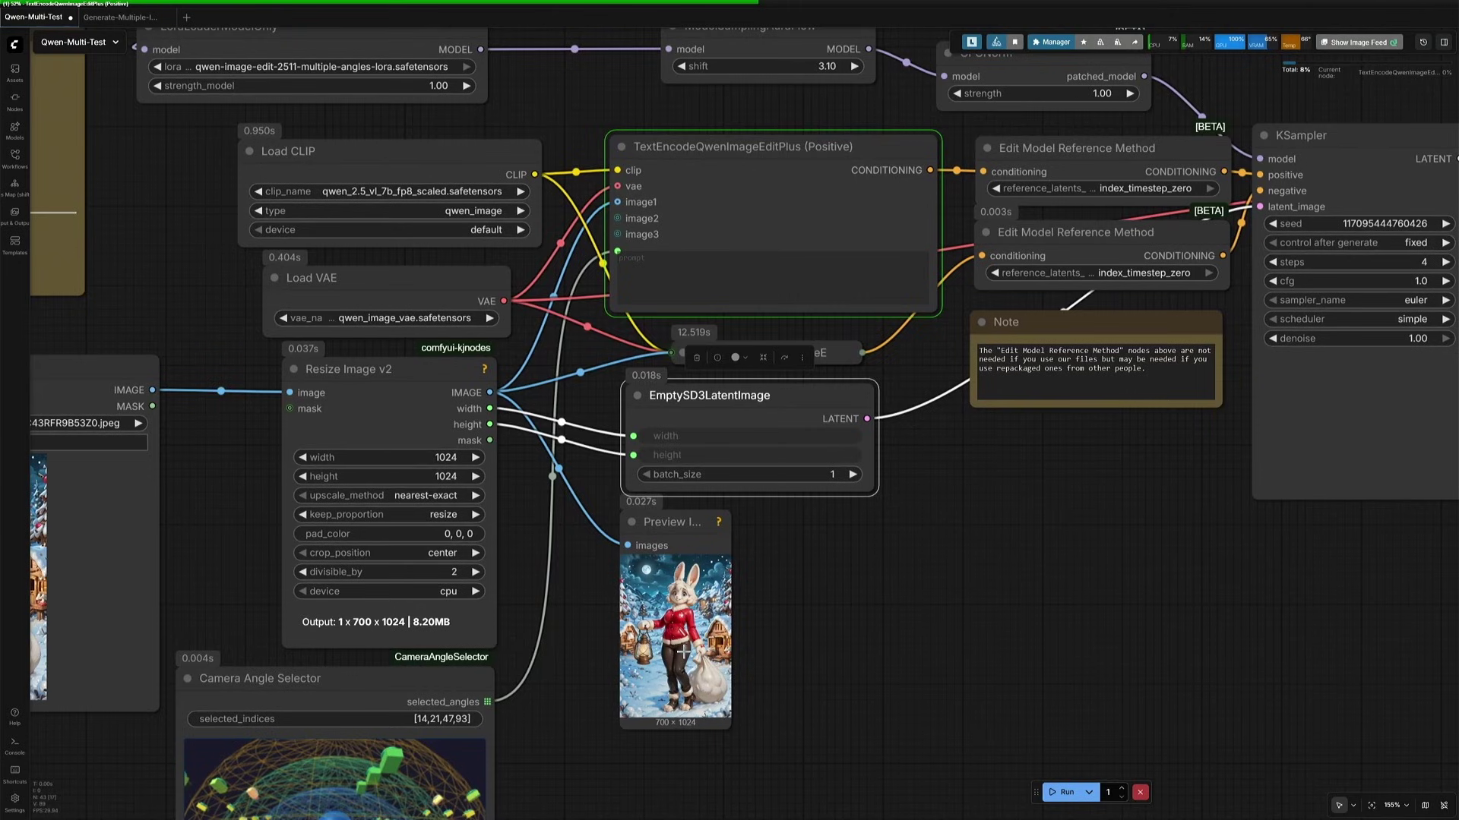
{"action": "scroll", "coordinate": [818, 682], "scroll_direction": "down", "scroll_amount": 4}
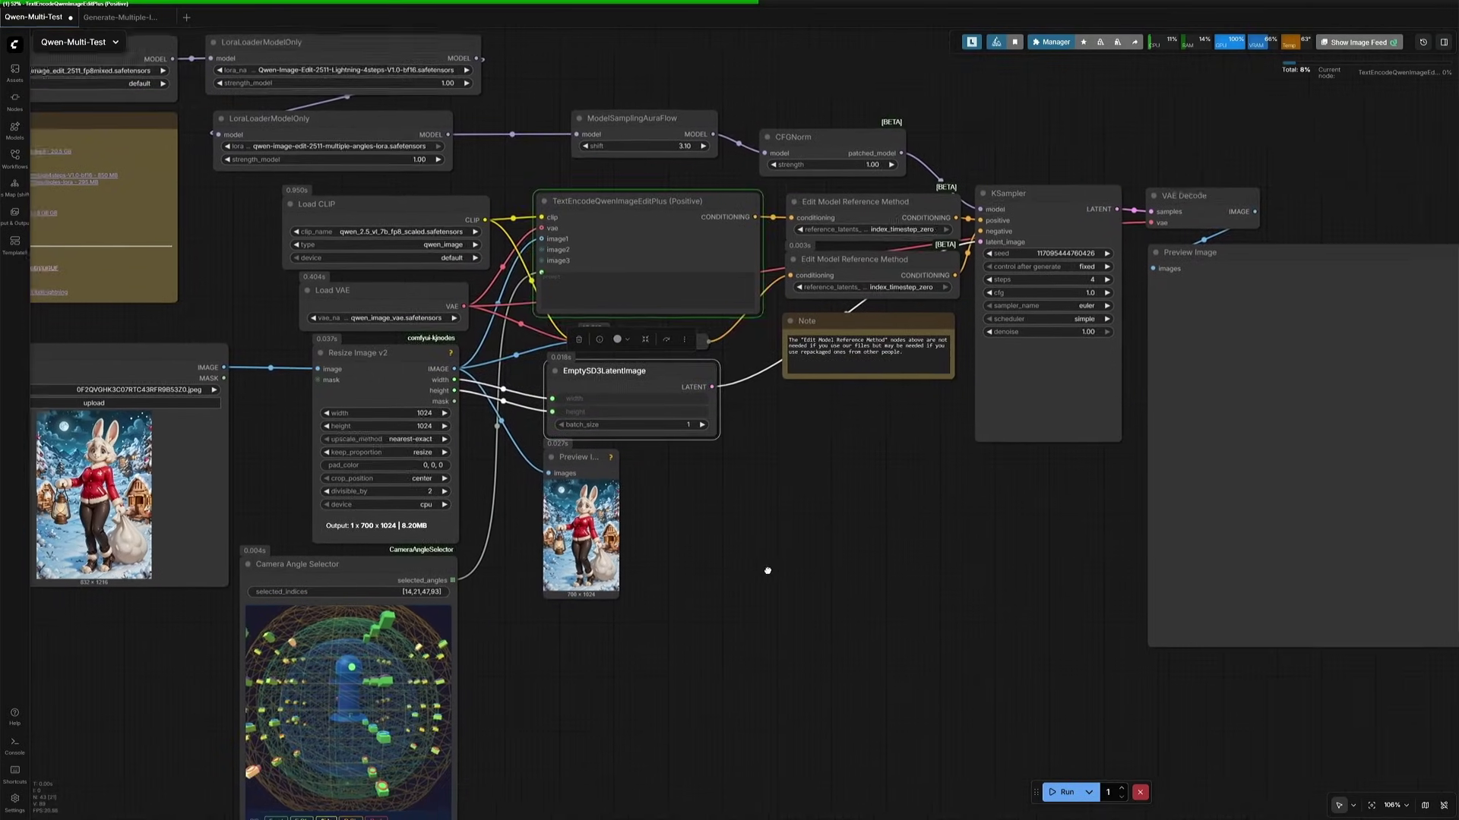
{"action": "left_click_drag", "start_coordinate": [767, 571], "coordinate": [775, 569]}
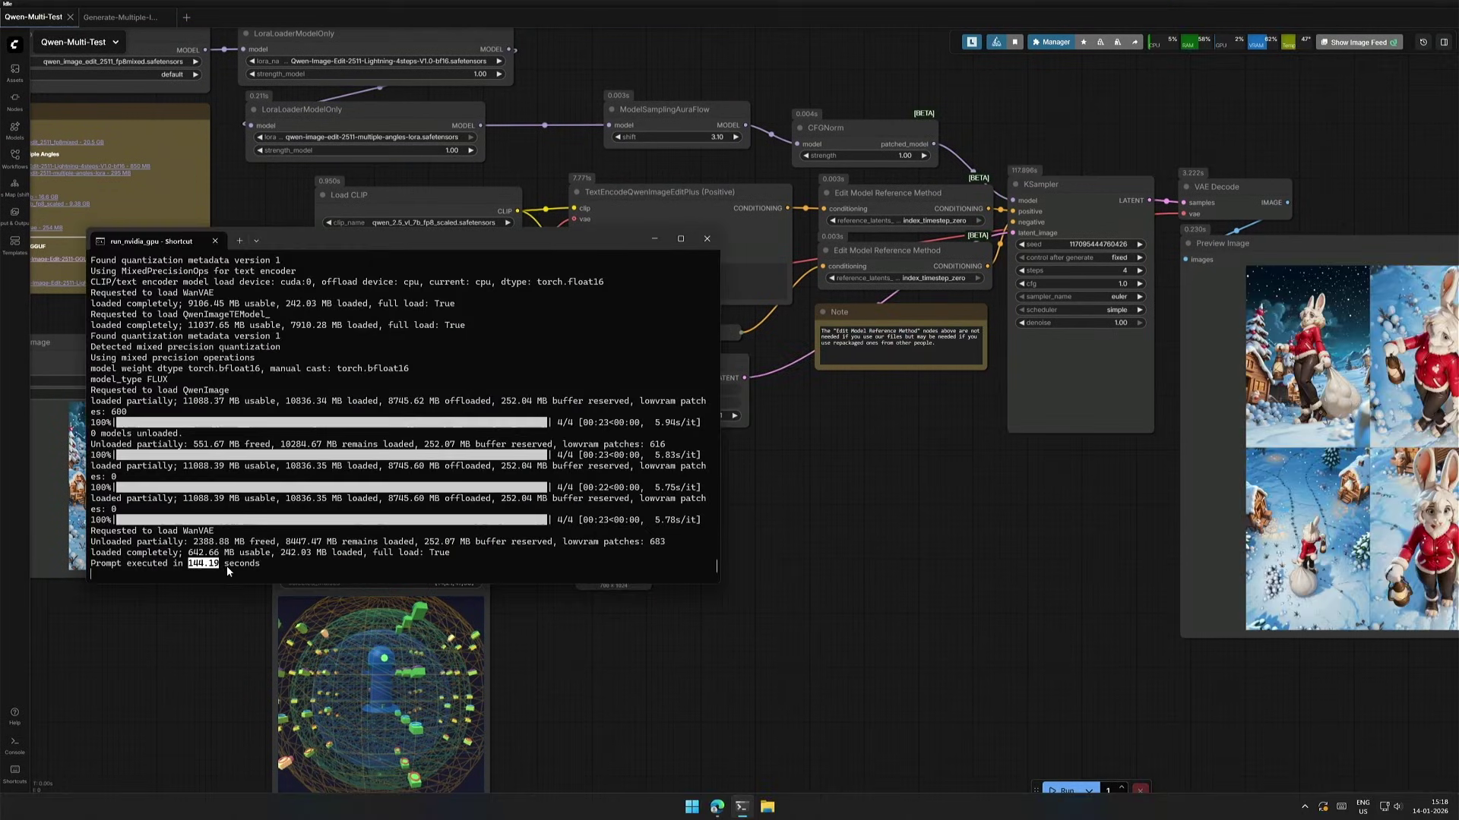
Return from the terminal to the workflow and enlarge the first generated image in the Preview Image node
{"action": "left_click", "coordinate": [850, 581]}
{"action": "left_click_drag", "start_coordinate": [934, 590], "coordinate": [633, 561]}
{"action": "scroll", "coordinate": [813, 509], "scroll_direction": "up", "scroll_amount": 5}
{"action": "left_click_drag", "start_coordinate": [814, 509], "coordinate": [319, 590]}
{"action": "scroll", "coordinate": [484, 554], "scroll_direction": "up", "scroll_amount": 2}
{"action": "left_click", "coordinate": [703, 371]}
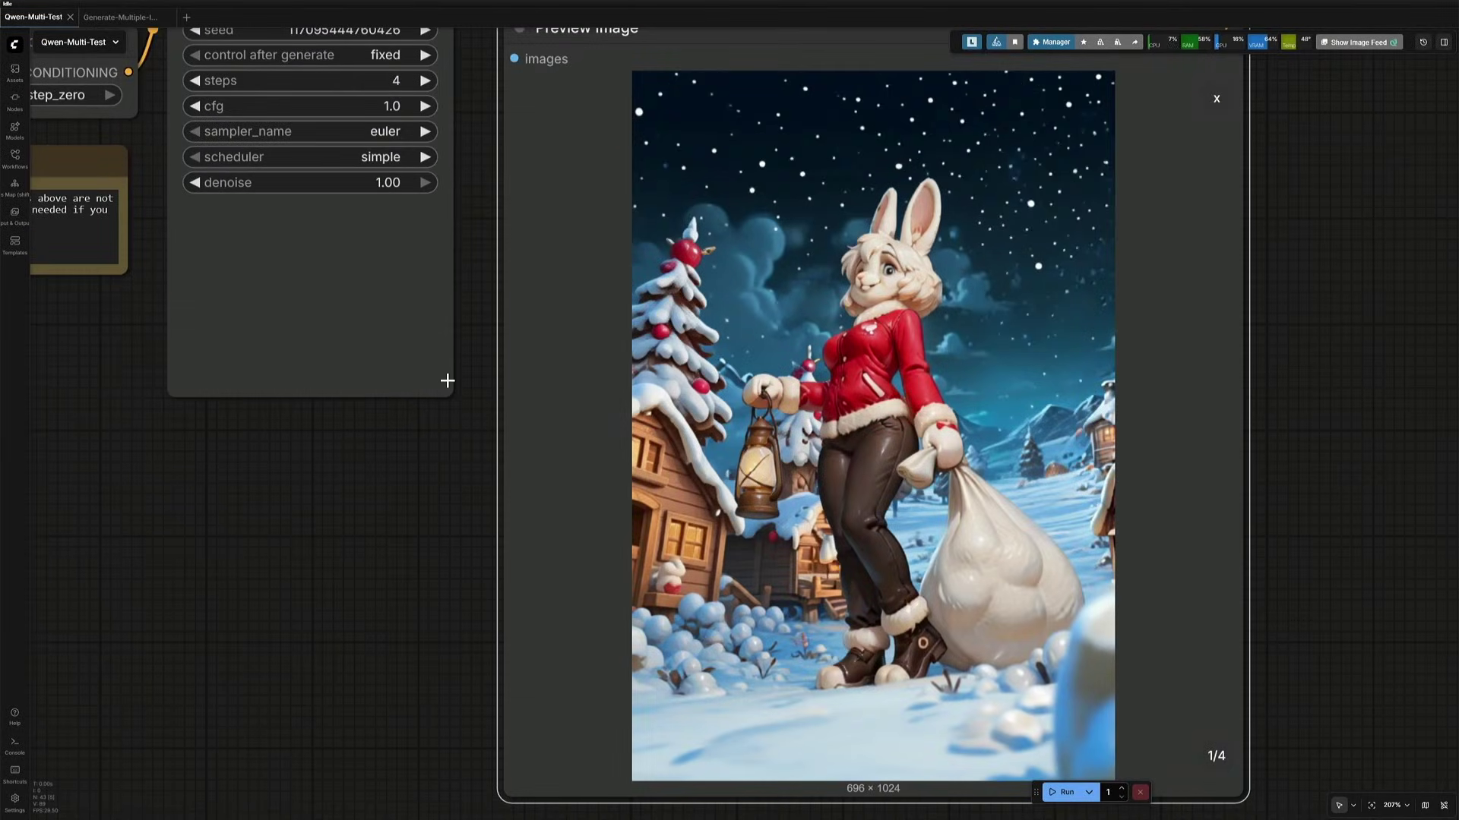
Browse through the four generated angle images and go back to the first one
{"action": "key", "text": "Right"}
{"action": "key", "text": "Right"}
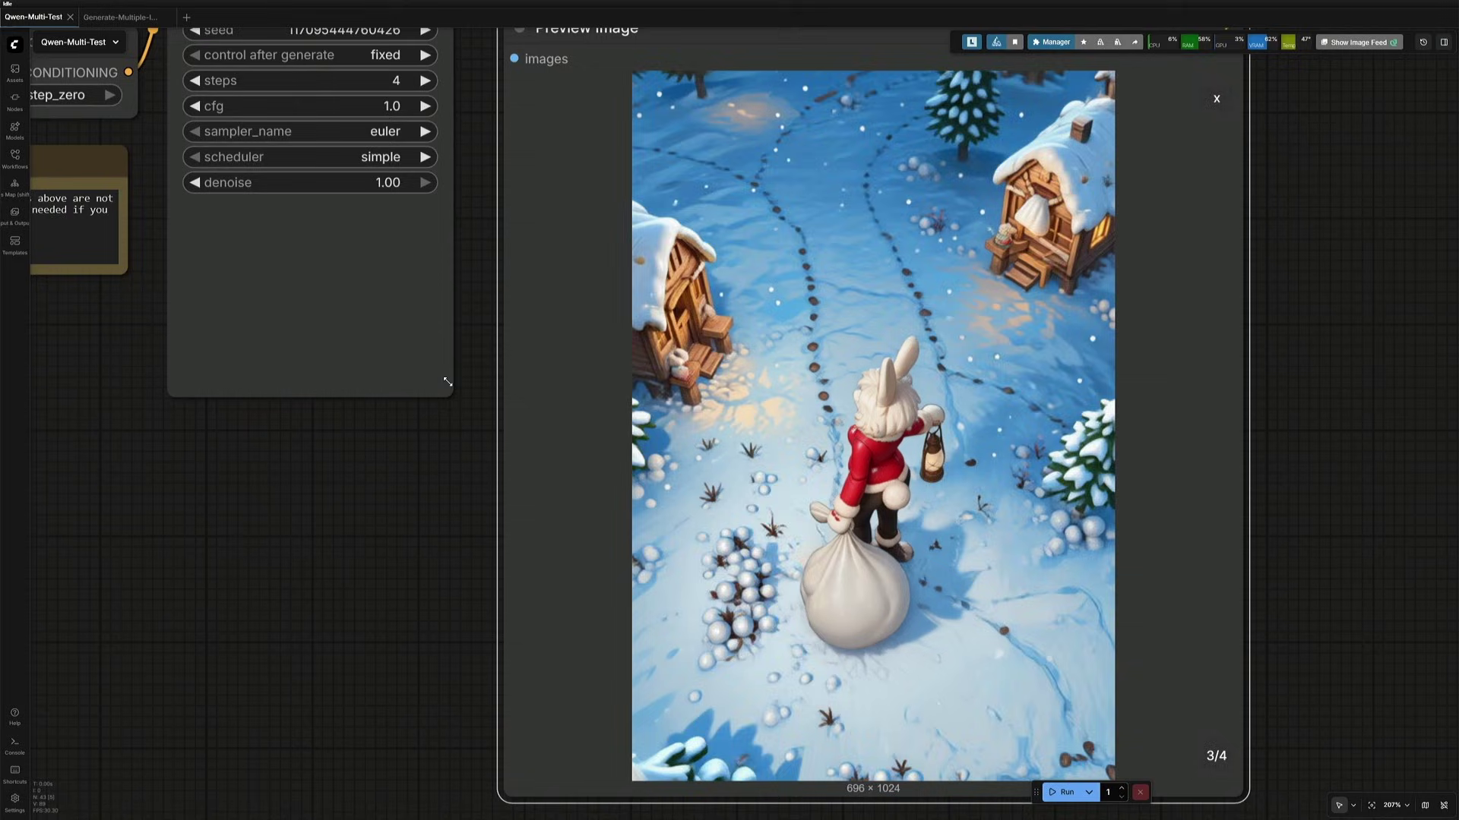
{"action": "key", "text": "Right"}
{"action": "key", "text": "Left"}
{"action": "key", "text": "Left"}
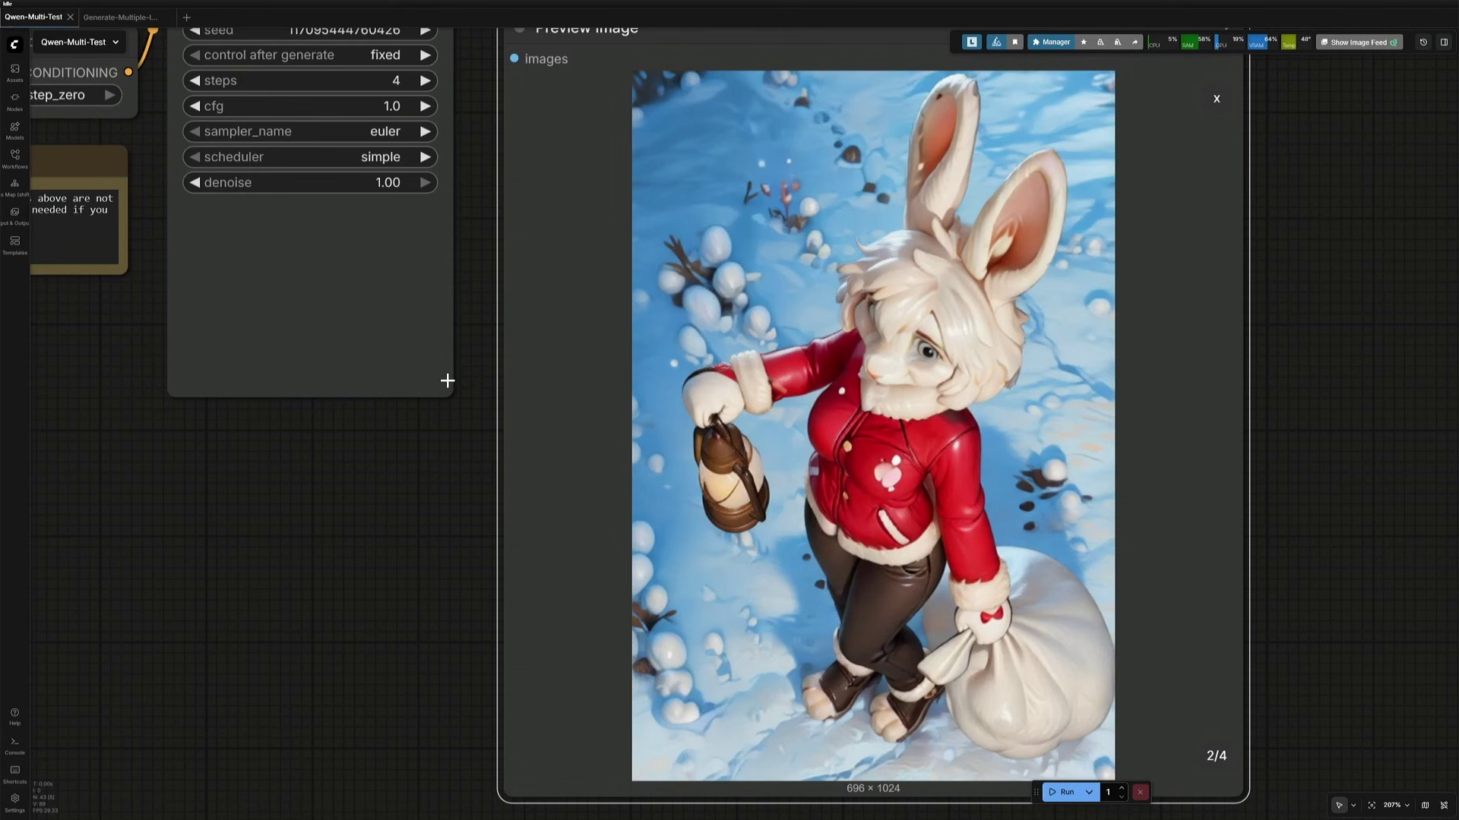
{"action": "key", "text": "Left"}
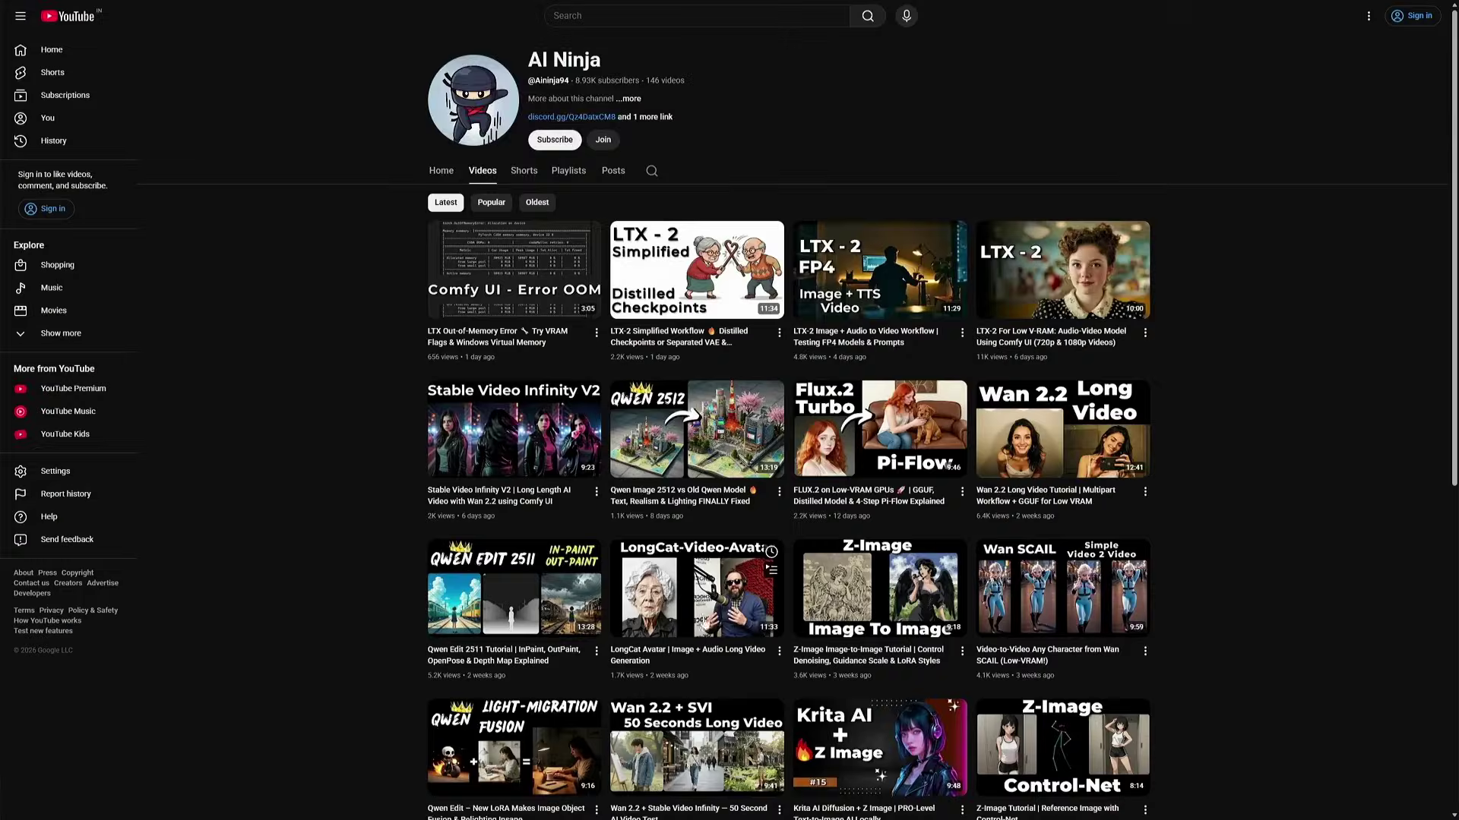
Find the video "Generate Multiple Image Using One Image" in the YouTube channel's video list and open it
{"action": "scroll", "coordinate": [758, 622], "scroll_direction": "down", "scroll_amount": 2}
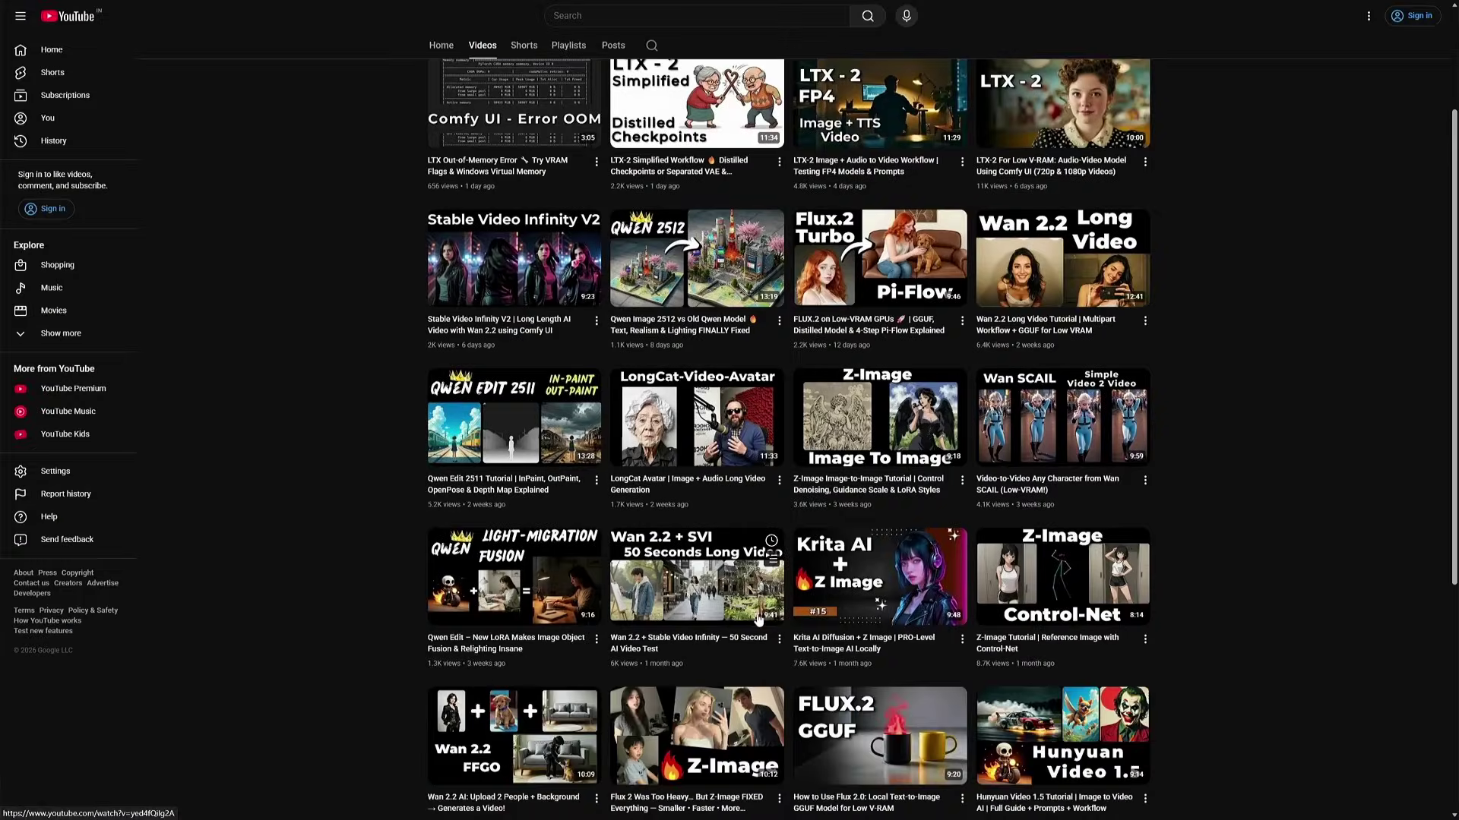
{"action": "scroll", "coordinate": [758, 620], "scroll_direction": "down", "scroll_amount": 1}
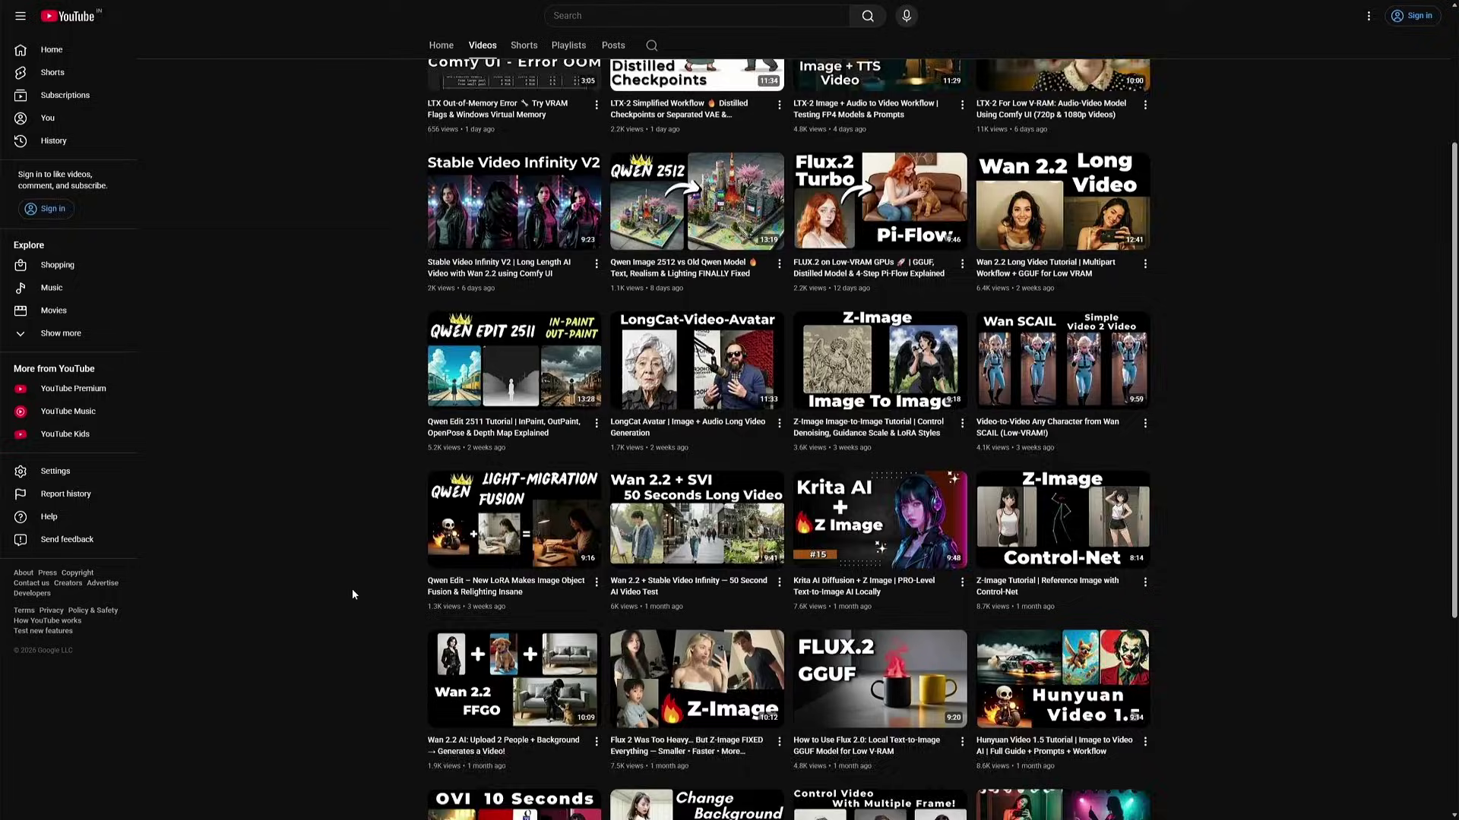
{"action": "scroll", "coordinate": [353, 595], "scroll_direction": "down", "scroll_amount": 3}
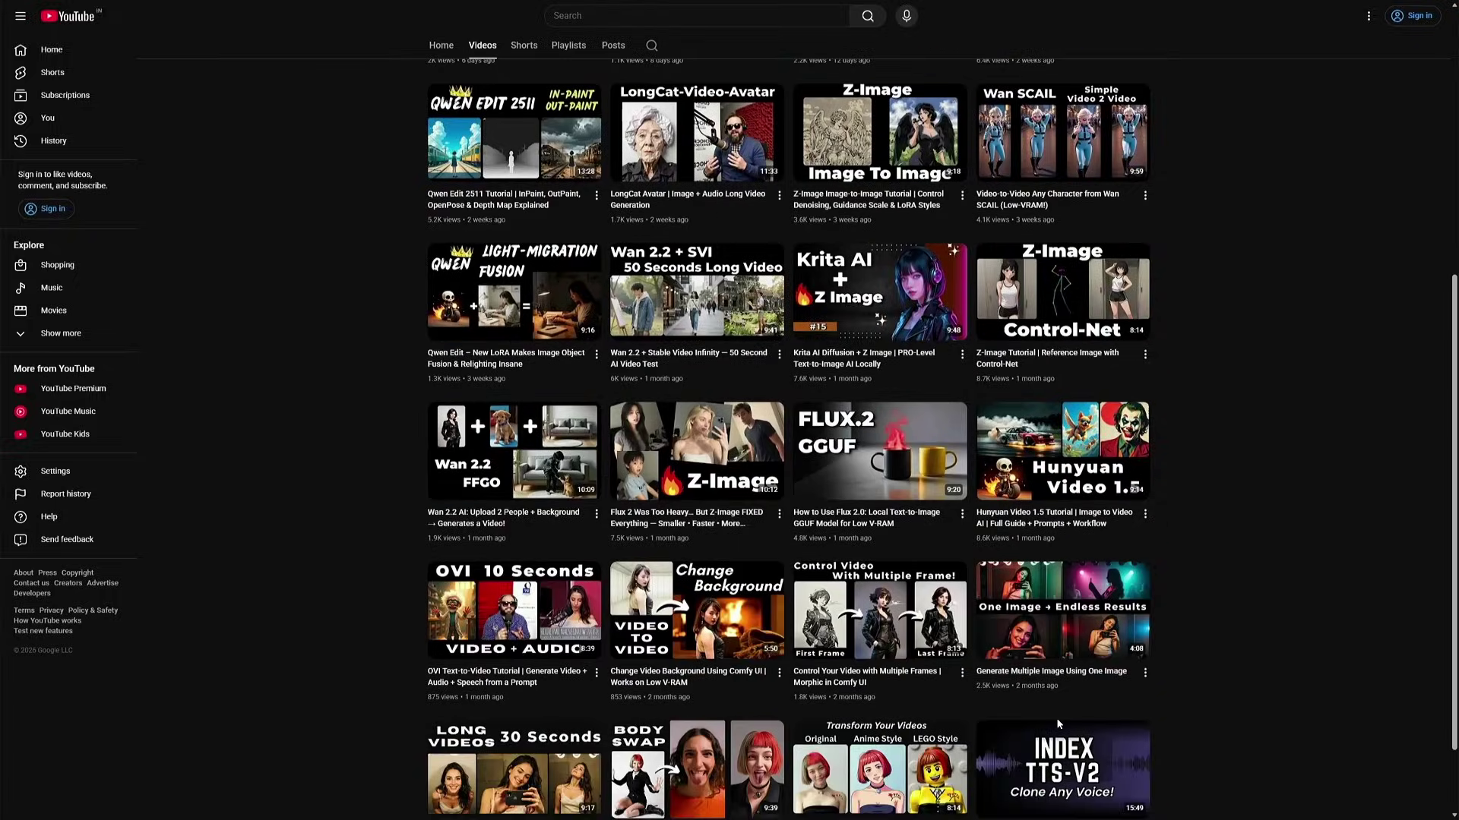
{"action": "left_click", "coordinate": [1048, 627]}
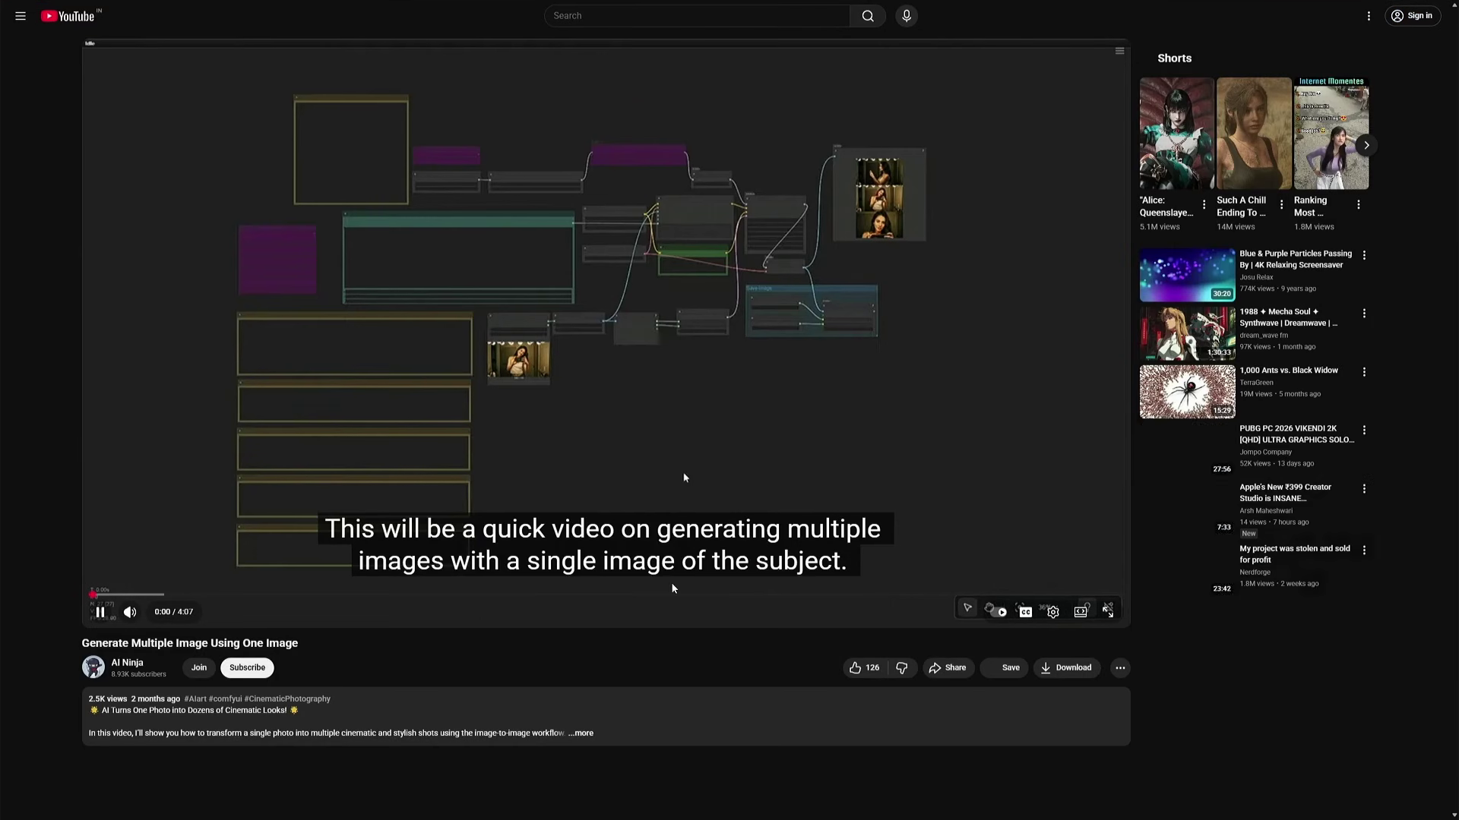
Pause the video, highlight the part of the comment naming Z Image Turbo, and resume playback
{"action": "left_click", "coordinate": [672, 588]}
{"action": "scroll", "coordinate": [570, 407], "scroll_direction": "down", "scroll_amount": 3}
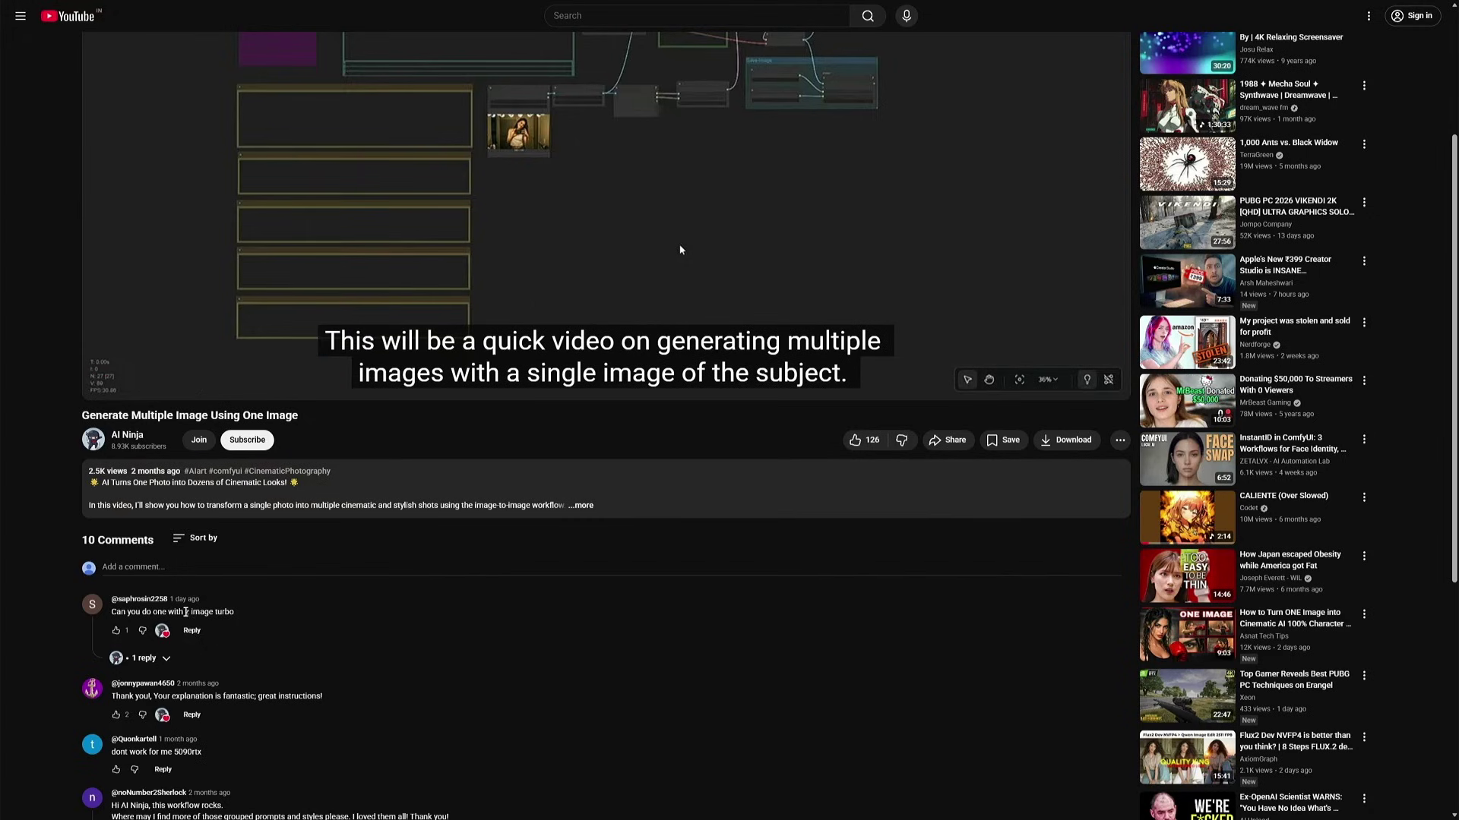
{"action": "left_click_drag", "start_coordinate": [186, 612], "coordinate": [231, 610]}
{"action": "scroll", "coordinate": [241, 608], "scroll_direction": "up", "scroll_amount": 3}
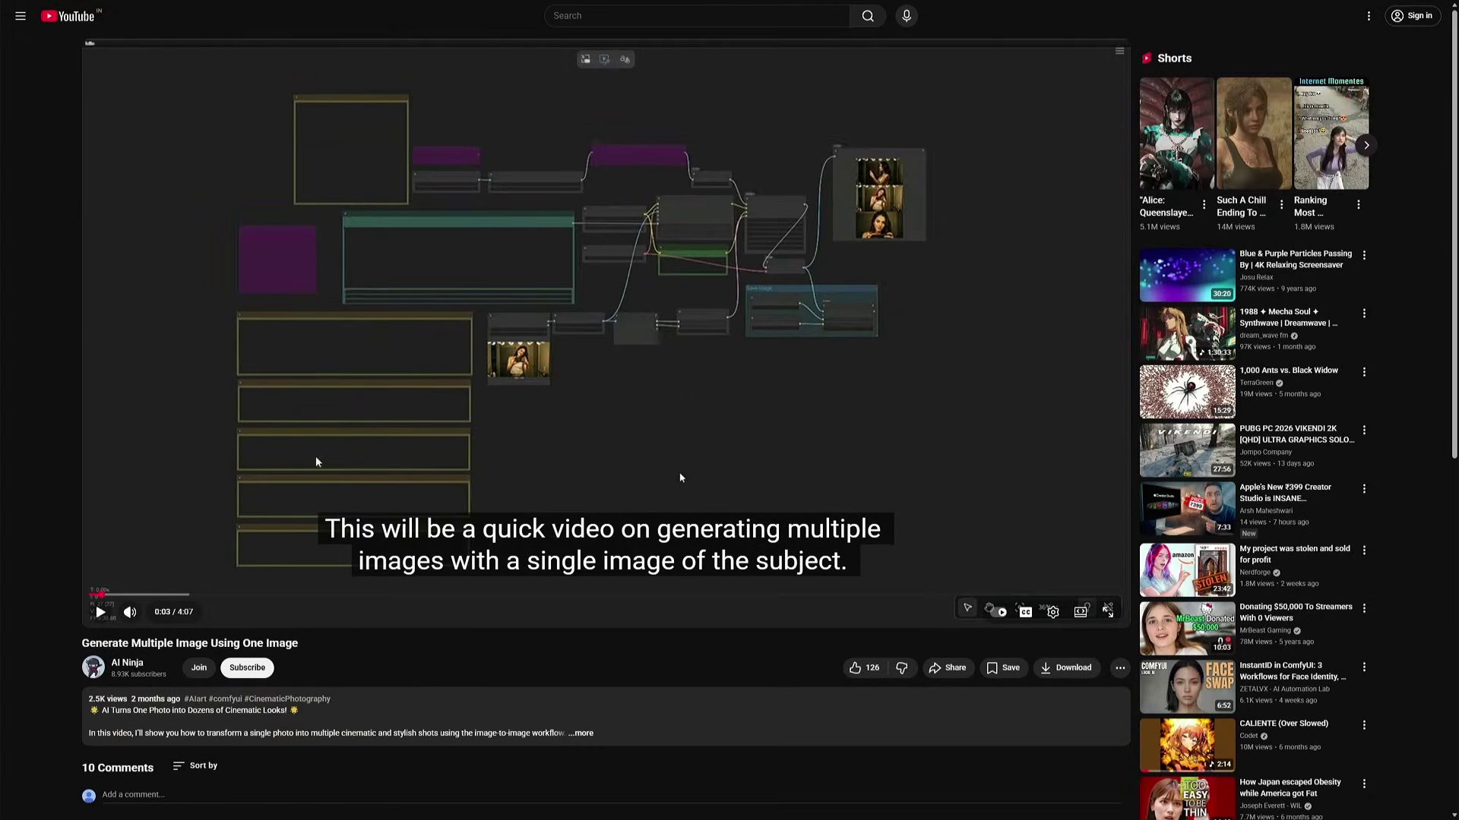
{"action": "left_click", "coordinate": [338, 431]}
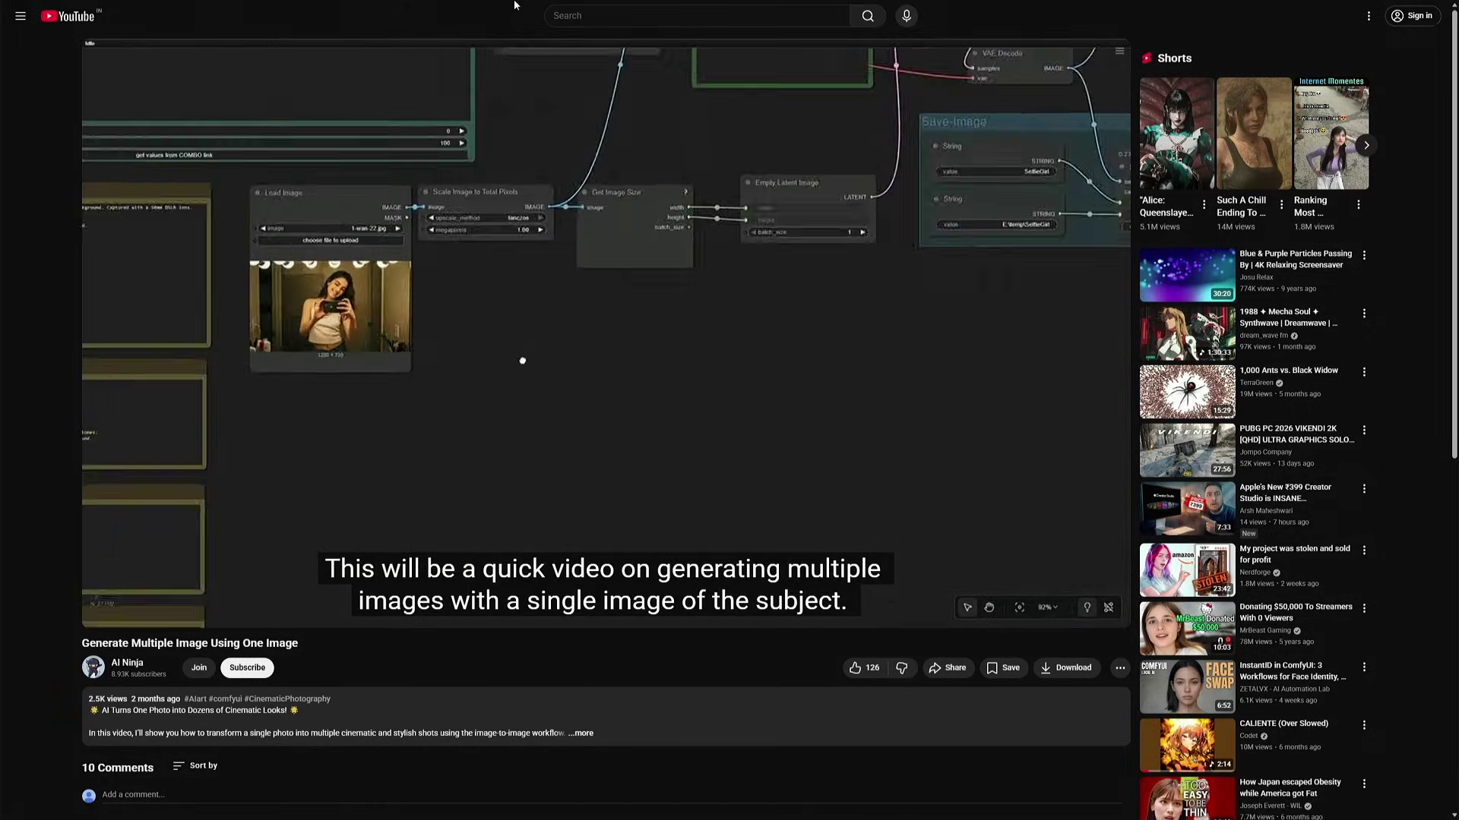
Close the YouTube video page, switch back to the ComfyUI workflow and show the blue group of Z Image Turbo nodes
{"action": "mouse_move", "coordinate": [524, 5]}
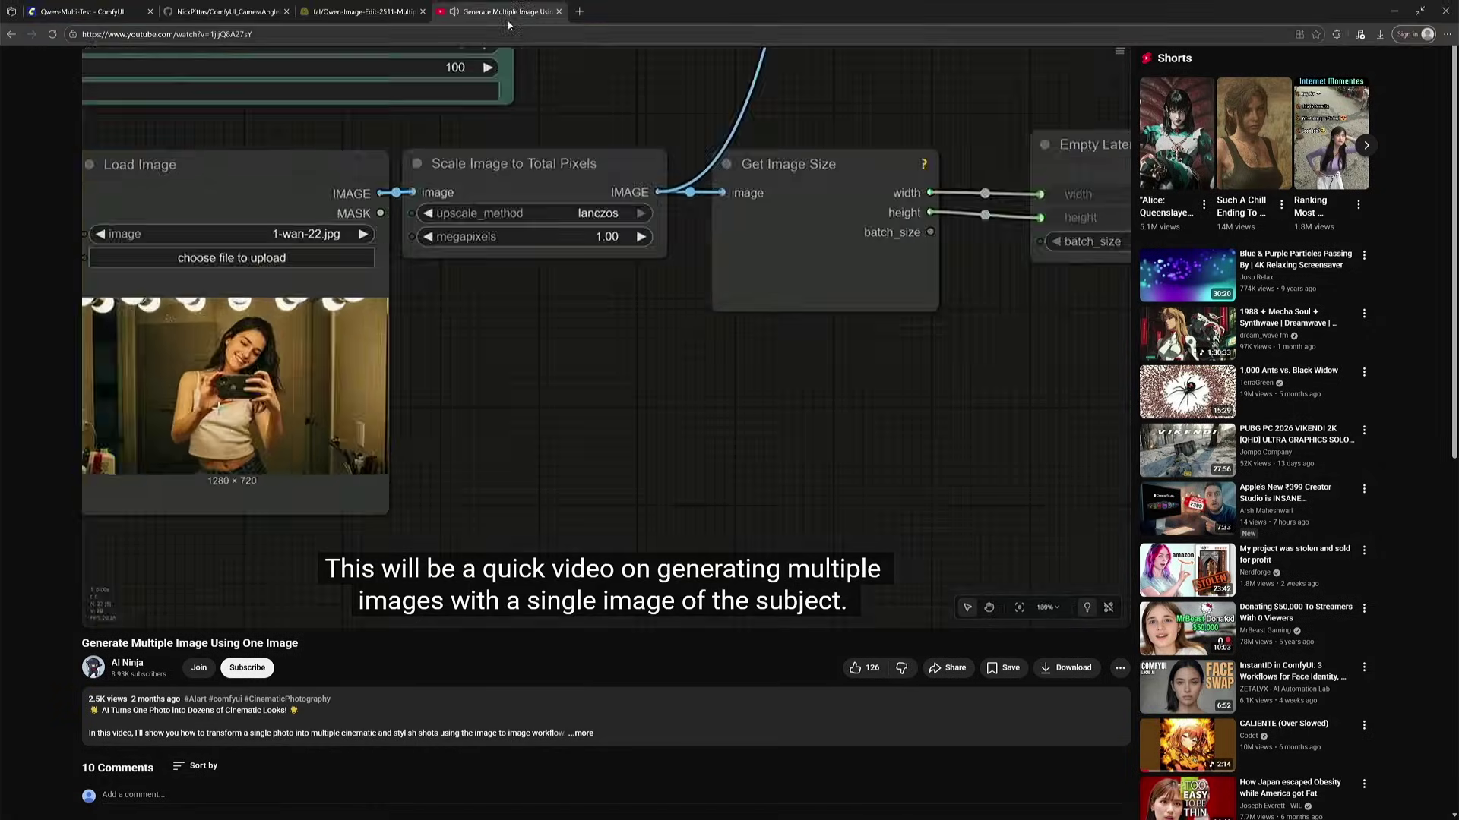
{"action": "key", "text": "ctrl+w"}
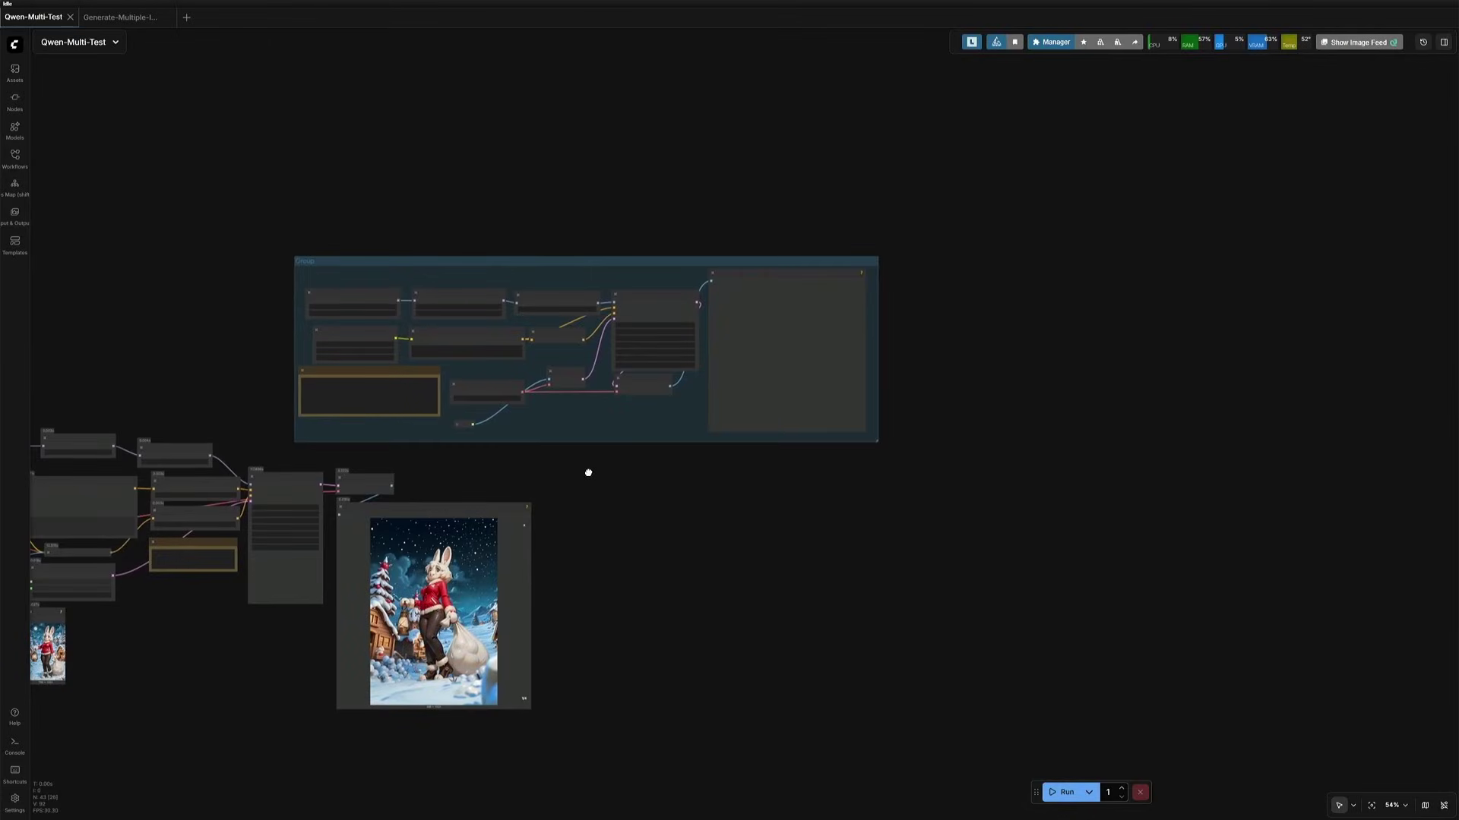
{"action": "left_click_drag", "start_coordinate": [588, 472], "coordinate": [486, 471]}
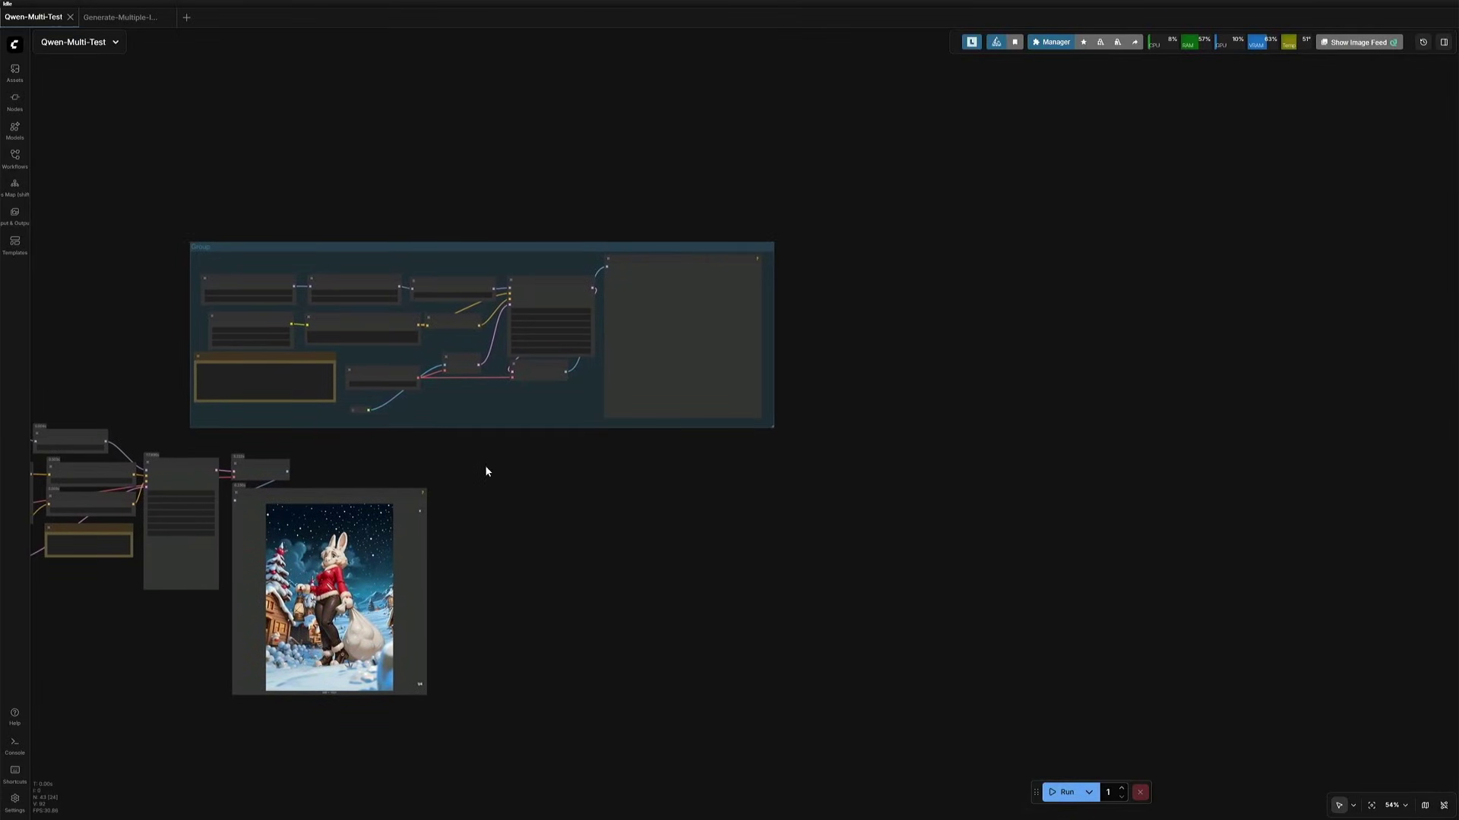
{"action": "scroll", "coordinate": [431, 470], "scroll_direction": "up", "scroll_amount": 7}
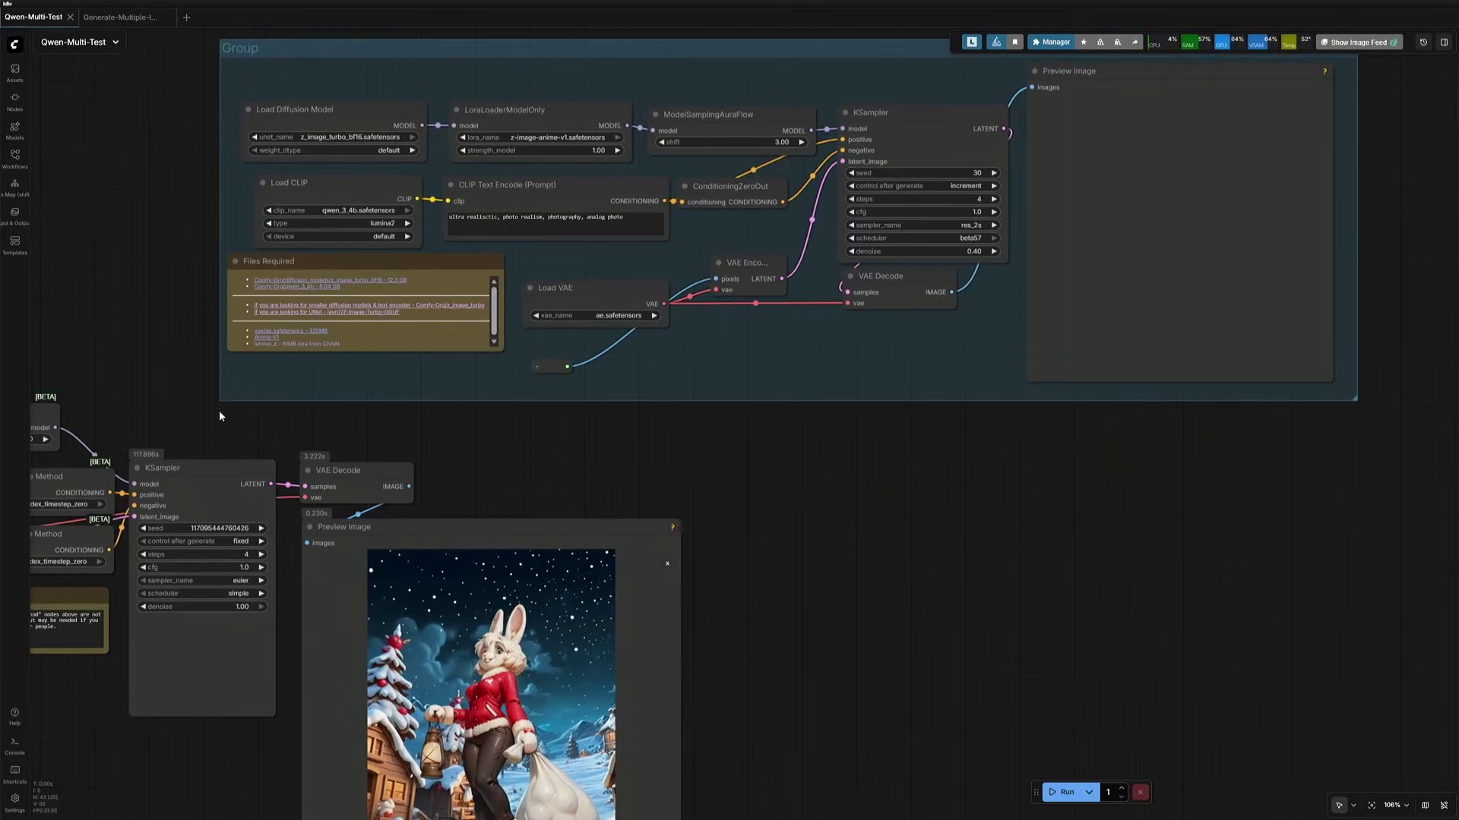
{"action": "scroll", "coordinate": [220, 412], "scroll_direction": "up", "scroll_amount": 4}
{"action": "left_click_drag", "start_coordinate": [159, 333], "coordinate": [81, 553]}
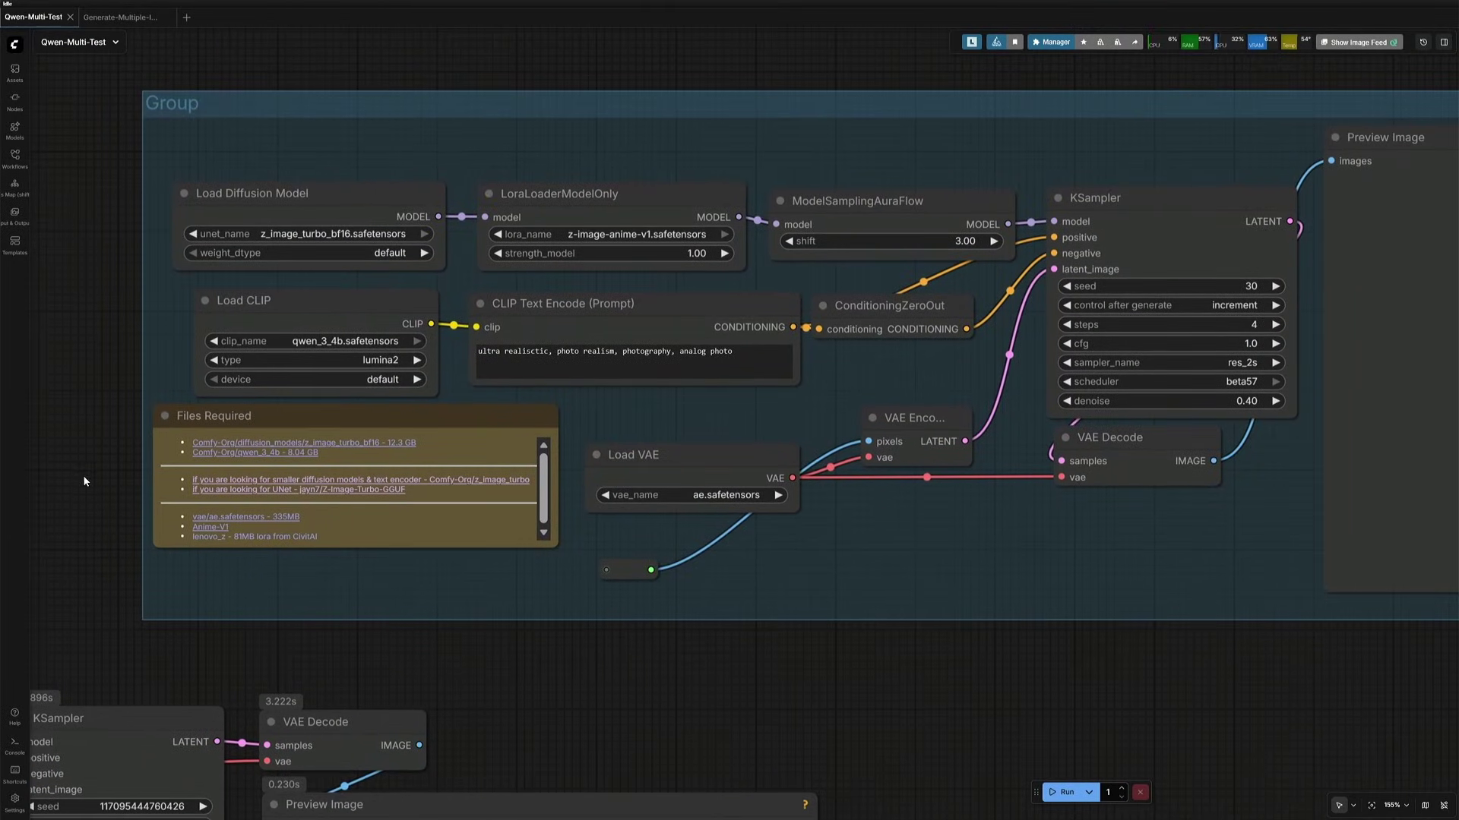
Examine the group's Load Diffusion Model, LoraLoaderModelOnly, image reroute and KSampler nodes and the Files Required note
{"action": "left_click", "coordinate": [255, 193]}
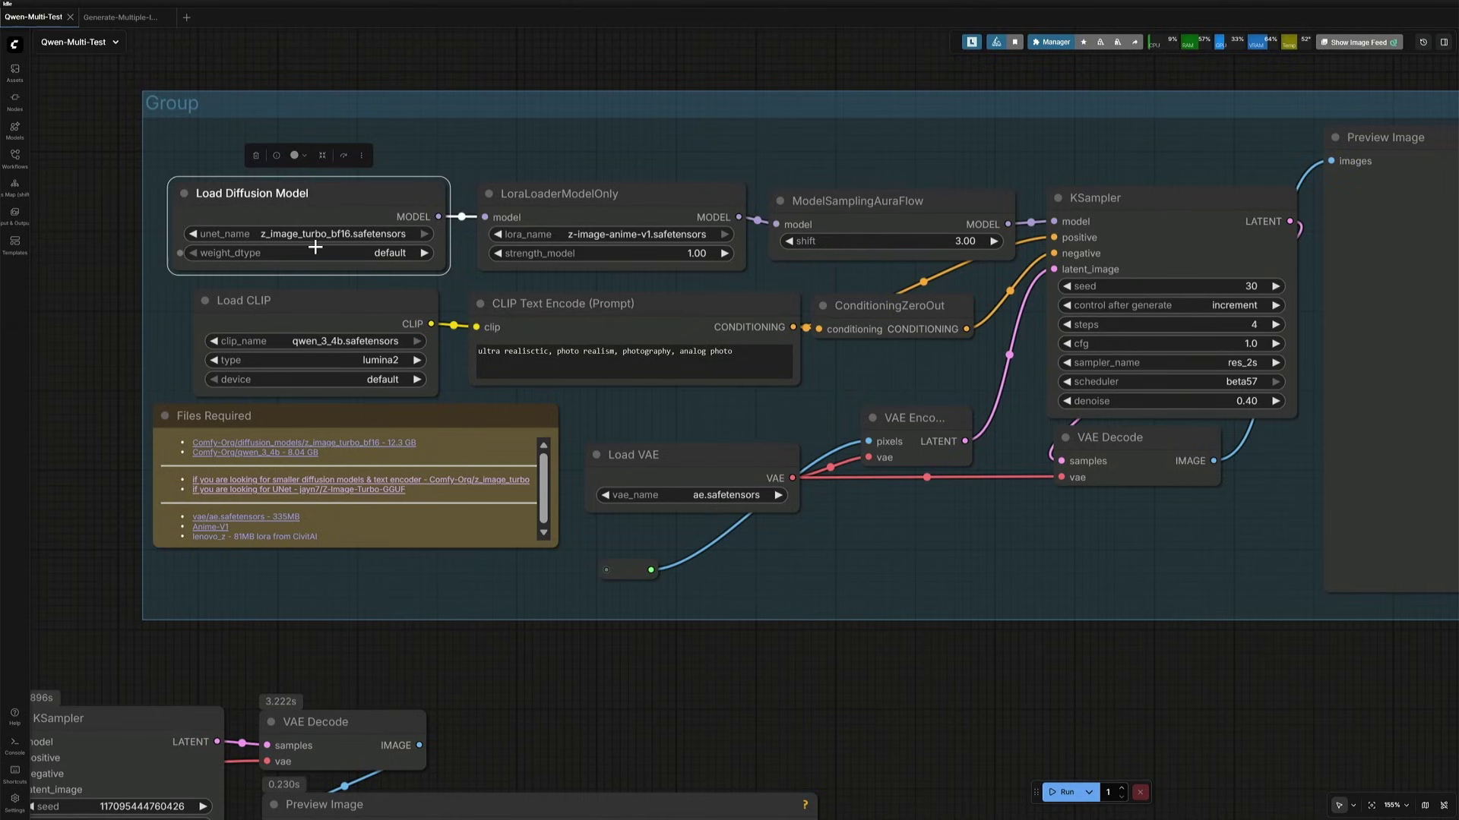
{"action": "left_click", "coordinate": [586, 215]}
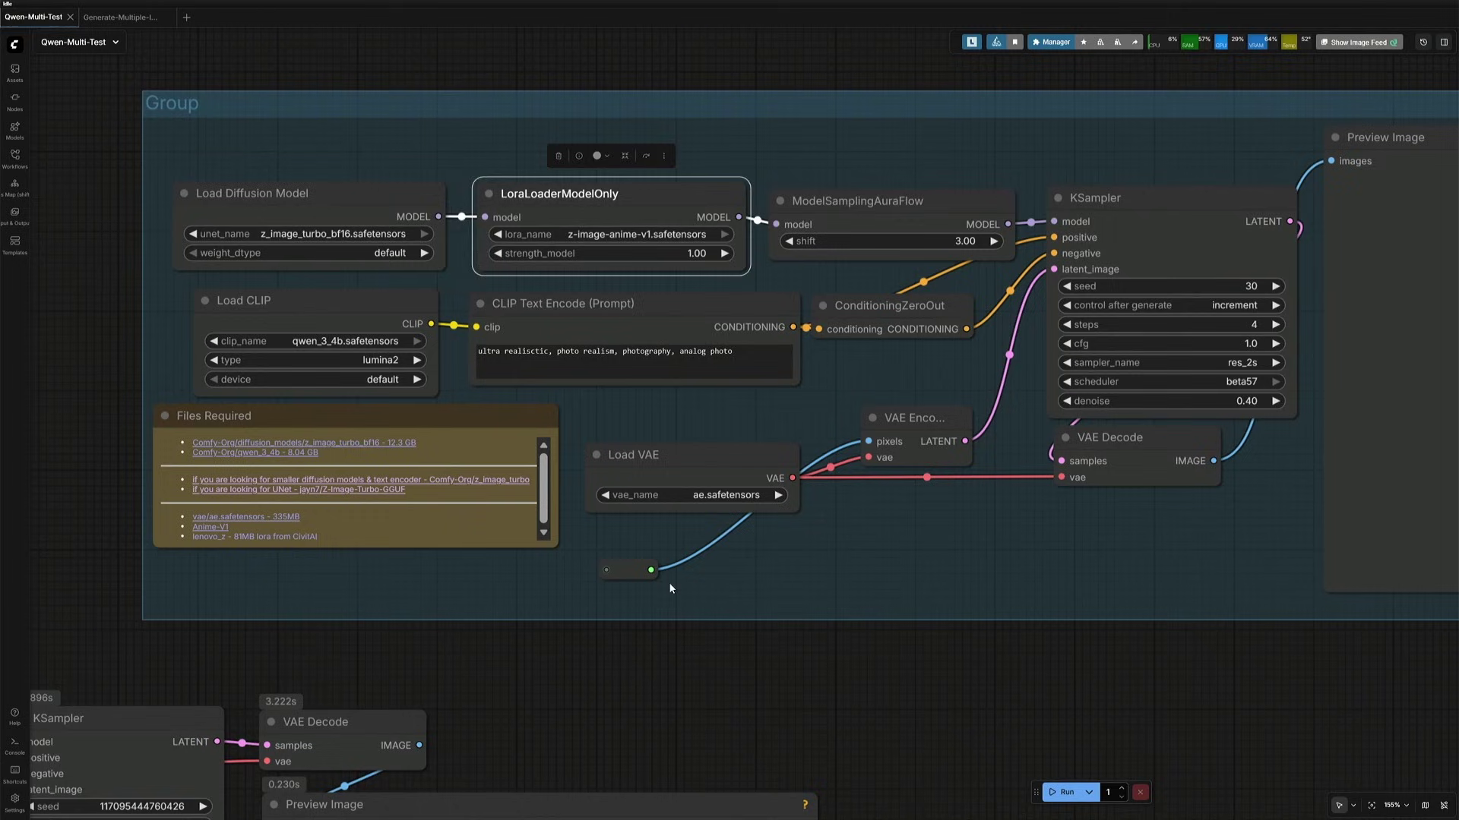
{"action": "left_click", "coordinate": [629, 570]}
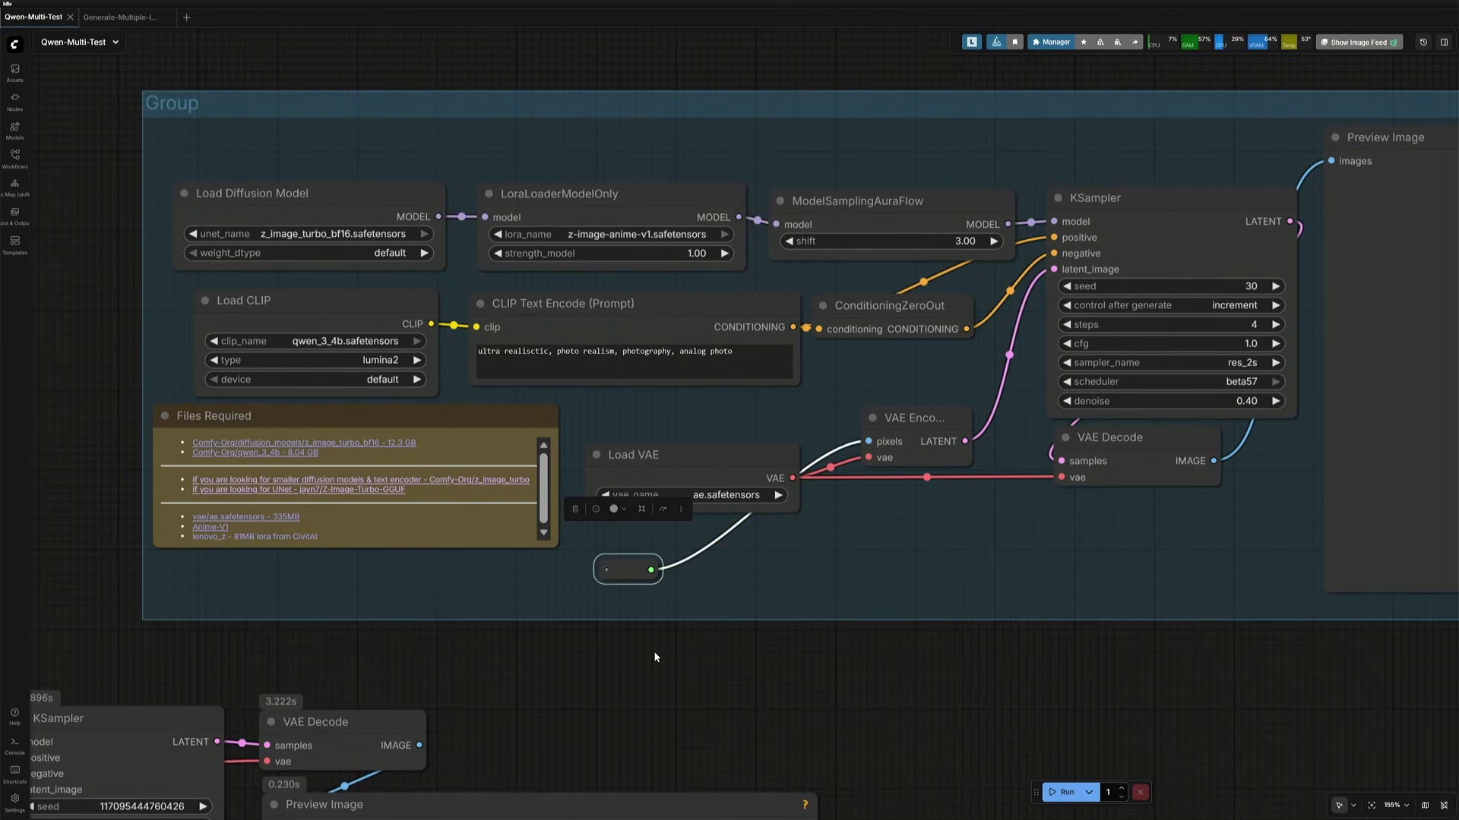
{"action": "left_click", "coordinate": [1246, 412]}
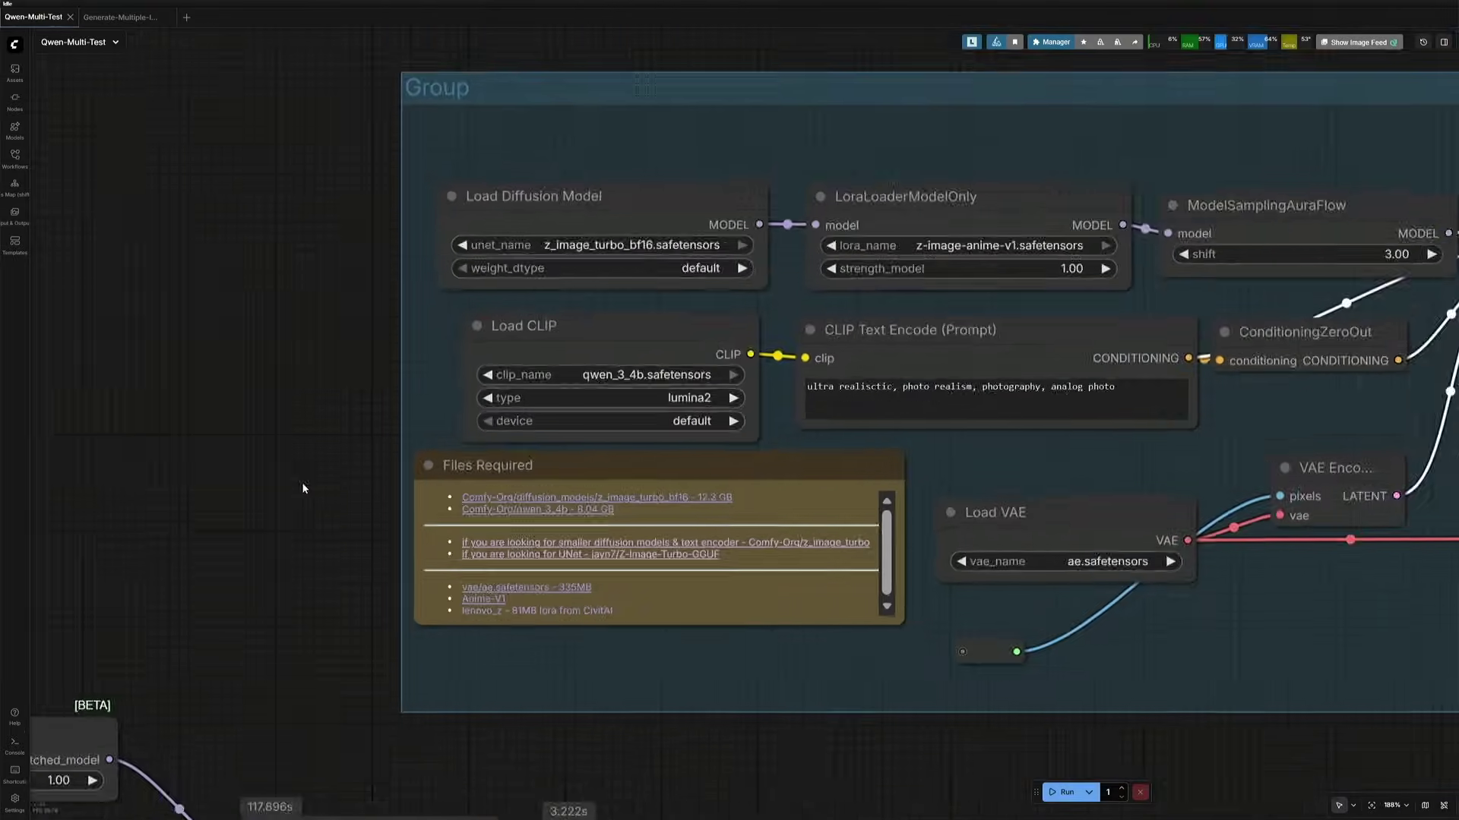
{"action": "scroll", "coordinate": [122, 537], "scroll_direction": "up", "scroll_amount": 5}
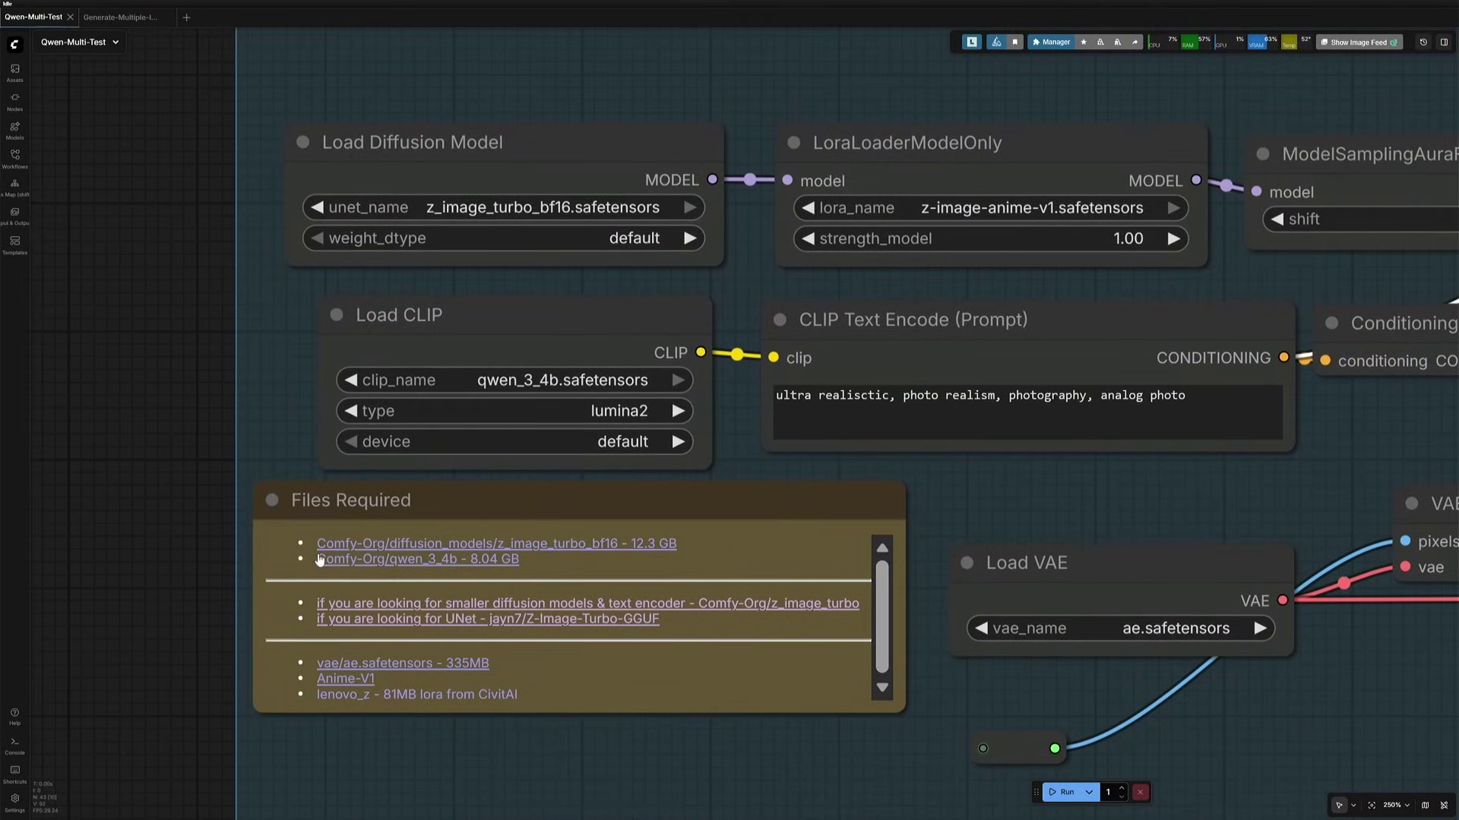
Read the Files Required note's entries for smaller models, GGUF, VAE and LoRA files, and check the Load VAE node
{"action": "left_click", "coordinate": [629, 570]}
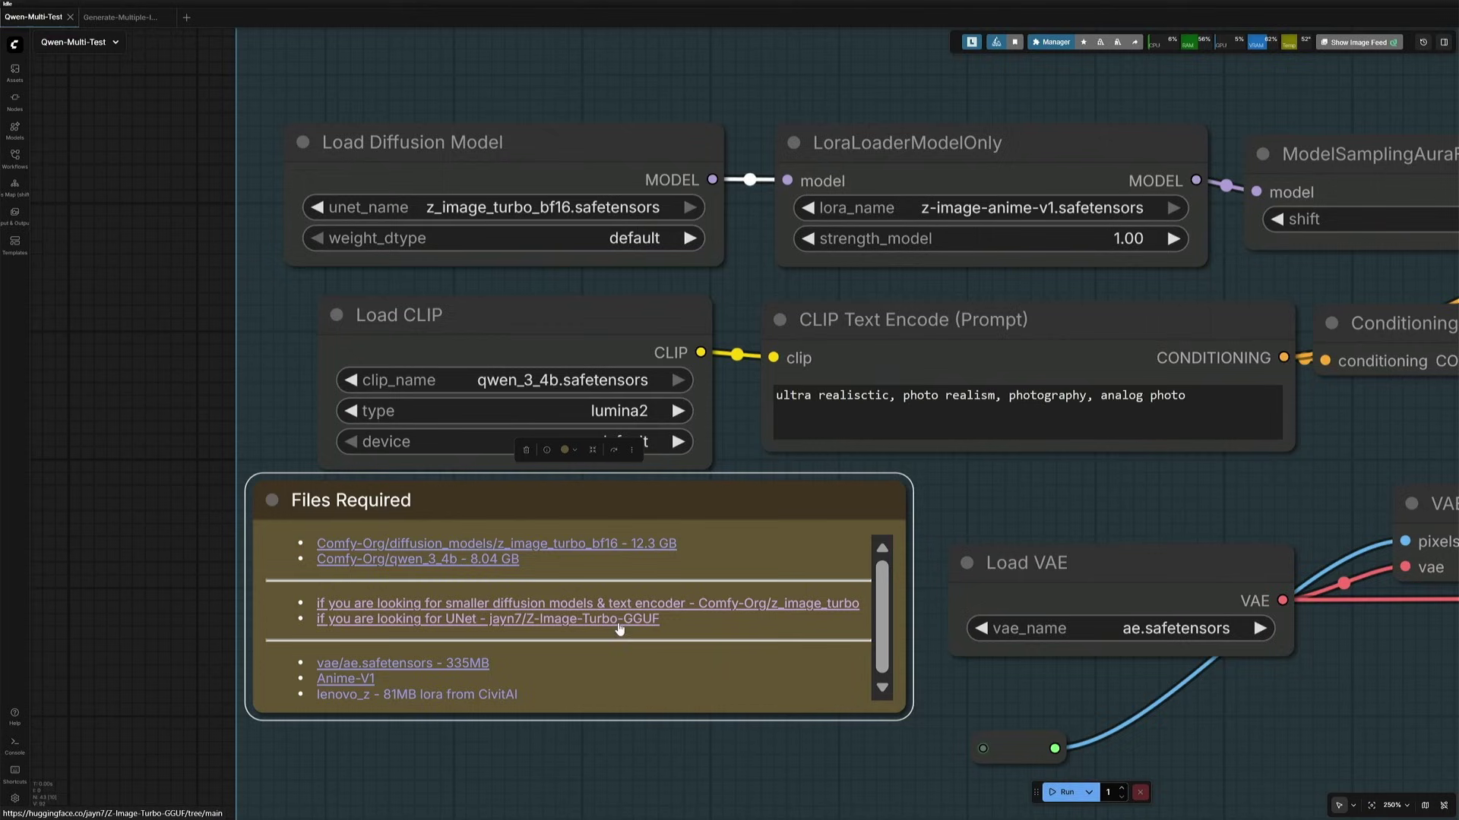
{"action": "left_click", "coordinate": [1038, 577]}
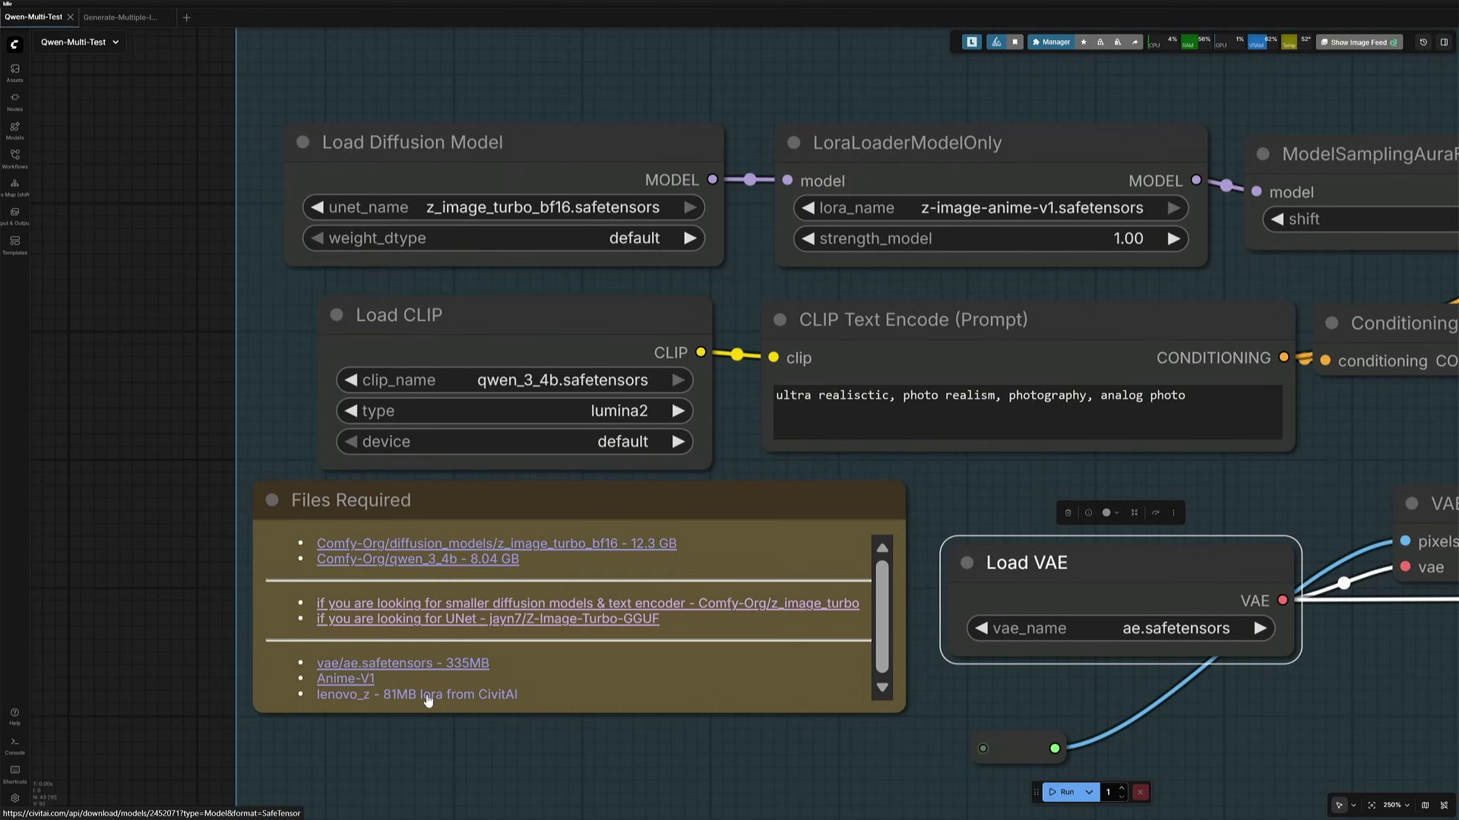
{"action": "left_click", "coordinate": [130, 596]}
Connect the IMAGE output of the Qwen VAE Decode node to the reroute inside the Z Image Turbo group
{"action": "scroll", "coordinate": [130, 595], "scroll_direction": "down", "scroll_amount": 6}
{"action": "left_click_drag", "start_coordinate": [449, 730], "coordinate": [581, 426]}
{"action": "left_click_drag", "start_coordinate": [572, 540], "coordinate": [741, 380]}
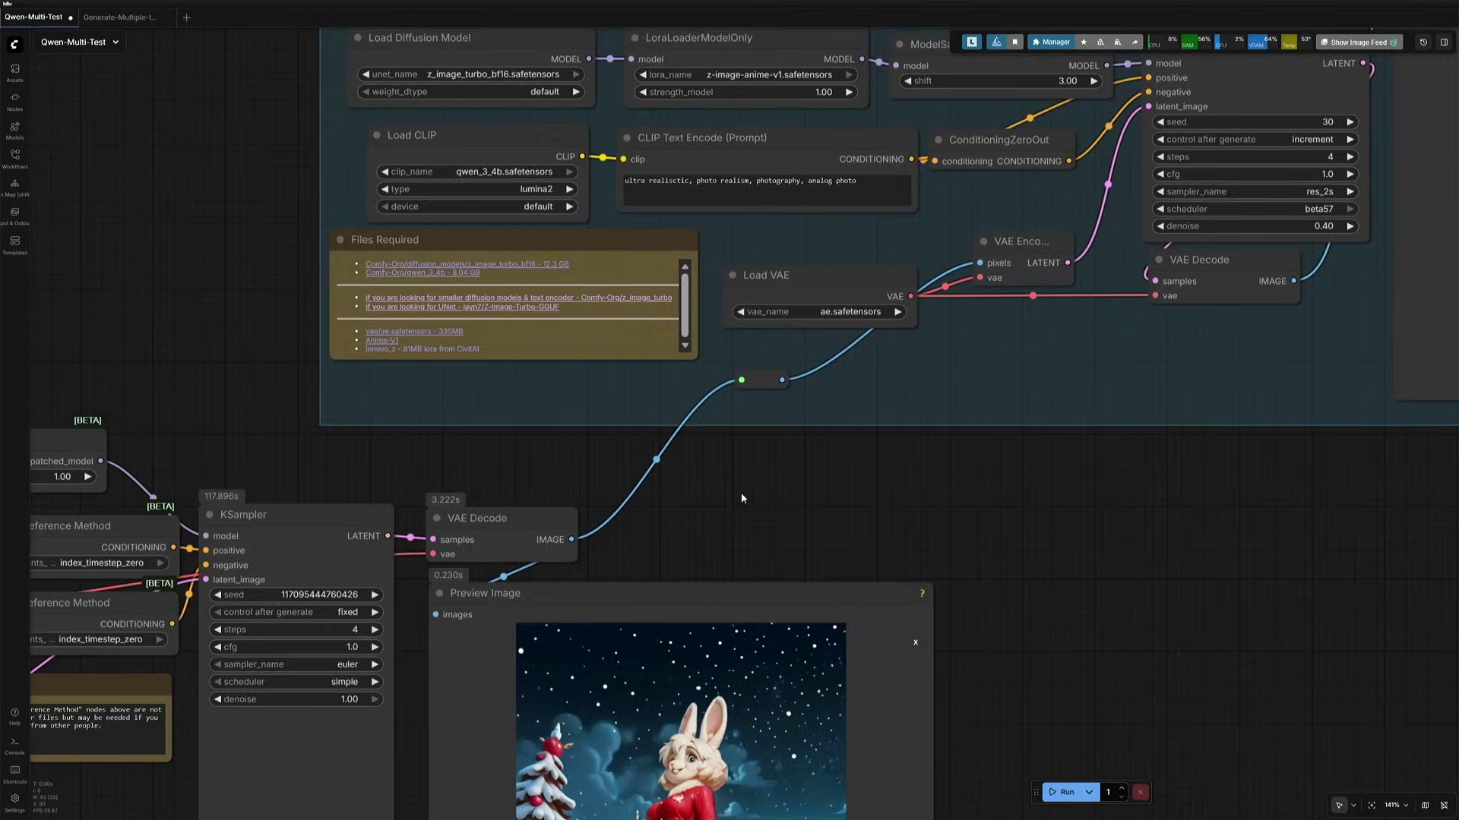
{"action": "scroll", "coordinate": [742, 499], "scroll_direction": "down", "scroll_amount": 2}
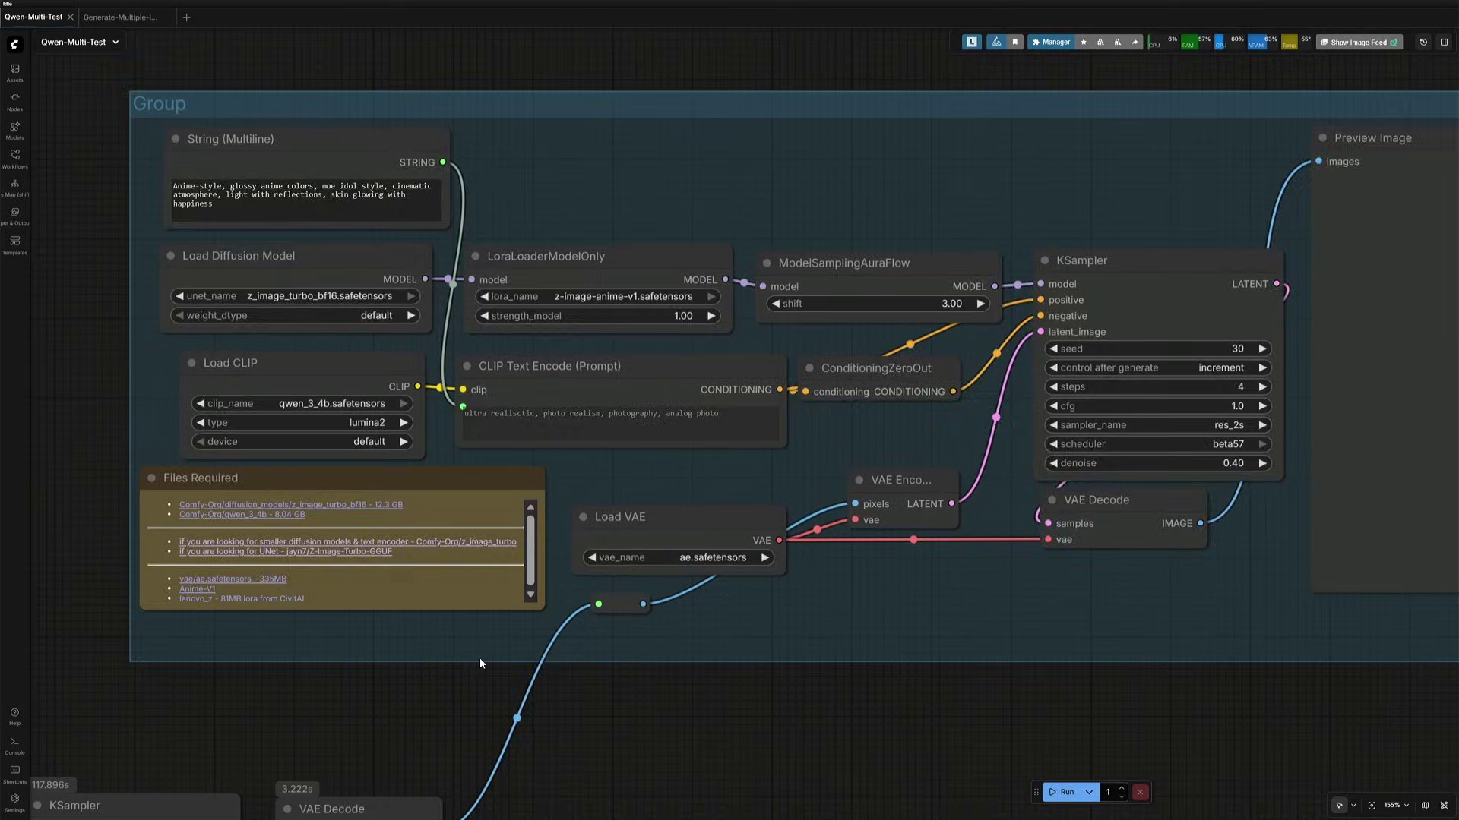
Examine the Qwen KSampler, VAE Decode and Preview Image nodes and their connection to the Z Image Turbo group
{"action": "scroll", "coordinate": [480, 660], "scroll_direction": "down", "scroll_amount": 6}
{"action": "left_click_drag", "start_coordinate": [547, 707], "coordinate": [620, 357]}
{"action": "scroll", "coordinate": [344, 513], "scroll_direction": "up", "scroll_amount": 7}
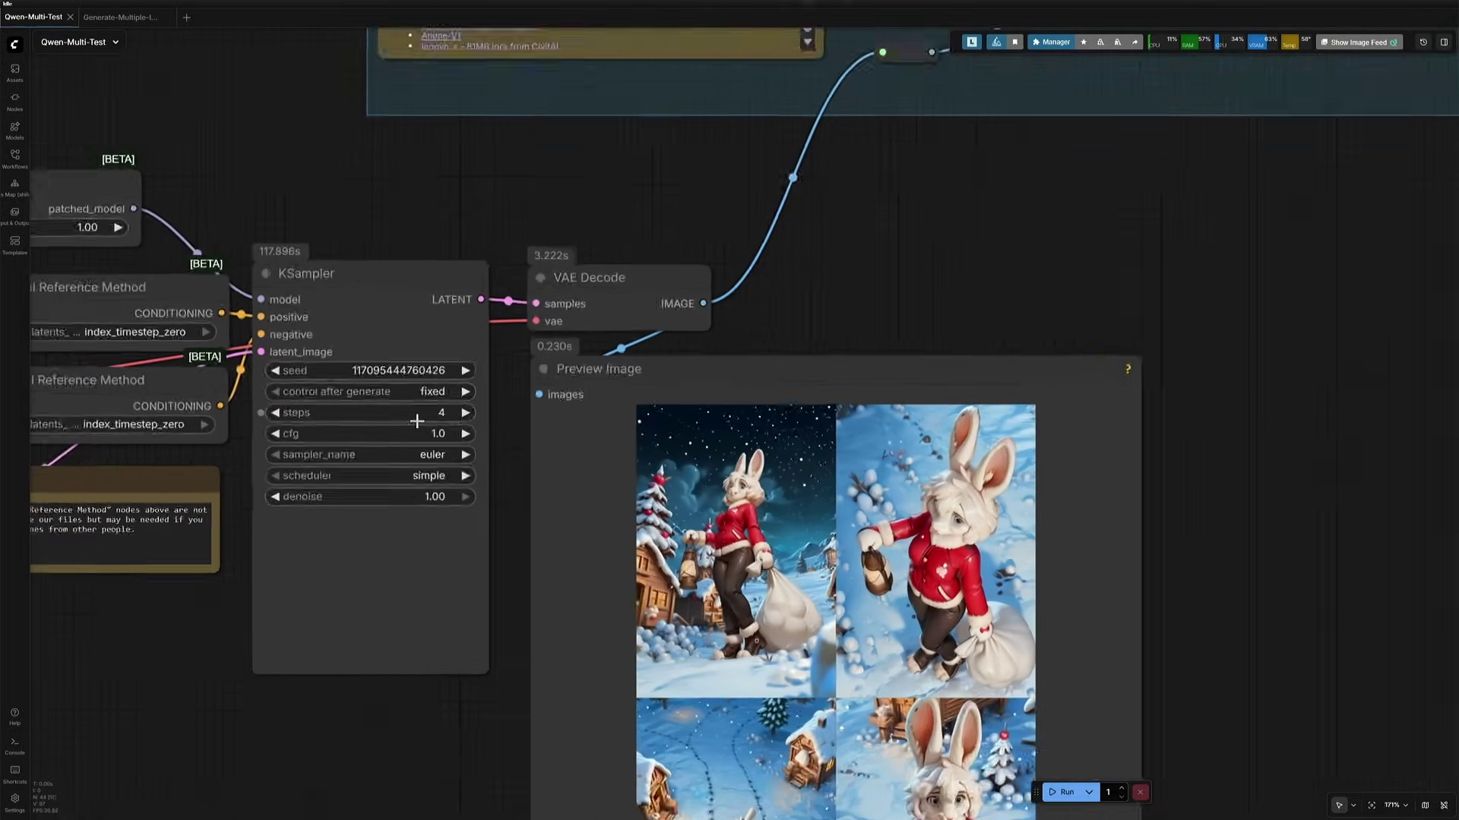
{"action": "scroll", "coordinate": [417, 421], "scroll_direction": "up", "scroll_amount": 2}
{"action": "scroll", "coordinate": [486, 688], "scroll_direction": "down", "scroll_amount": 7}
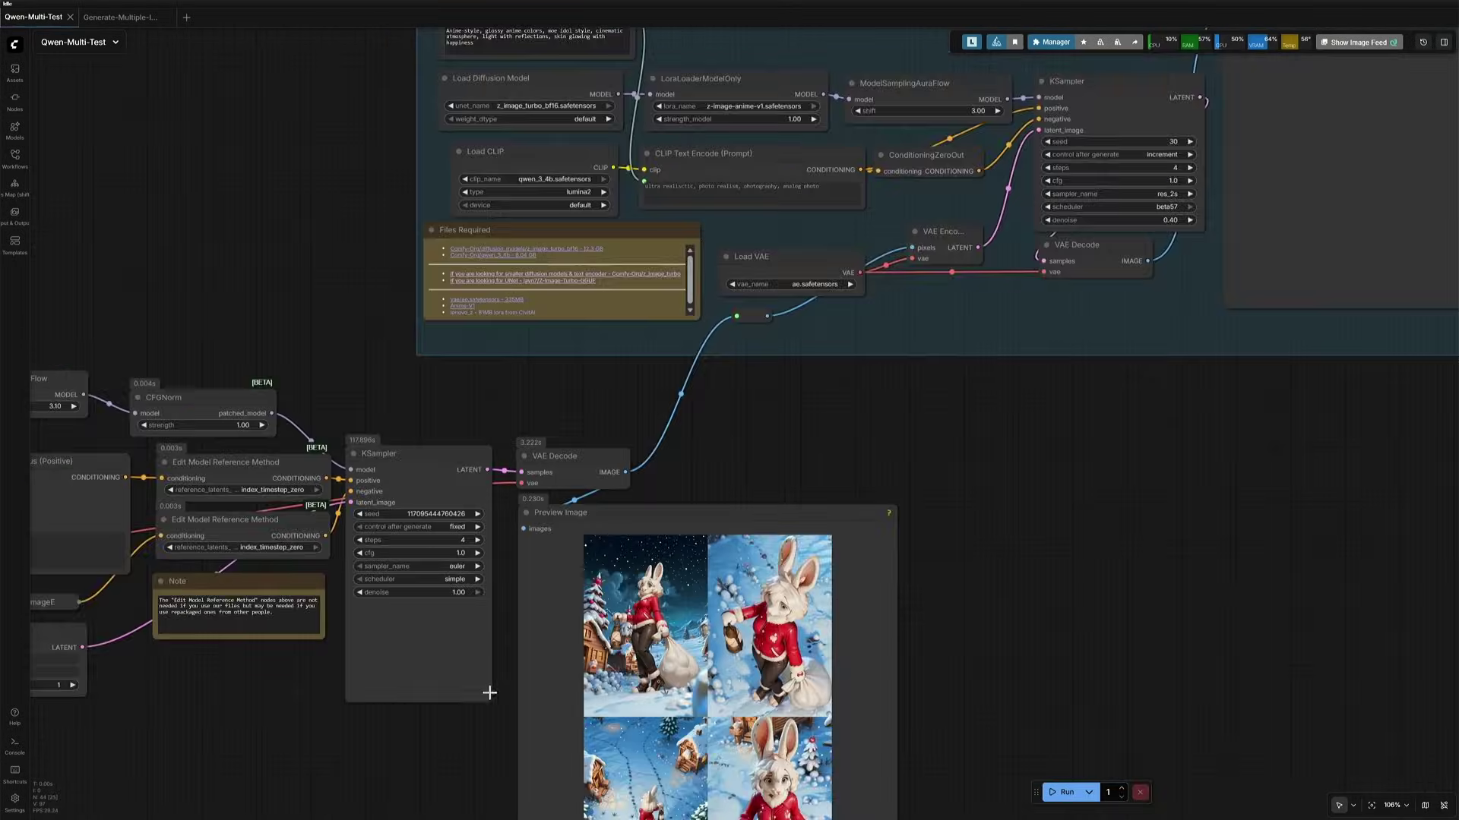
{"action": "left_click_drag", "start_coordinate": [459, 745], "coordinate": [447, 694]}
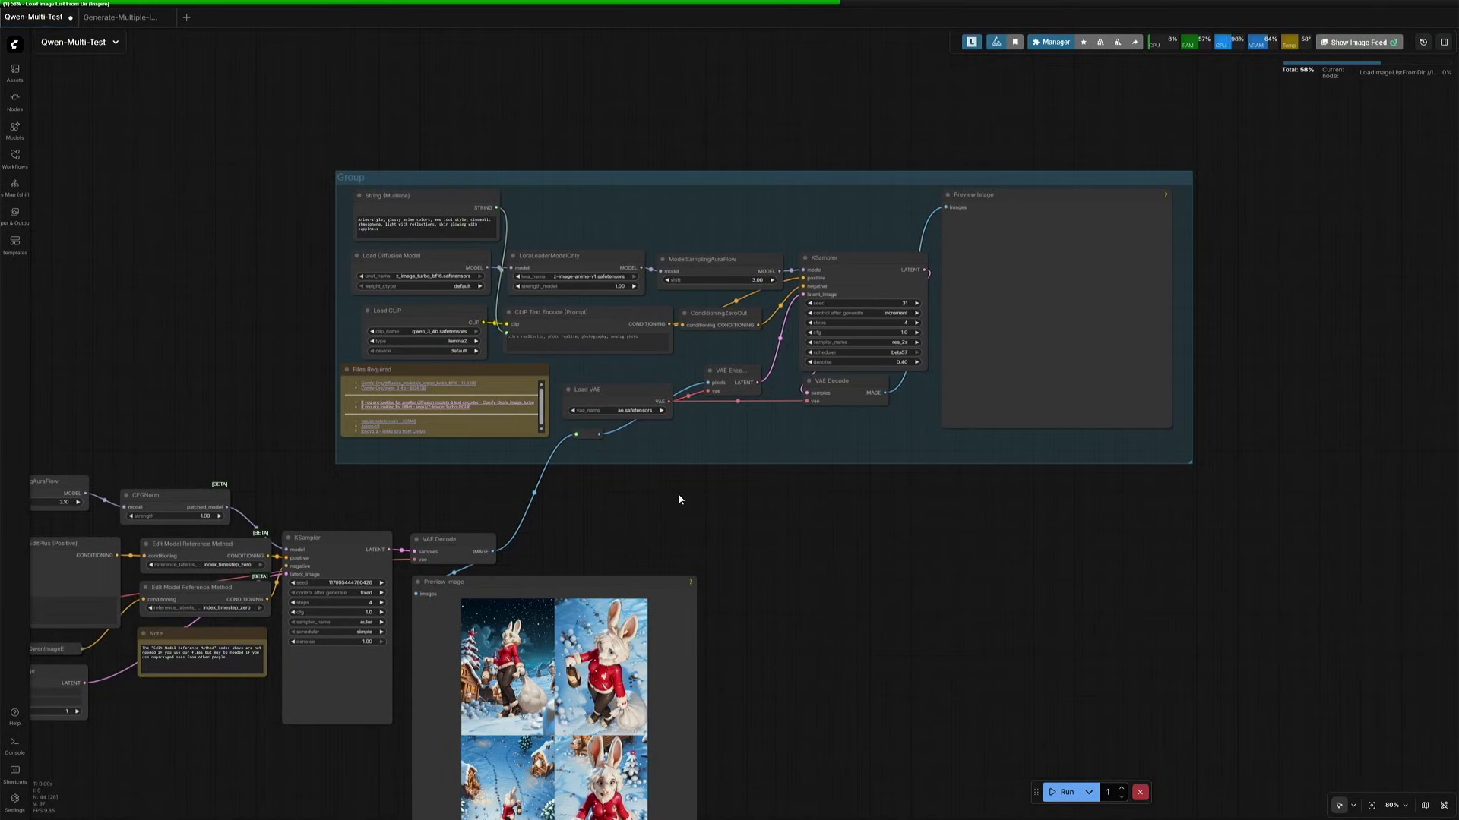
{"action": "scroll", "coordinate": [436, 341], "scroll_direction": "up", "scroll_amount": 4}
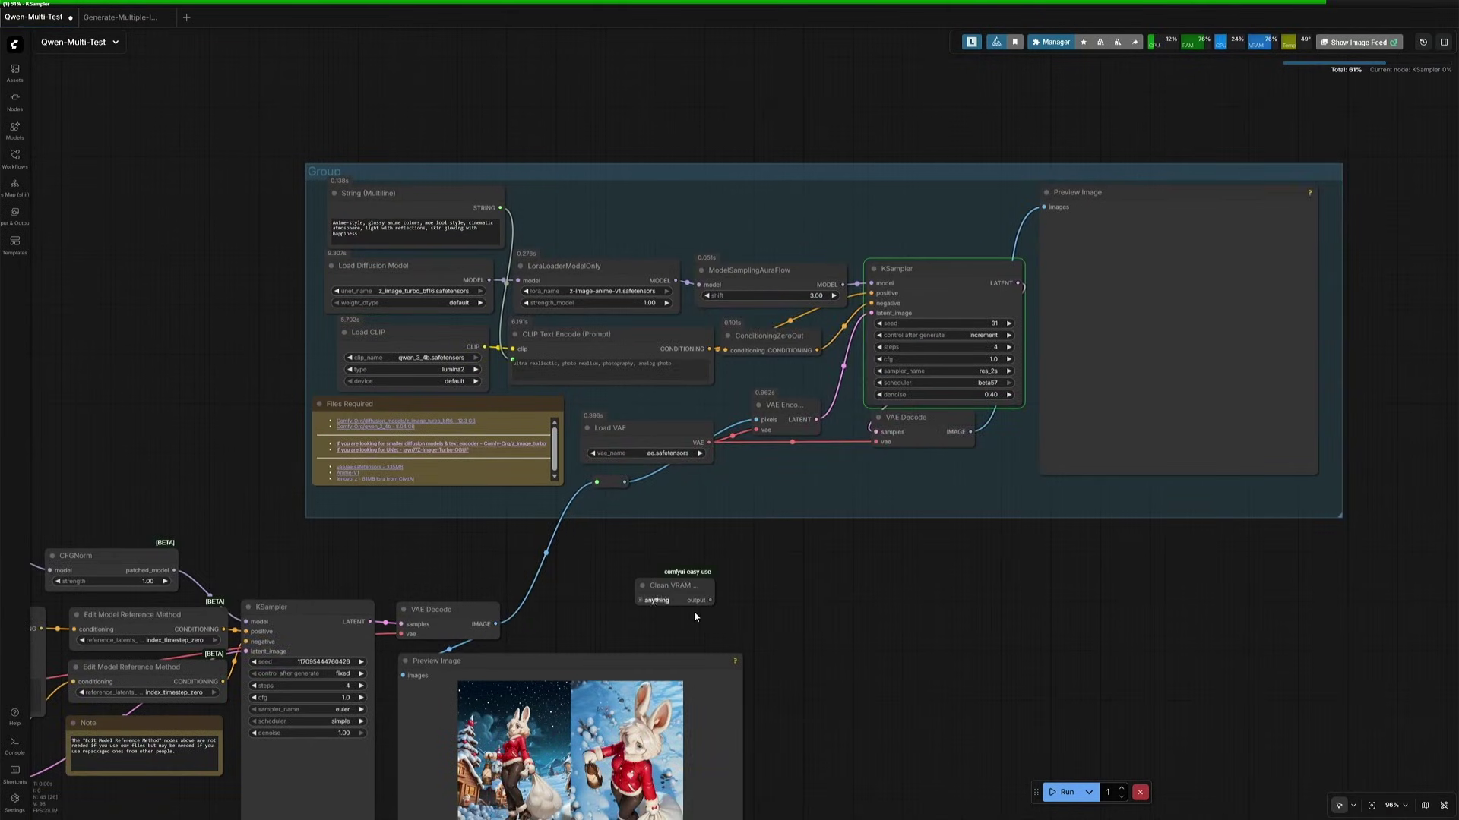
{"action": "scroll", "coordinate": [697, 614], "scroll_direction": "up", "scroll_amount": 3}
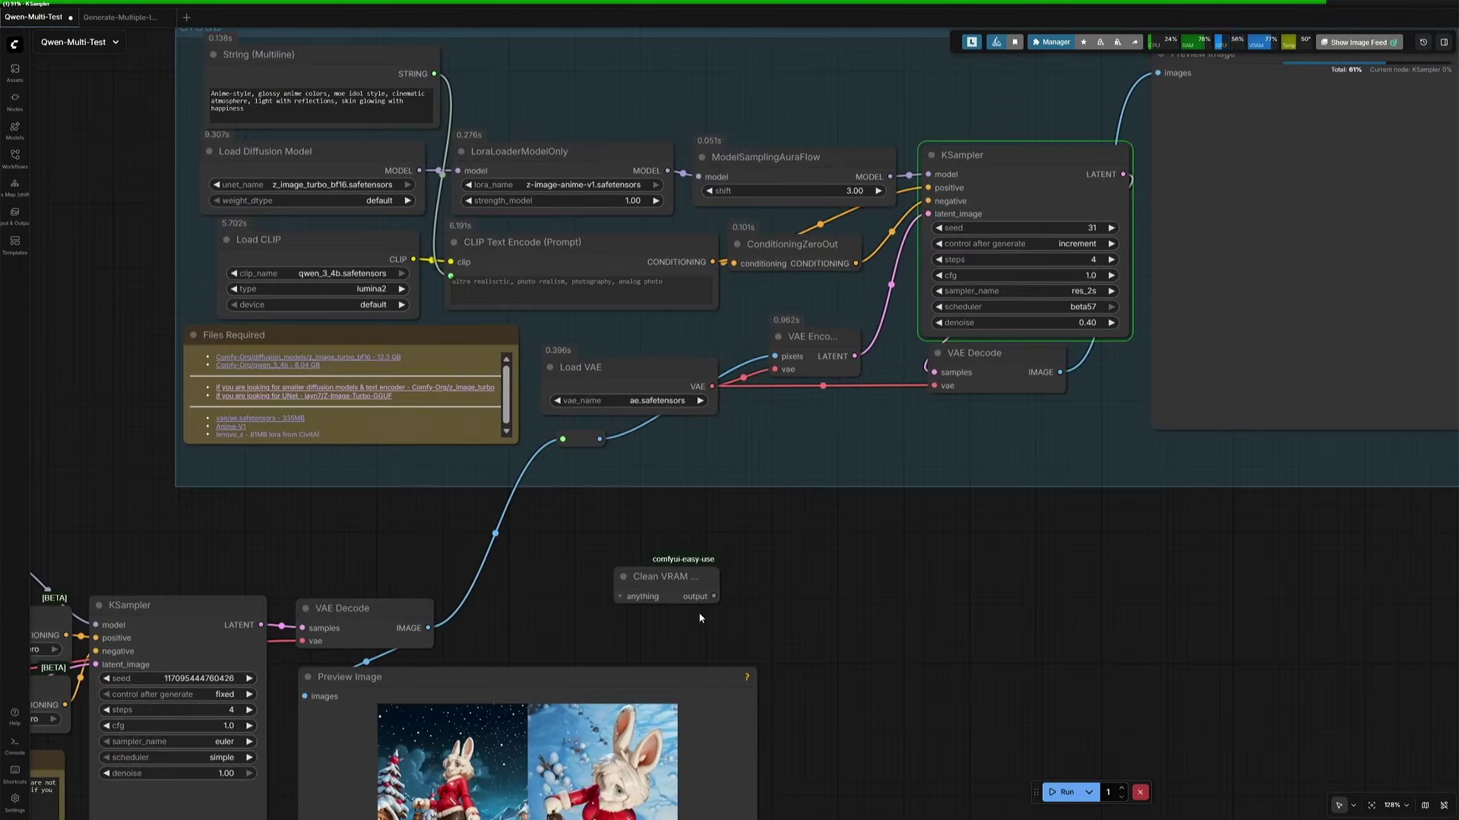
Move the Clean VRAM node closer to the VAE Decode node and search the node library for "clean"
{"action": "left_click_drag", "start_coordinate": [666, 579], "coordinate": [604, 576]}
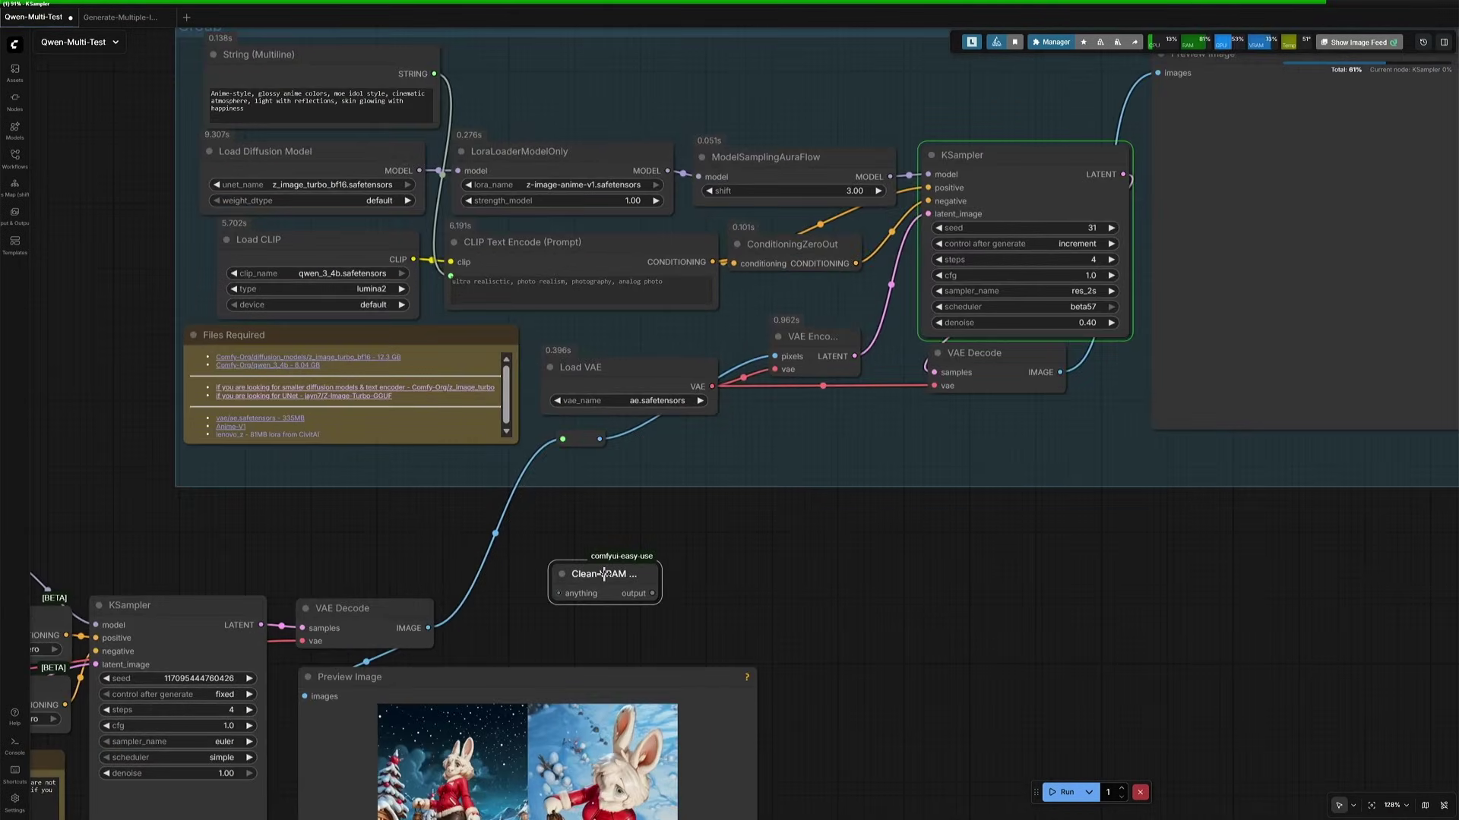
{"action": "double_click", "coordinate": [710, 605]}
{"action": "type", "text": "clean"}
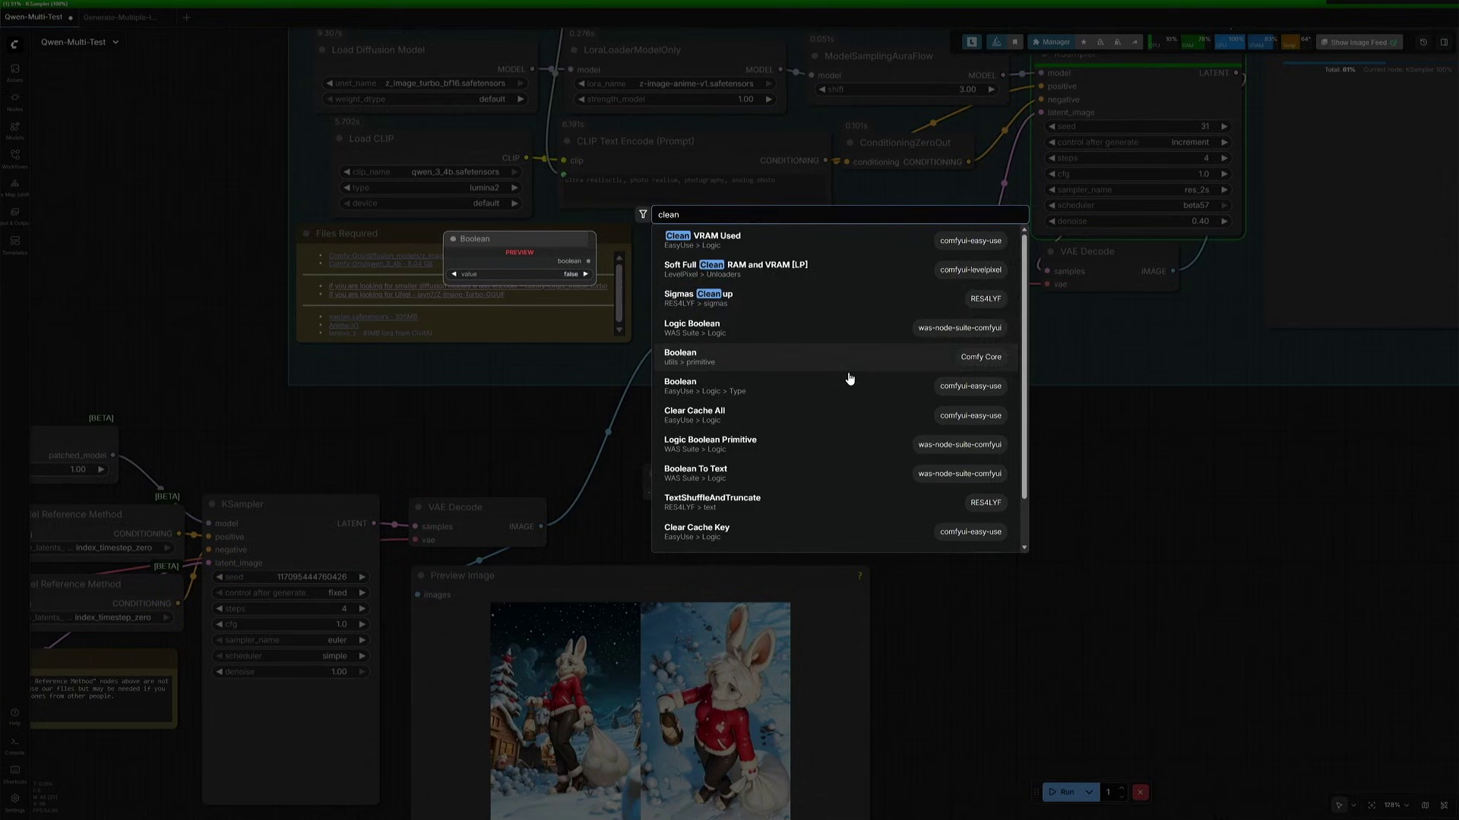
{"action": "scroll", "coordinate": [848, 378], "scroll_direction": "down", "scroll_amount": 1}
{"action": "scroll", "coordinate": [848, 377], "scroll_direction": "up", "scroll_amount": 1}
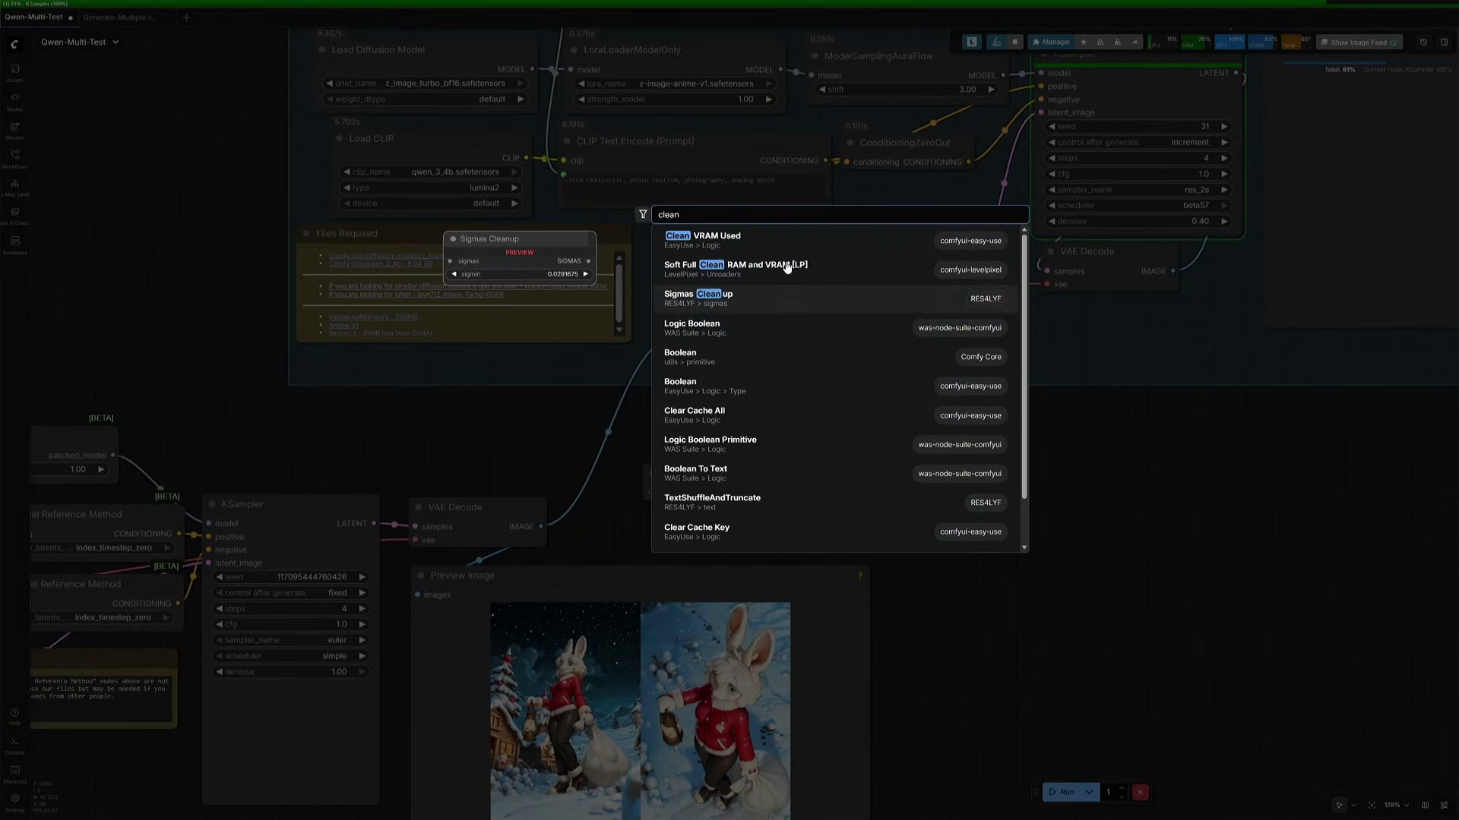
Search the node library for "Vram", add a VRAM Debug node and position it below the Z Image Turbo group
{"action": "key", "text": "ctrl+a"}
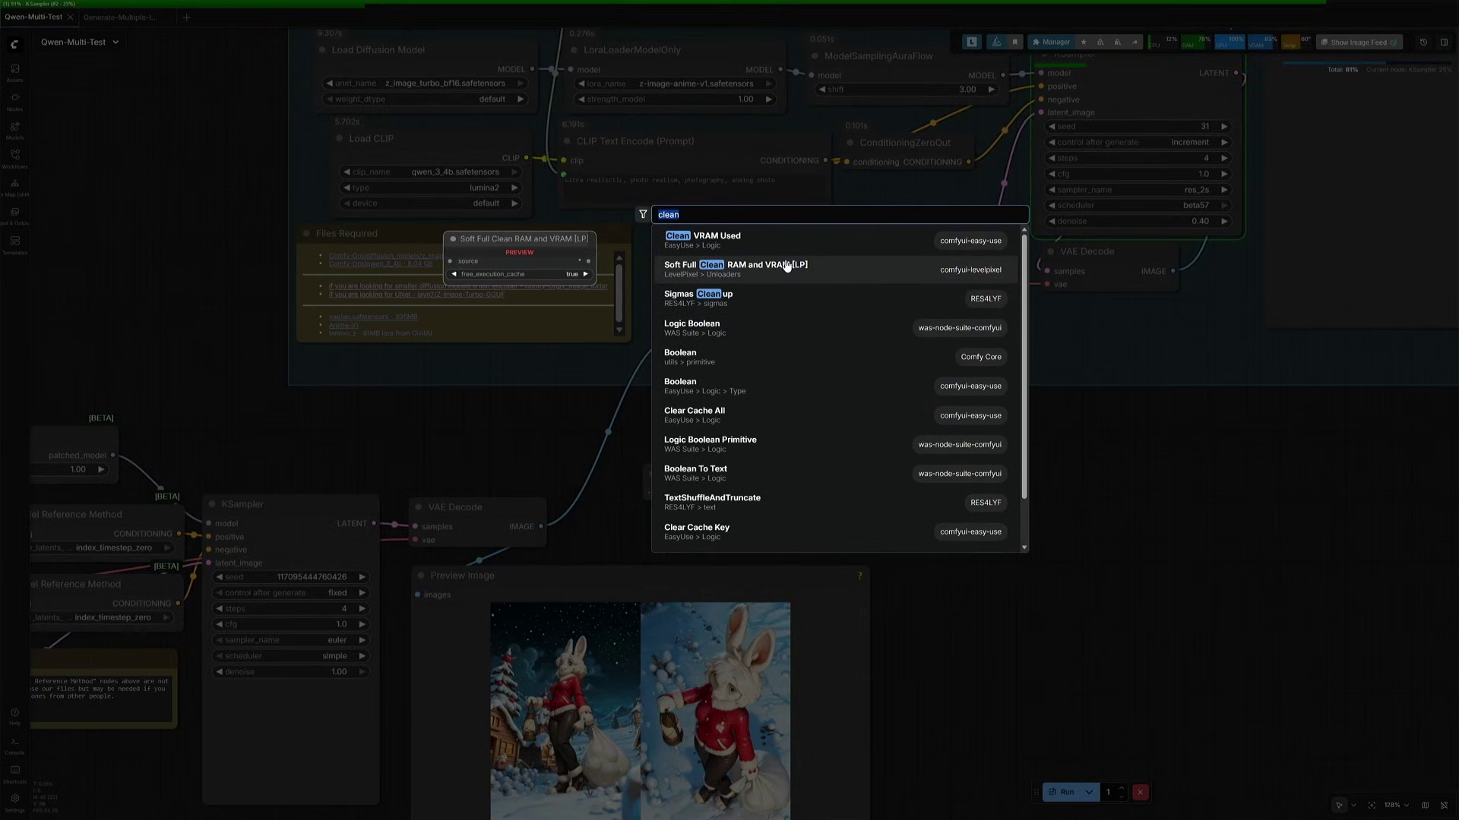
{"action": "type", "text": "Vram"}
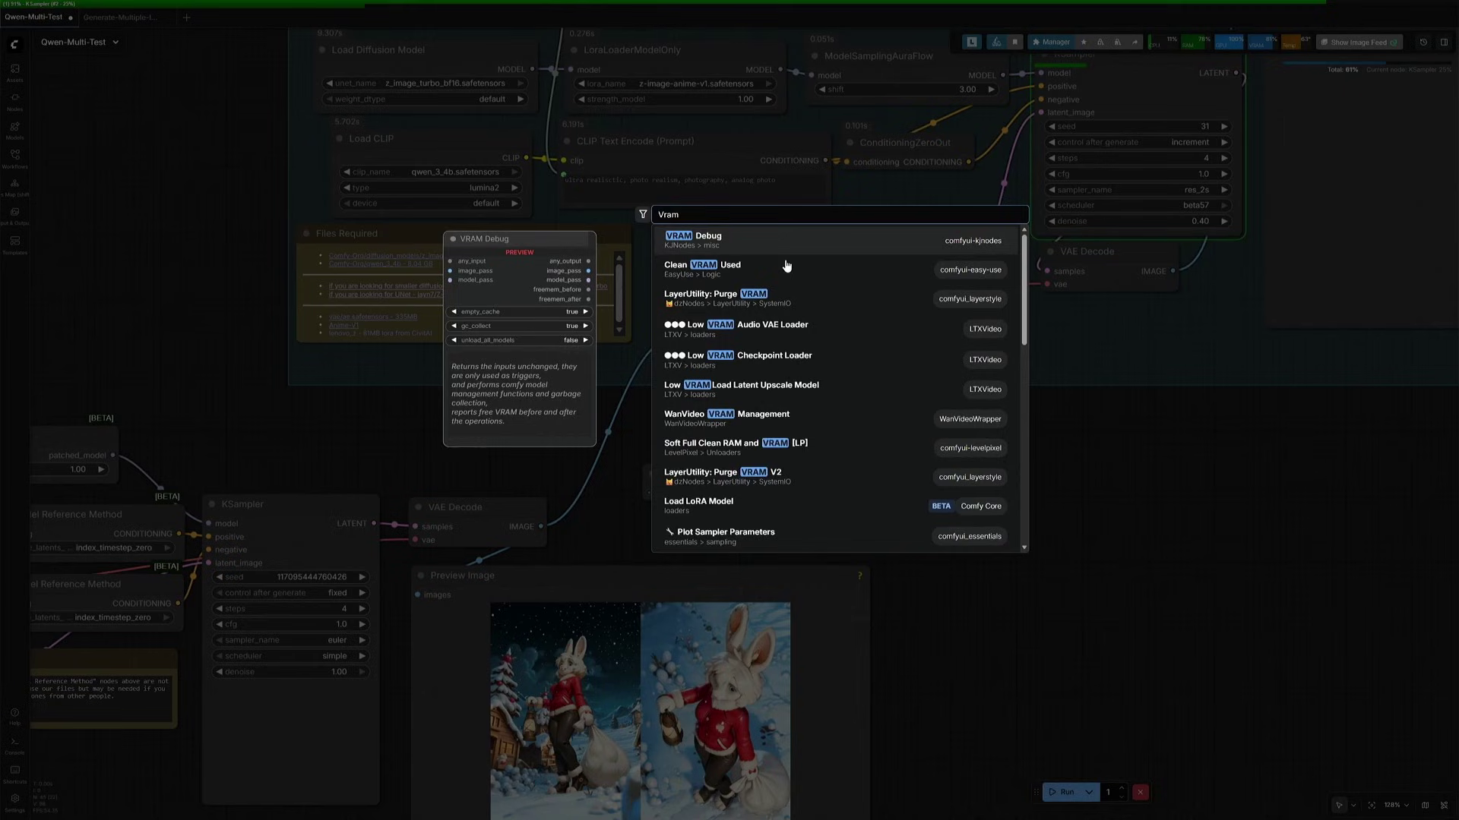
{"action": "left_click", "coordinate": [723, 242]}
{"action": "left_click_drag", "start_coordinate": [721, 488], "coordinate": [807, 452]}
Compare the first rabbit image in the two neighbouring Preview Image nodes at closer range
{"action": "left_click", "coordinate": [619, 401]}
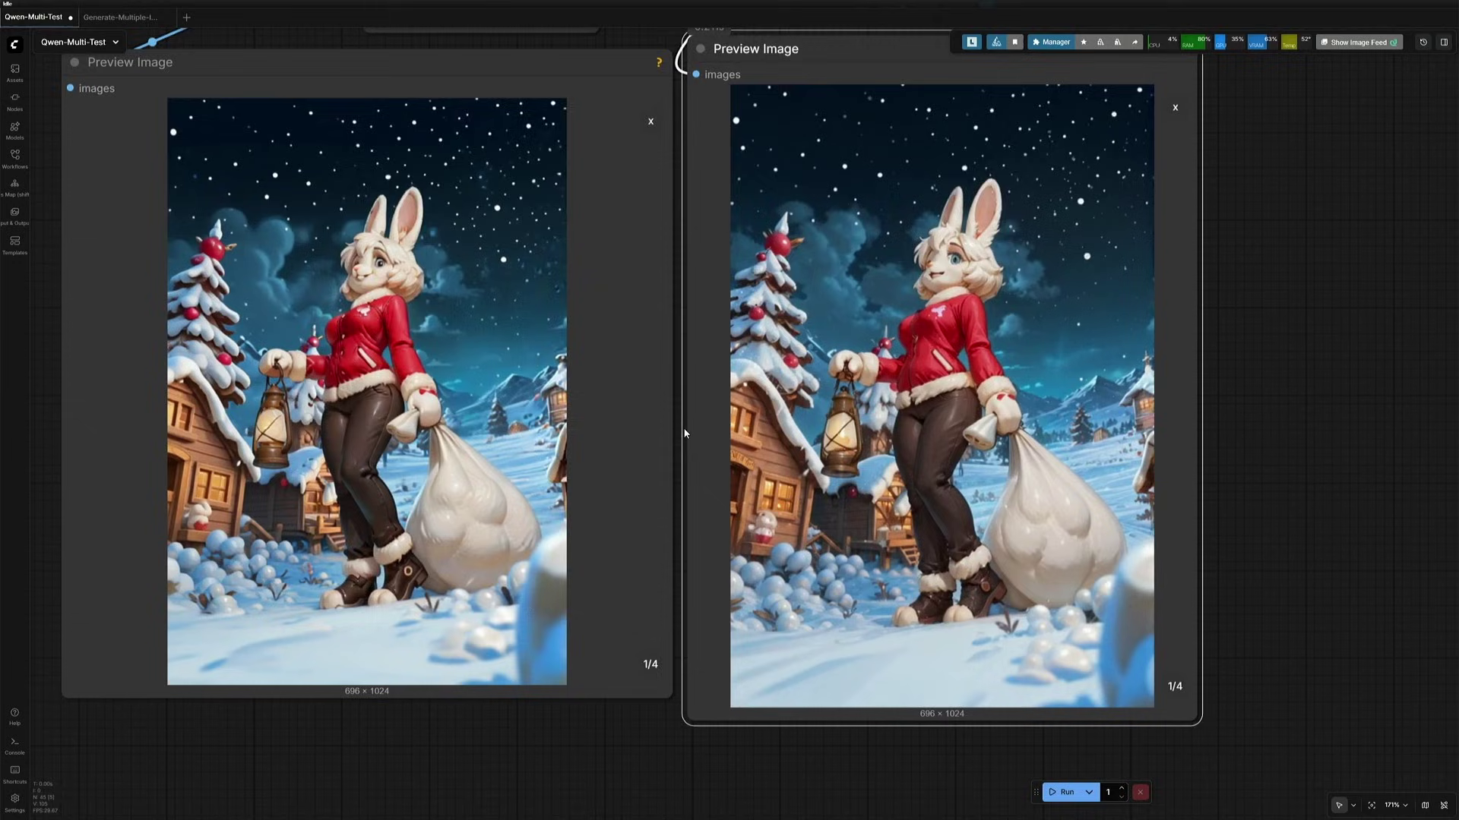
{"action": "scroll", "coordinate": [672, 417], "scroll_direction": "up", "scroll_amount": 4}
{"action": "left_click_drag", "start_coordinate": [679, 407], "coordinate": [769, 472]}
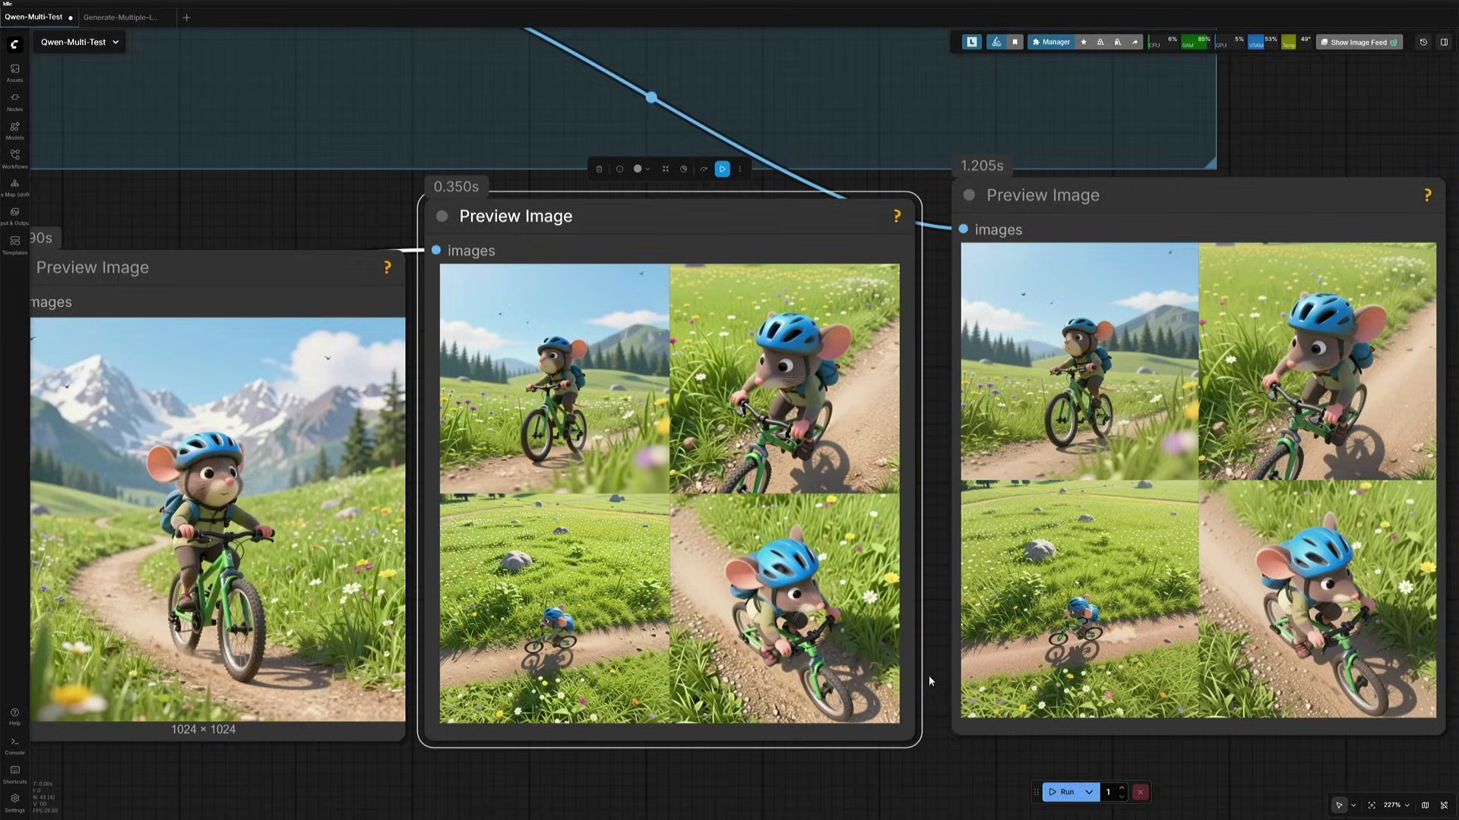
Enlarge the first cycling mouse image in both multi-image previews, and advance both to the second image
{"action": "left_click", "coordinate": [619, 409]}
{"action": "left_click", "coordinate": [1136, 420]}
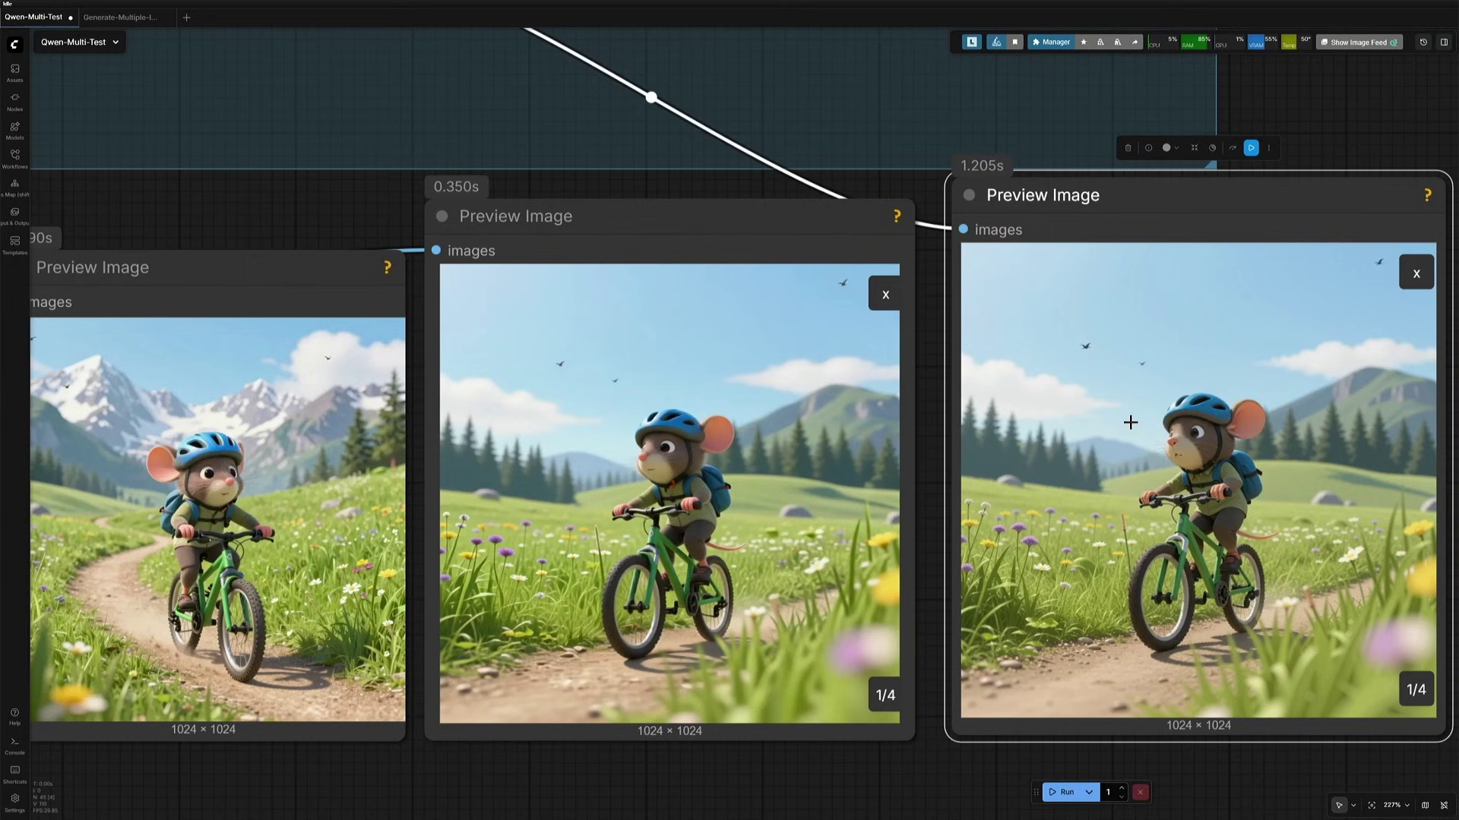
{"action": "key", "text": "Right"}
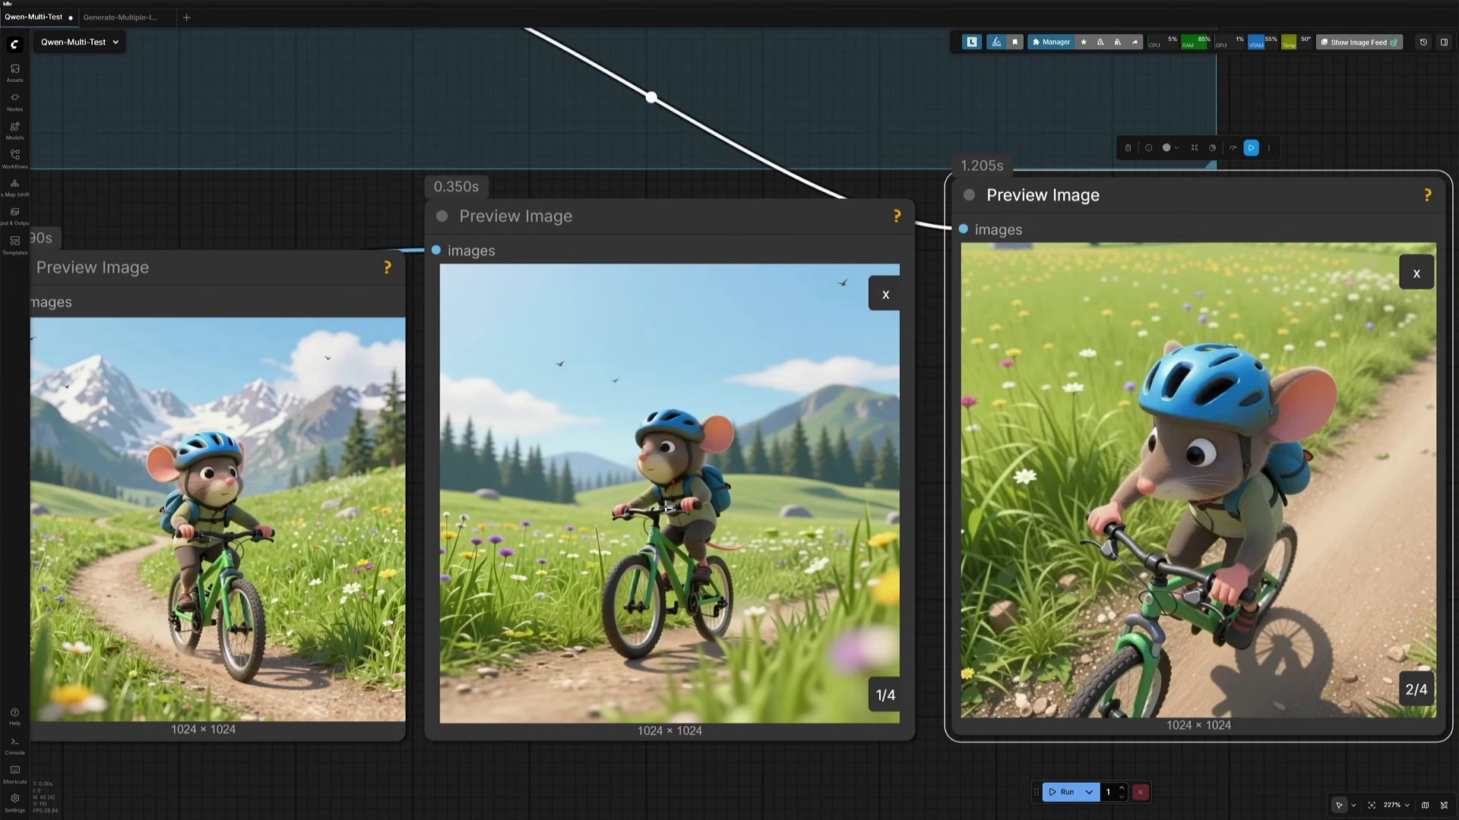
{"action": "left_click", "coordinate": [596, 219]}
{"action": "key", "text": "Right"}
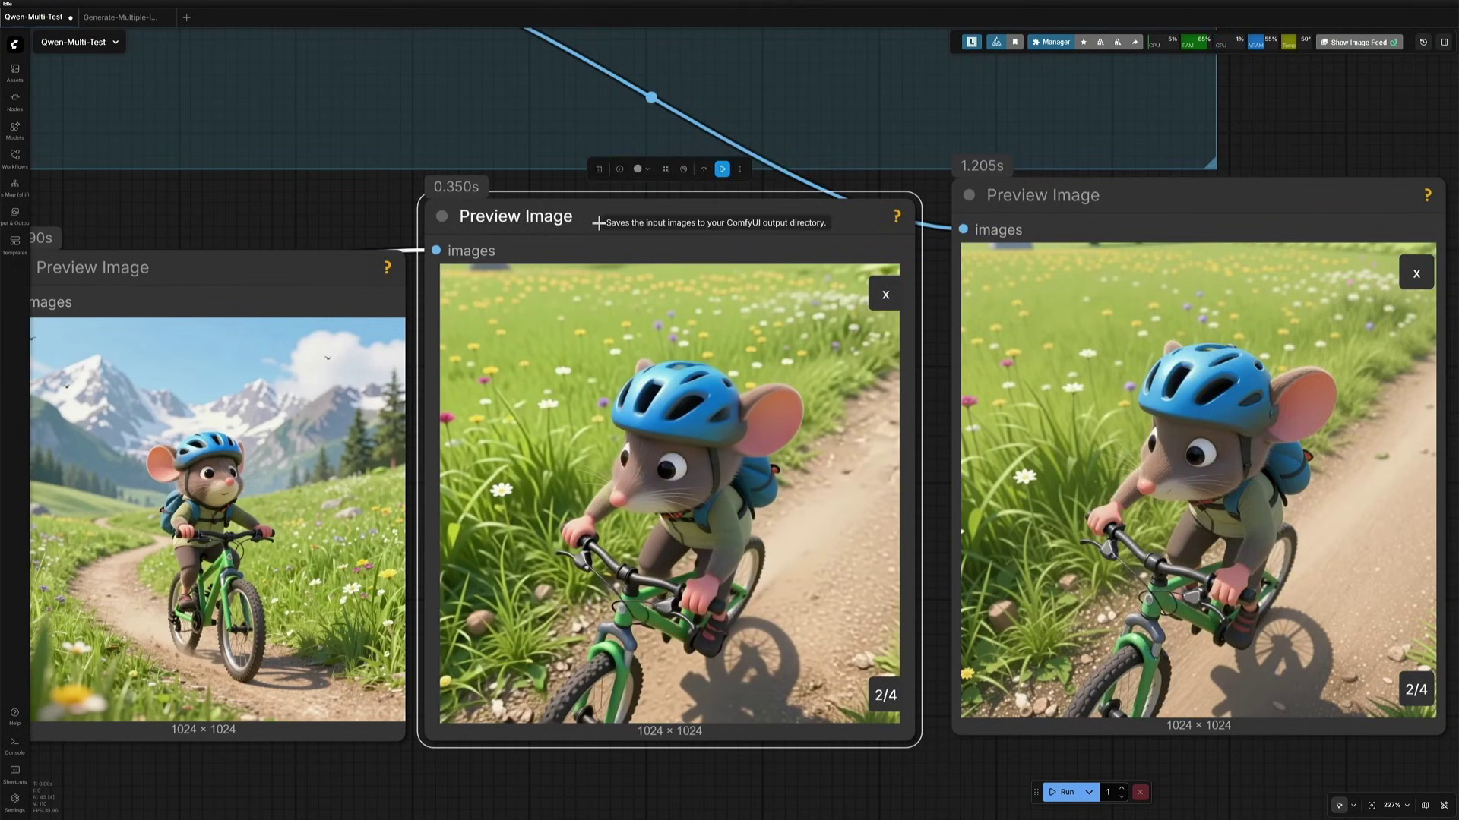
Compare the third and fourth cycling mouse images side by side in both multi-image previews
{"action": "scroll", "coordinate": [599, 223], "scroll_direction": "up", "scroll_amount": 1}
{"action": "key", "text": "Right"}
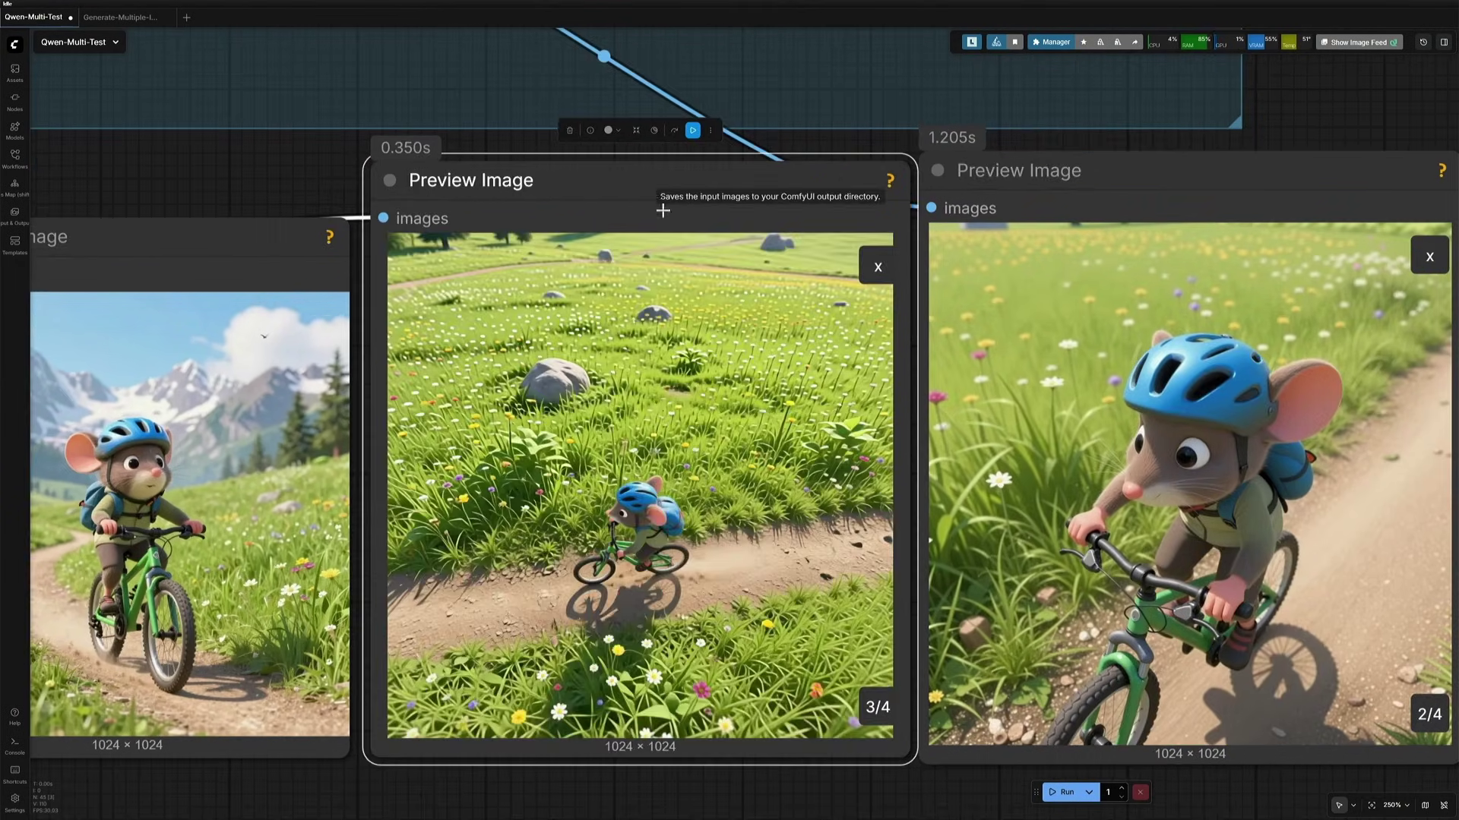
{"action": "left_click", "coordinate": [1039, 174]}
{"action": "key", "text": "Right"}
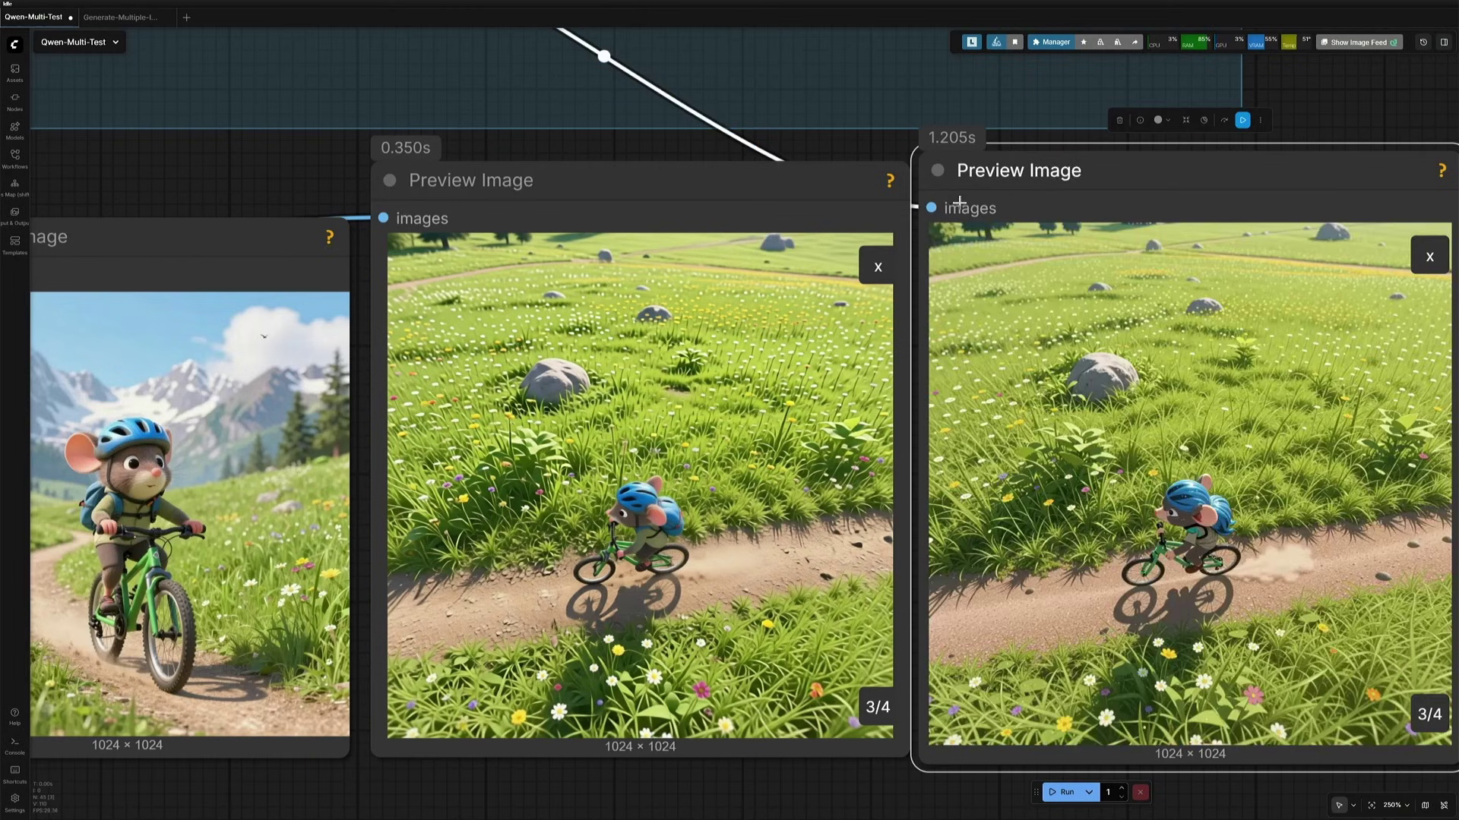
{"action": "left_click", "coordinate": [204, 251]}
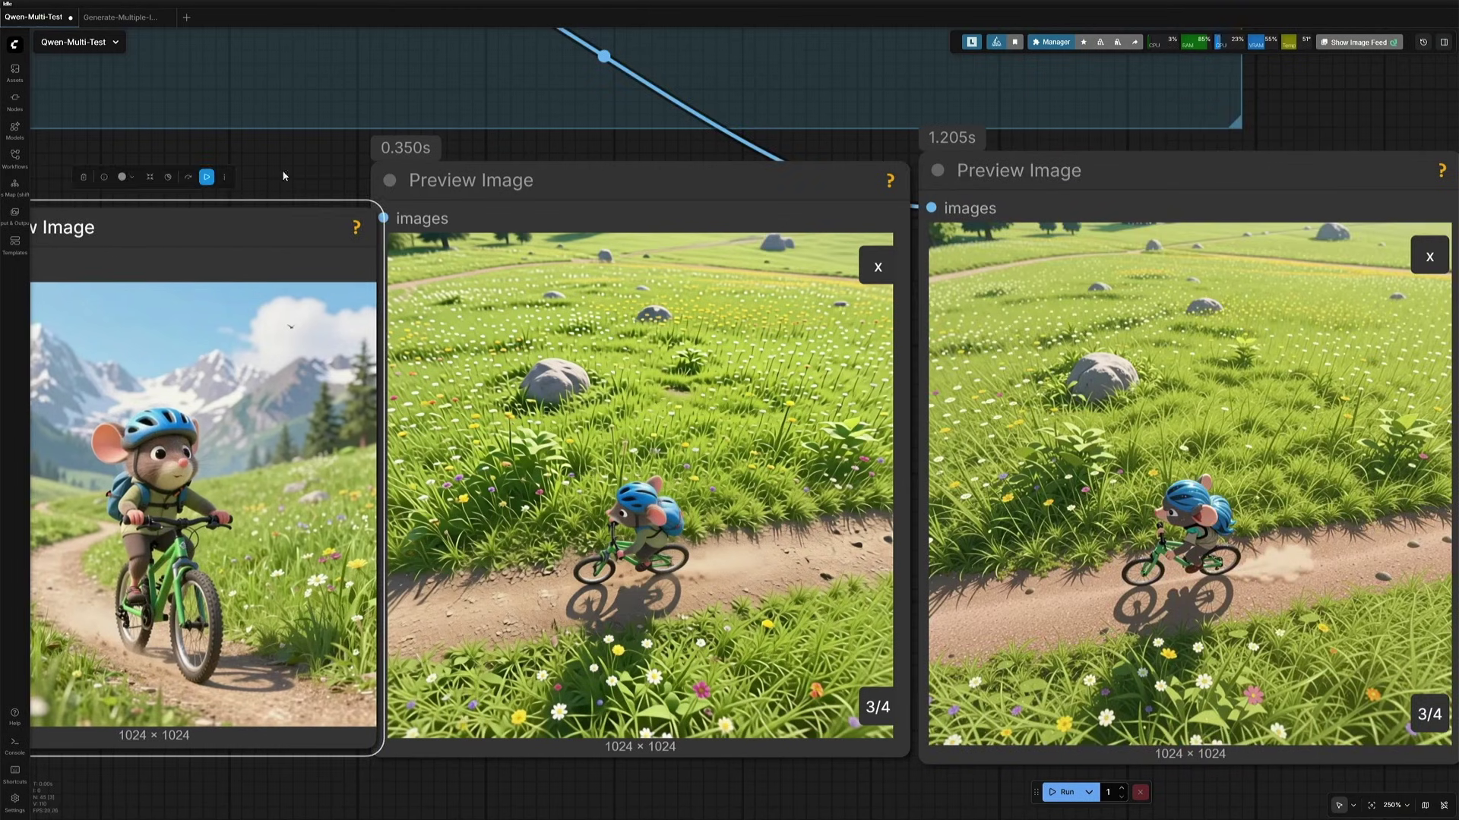
{"action": "left_click", "coordinate": [684, 180]}
{"action": "key", "text": "Right"}
{"action": "left_click", "coordinate": [1030, 159]}
{"action": "key", "text": "Right"}
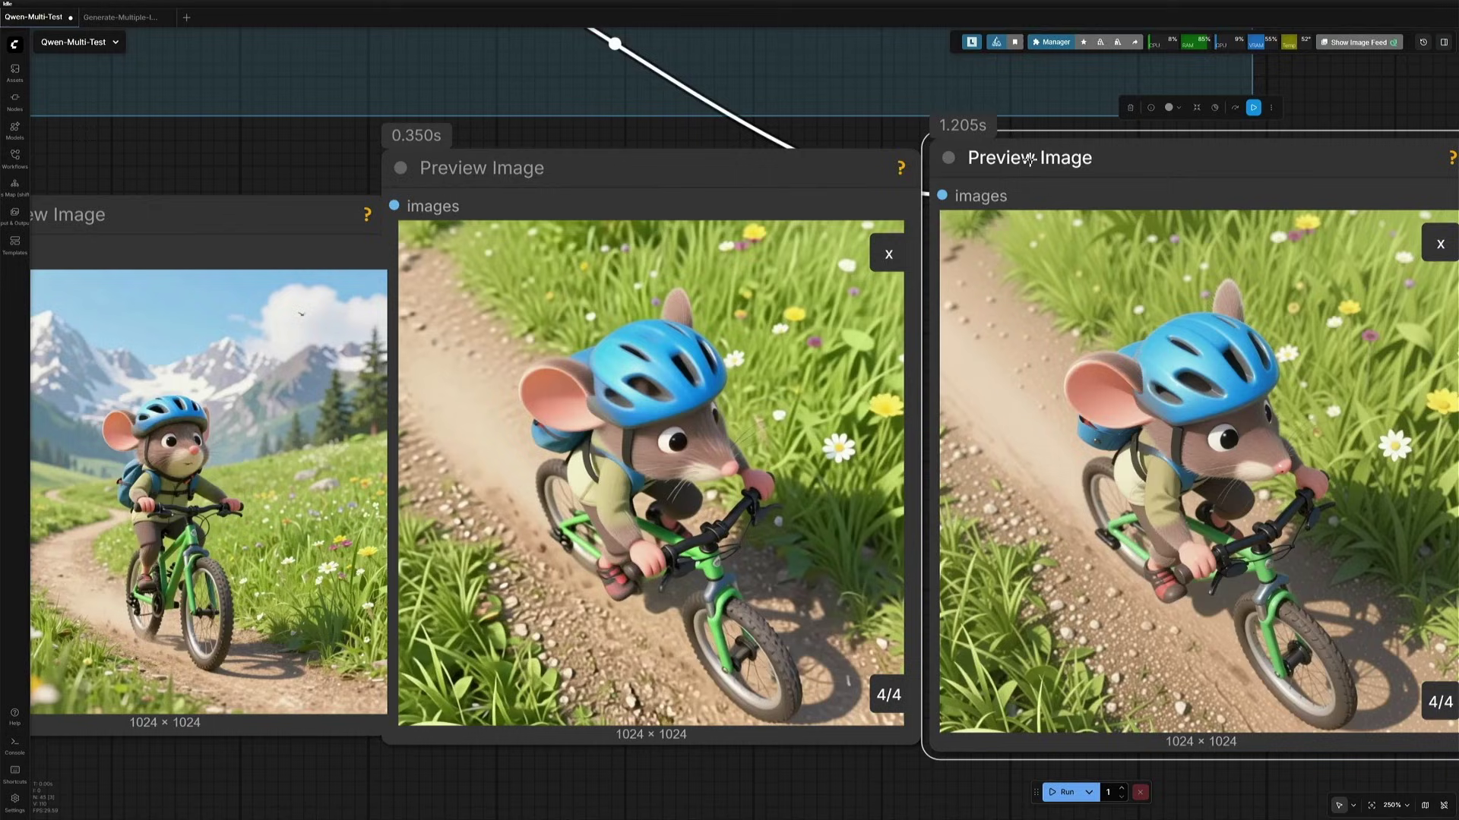
Cycle both mouse previews back to the first image and show the Z Image Turbo group's KSampler settings
{"action": "scroll", "coordinate": [645, 188], "scroll_direction": "down", "scroll_amount": 1}
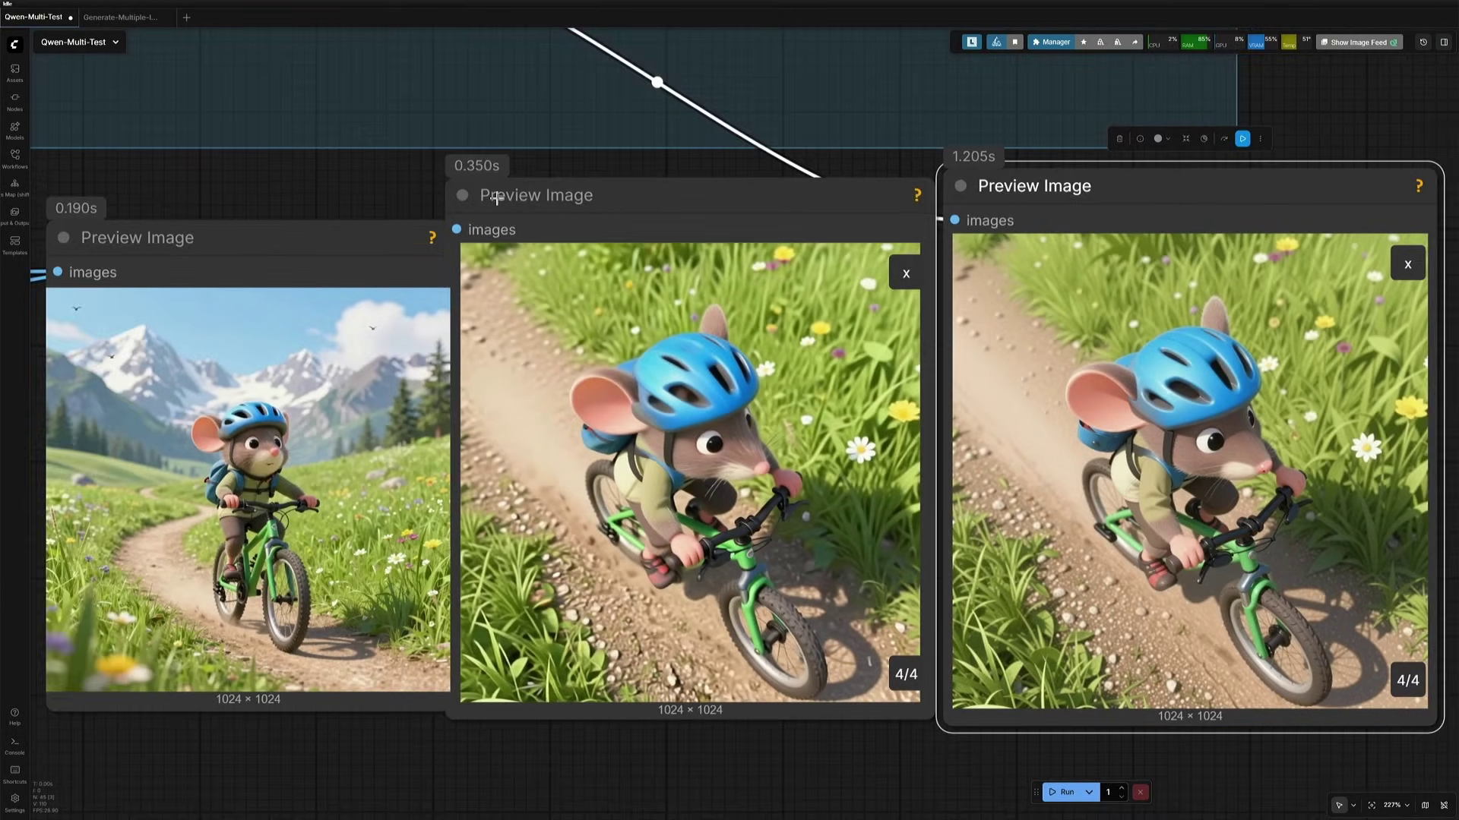
{"action": "left_click", "coordinate": [630, 193]}
{"action": "key", "text": "Right"}
{"action": "left_click", "coordinate": [1014, 203]}
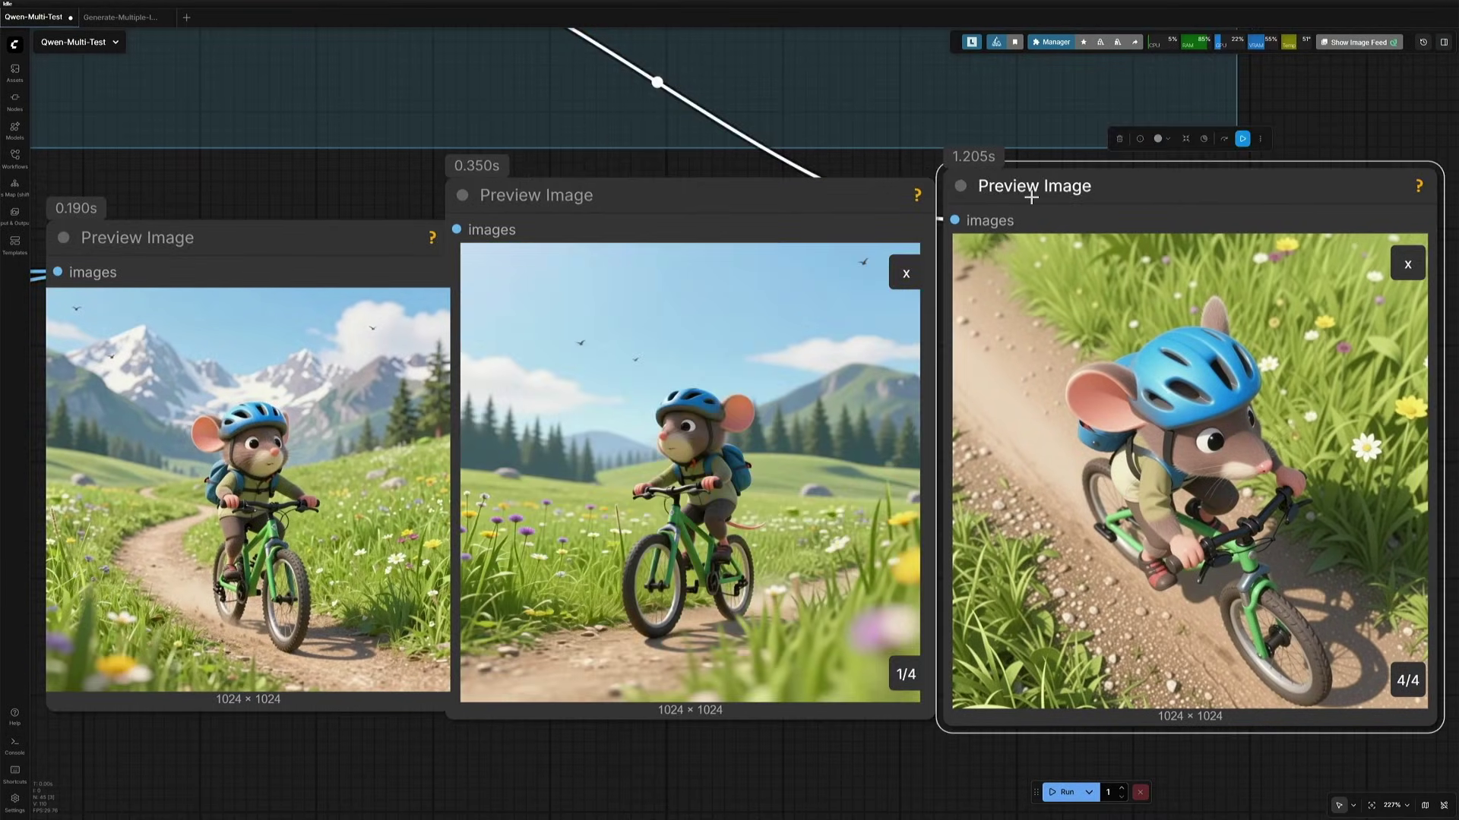
{"action": "key", "text": "Right"}
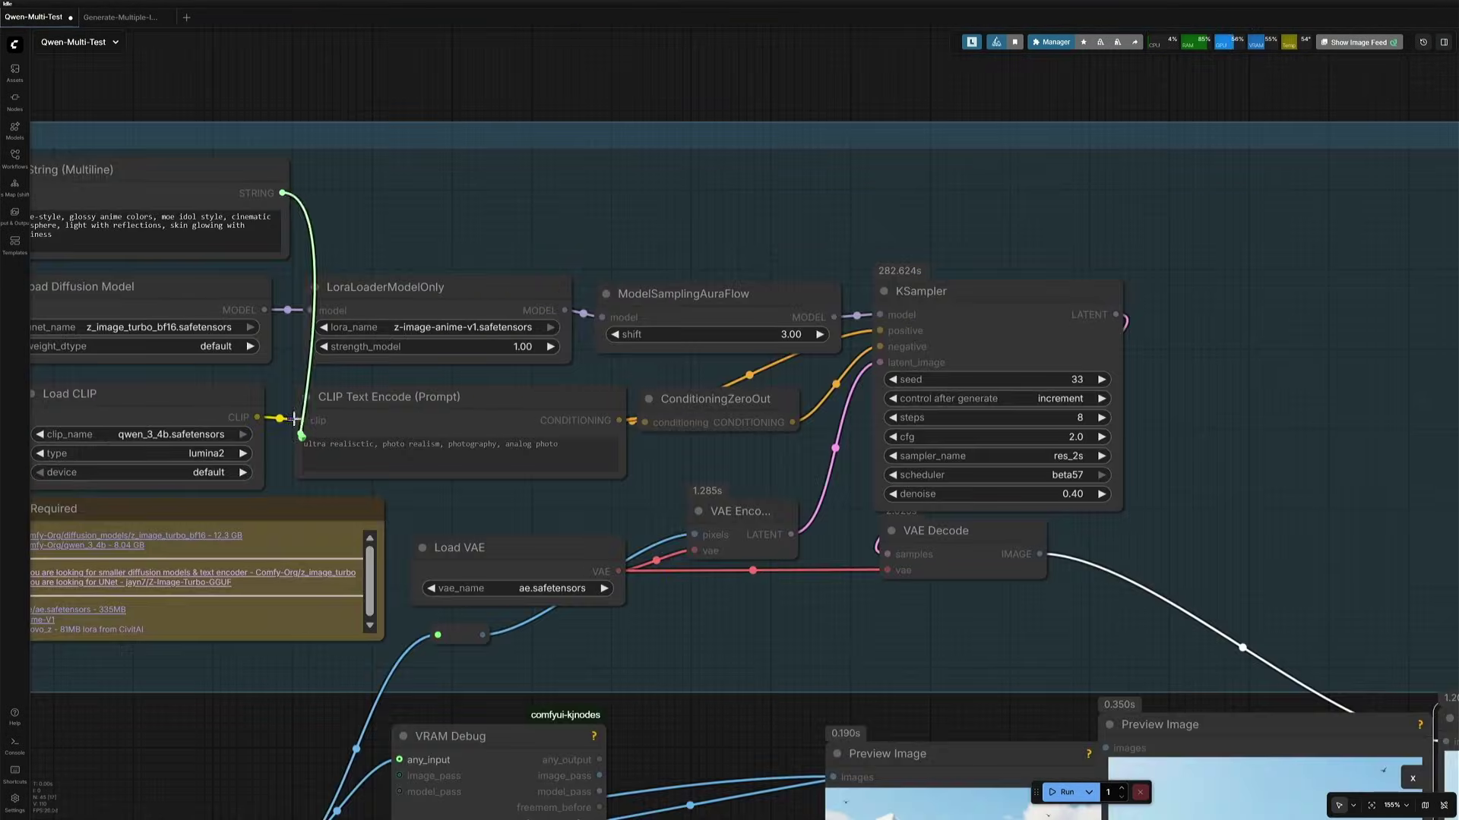
{"action": "left_click_drag", "start_coordinate": [294, 418], "coordinate": [329, 203]}
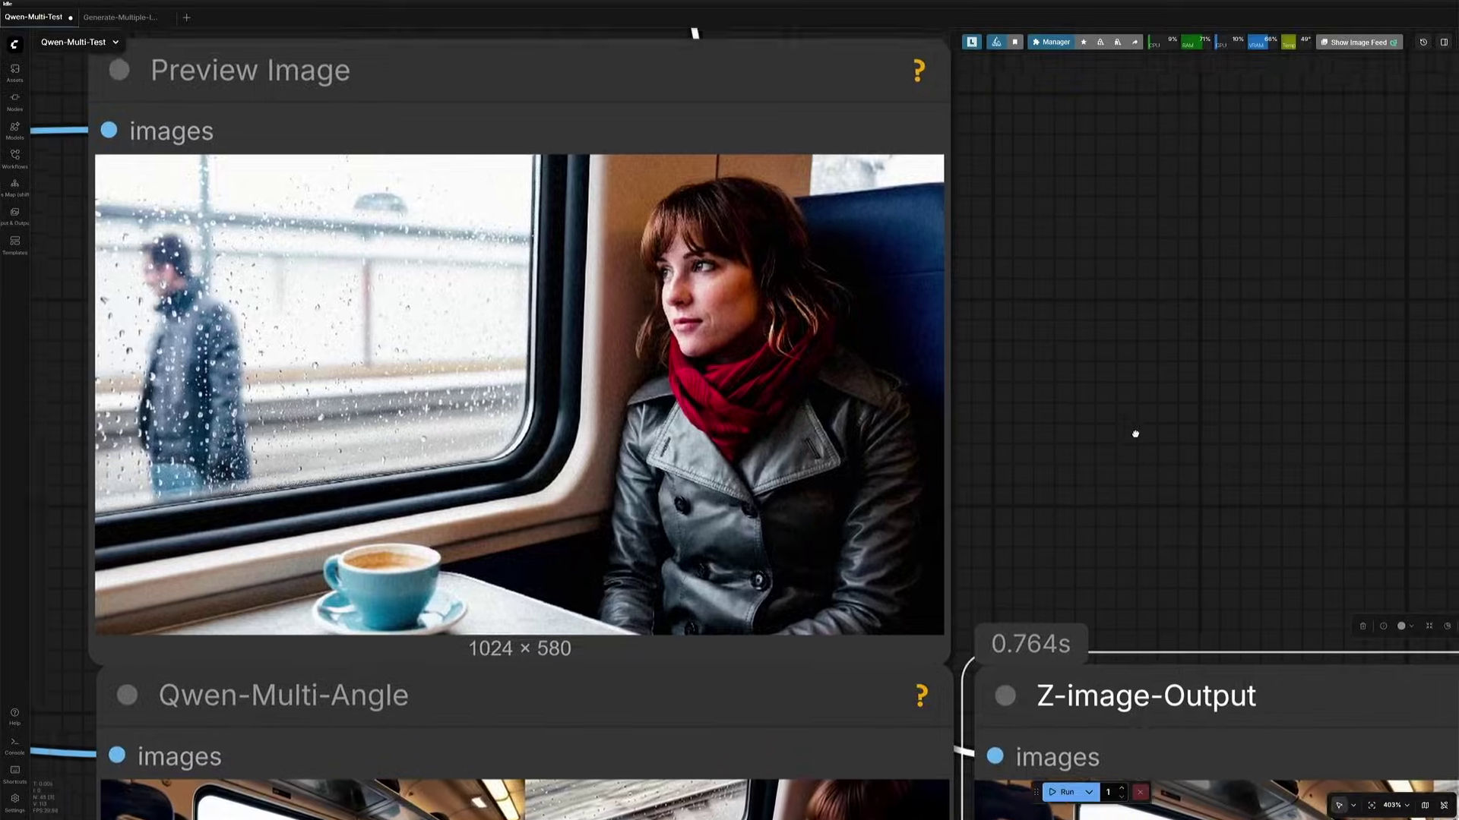
{"action": "left_click_drag", "start_coordinate": [1133, 433], "coordinate": [1133, 407]}
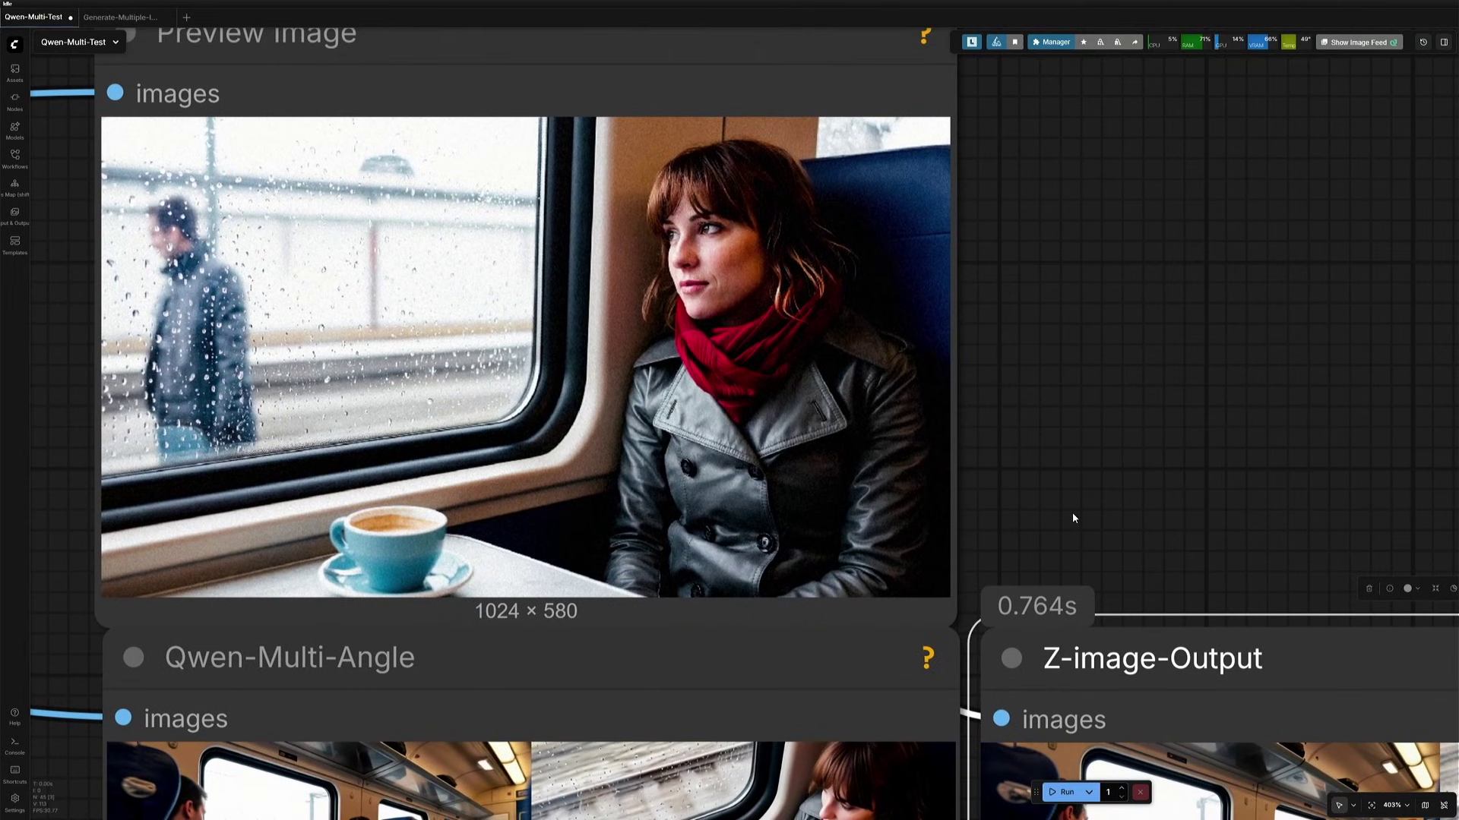
Enlarge the first train image in both the Qwen-Multi-Angle and Z-image-Output preview nodes
{"action": "left_click_drag", "start_coordinate": [1073, 514], "coordinate": [759, 158]}
{"action": "scroll", "coordinate": [760, 158], "scroll_direction": "down", "scroll_amount": 2}
{"action": "left_click", "coordinate": [251, 422]}
{"action": "left_click_drag", "start_coordinate": [768, 434], "coordinate": [825, 413]}
{"action": "scroll", "coordinate": [825, 412], "scroll_direction": "down", "scroll_amount": 1}
{"action": "left_click", "coordinate": [825, 412]}
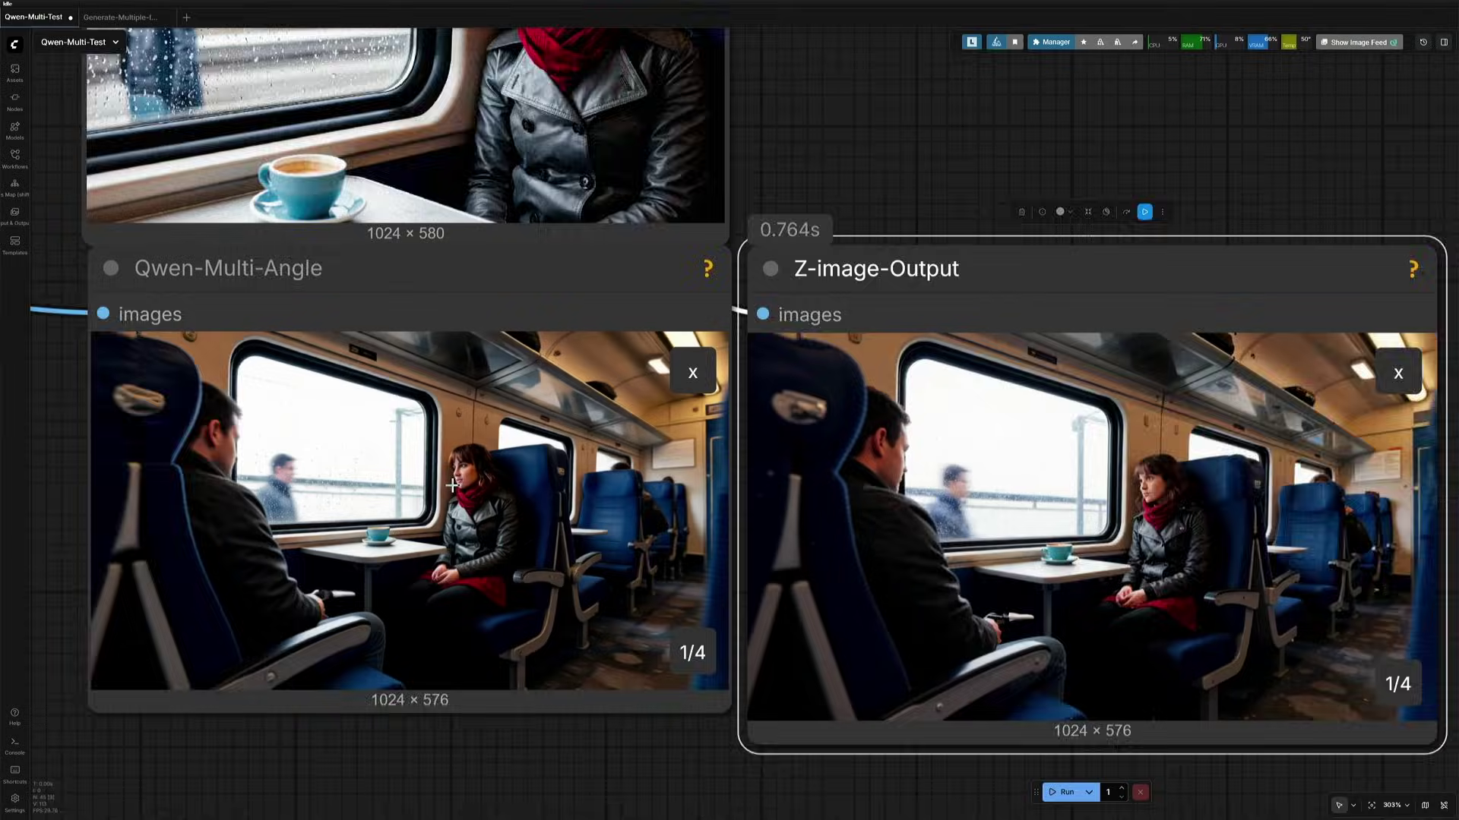
Inspect the seated woman up close in the first train image of both Qwen-Multi-Angle and Z-image-Output
{"action": "scroll", "coordinate": [471, 479], "scroll_direction": "up", "scroll_amount": 8}
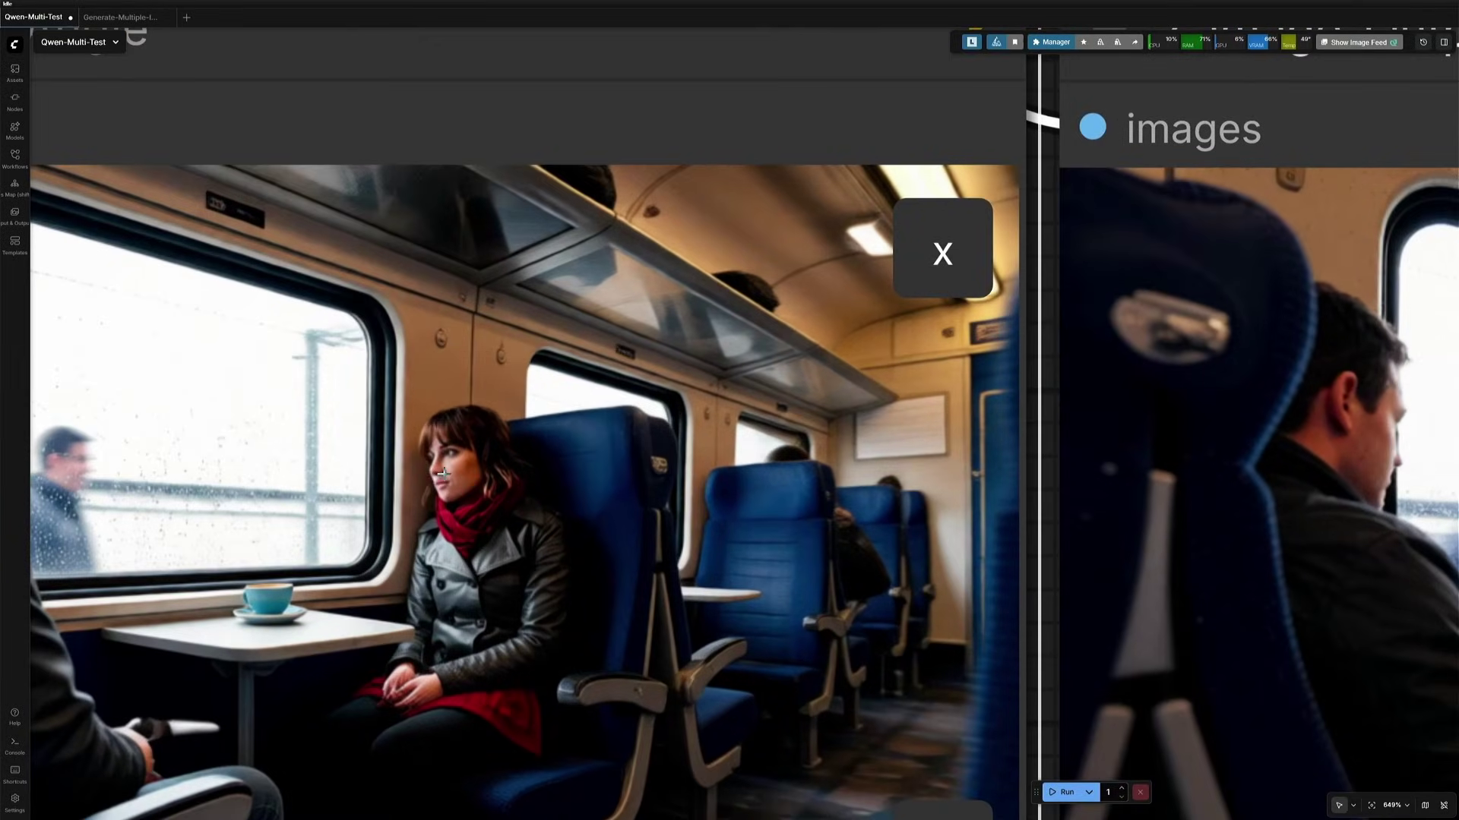
{"action": "scroll", "coordinate": [434, 476], "scroll_direction": "down", "scroll_amount": 4}
{"action": "scroll", "coordinate": [938, 494], "scroll_direction": "down", "scroll_amount": 1}
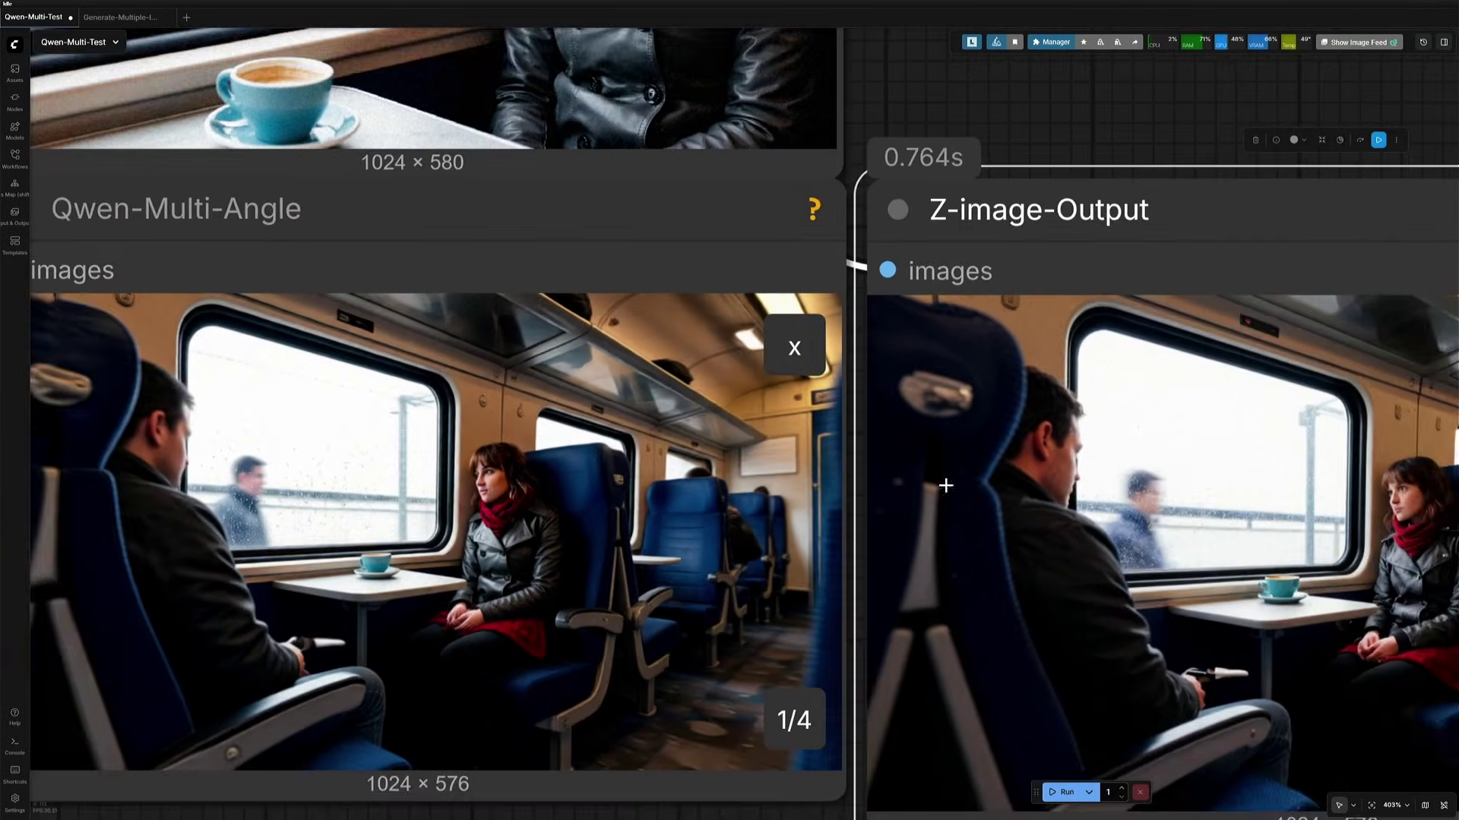
{"action": "scroll", "coordinate": [1030, 538], "scroll_direction": "up", "scroll_amount": 4}
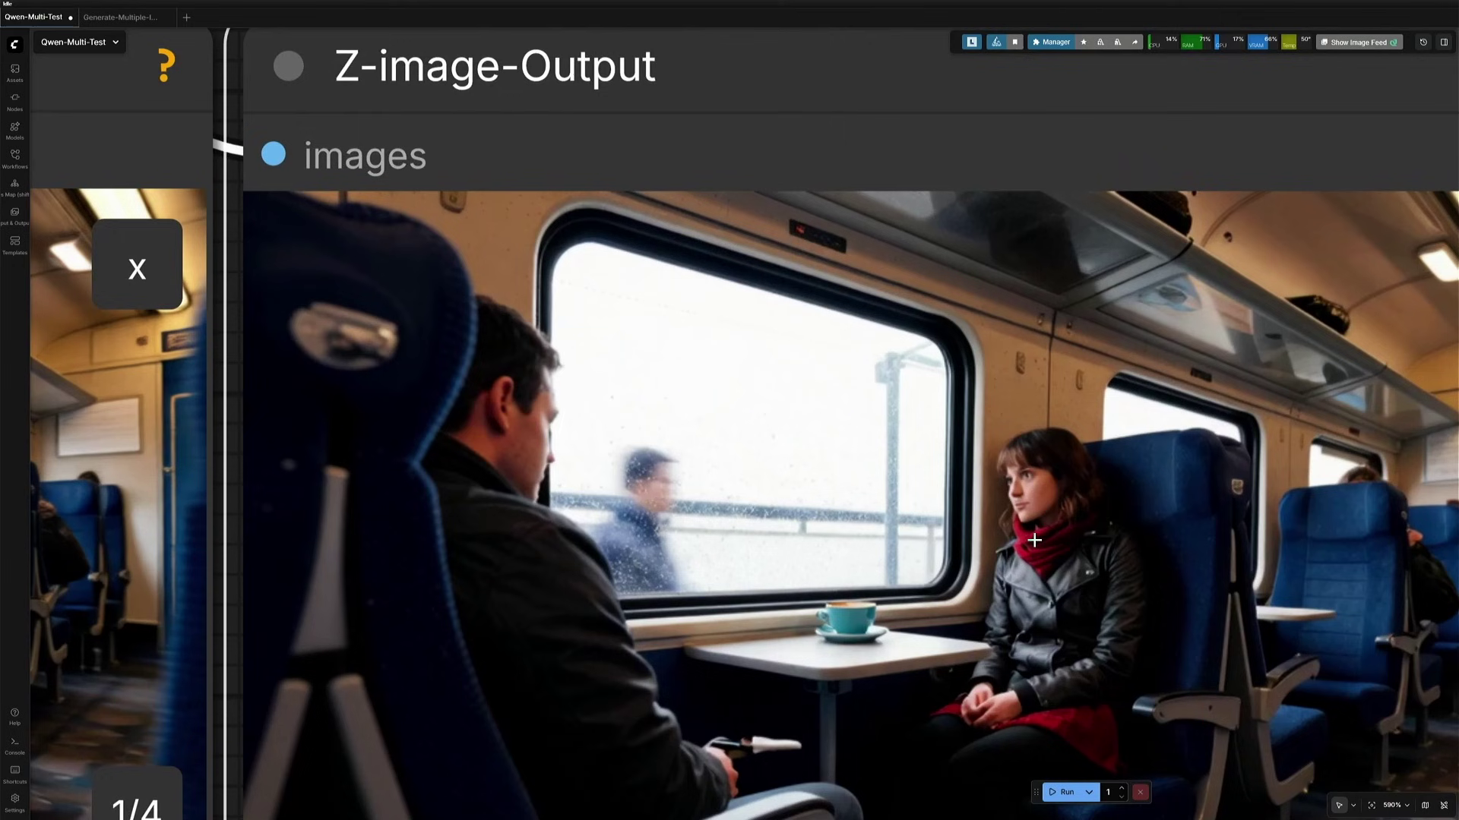
{"action": "scroll", "coordinate": [1031, 539], "scroll_direction": "down", "scroll_amount": 3}
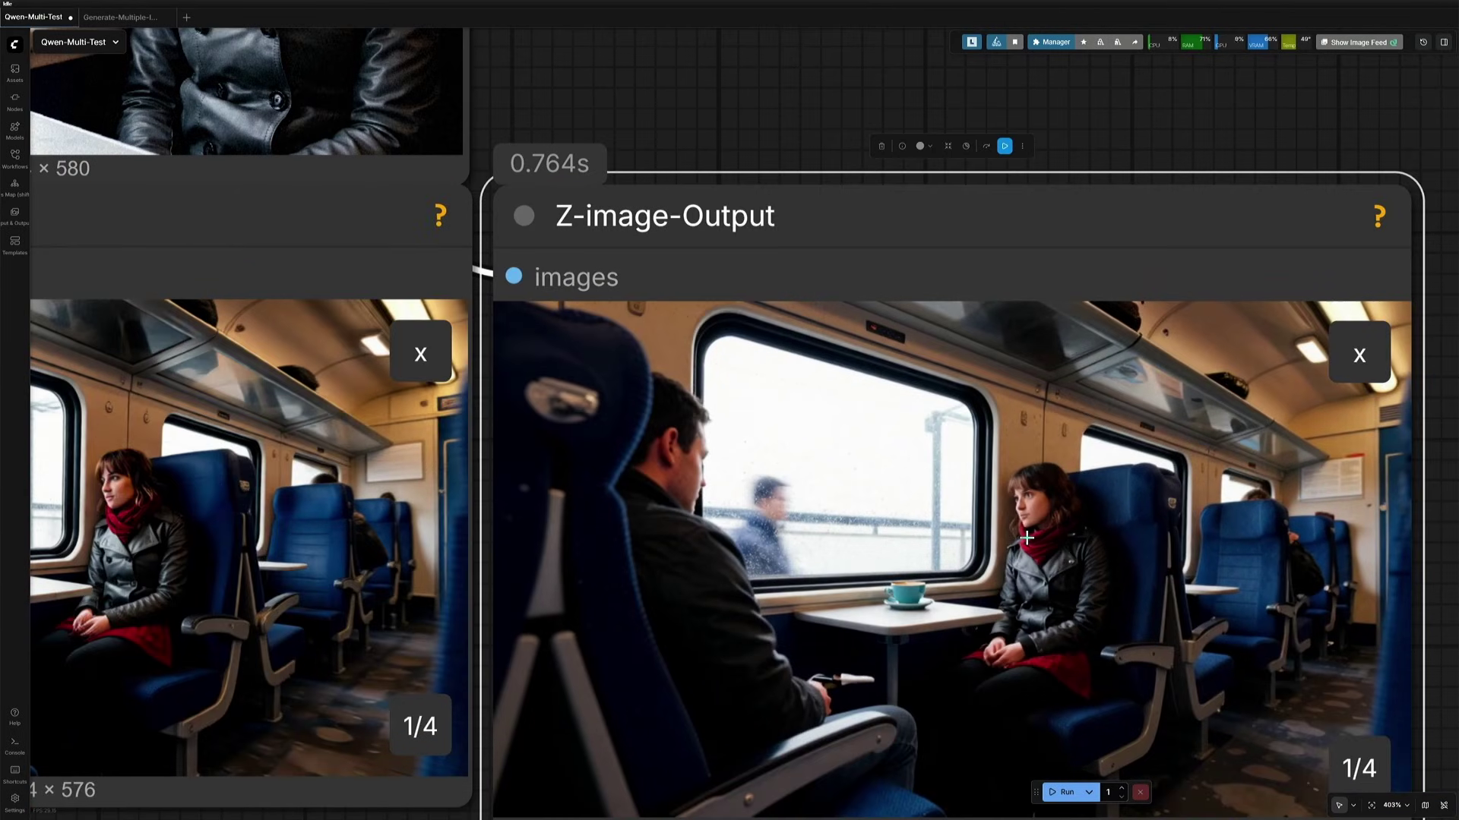
Advance Z-image-Output and Qwen-Multi-Angle to the second train image to compare them
{"action": "key", "text": "Right"}
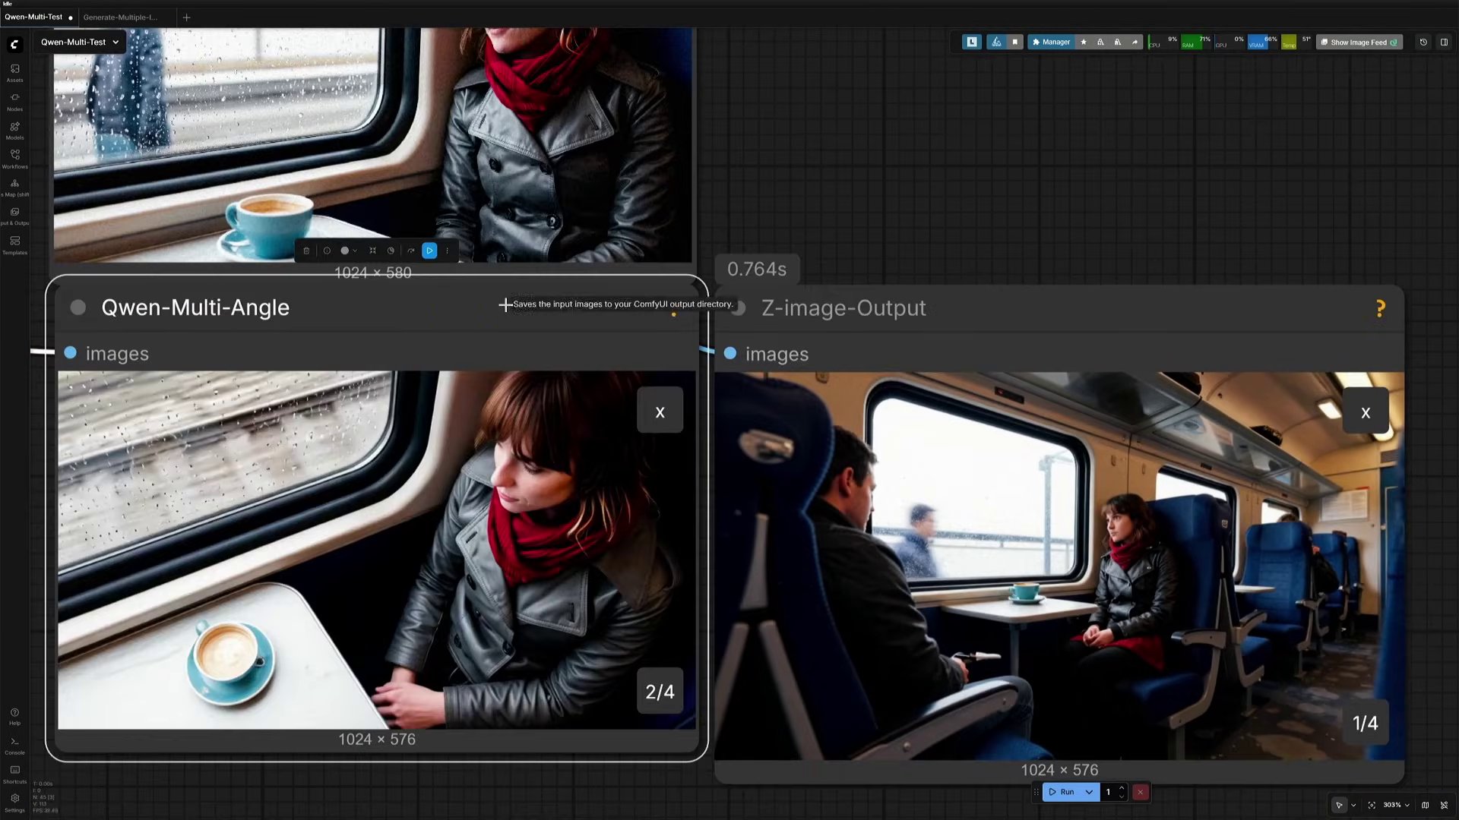
{"action": "left_click", "coordinate": [849, 310]}
{"action": "key", "text": "Right"}
{"action": "left_click_drag", "start_coordinate": [811, 232], "coordinate": [810, 264]}
{"action": "scroll", "coordinate": [600, 457], "scroll_direction": "down", "scroll_amount": 2}
Show the third train image in both Qwen-Multi-Angle and Z-image-Output and compare the woman at the table up close
{"action": "left_click", "coordinate": [571, 410]}
{"action": "key", "text": "Right"}
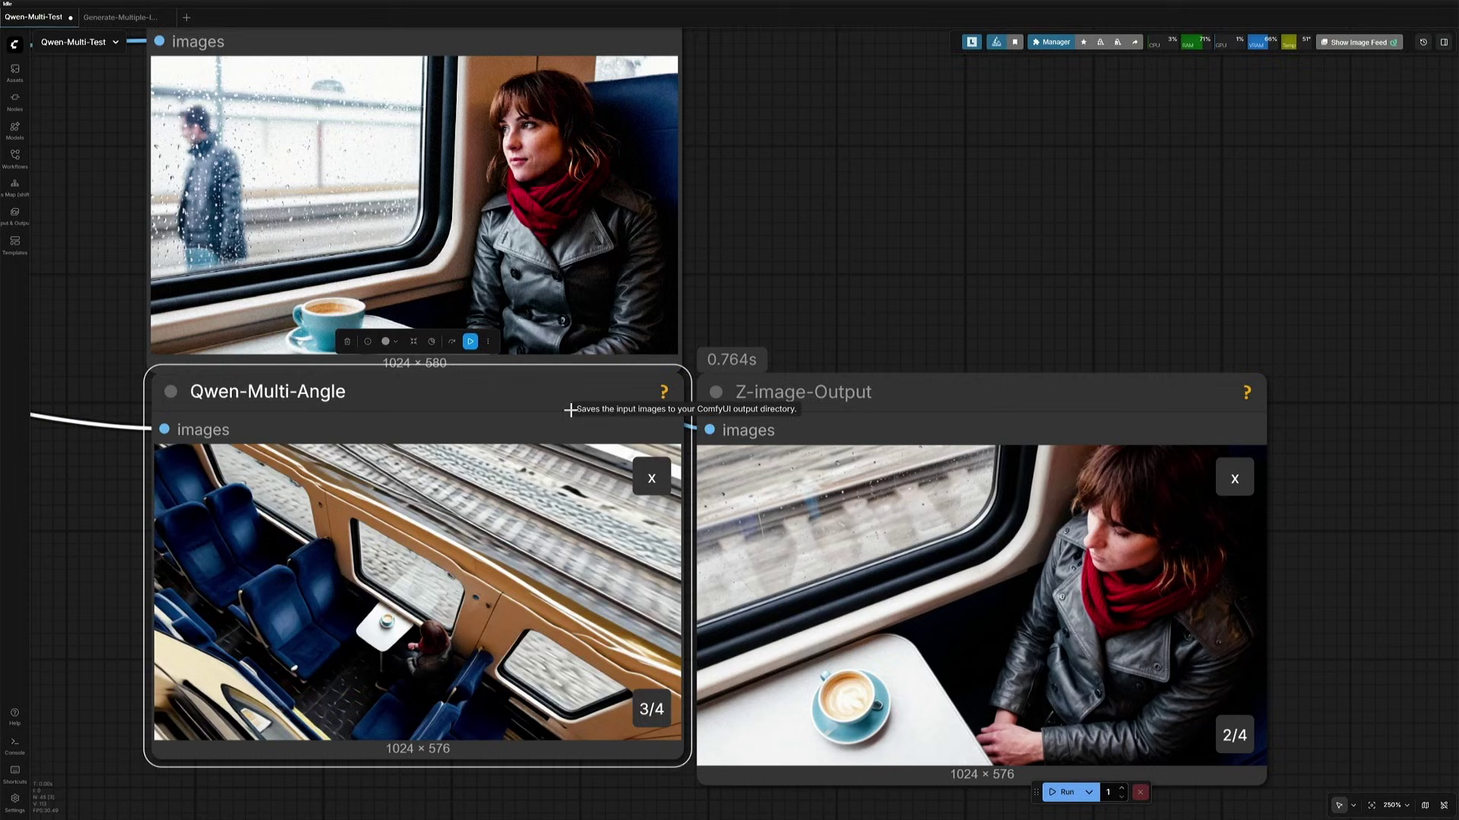
{"action": "left_click", "coordinate": [828, 371]}
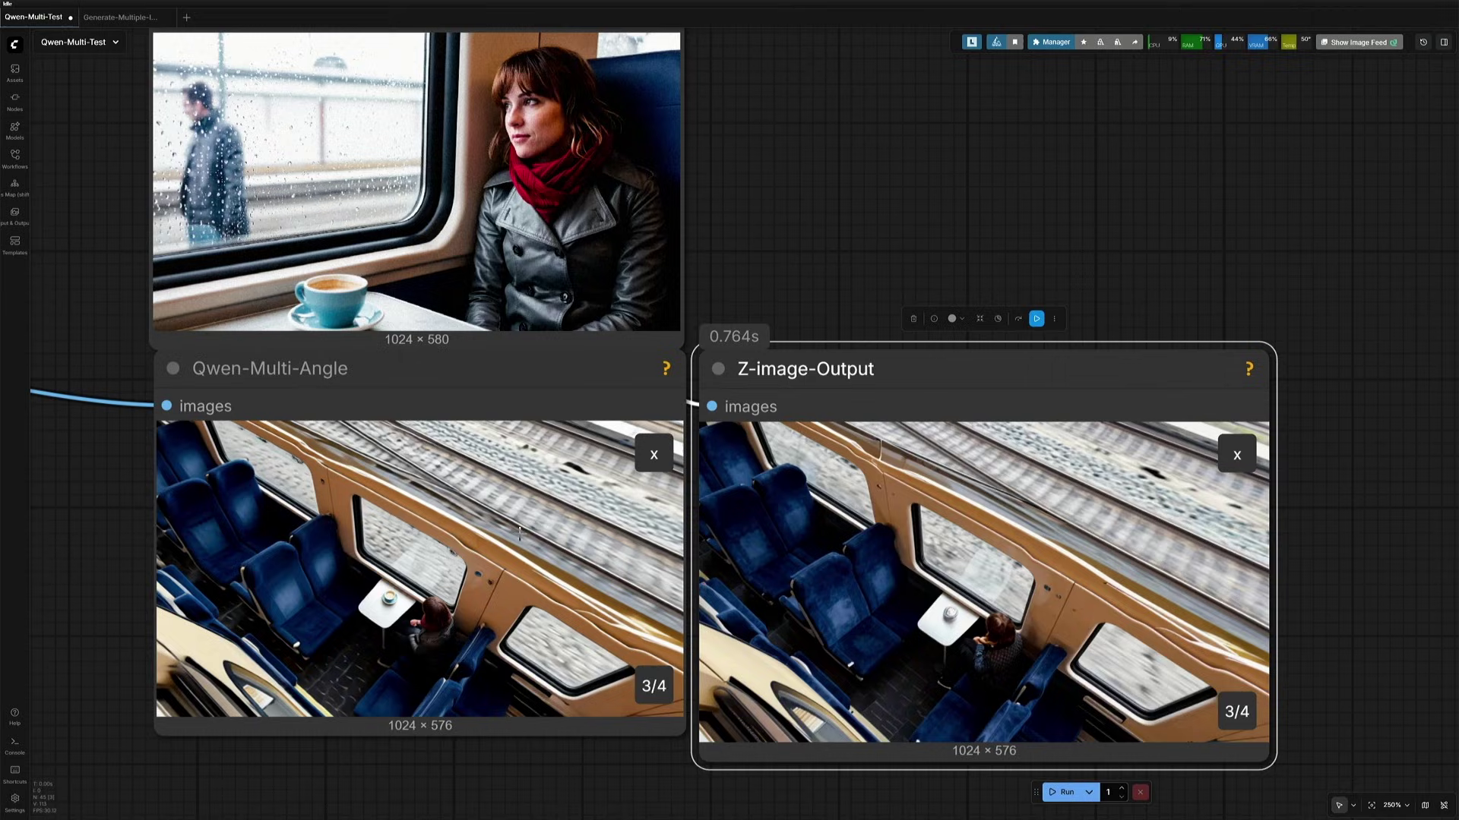
{"action": "scroll", "coordinate": [410, 632], "scroll_direction": "up", "scroll_amount": 7}
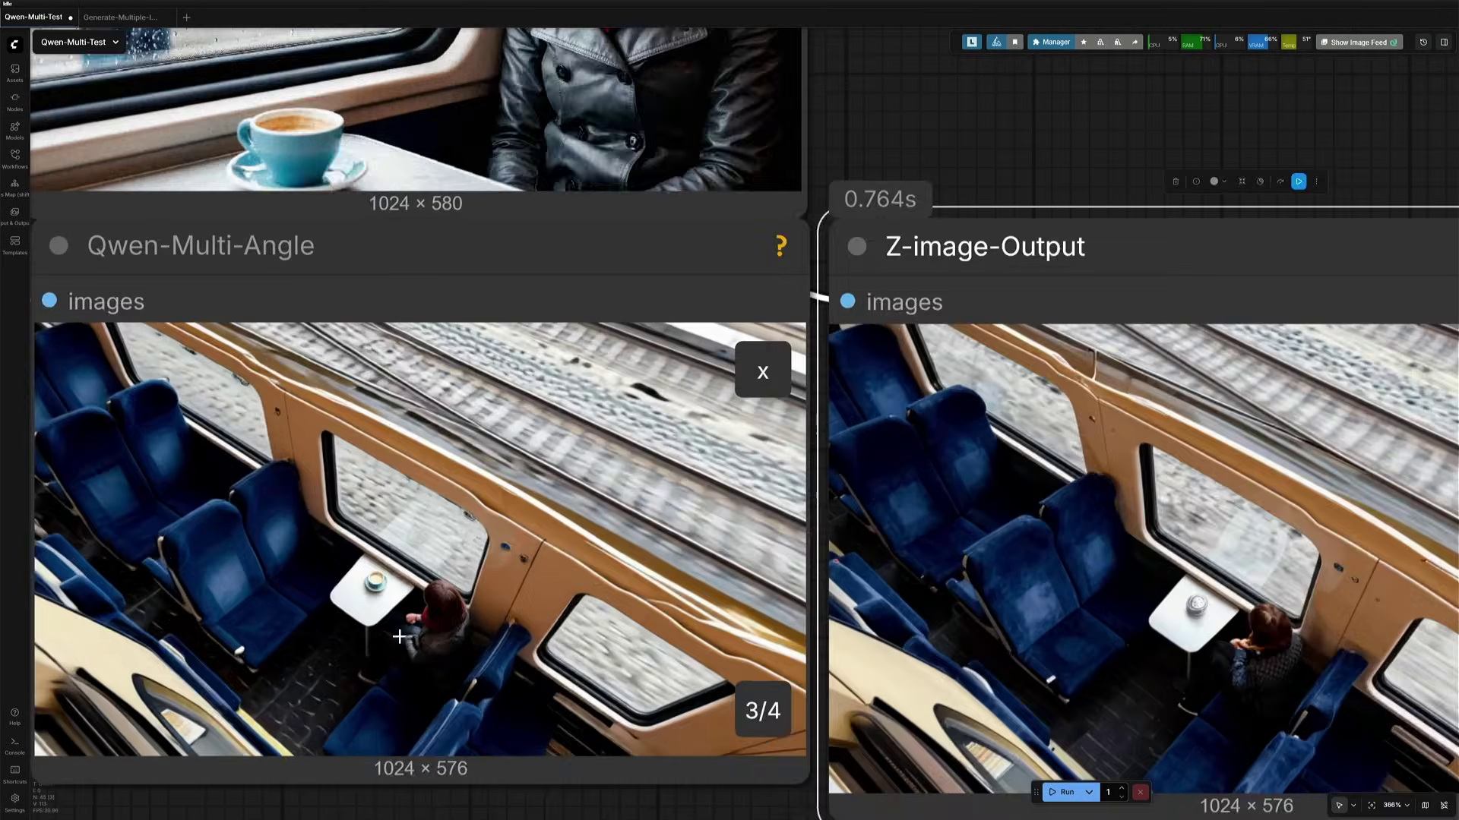
{"action": "scroll", "coordinate": [229, 438], "scroll_direction": "up", "scroll_amount": 1}
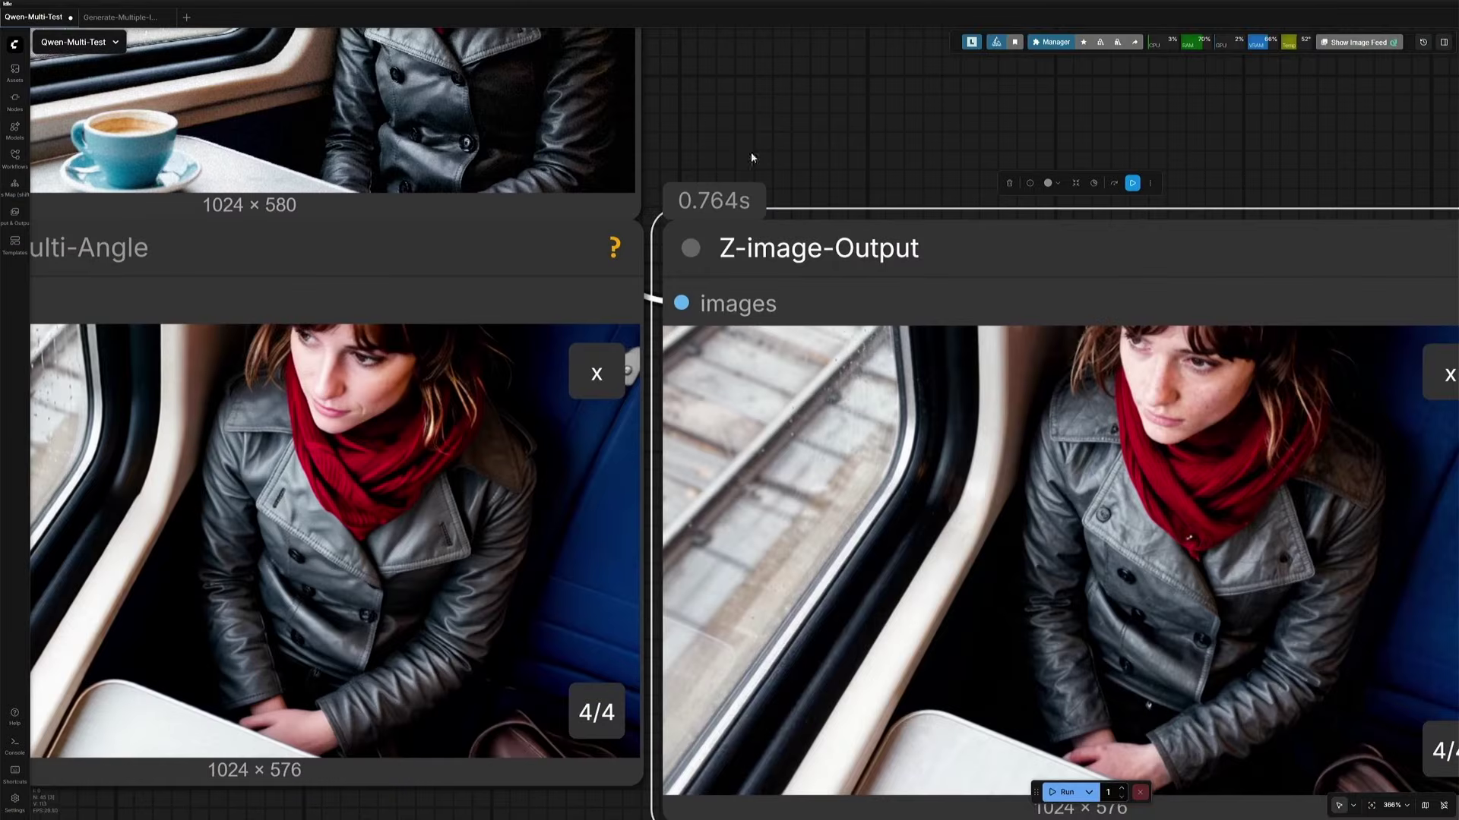
Compare the woman's face up close in the fourth train image of Qwen-Multi-Angle and Z-image-Output
{"action": "scroll", "coordinate": [334, 392], "scroll_direction": "up", "scroll_amount": 7}
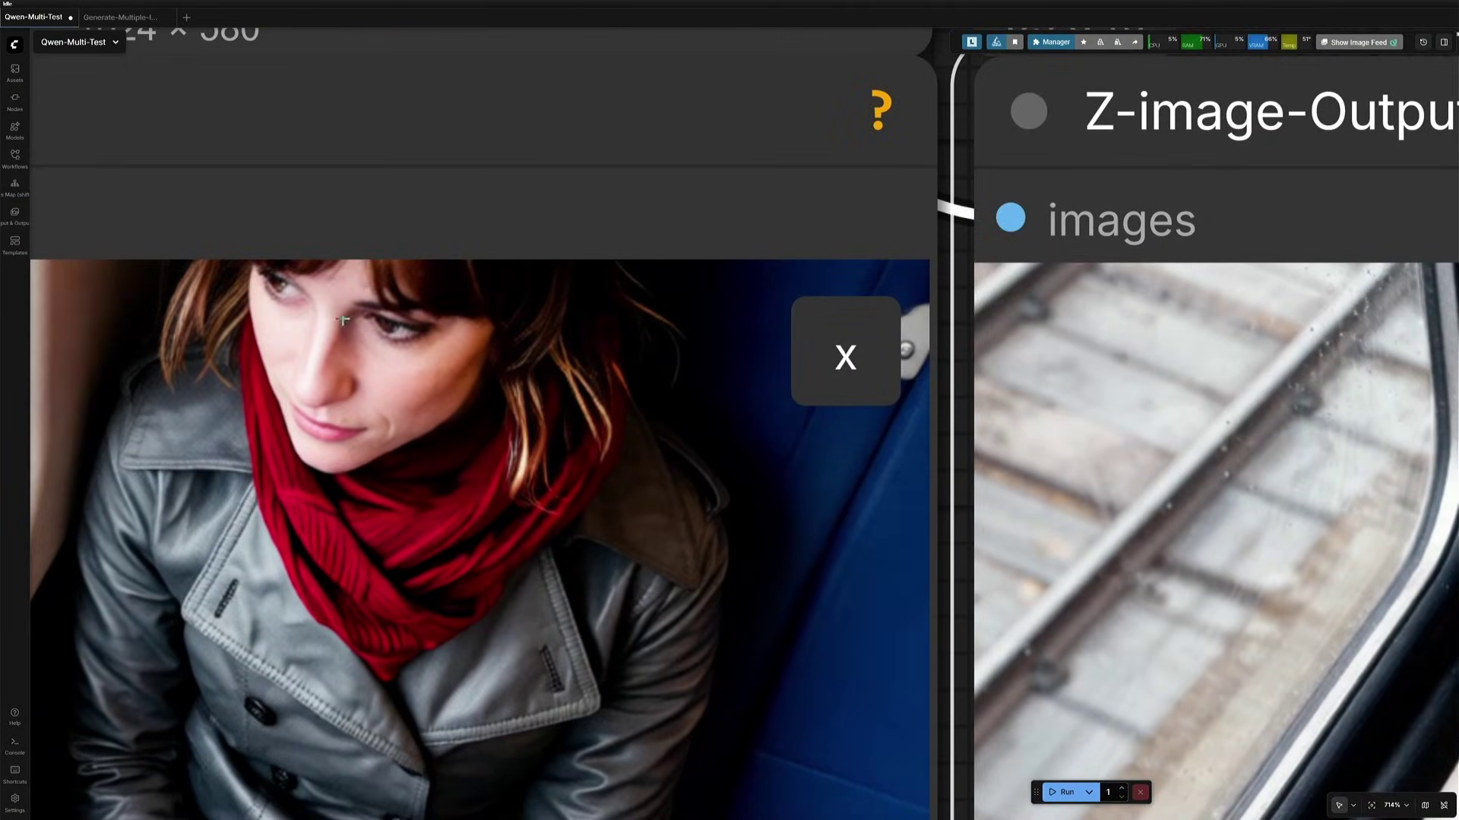
{"action": "scroll", "coordinate": [368, 416], "scroll_direction": "down", "scroll_amount": 8}
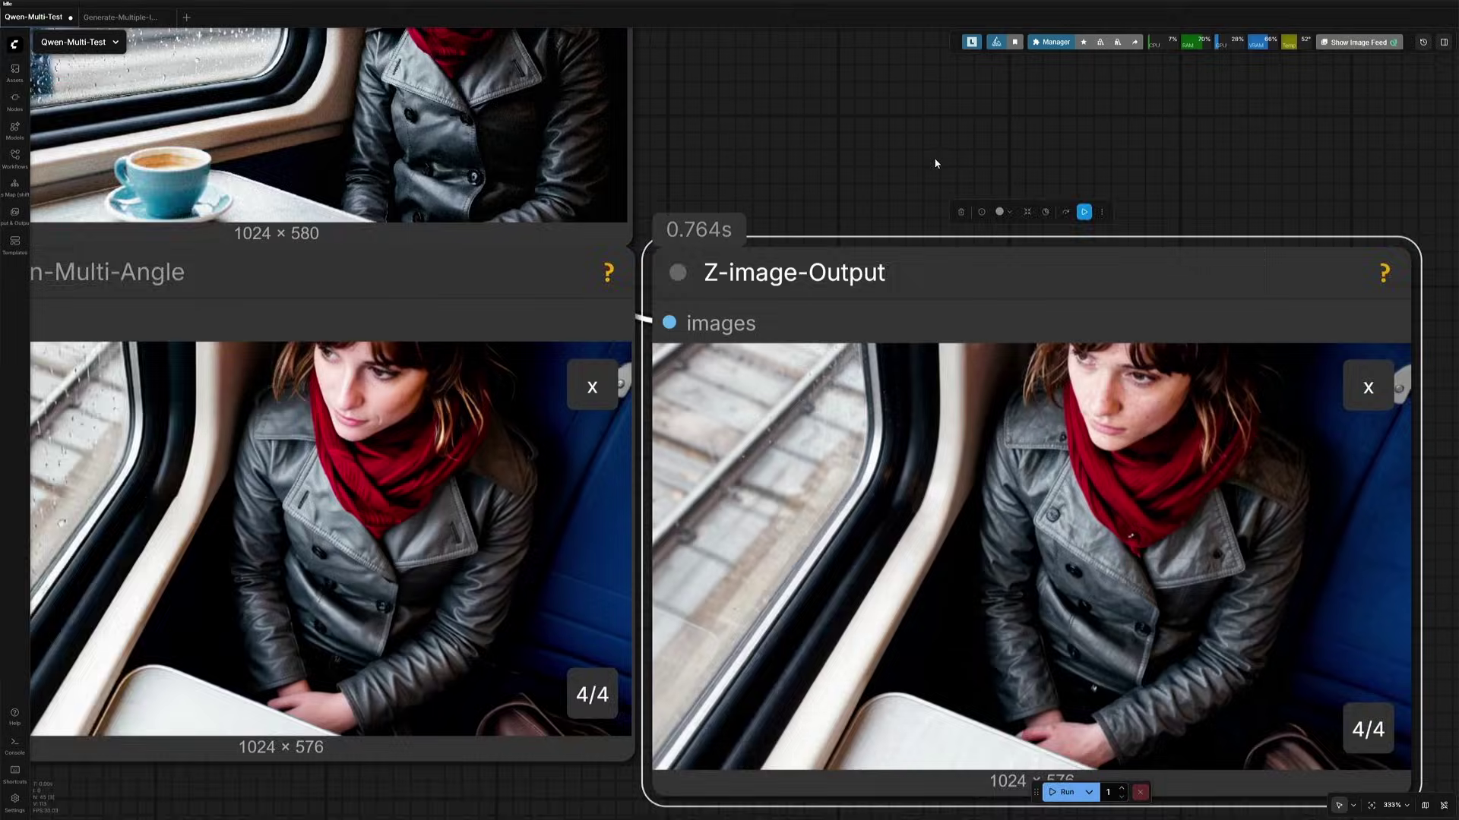
{"action": "left_click_drag", "start_coordinate": [934, 162], "coordinate": [798, 199]}
{"action": "scroll", "coordinate": [1019, 466], "scroll_direction": "up", "scroll_amount": 7}
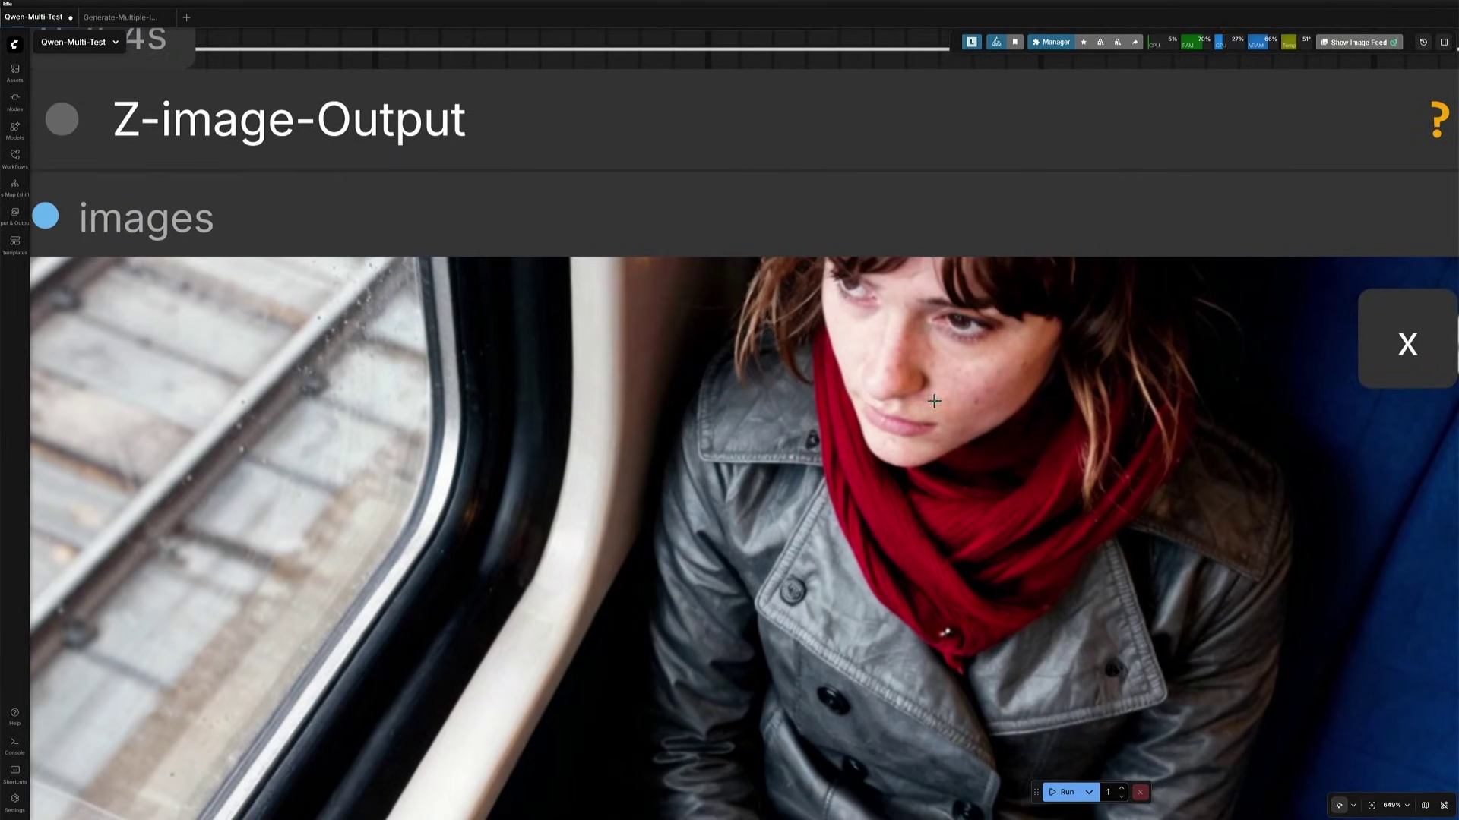
{"action": "scroll", "coordinate": [906, 456], "scroll_direction": "down", "scroll_amount": 7}
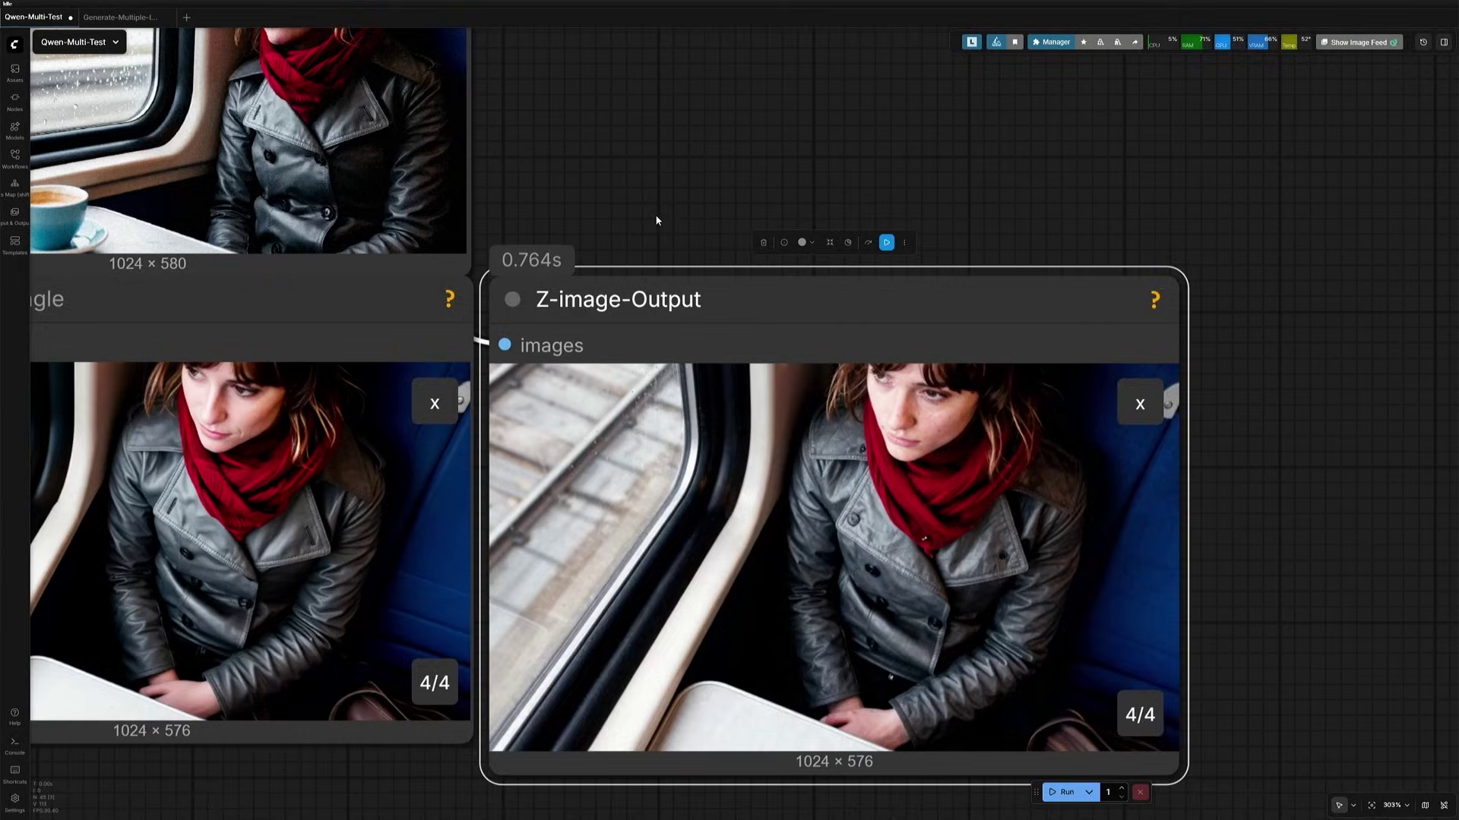
{"action": "left_click_drag", "start_coordinate": [653, 209], "coordinate": [827, 283]}
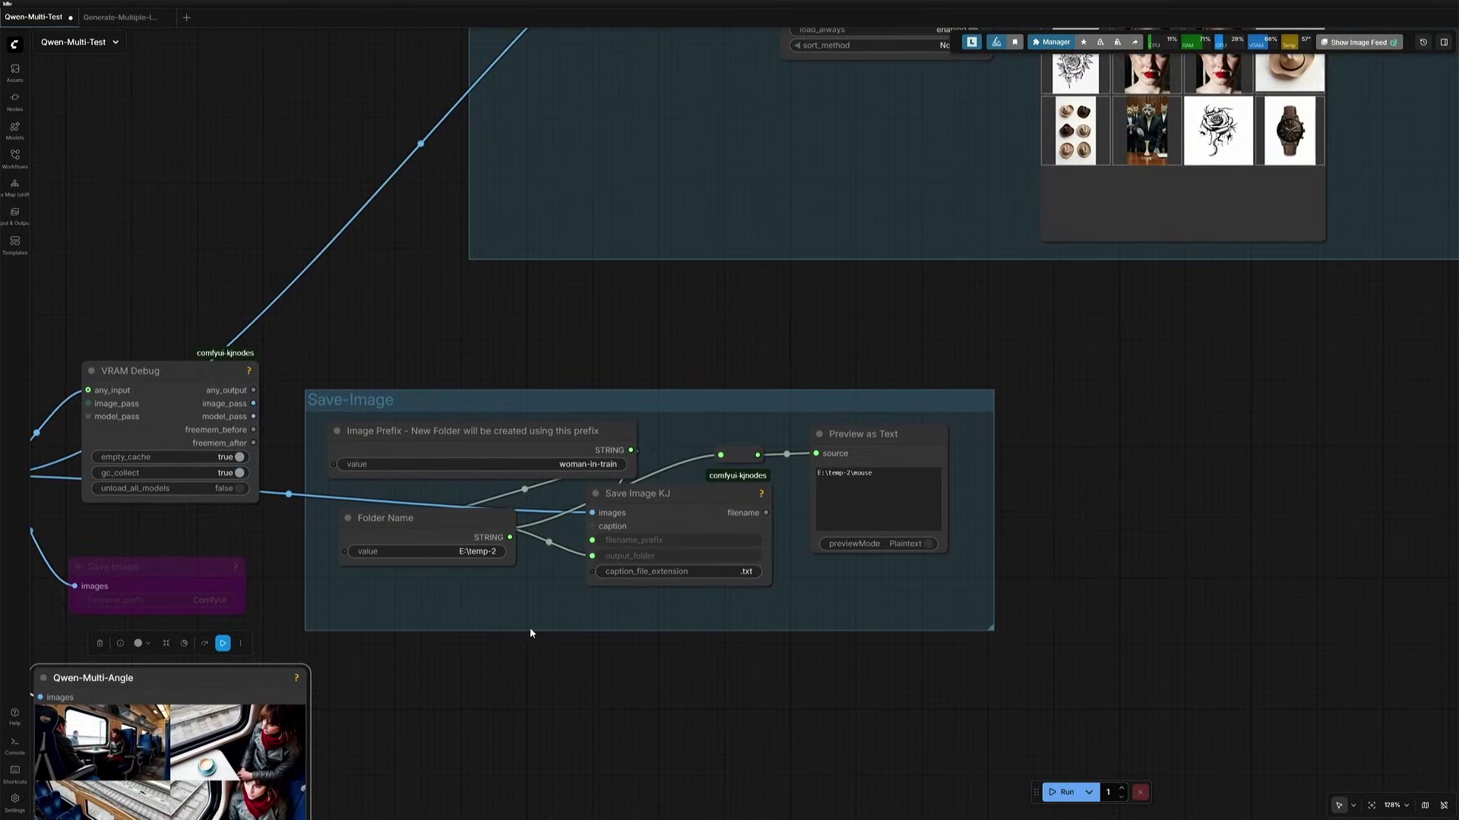
{"action": "scroll", "coordinate": [530, 628], "scroll_direction": "up", "scroll_amount": 3}
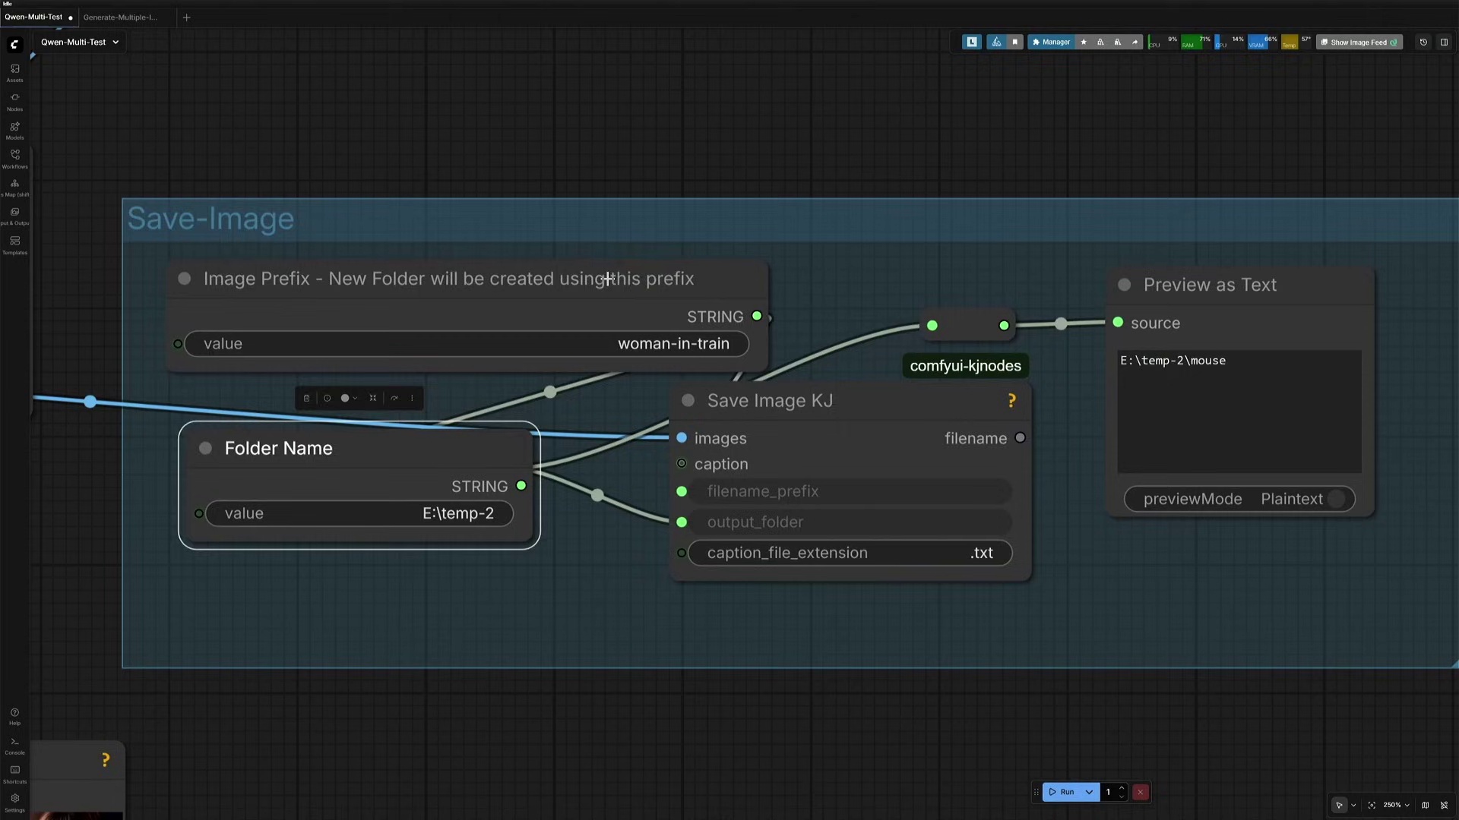
Review the Image Prefix and Folder Name nodes that define the save location in the Save-Image group
{"action": "left_click_drag", "start_coordinate": [607, 279], "coordinate": [604, 271]}
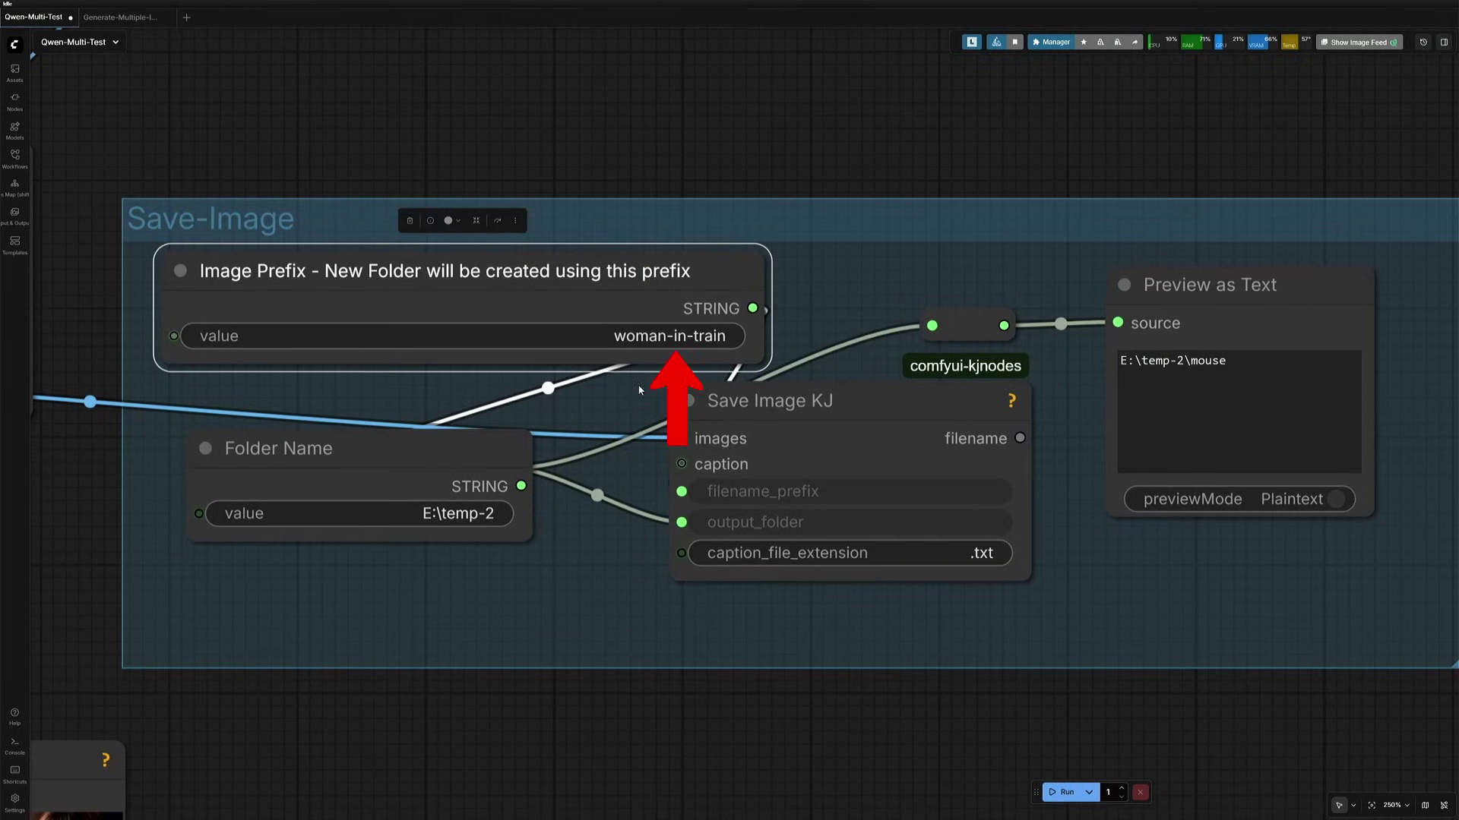
{"action": "left_click", "coordinate": [468, 460]}
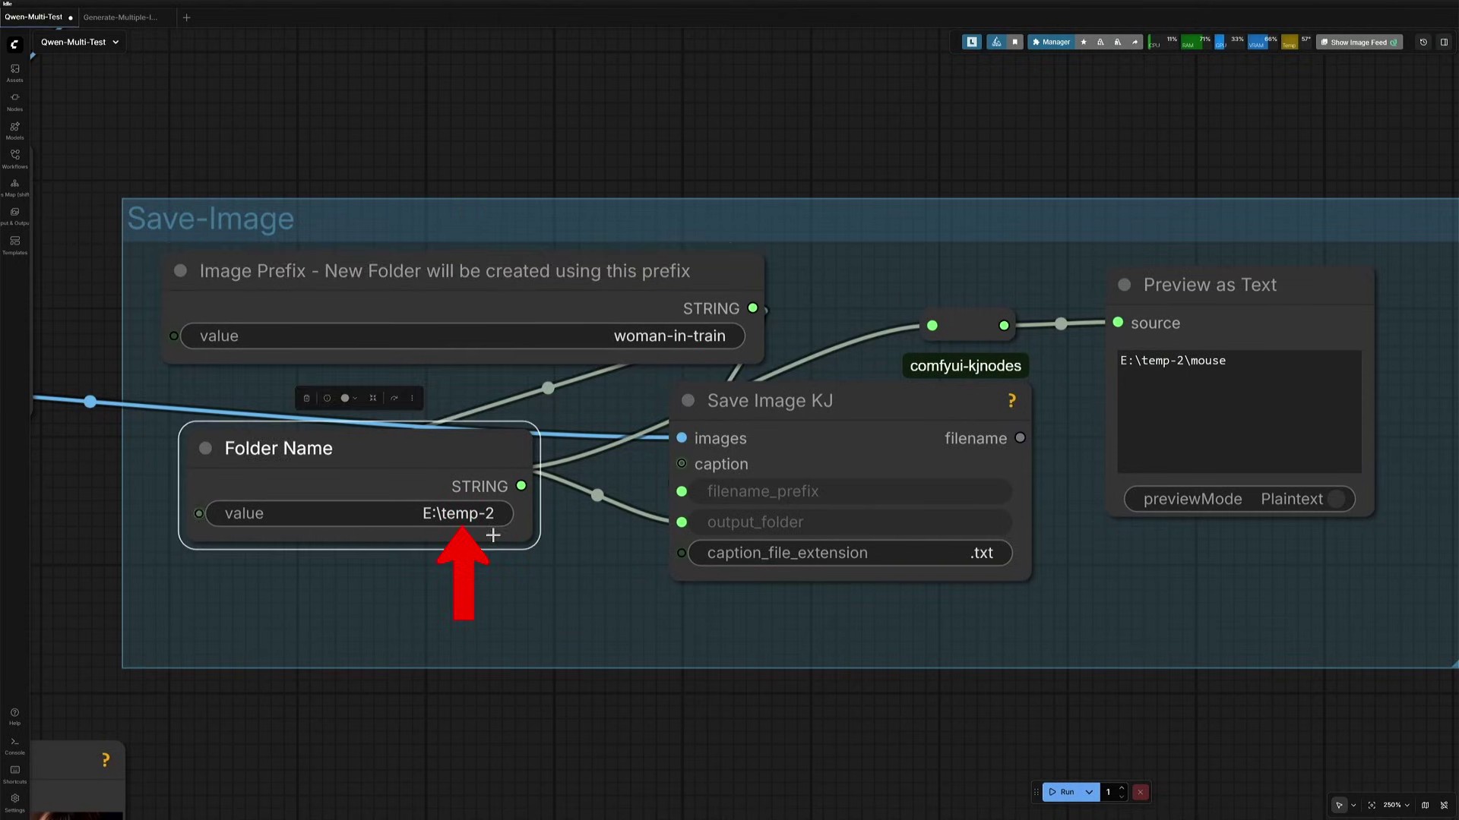
{"action": "scroll", "coordinate": [714, 743], "scroll_direction": "down", "scroll_amount": 2}
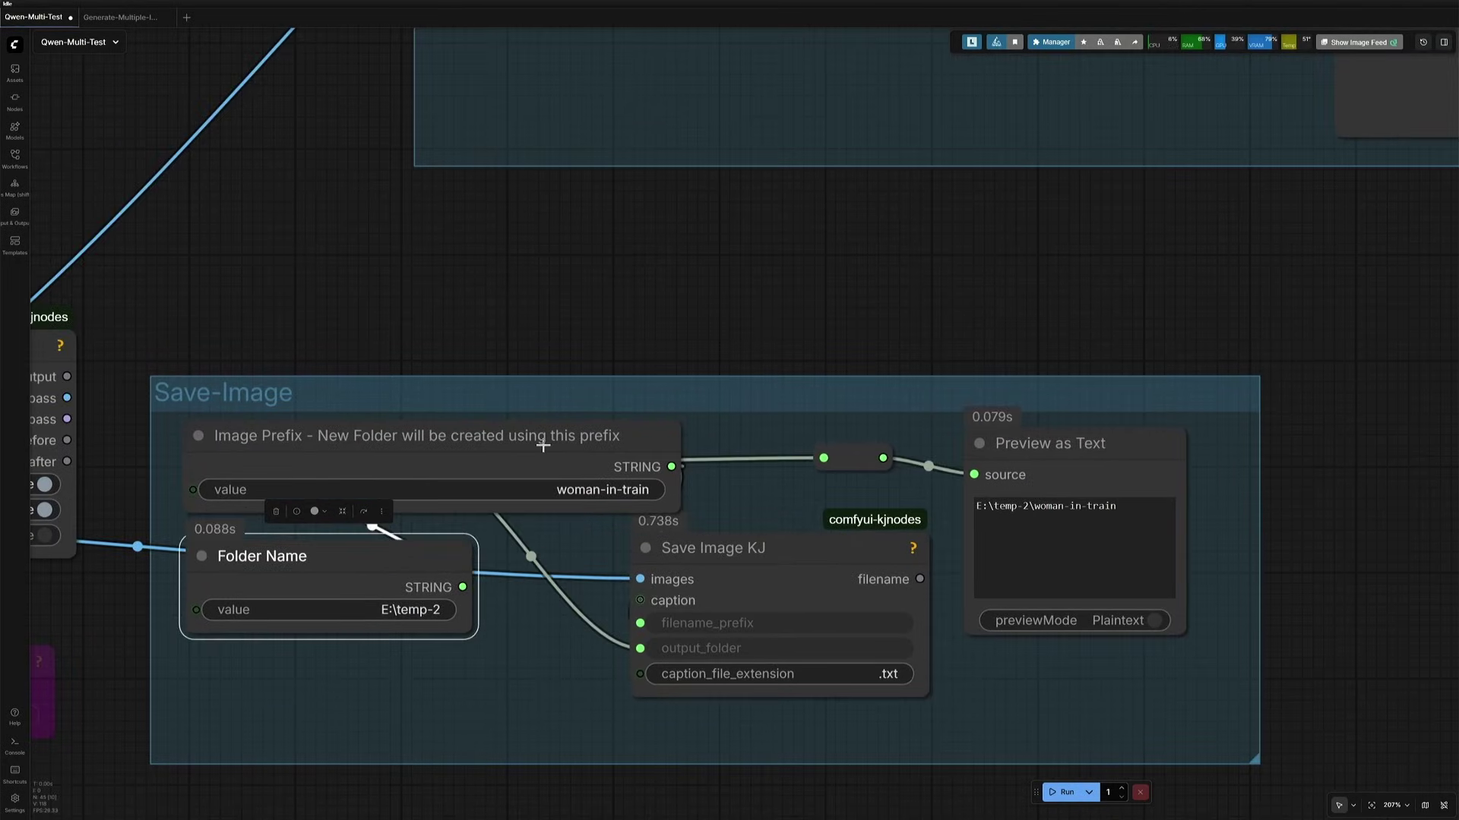
{"action": "left_click", "coordinate": [542, 445]}
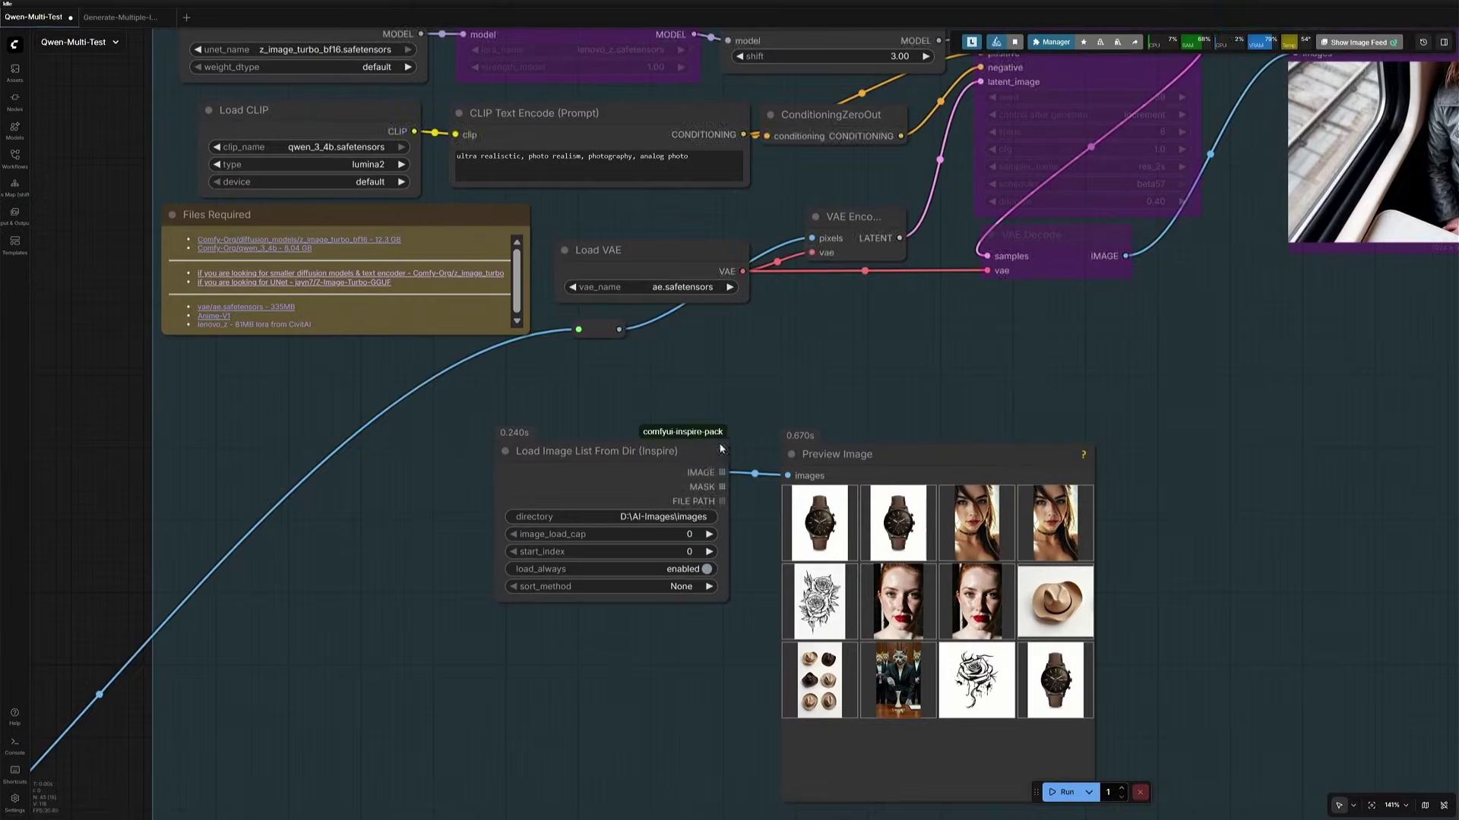
Set the directory of Load Image List From Dir to the saved path E:\temp-2\woman-in-train and run the workflow
{"action": "left_click_drag", "start_coordinate": [721, 472], "coordinate": [582, 330]}
{"action": "left_click_drag", "start_coordinate": [583, 332], "coordinate": [582, 330]}
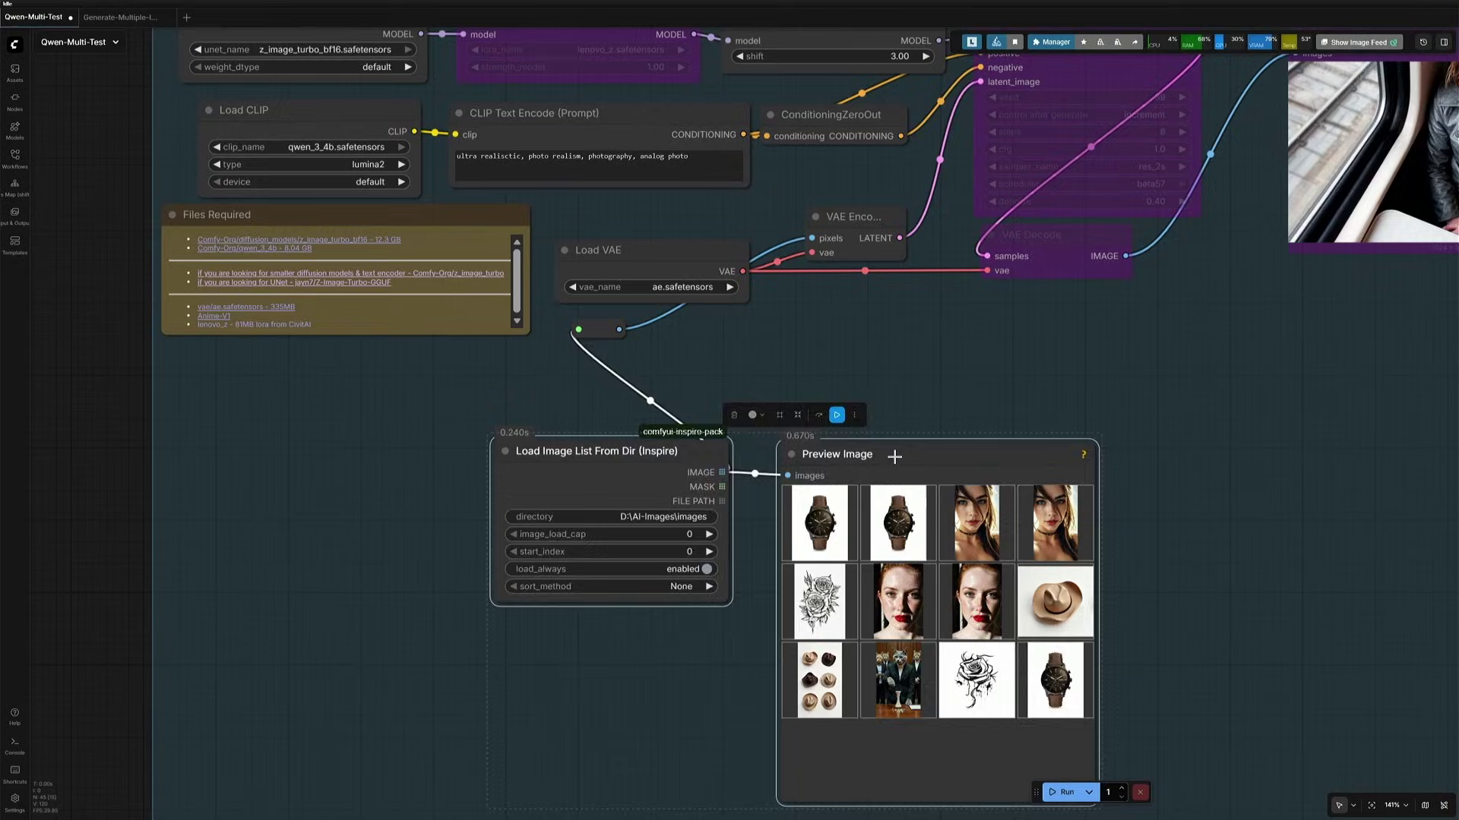
{"action": "left_click_drag", "start_coordinate": [895, 456], "coordinate": [673, 456]}
{"action": "left_click", "coordinate": [1013, 732]}
{"action": "scroll", "coordinate": [1012, 733], "scroll_direction": "down", "scroll_amount": 3}
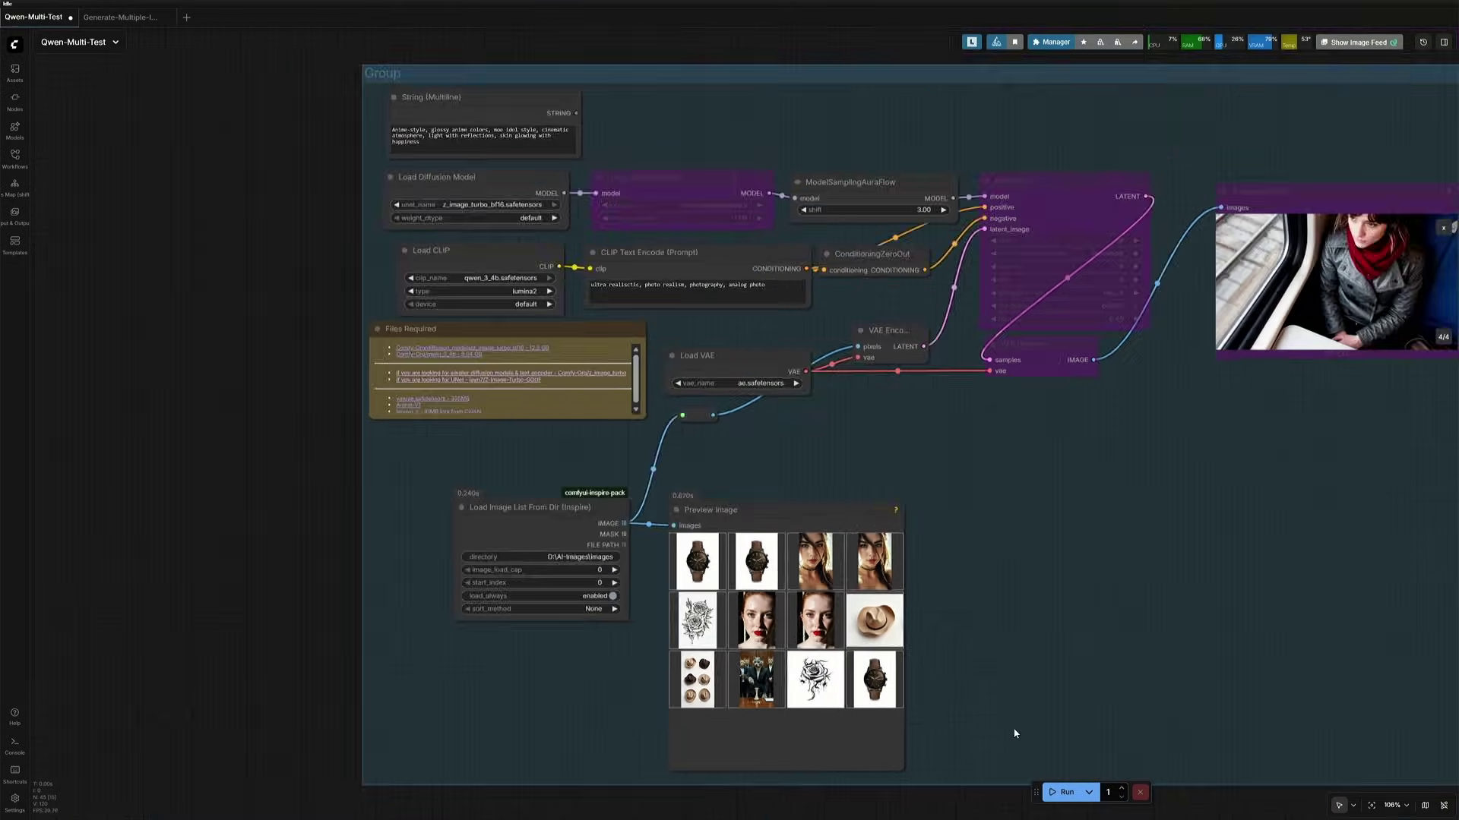
{"action": "left_click", "coordinate": [482, 406]}
{"action": "left_click", "coordinate": [550, 398]}
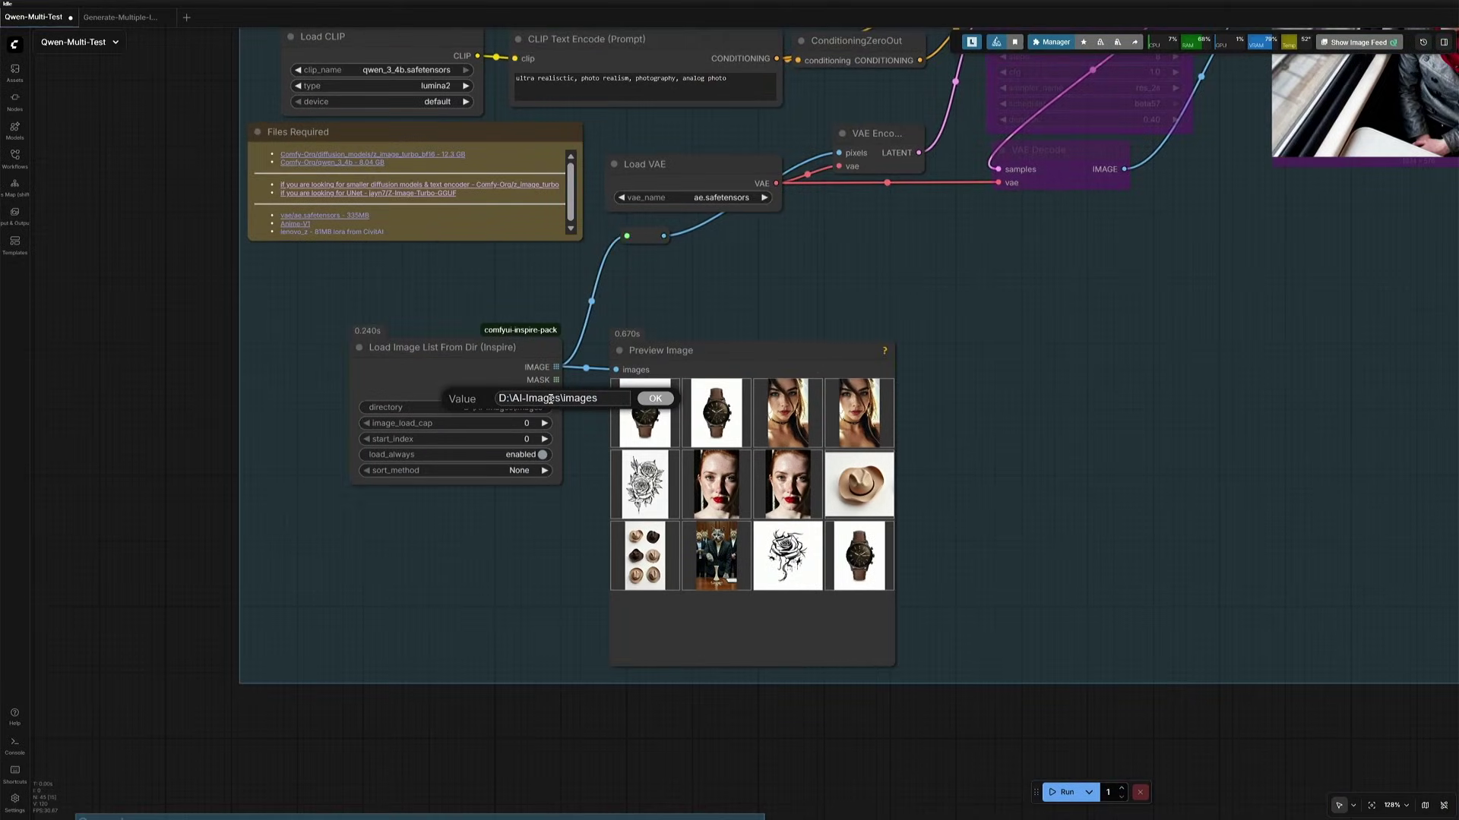
{"action": "key", "text": "ctrl+a"}
{"action": "type", "text": "E:\\temp-2\\Woman-in-train"}
{"action": "left_click", "coordinate": [651, 398]}
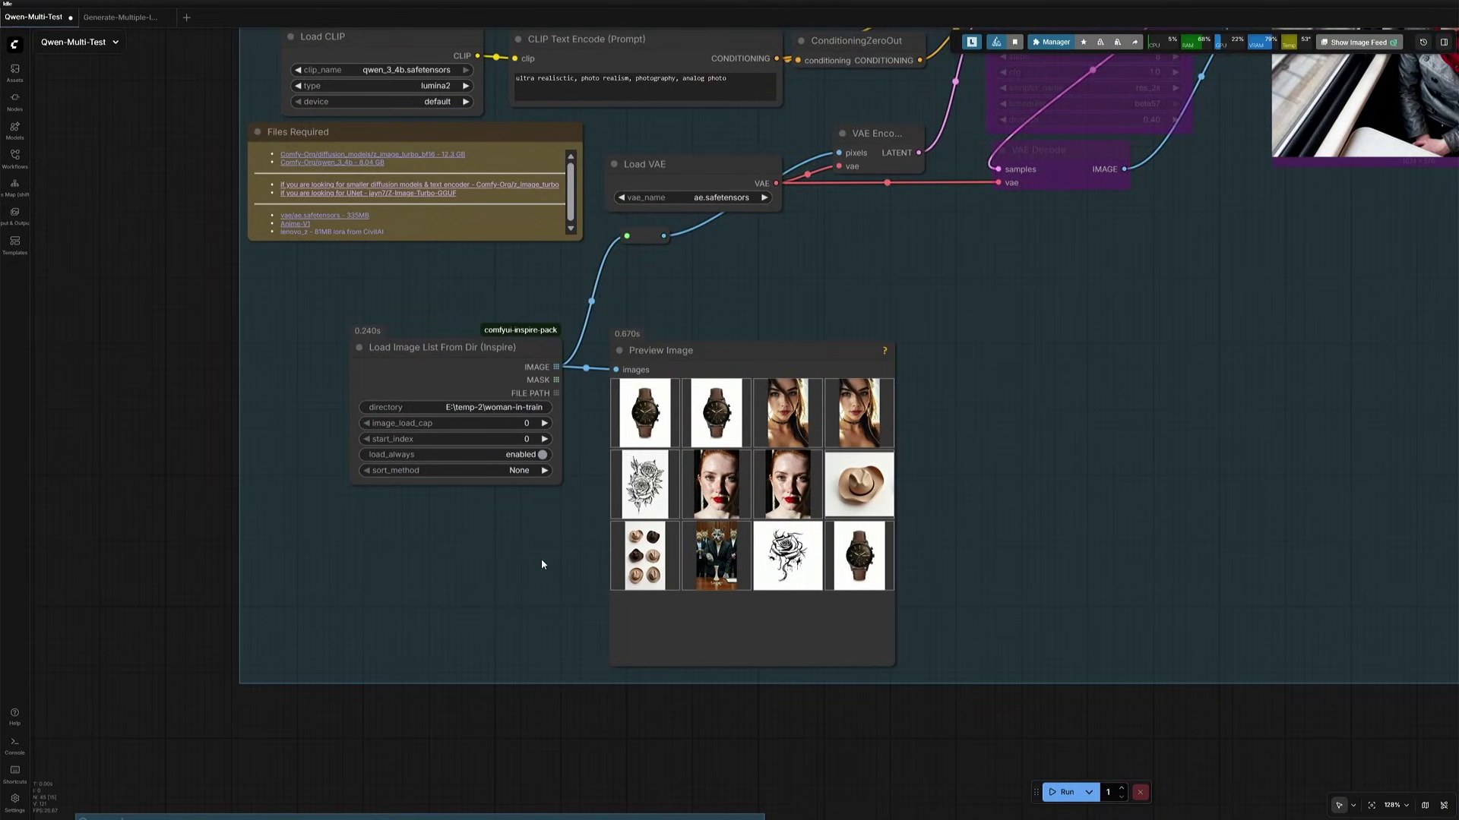
{"action": "scroll", "coordinate": [541, 558], "scroll_direction": "down", "scroll_amount": 3}
{"action": "left_click", "coordinate": [1049, 793]}
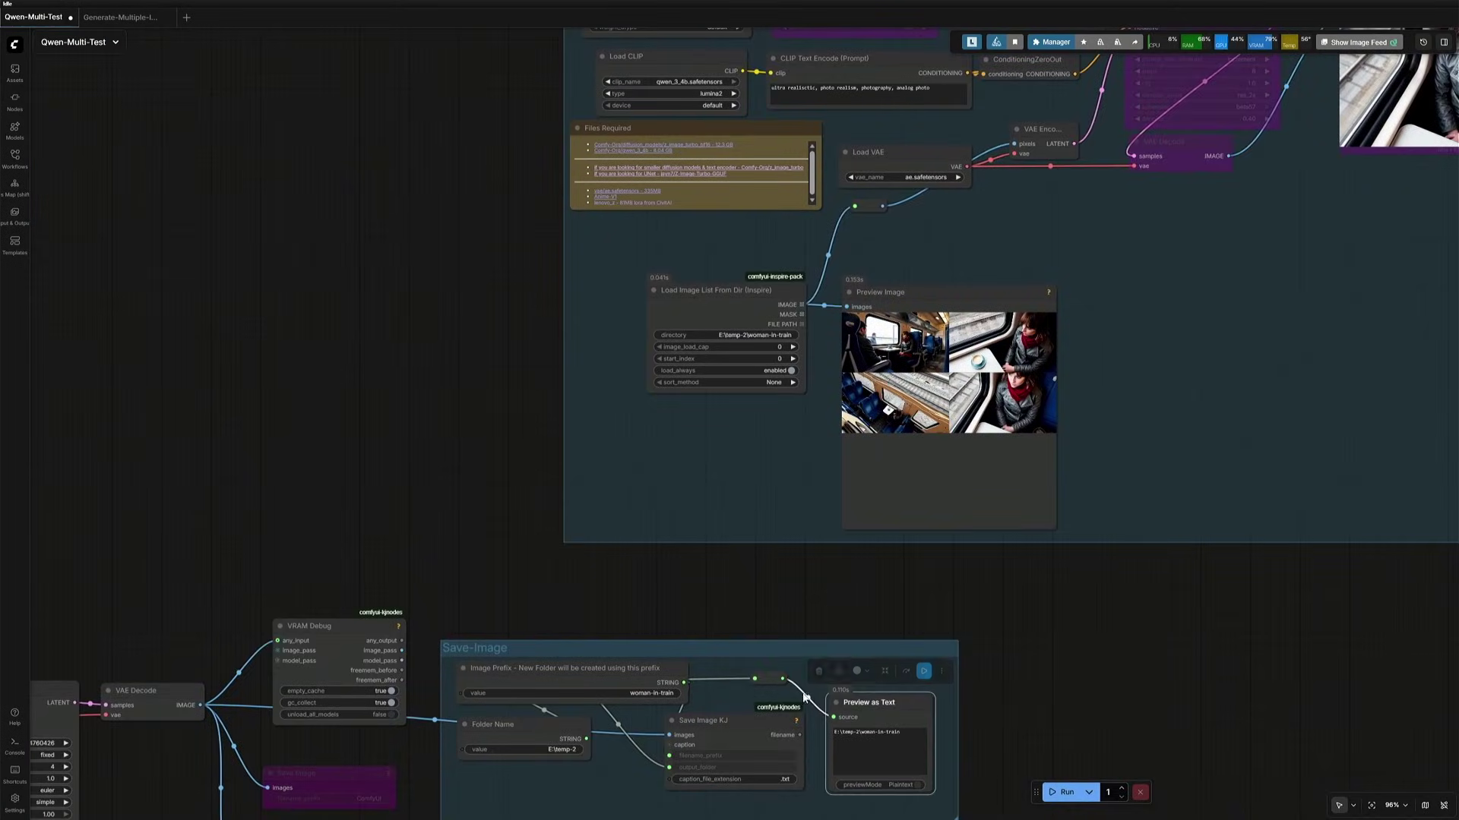
Try feeding the save path from the Save-Image reroute into the directory input of Load Image List From Dir, and delete that link
{"action": "left_click_drag", "start_coordinate": [782, 678], "coordinate": [647, 334]}
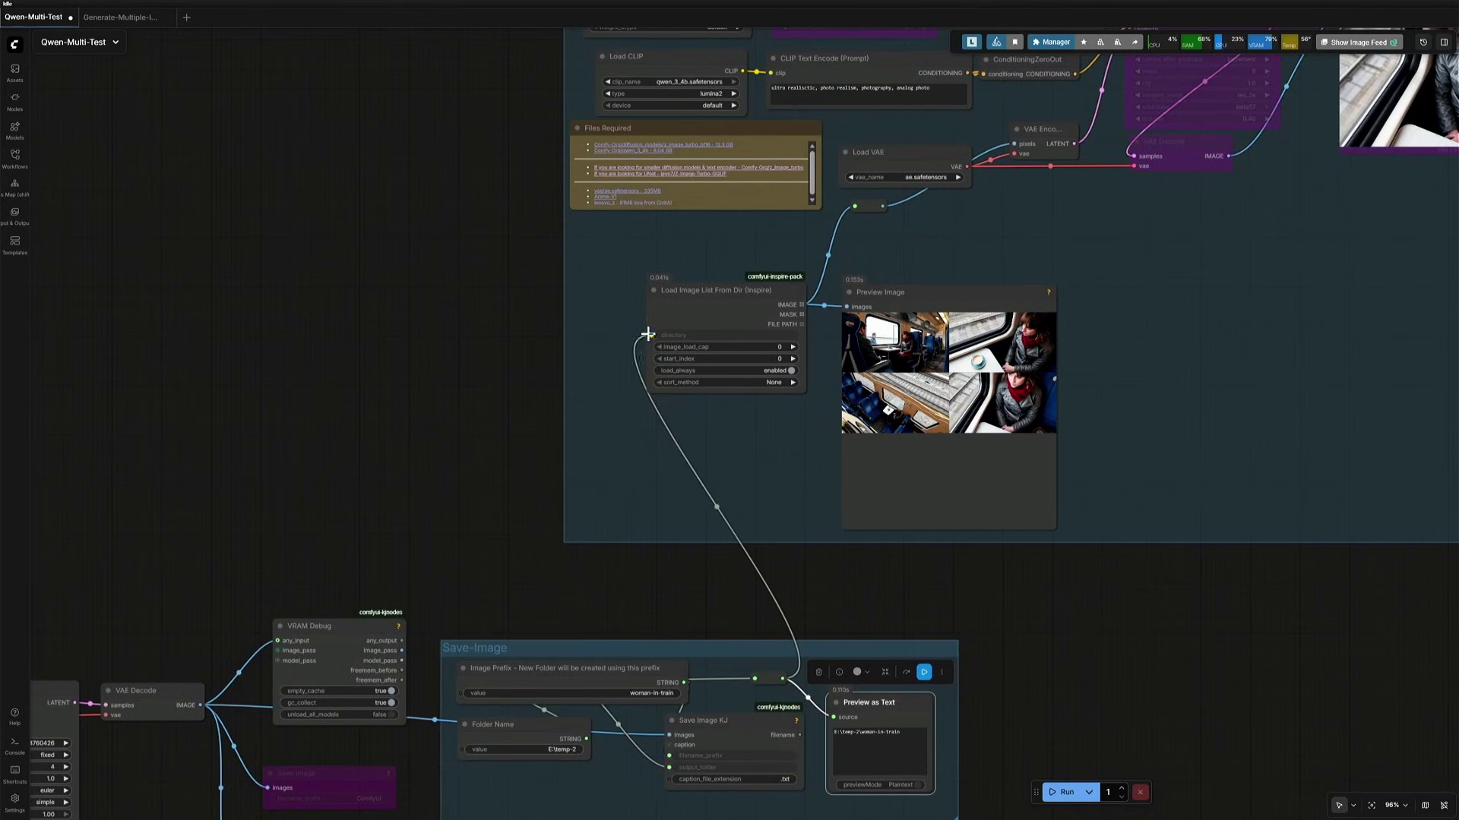
{"action": "left_click", "coordinate": [502, 586]}
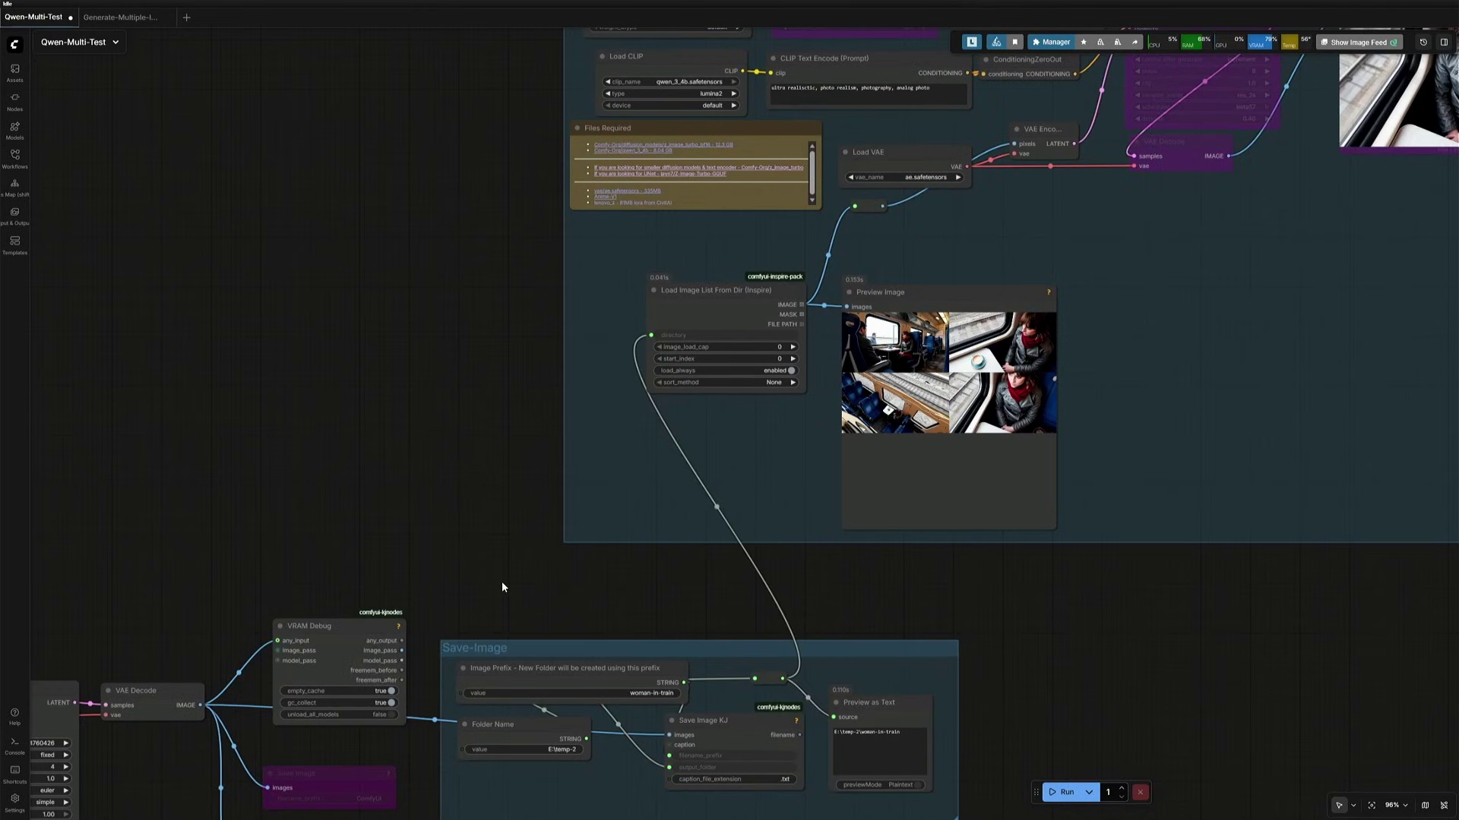
{"action": "left_click", "coordinate": [716, 507]}
{"action": "left_click", "coordinate": [723, 530]}
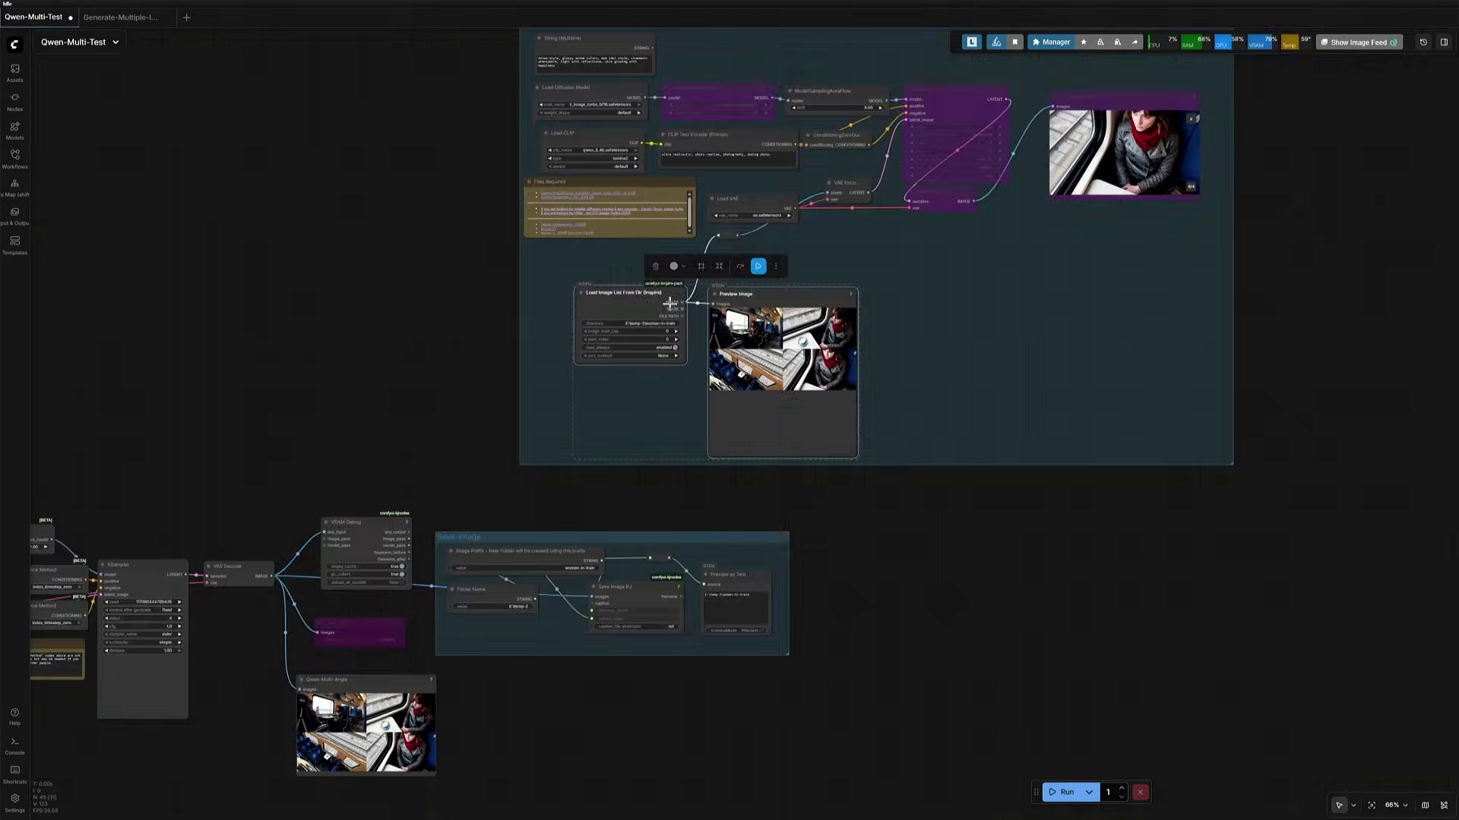
Move the Load Image List From Dir and Preview Image nodes aside and delete the image list's link to the VAE Encode reroute
{"action": "left_click_drag", "start_coordinate": [643, 292], "coordinate": [724, 301]}
{"action": "scroll", "coordinate": [700, 271], "scroll_direction": "up", "scroll_amount": 4}
{"action": "left_click", "coordinate": [756, 274]}
{"action": "left_click", "coordinate": [774, 297]}
{"action": "scroll", "coordinate": [709, 577], "scroll_direction": "down", "scroll_amount": 3}
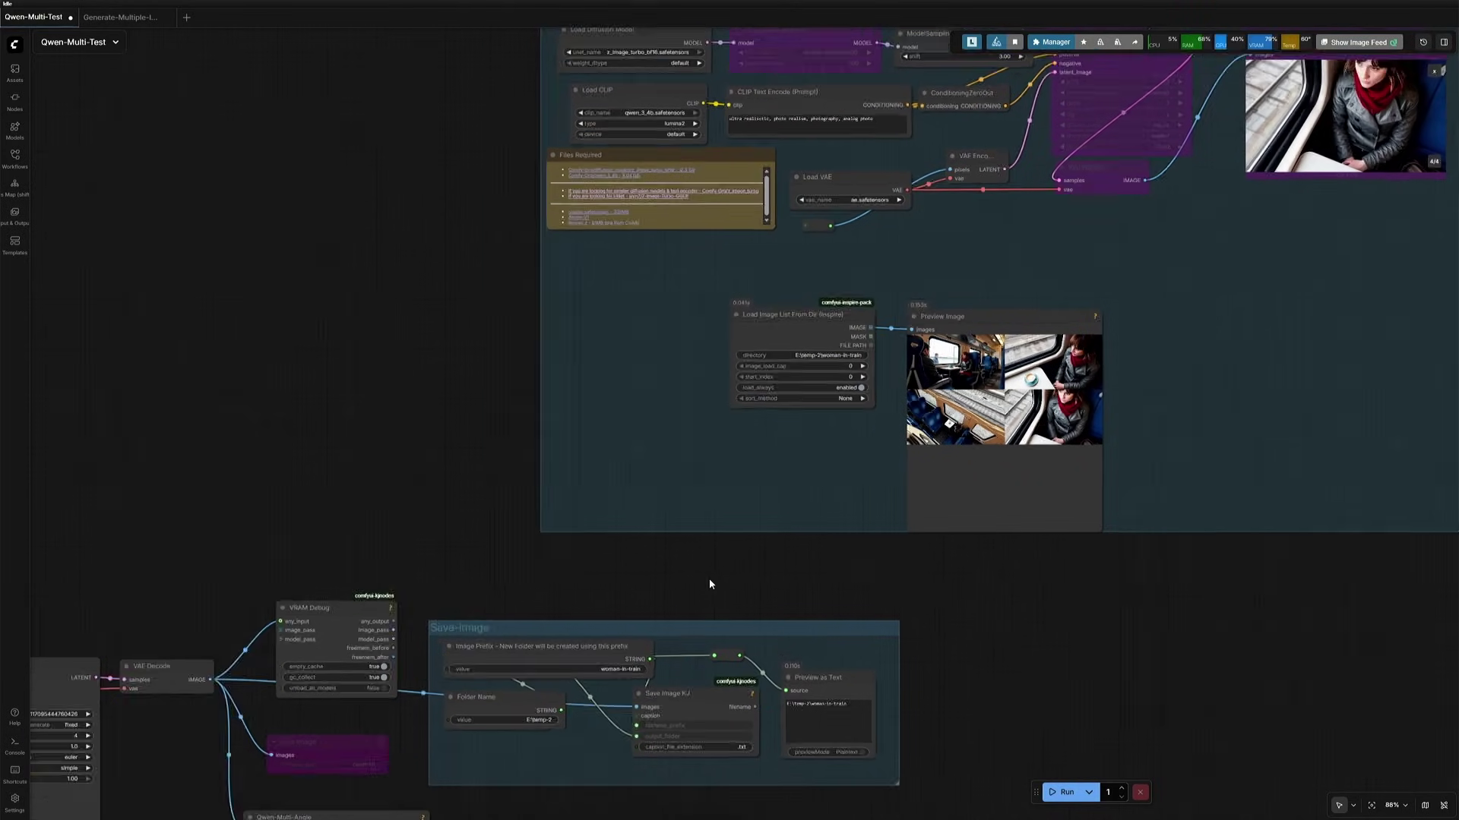
Connect the image output of the Qwen VAE Decode node to the reroute feeding the Z Image VAE Encode
{"action": "left_click_drag", "start_coordinate": [297, 662], "coordinate": [789, 288]}
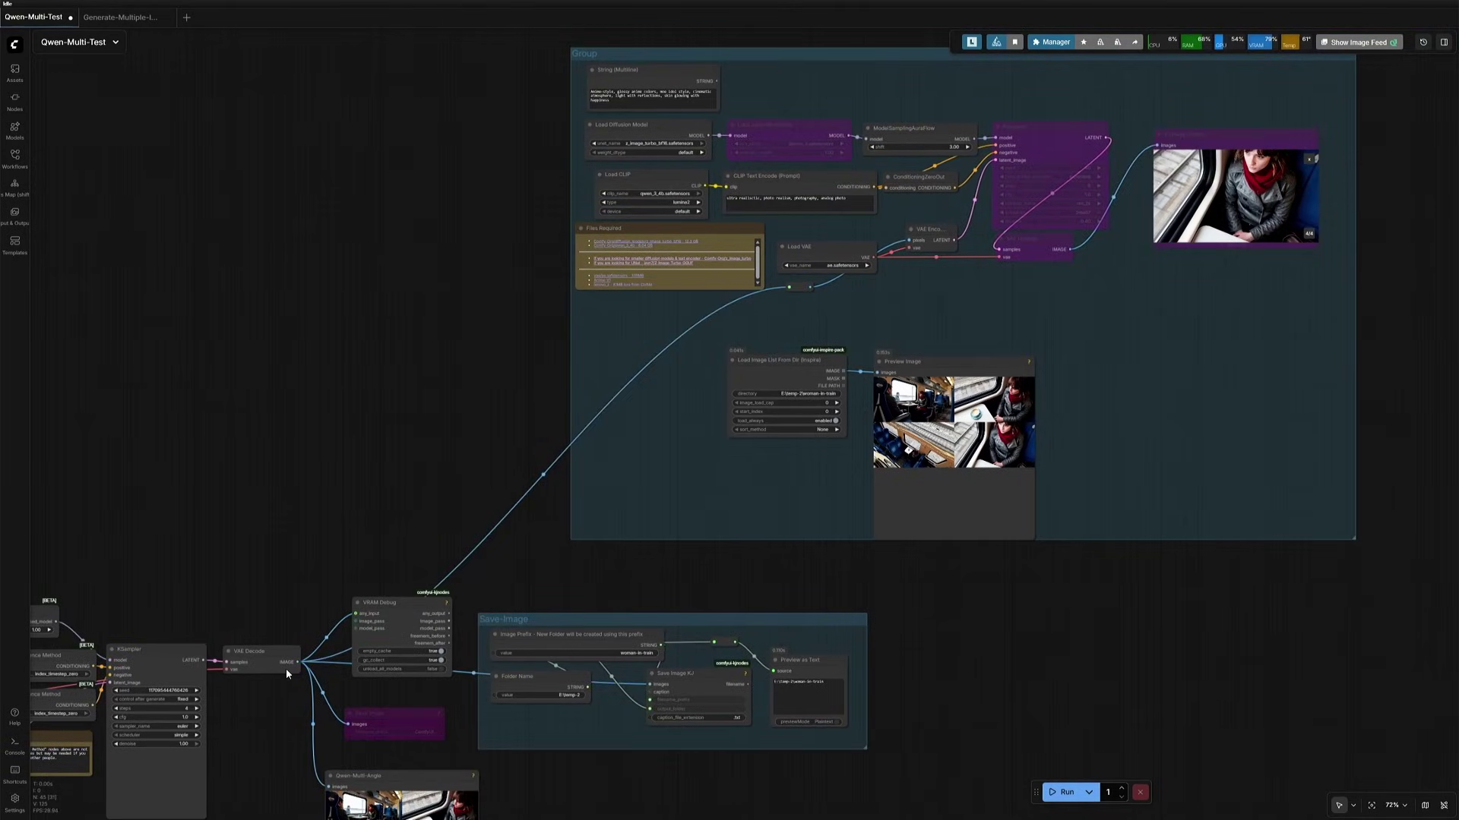
{"action": "left_click", "coordinate": [266, 648]}
{"action": "left_click", "coordinate": [609, 509]}
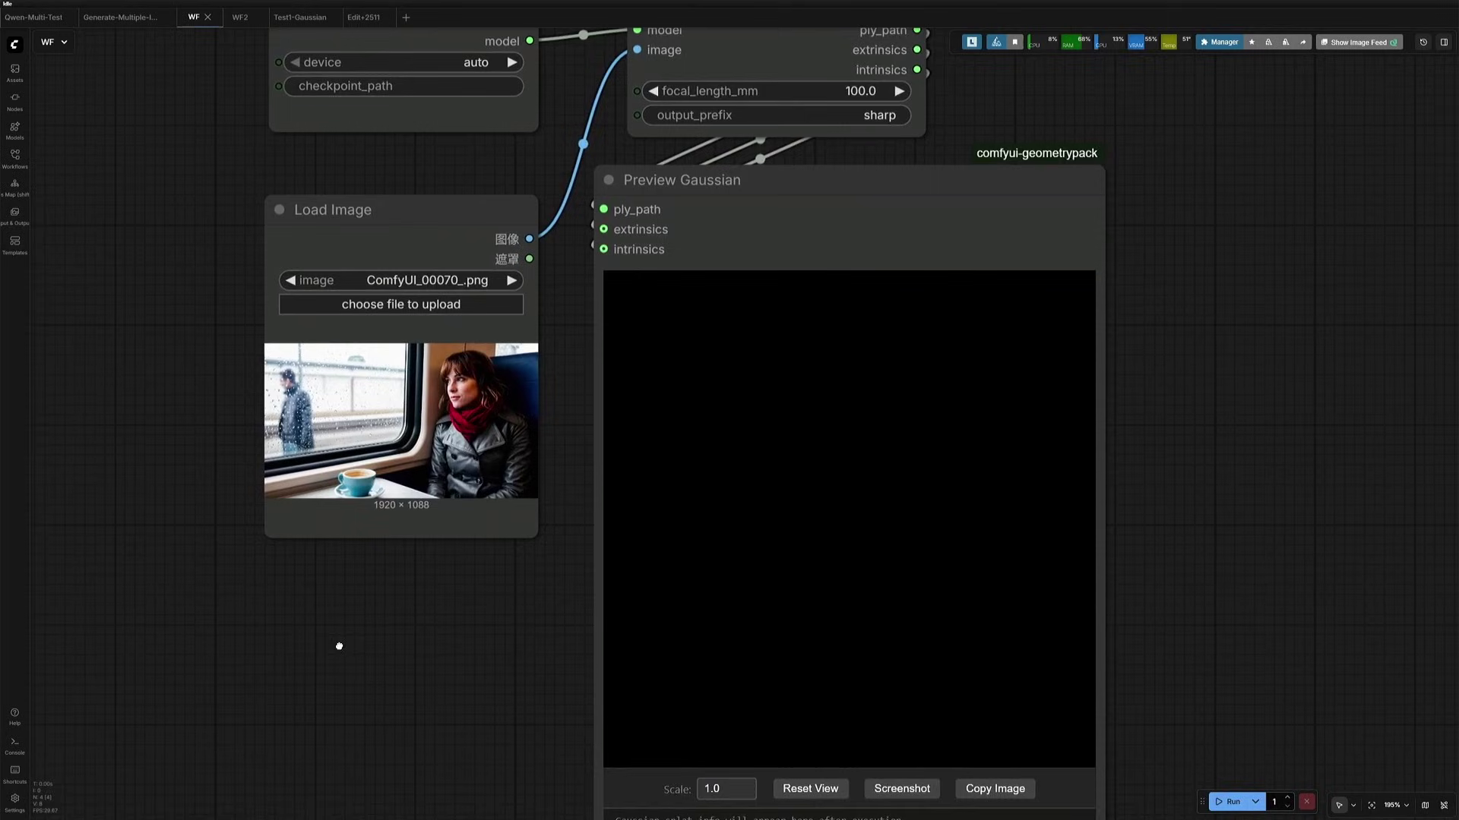
Load ComfyUI_00027_.png into the WF workflow's Load Image node, run it and examine the resulting Gaussian splat
{"action": "left_click_drag", "start_coordinate": [339, 647], "coordinate": [325, 659]}
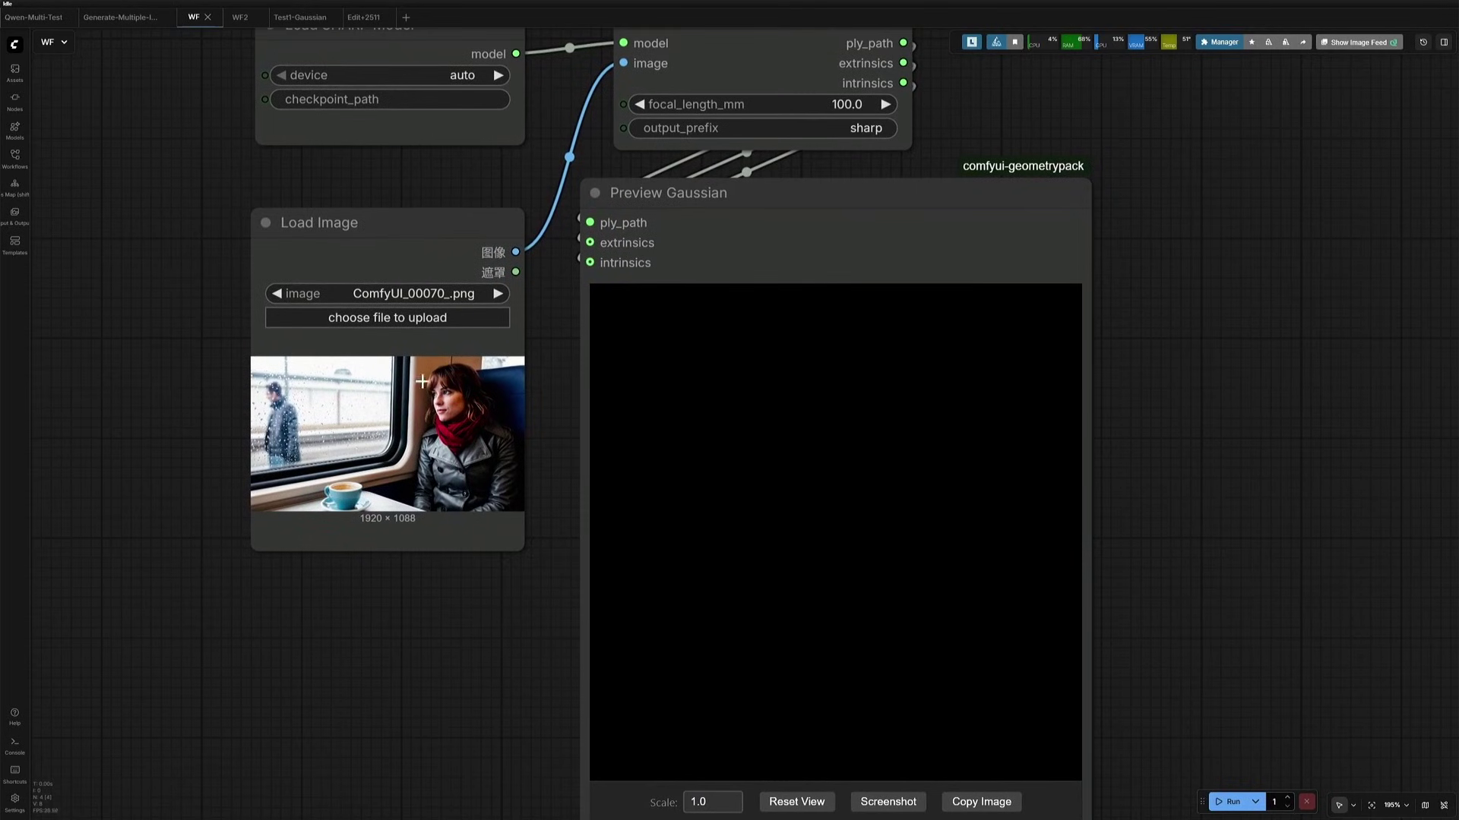
{"action": "left_click", "coordinate": [356, 325]}
{"action": "left_click", "coordinate": [275, 274]}
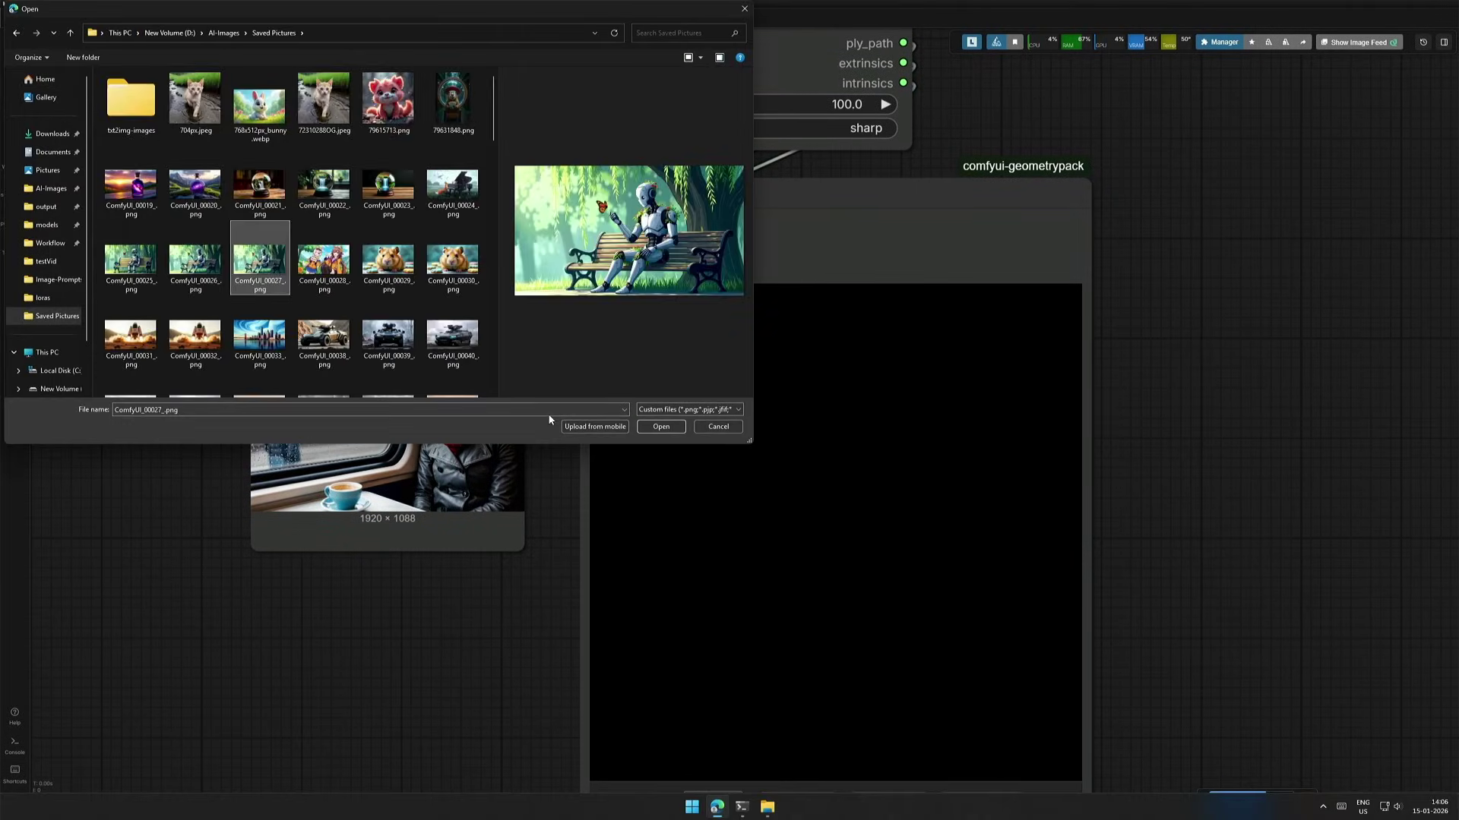
{"action": "left_click", "coordinate": [661, 427]}
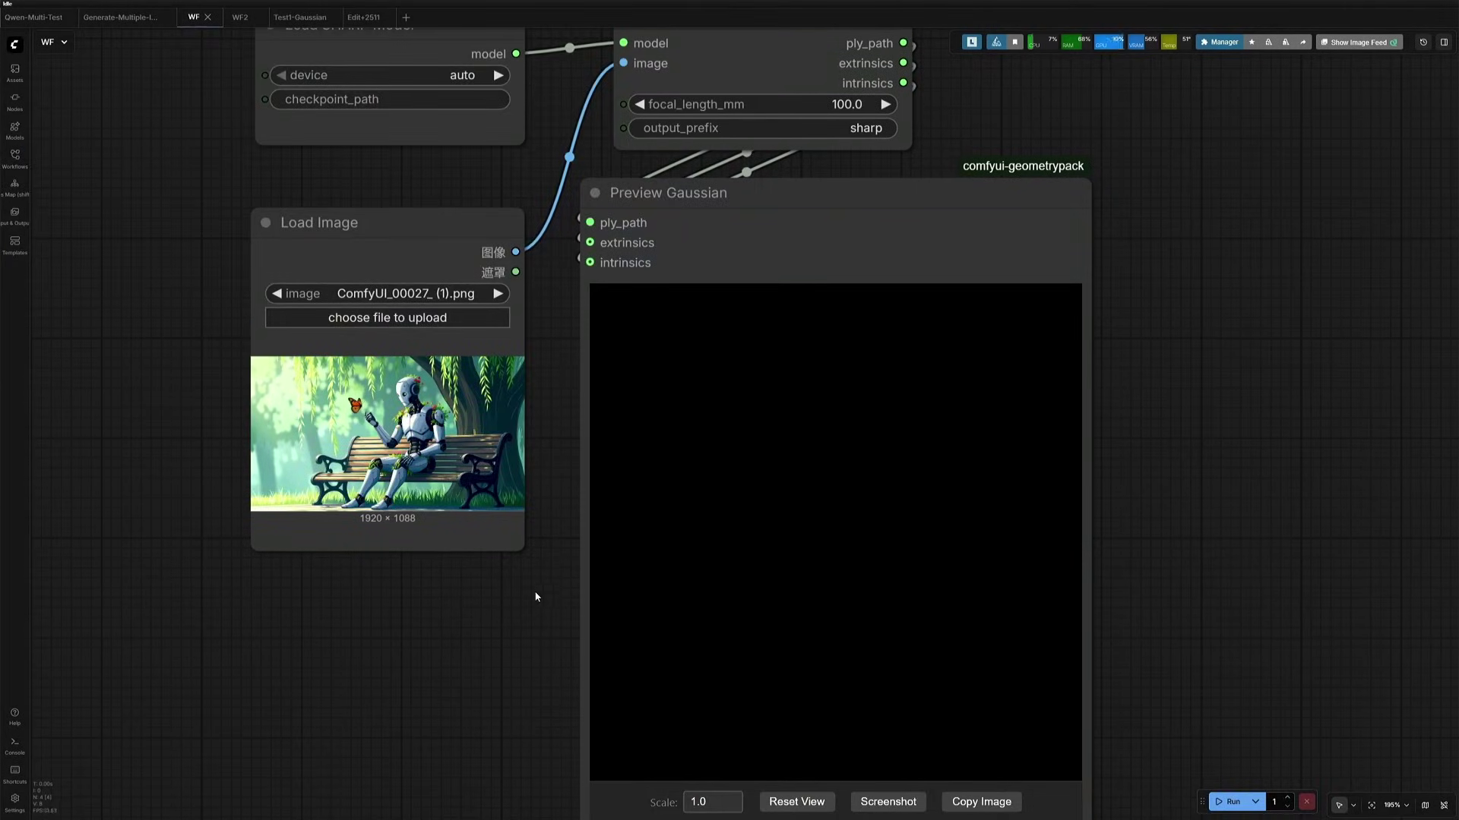
{"action": "left_click", "coordinate": [1225, 803]}
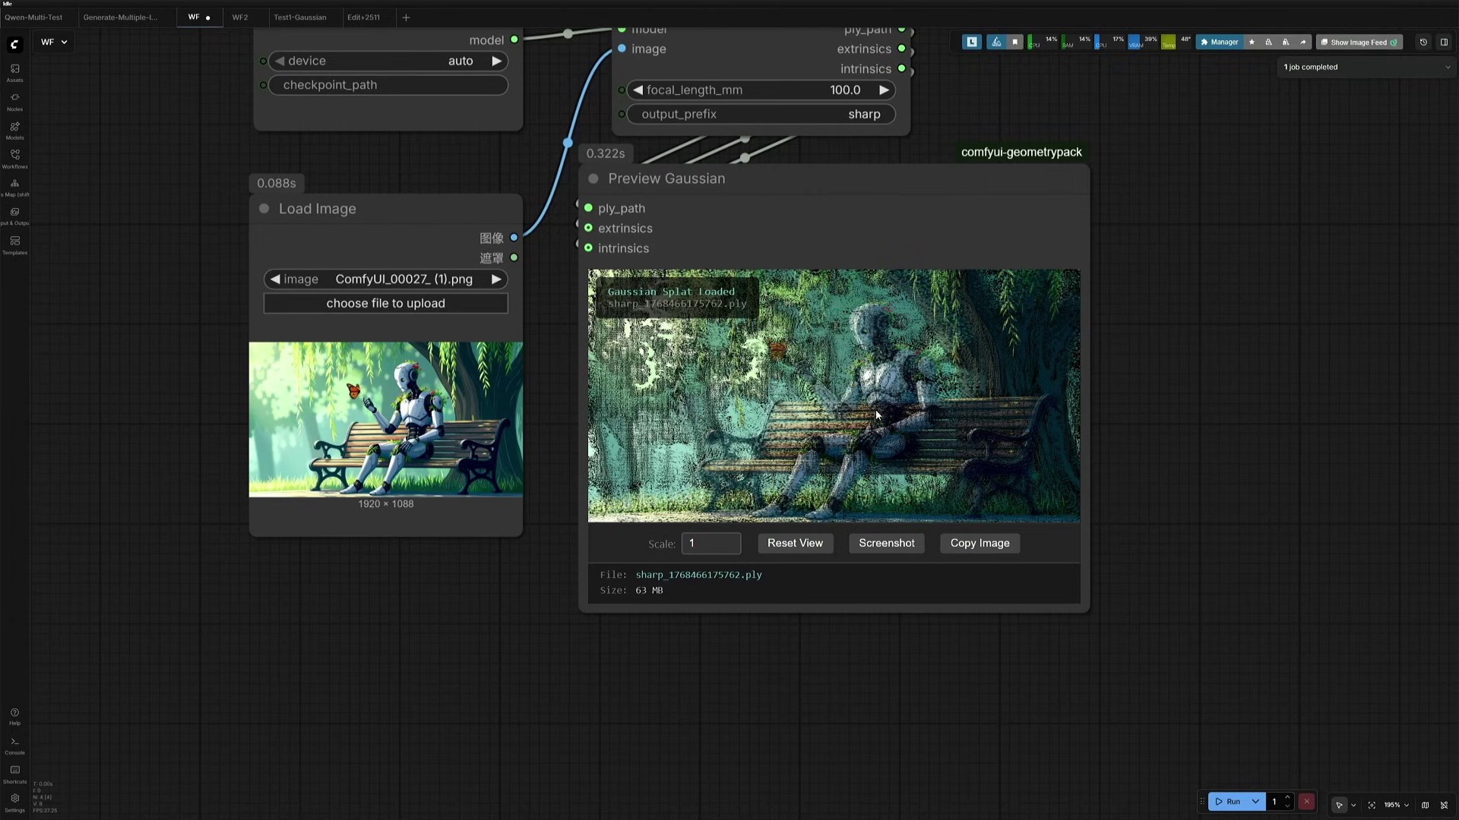
{"action": "left_click_drag", "start_coordinate": [877, 398], "coordinate": [735, 302]}
{"action": "scroll", "coordinate": [841, 417], "scroll_direction": "down", "scroll_amount": 5}
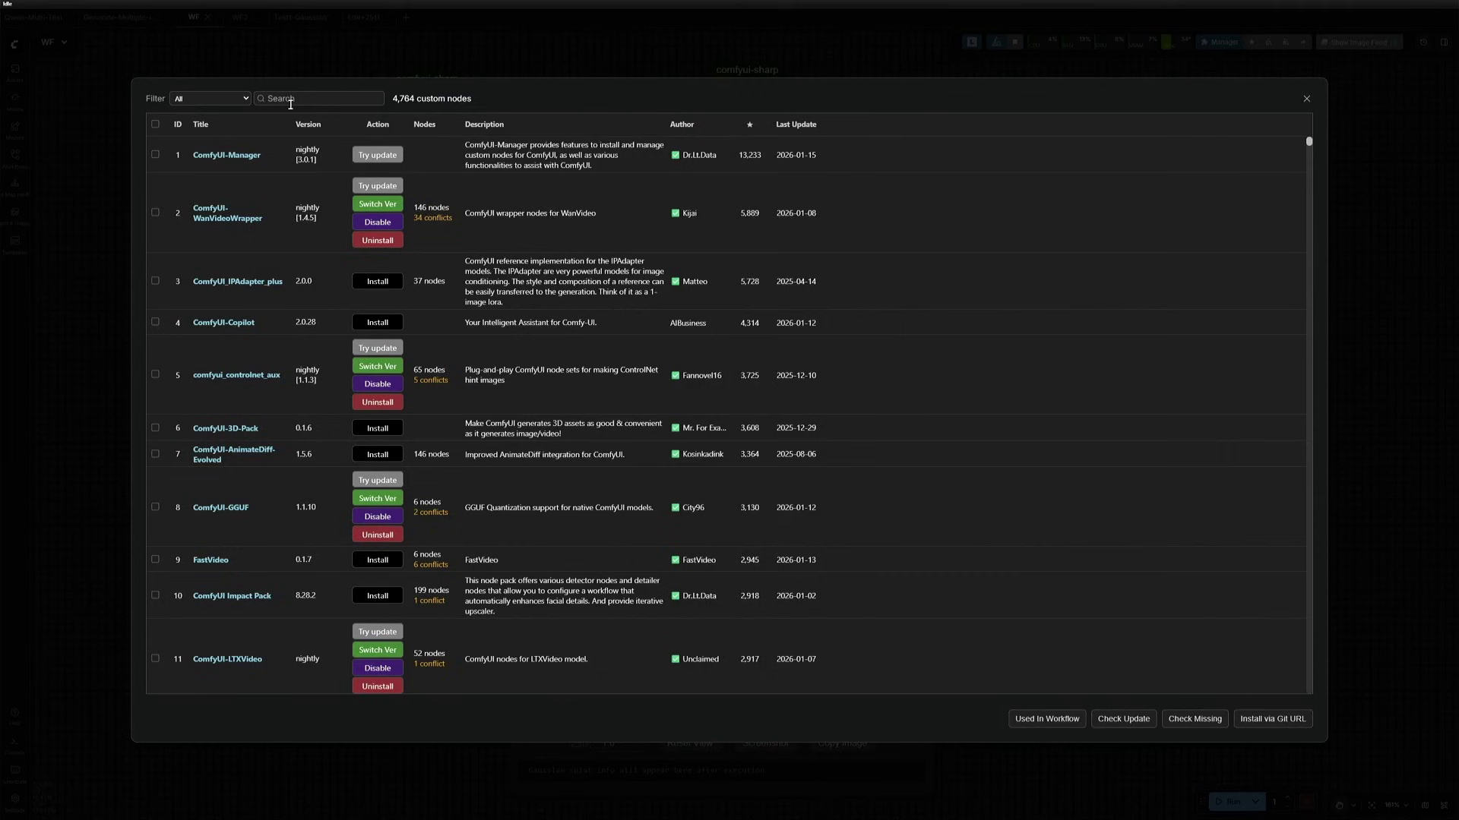
Search the custom node manager for "sharp" and "geome" to find the Sharp and GeometryPack node packs
{"action": "left_click", "coordinate": [290, 100]}
{"action": "type", "text": "sharp"}
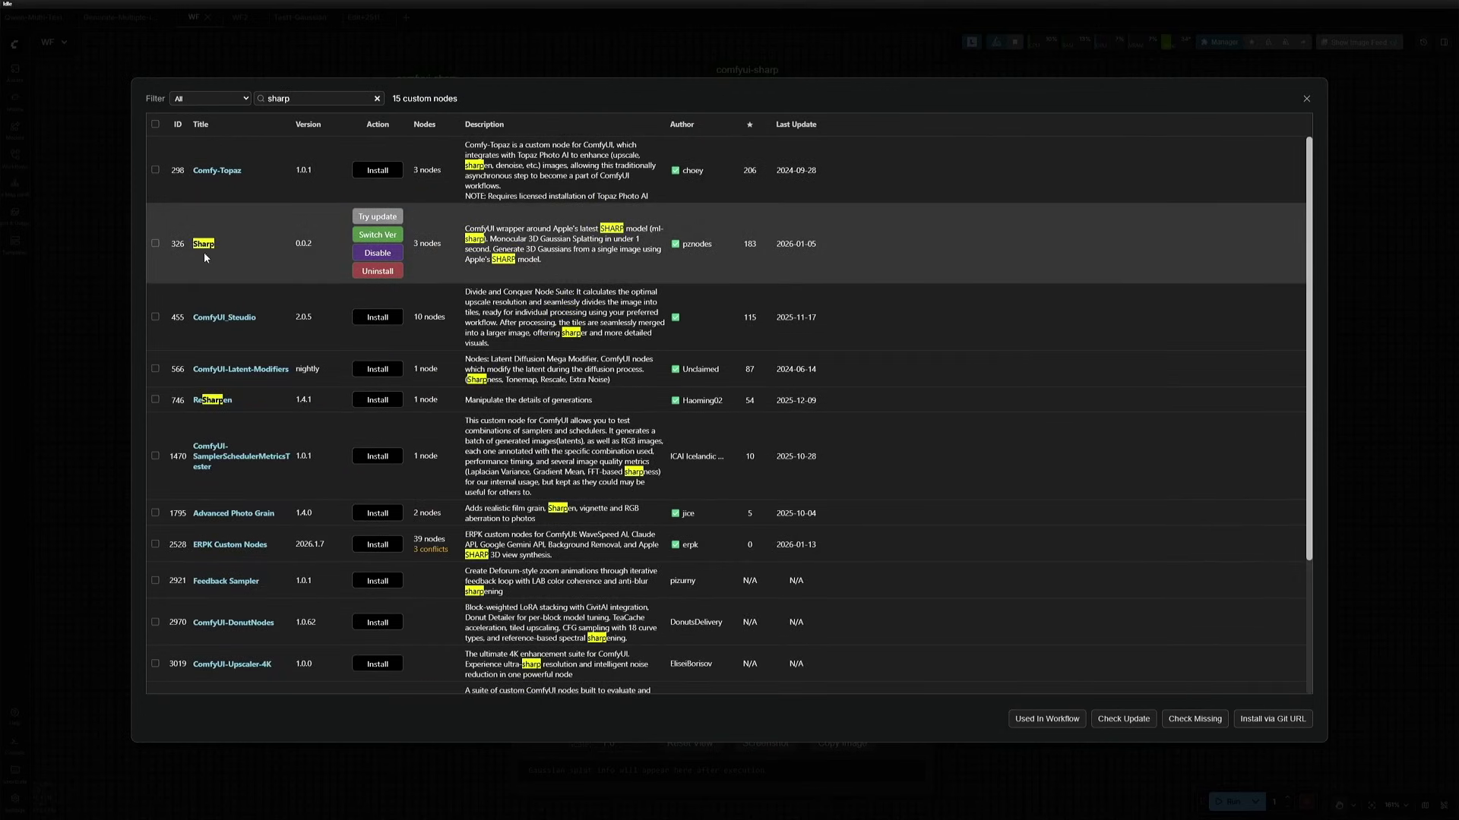
{"action": "mouse_move", "coordinate": [687, 248]}
{"action": "double_click", "coordinate": [331, 99]}
{"action": "type", "text": "geome"}
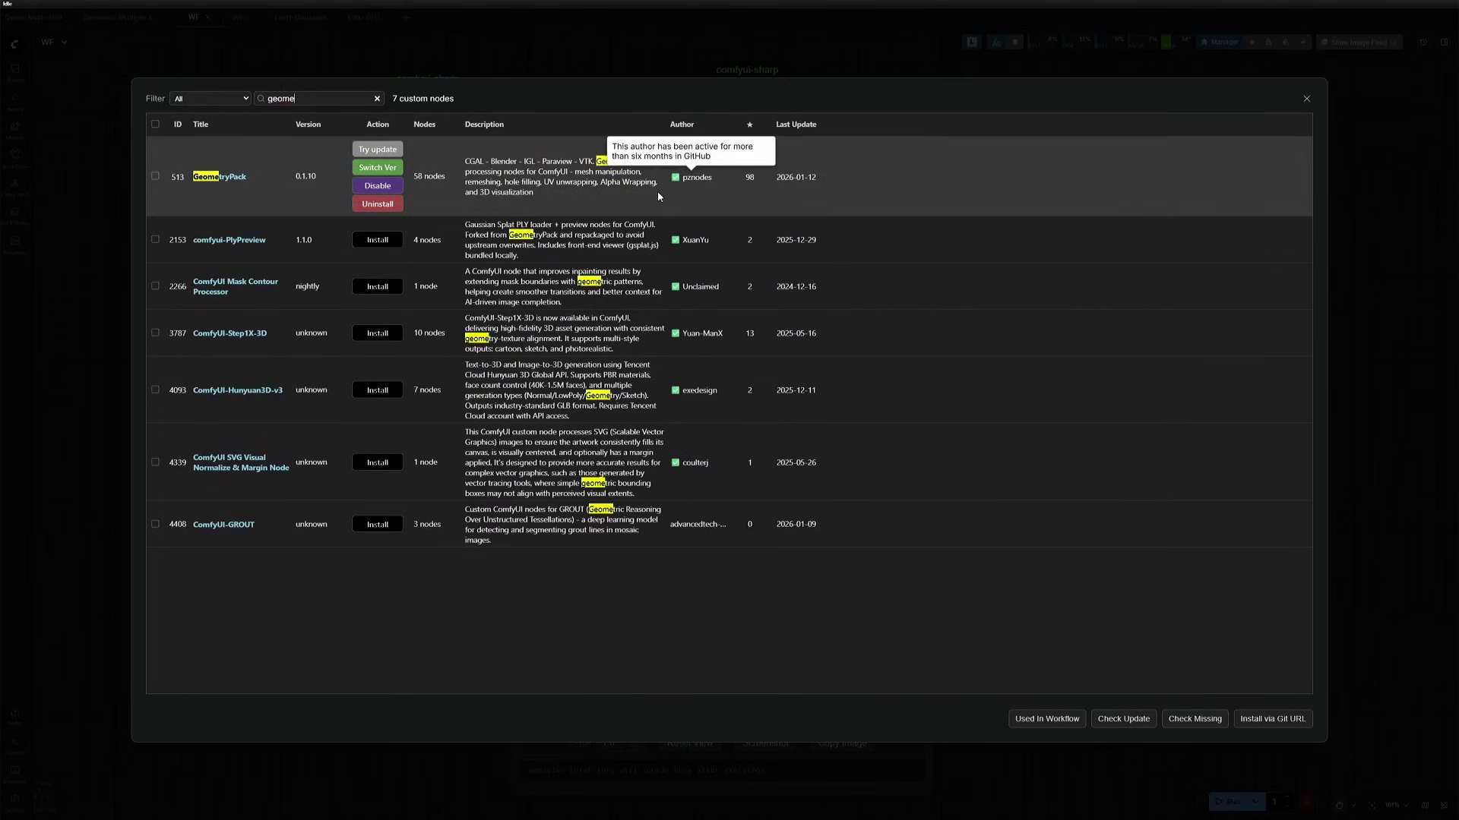
{"action": "left_click", "coordinate": [309, 178]}
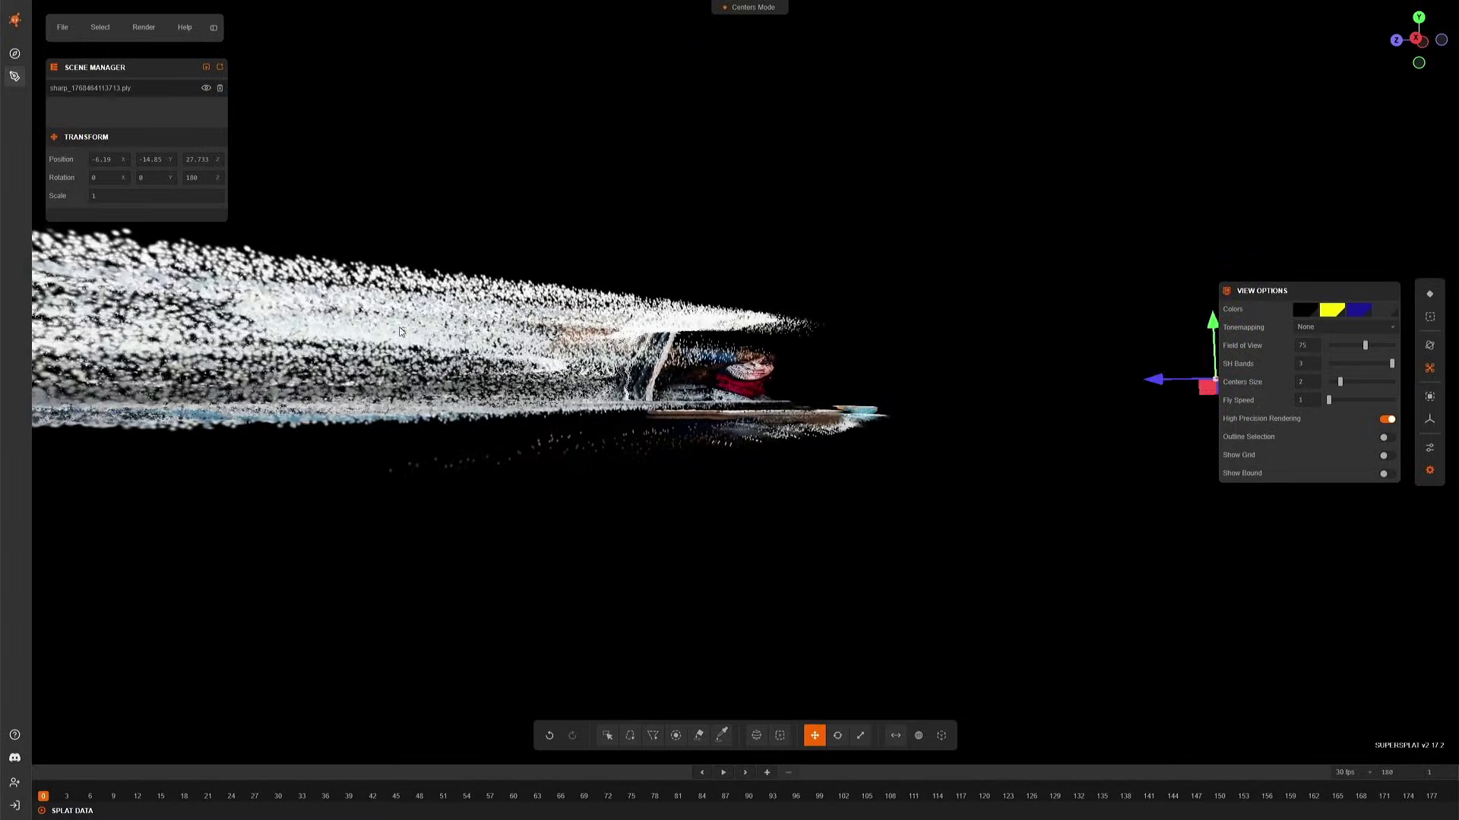
Switch to SuperSplat, reload it to clear the scene and import sharp_1768466175762.ply from the ComfyUI output folder
{"action": "scroll", "coordinate": [401, 332], "scroll_direction": "down", "scroll_amount": 2}
{"action": "key", "text": "F5"}
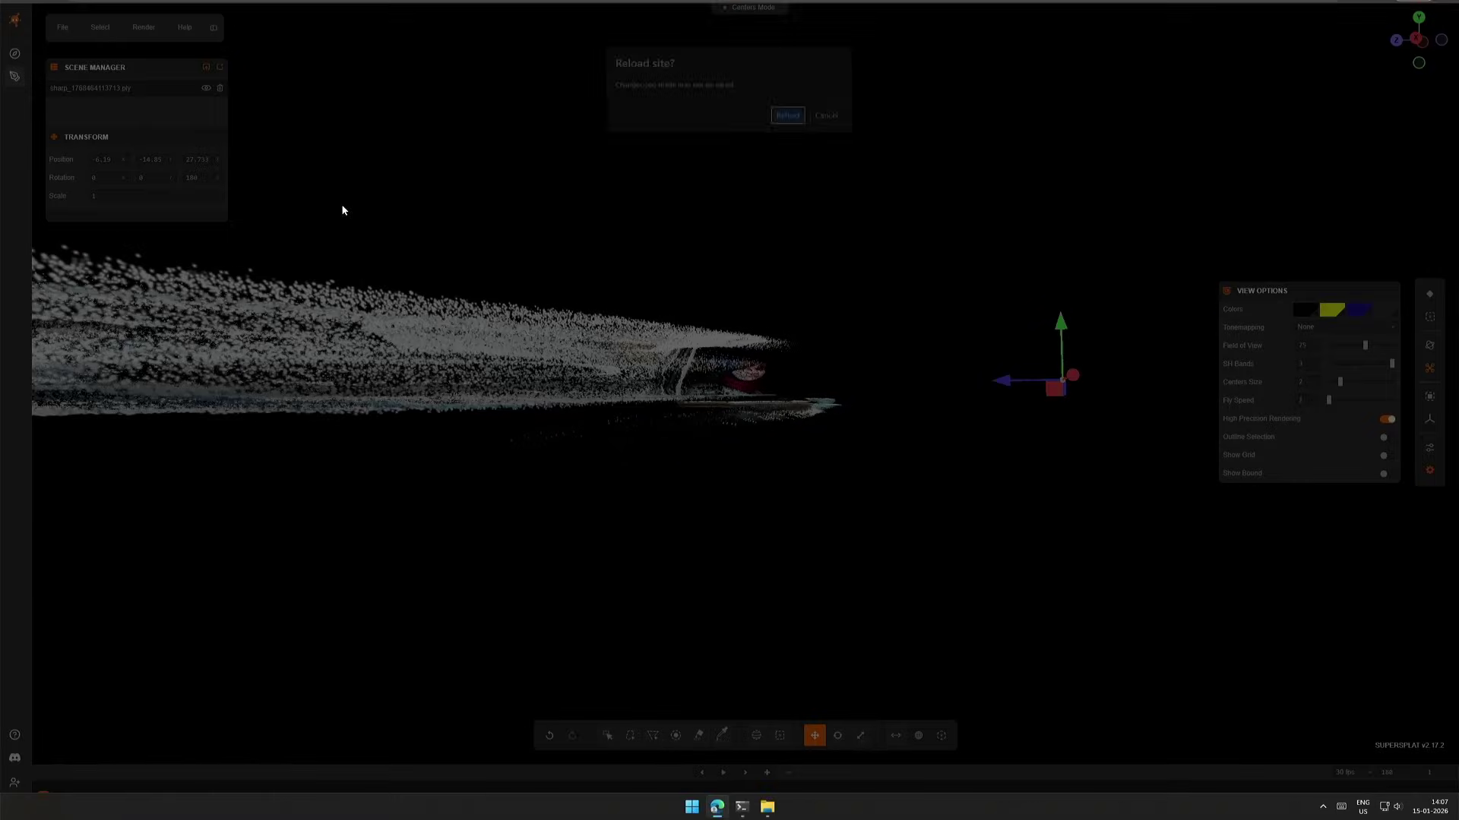
{"action": "left_click", "coordinate": [790, 93]}
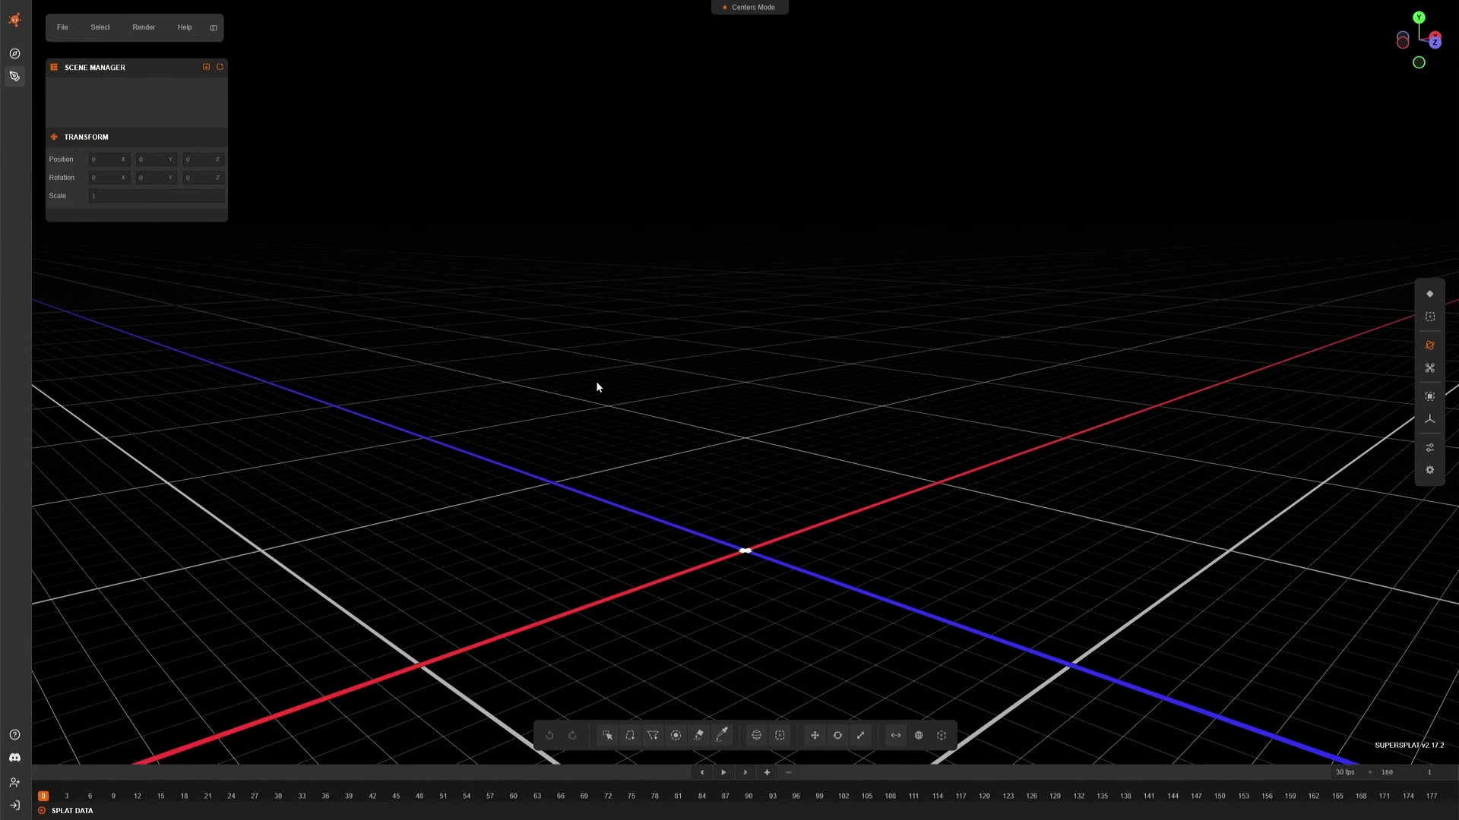
{"action": "key", "text": "alt+Tab"}
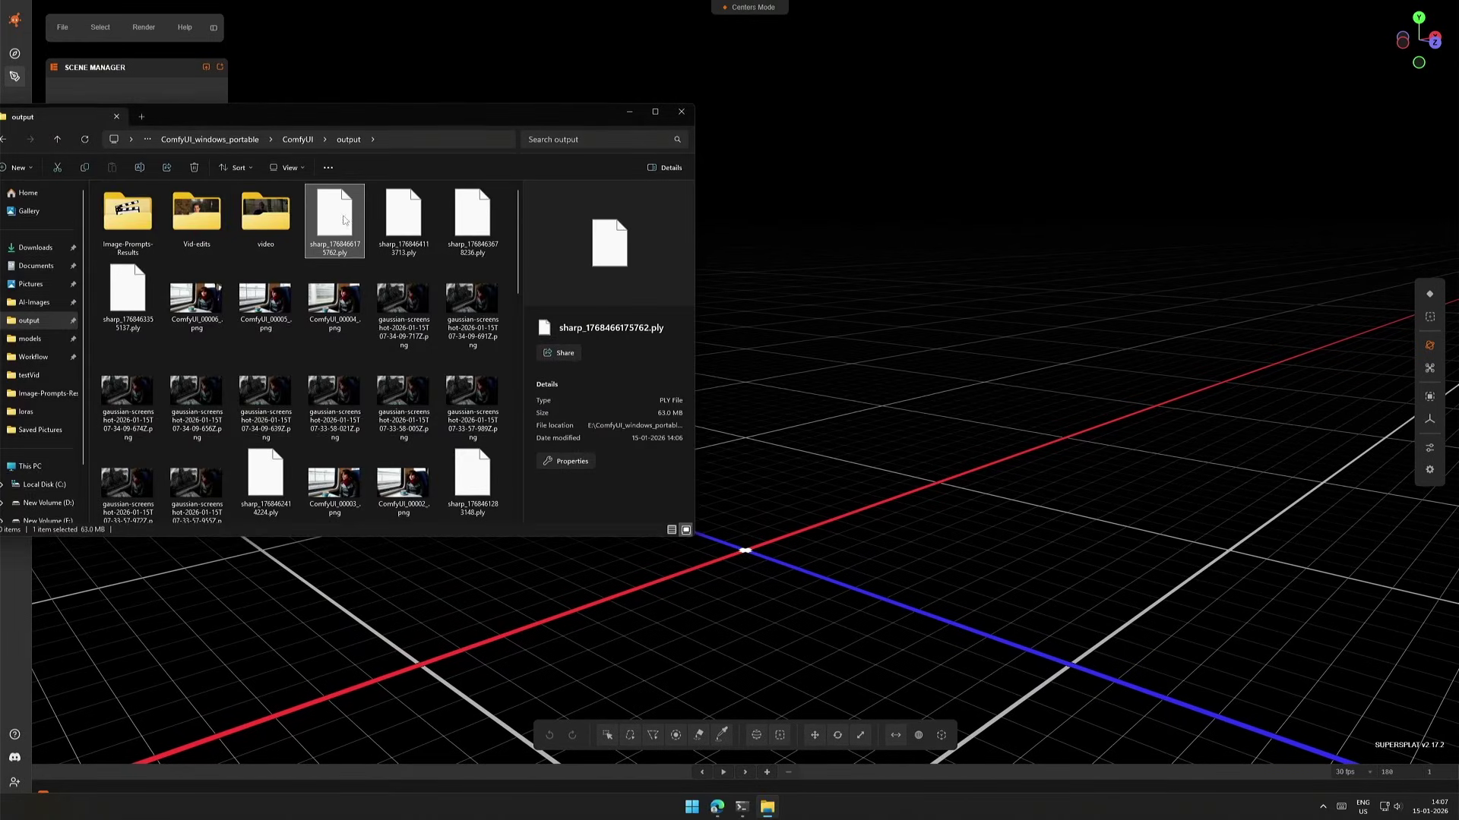
{"action": "left_click_drag", "start_coordinate": [341, 209], "coordinate": [742, 525]}
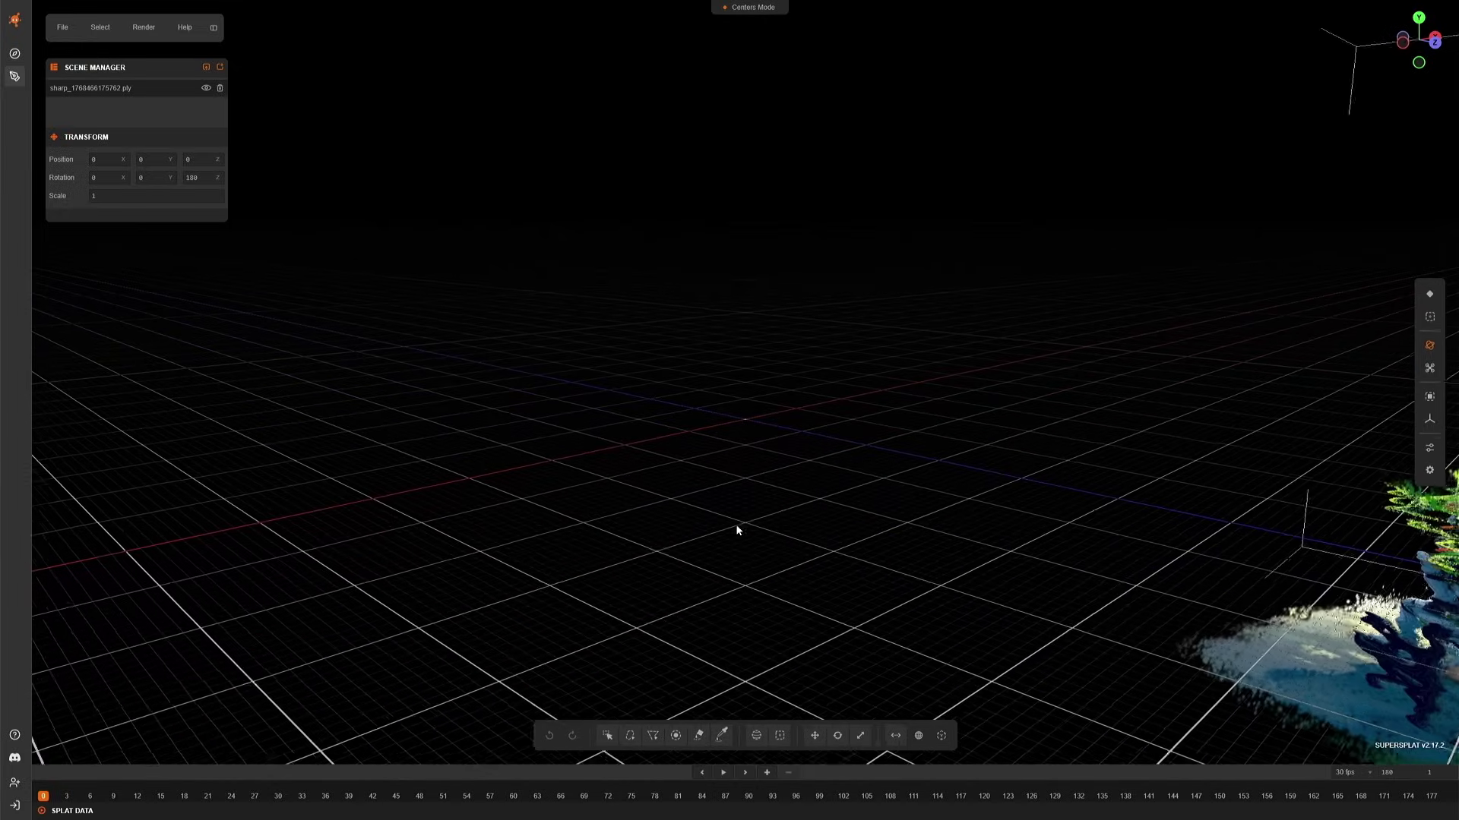
Turn off Show Grid and Show Bound in the view options for the robot-on-bench splat
{"action": "left_click_drag", "start_coordinate": [736, 530], "coordinate": [1042, 587]}
{"action": "left_click", "coordinate": [1429, 470]}
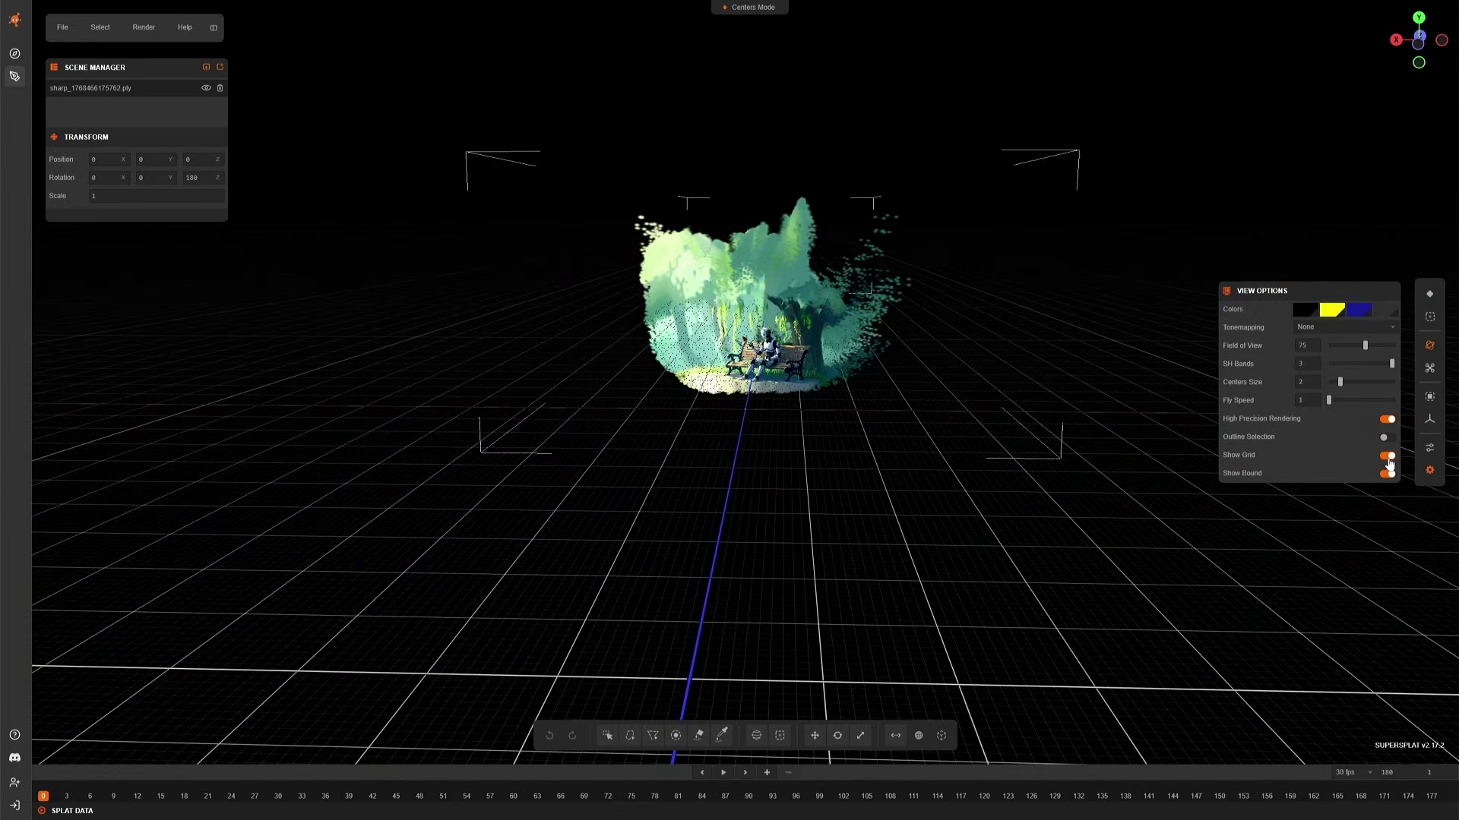
{"action": "left_click", "coordinate": [1386, 456]}
{"action": "left_click", "coordinate": [1387, 474]}
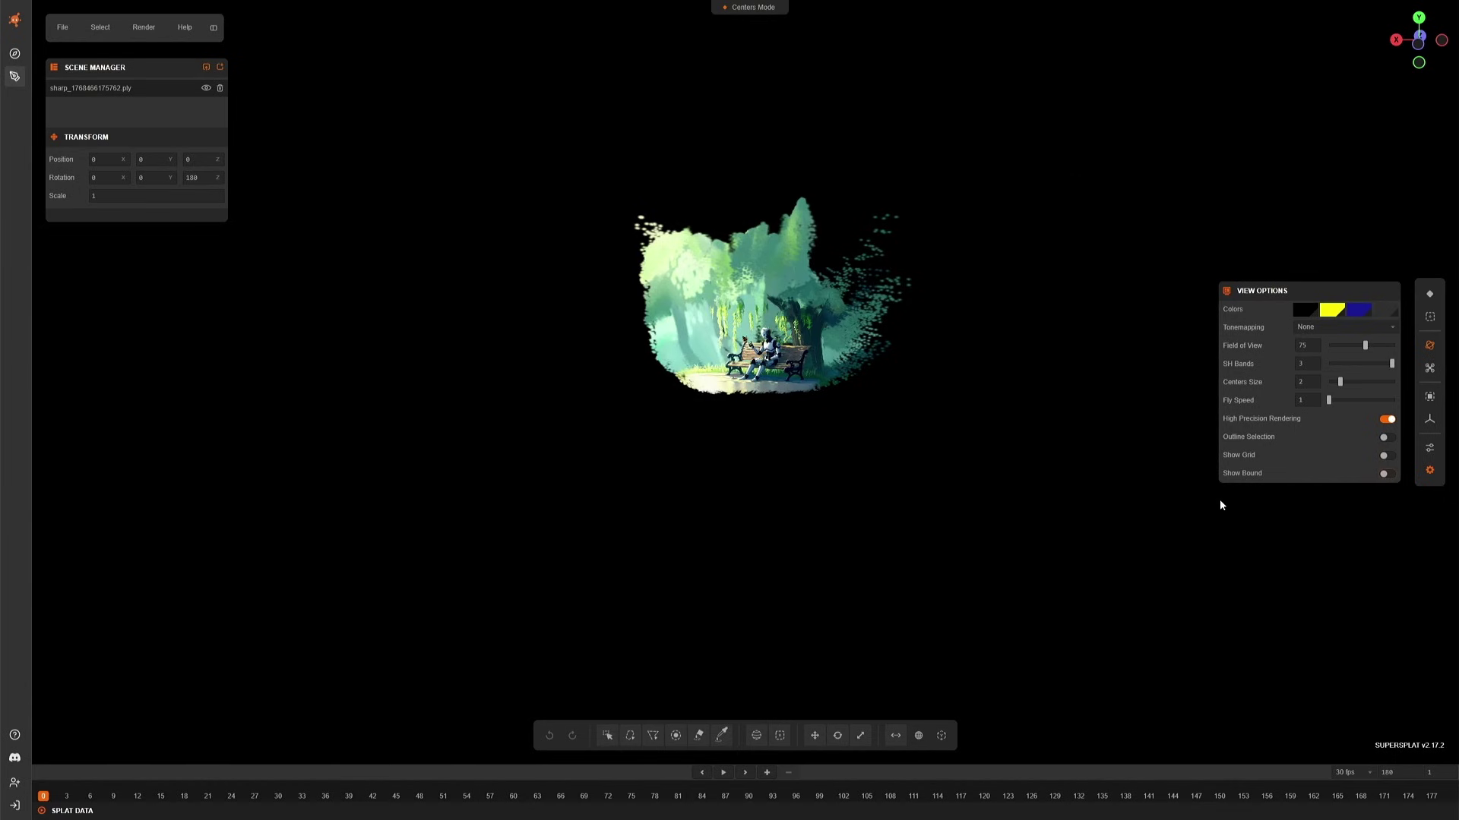
Move the splat toward the scene origin with the Move tool, to about X 4.37, Y -5.938, Z 2.187
{"action": "left_click_drag", "start_coordinate": [932, 466], "coordinate": [762, 462]}
{"action": "left_click", "coordinate": [815, 735]}
{"action": "scroll", "coordinate": [782, 449], "scroll_direction": "up", "scroll_amount": 3}
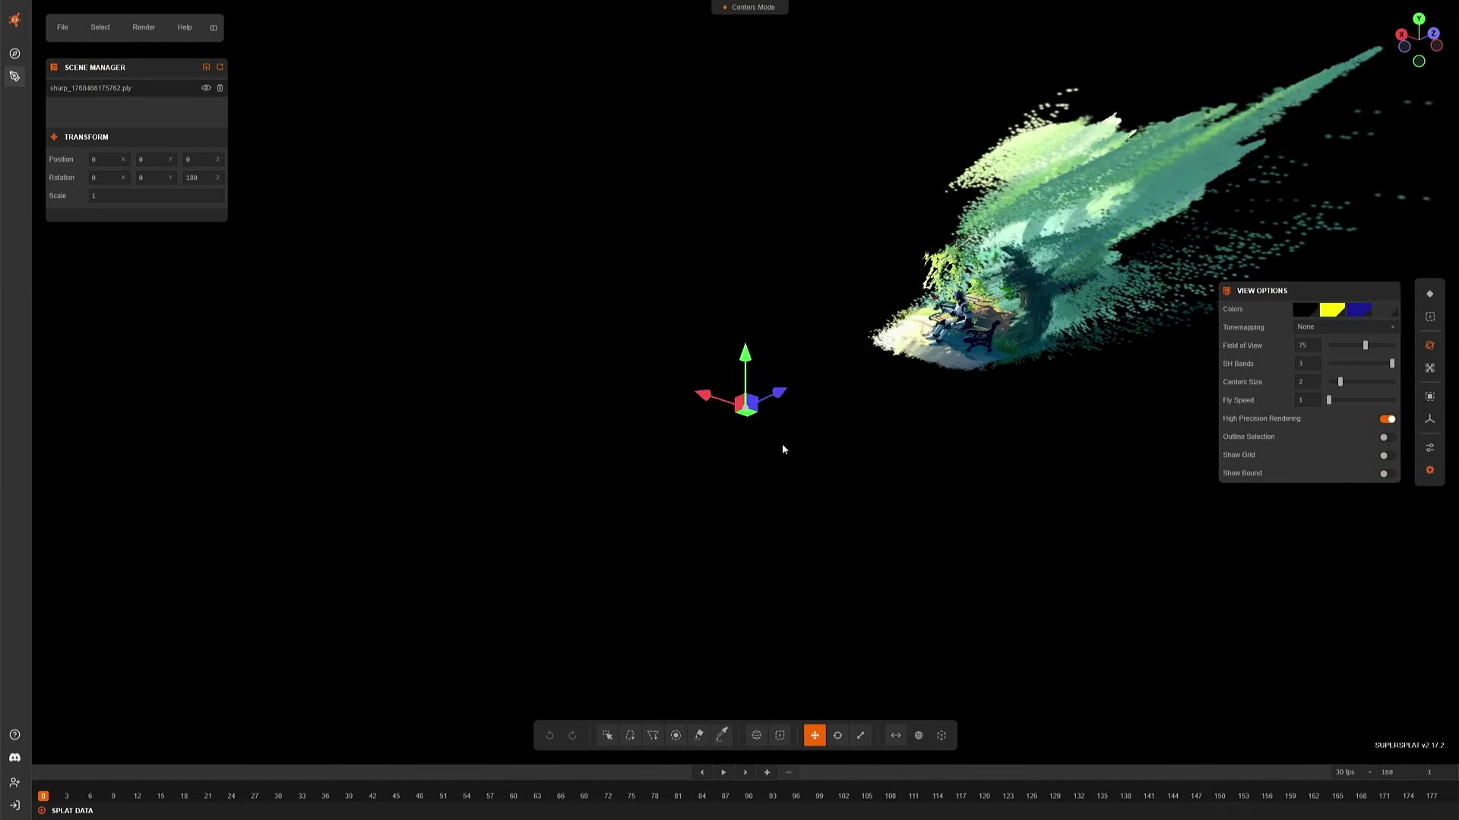
{"action": "left_click_drag", "start_coordinate": [778, 393], "coordinate": [642, 426]}
{"action": "scroll", "coordinate": [642, 426], "scroll_direction": "up", "scroll_amount": 3}
{"action": "left_click_drag", "start_coordinate": [928, 585], "coordinate": [1218, 597]}
{"action": "scroll", "coordinate": [902, 525], "scroll_direction": "up", "scroll_amount": 3}
Fly the camera around and through the splat to examine the robot on the bench from different angles and distances
{"action": "key", "text": "w"}
{"action": "left_click_drag", "start_coordinate": [902, 525], "coordinate": [915, 587]}
{"action": "key", "text": "s"}
{"action": "left_click_drag", "start_coordinate": [1337, 588], "coordinate": [1064, 543]}
{"action": "left_click_drag", "start_coordinate": [1070, 536], "coordinate": [144, 601]}
{"action": "left_click_drag", "start_coordinate": [231, 637], "coordinate": [586, 794]}
{"action": "key", "text": "w"}
{"action": "left_click_drag", "start_coordinate": [384, 546], "coordinate": [558, 628]}
{"action": "key", "text": "w"}
{"action": "key", "text": "s"}
{"action": "key", "text": "w"}
{"action": "key", "text": "s"}
{"action": "key", "text": "w"}
{"action": "key", "text": "s"}
{"action": "key", "text": "s"}
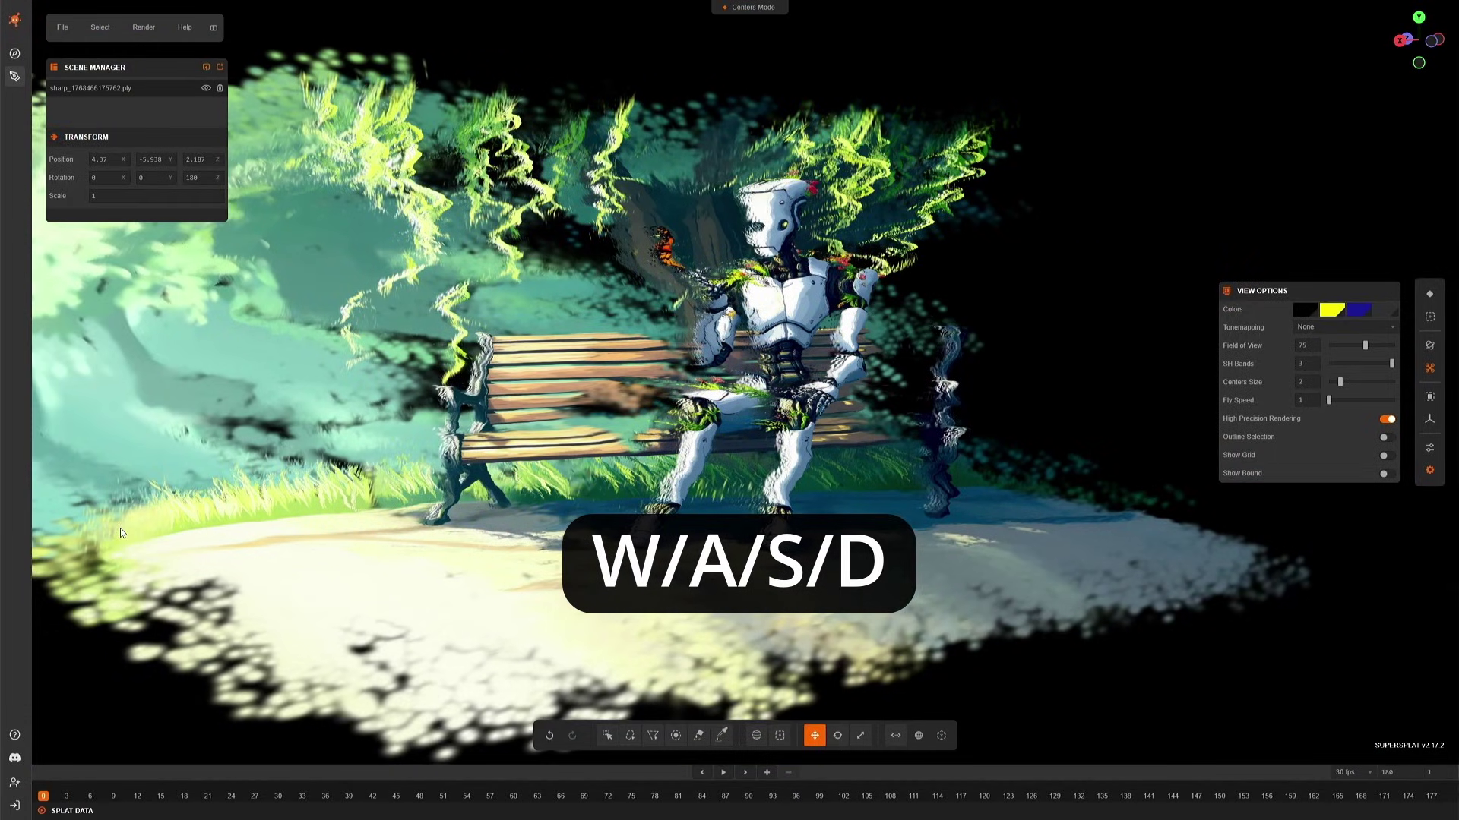
Frame the whole bench and surrounding trees with the robot right of centre, and render the view as an image
{"action": "key", "text": "w"}
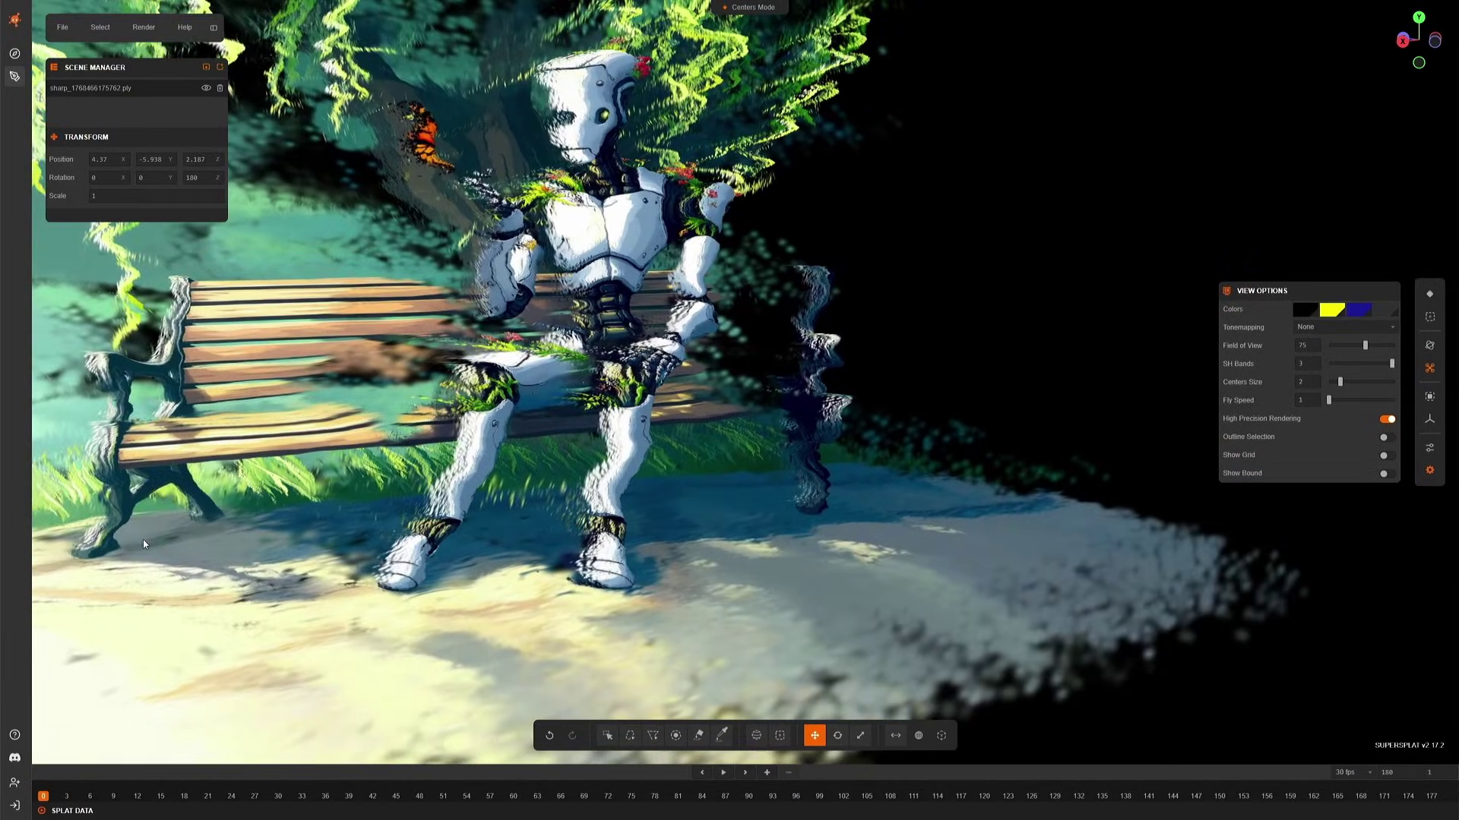
{"action": "key", "text": "q"}
{"action": "key", "text": "e"}
{"action": "key", "text": "q"}
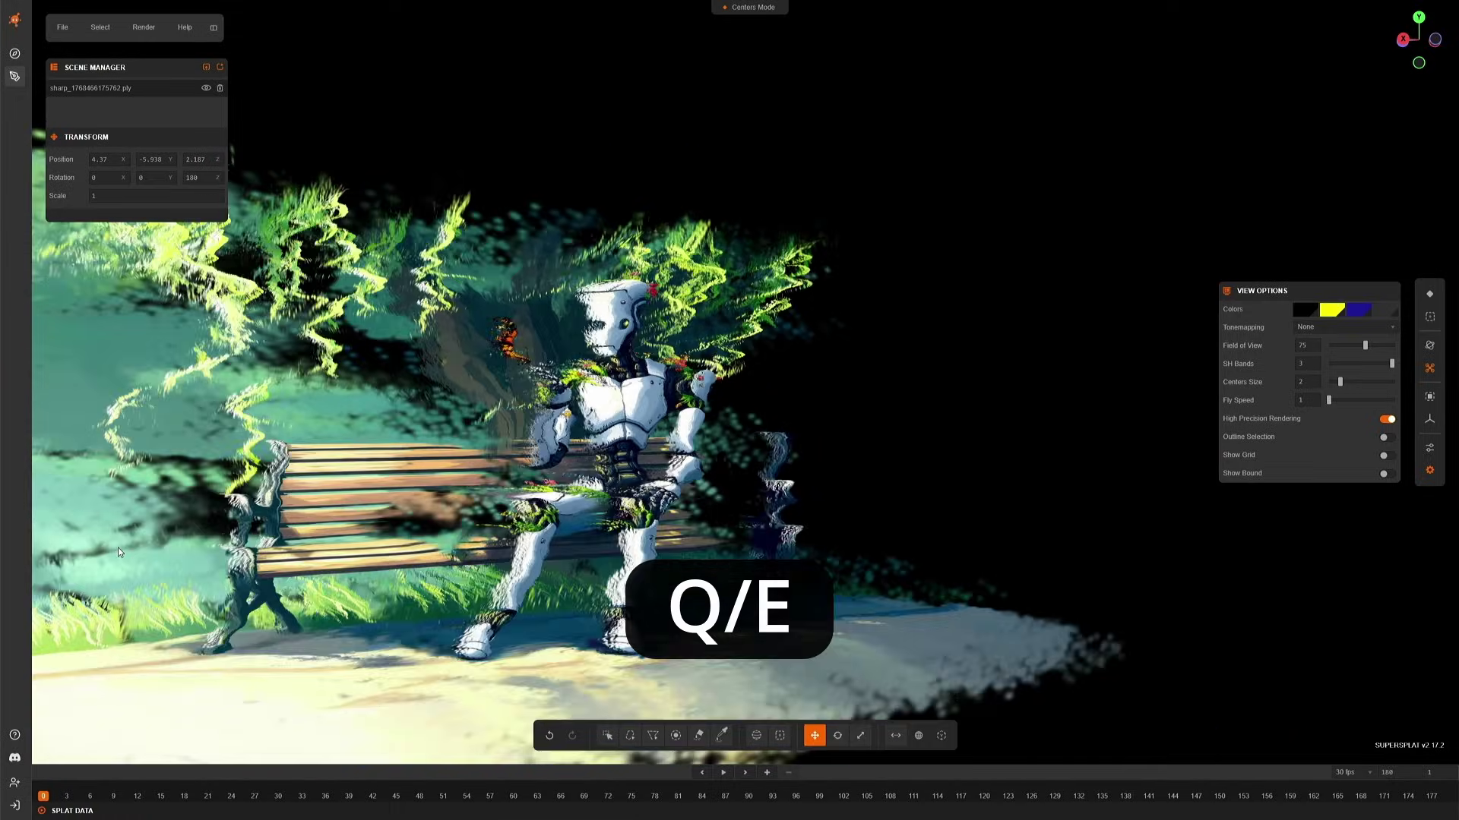
{"action": "key", "text": "s"}
{"action": "left_click_drag", "start_coordinate": [118, 552], "coordinate": [94, 566]}
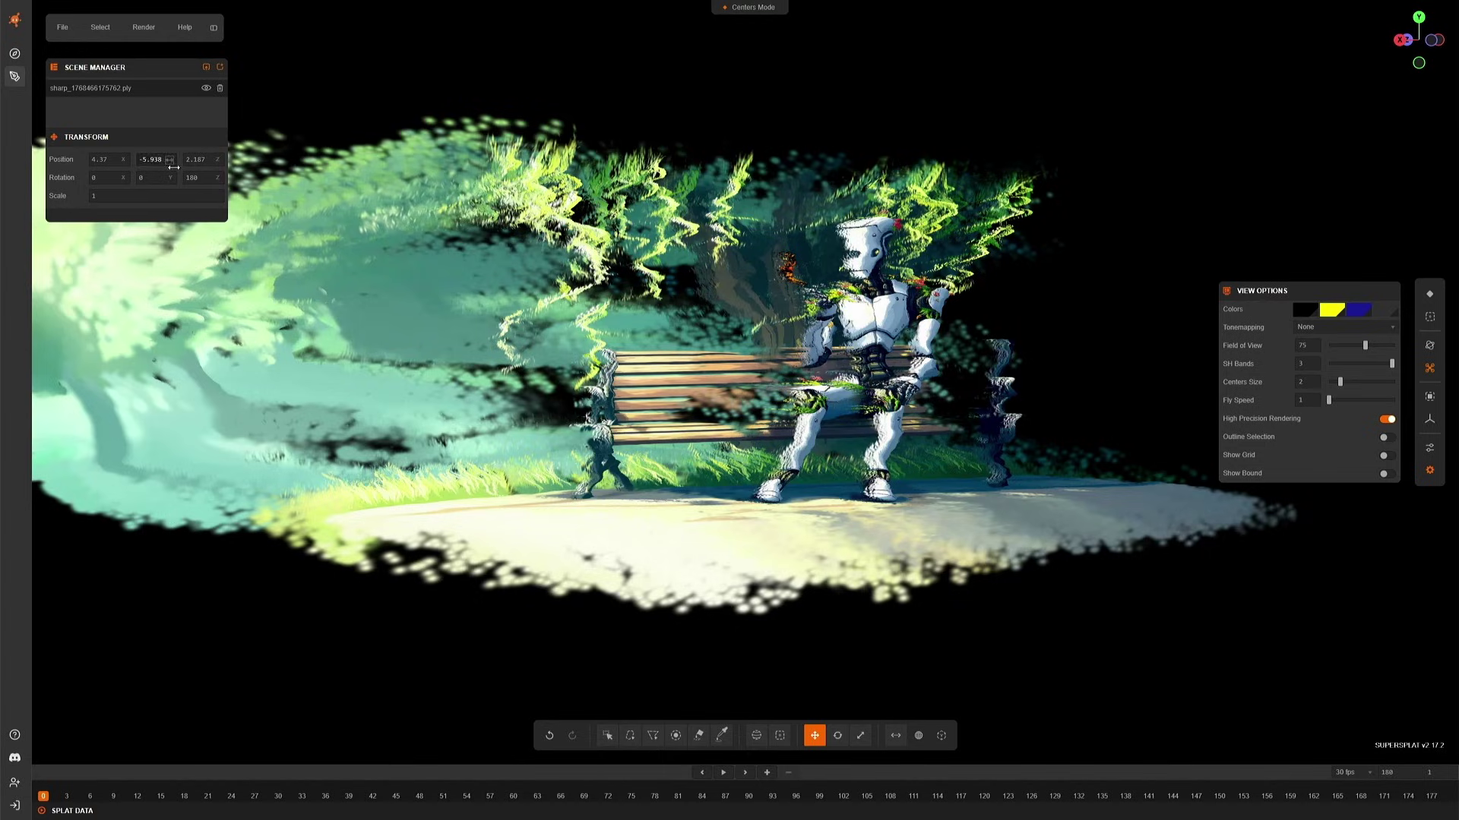
{"action": "left_click", "coordinate": [143, 28]}
{"action": "left_click", "coordinate": [149, 58]}
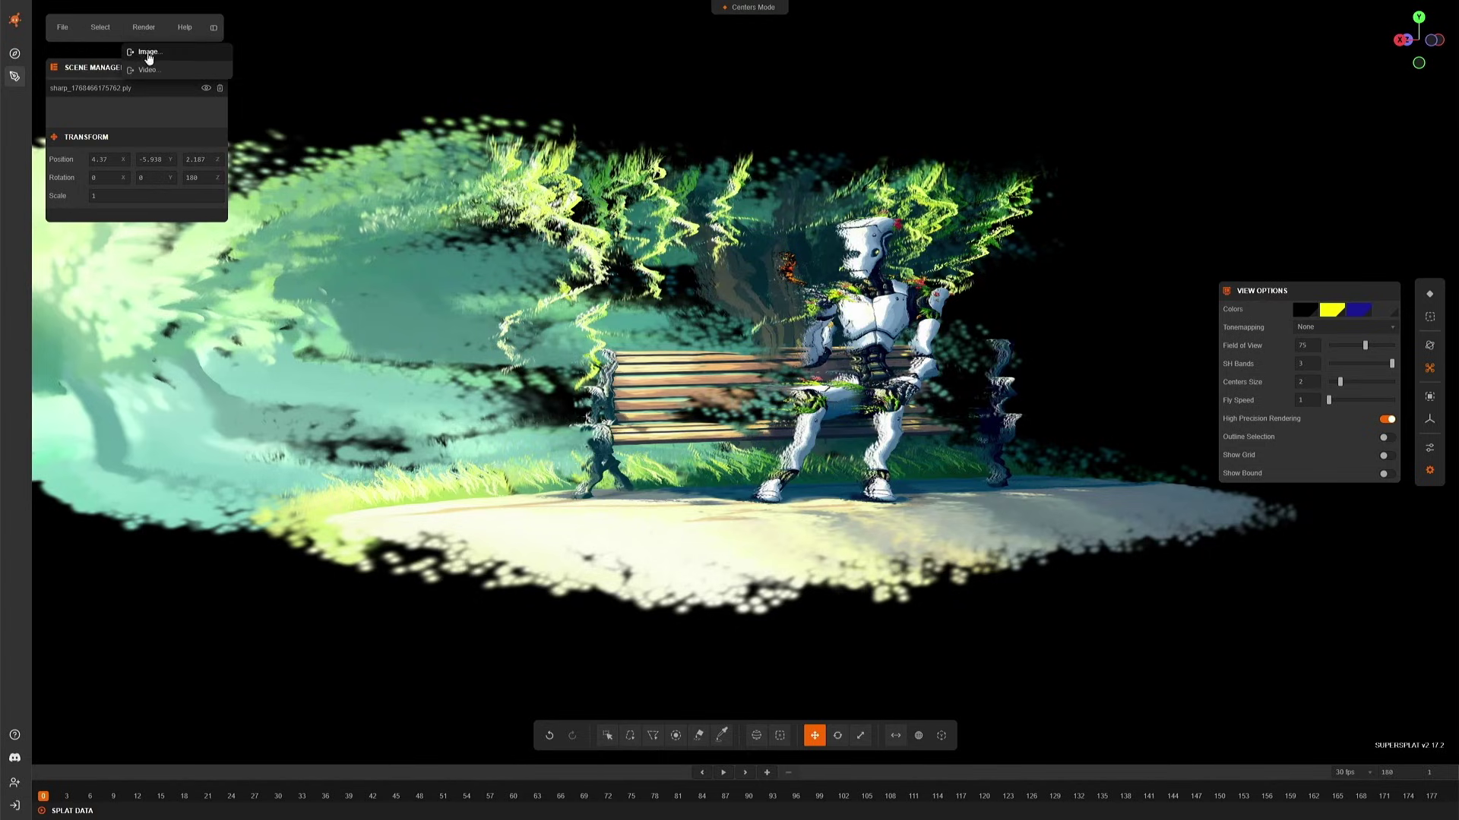
{"action": "left_click", "coordinate": [779, 462]}
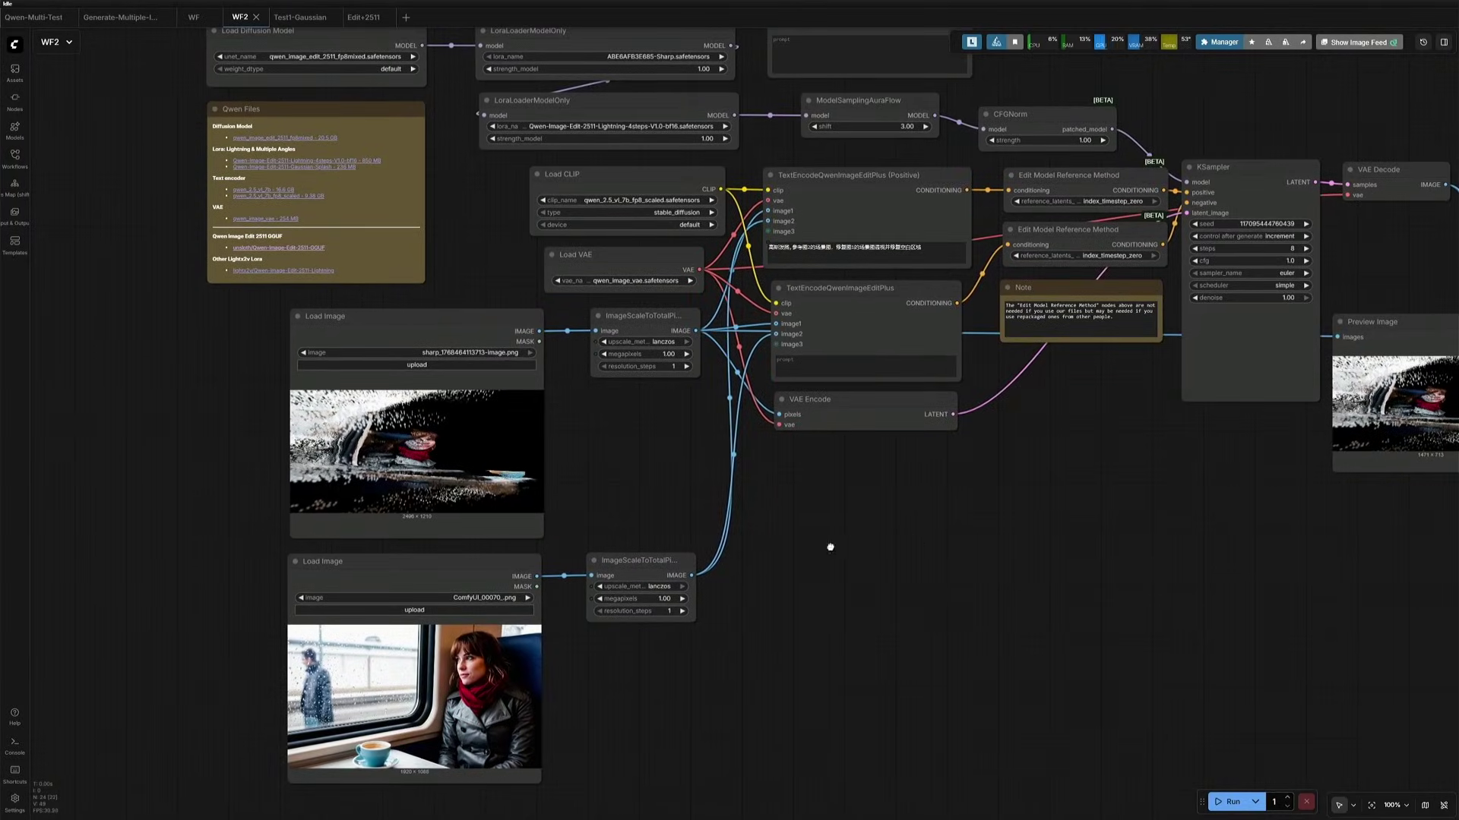
Switch to the WF2 workflow in ComfyUI and examine the train passenger's input images, Preview Image and Preview Result
{"action": "left_click_drag", "start_coordinate": [831, 547], "coordinate": [544, 599]}
{"action": "scroll", "coordinate": [922, 548], "scroll_direction": "up", "scroll_amount": 7}
{"action": "left_click_drag", "start_coordinate": [971, 577], "coordinate": [358, 667]}
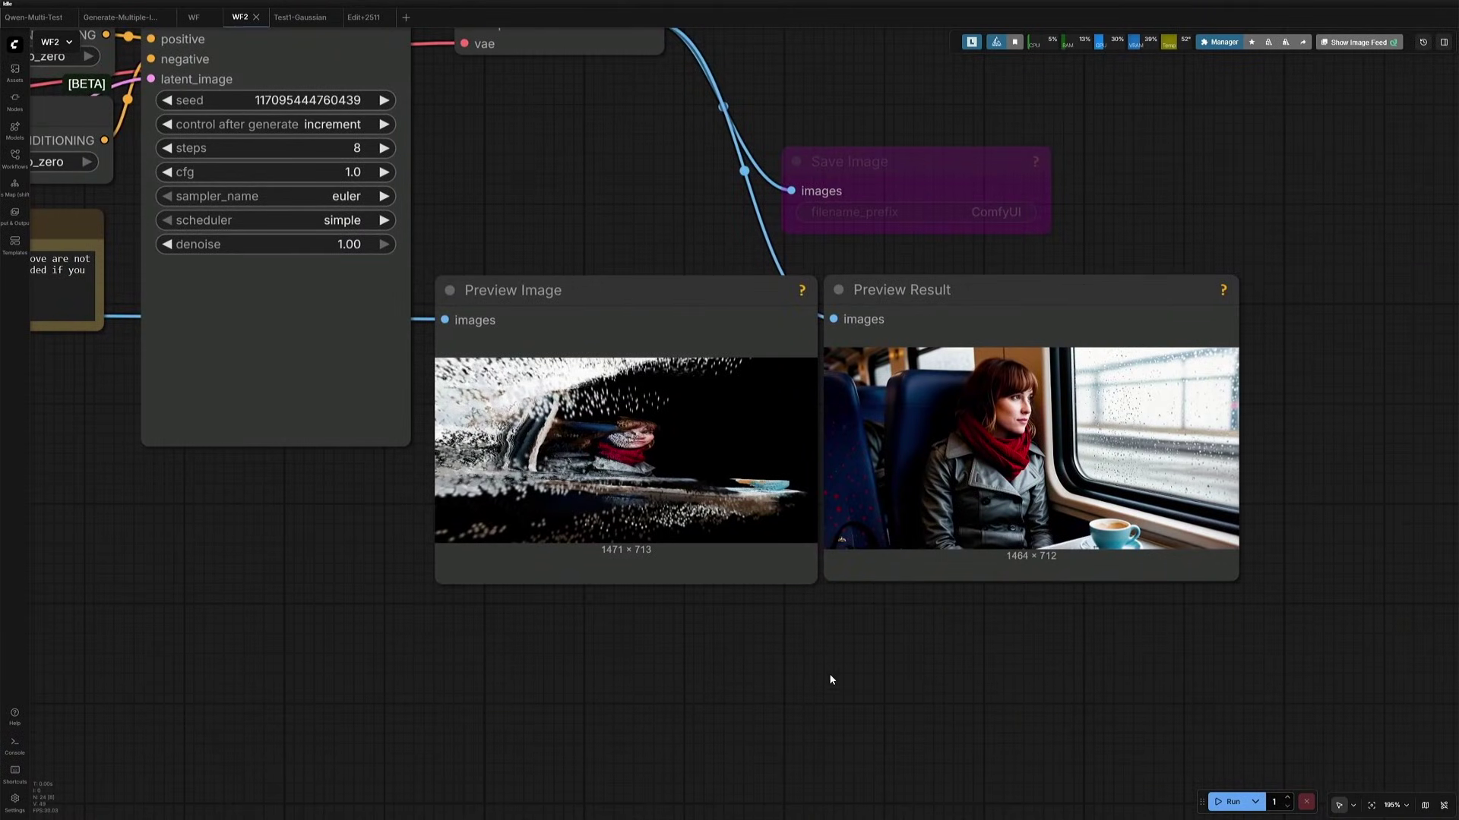
{"action": "left_click_drag", "start_coordinate": [227, 652], "coordinate": [836, 481]}
{"action": "left_click_drag", "start_coordinate": [190, 658], "coordinate": [808, 509]}
{"action": "left_click_drag", "start_coordinate": [460, 606], "coordinate": [832, 521]}
{"action": "scroll", "coordinate": [840, 625], "scroll_direction": "down", "scroll_amount": 1}
{"action": "scroll", "coordinate": [760, 657], "scroll_direction": "down", "scroll_amount": 2}
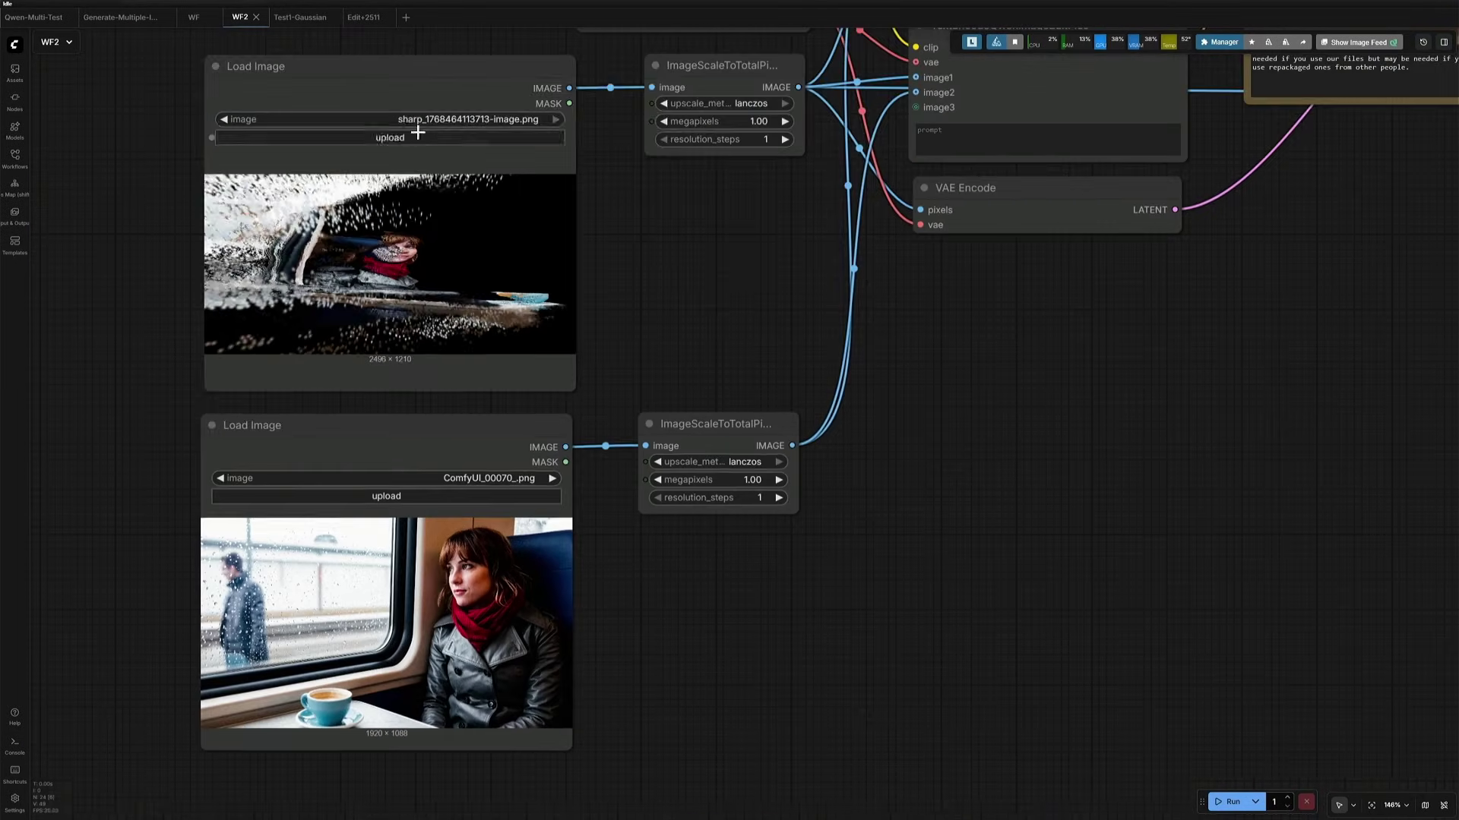
{"action": "left_click", "coordinate": [412, 137]}
{"action": "left_click", "coordinate": [44, 147]}
{"action": "double_click", "coordinate": [134, 112]}
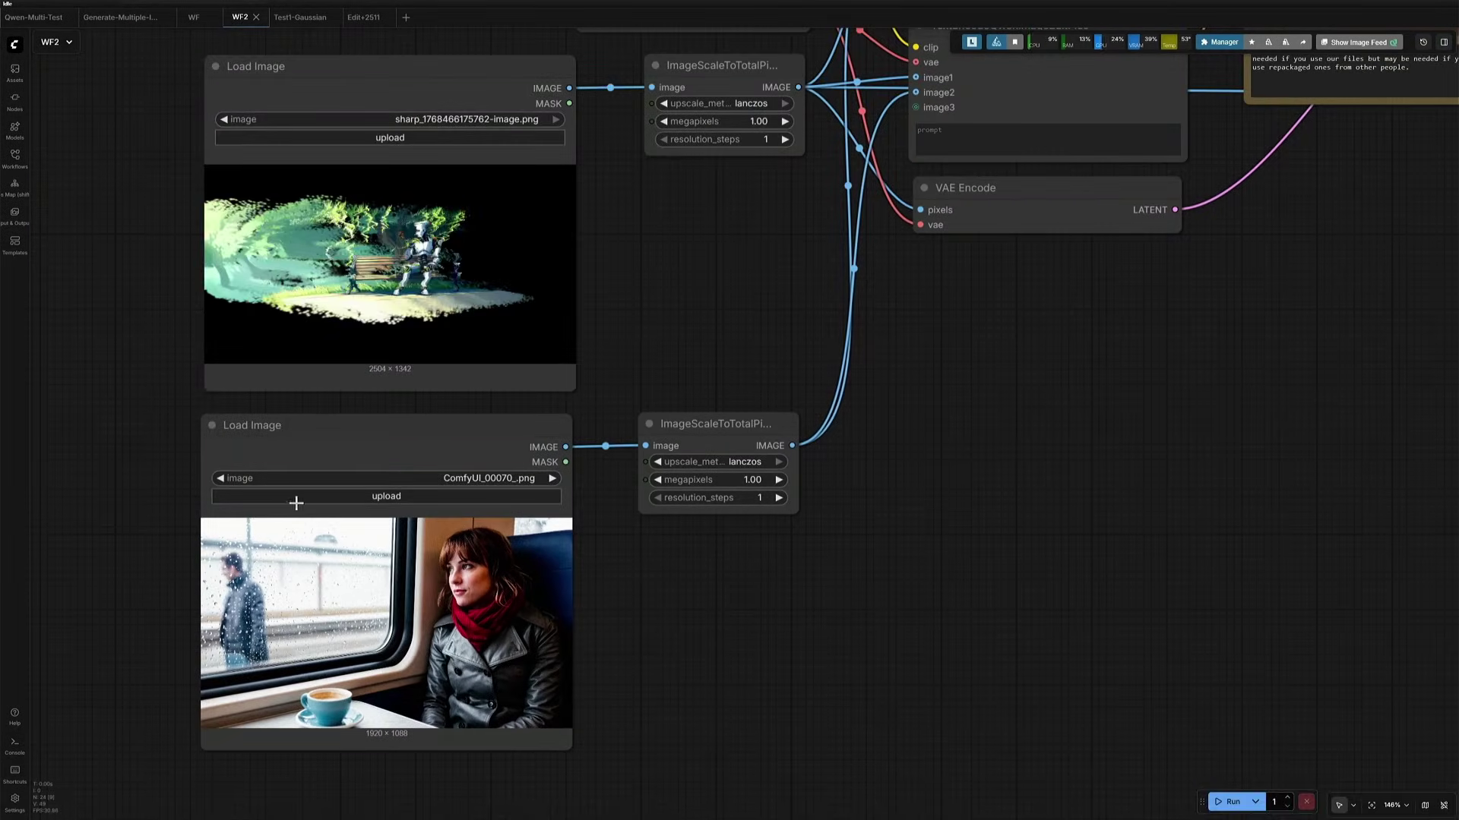
{"action": "left_click", "coordinate": [296, 503]}
{"action": "left_click", "coordinate": [259, 262]}
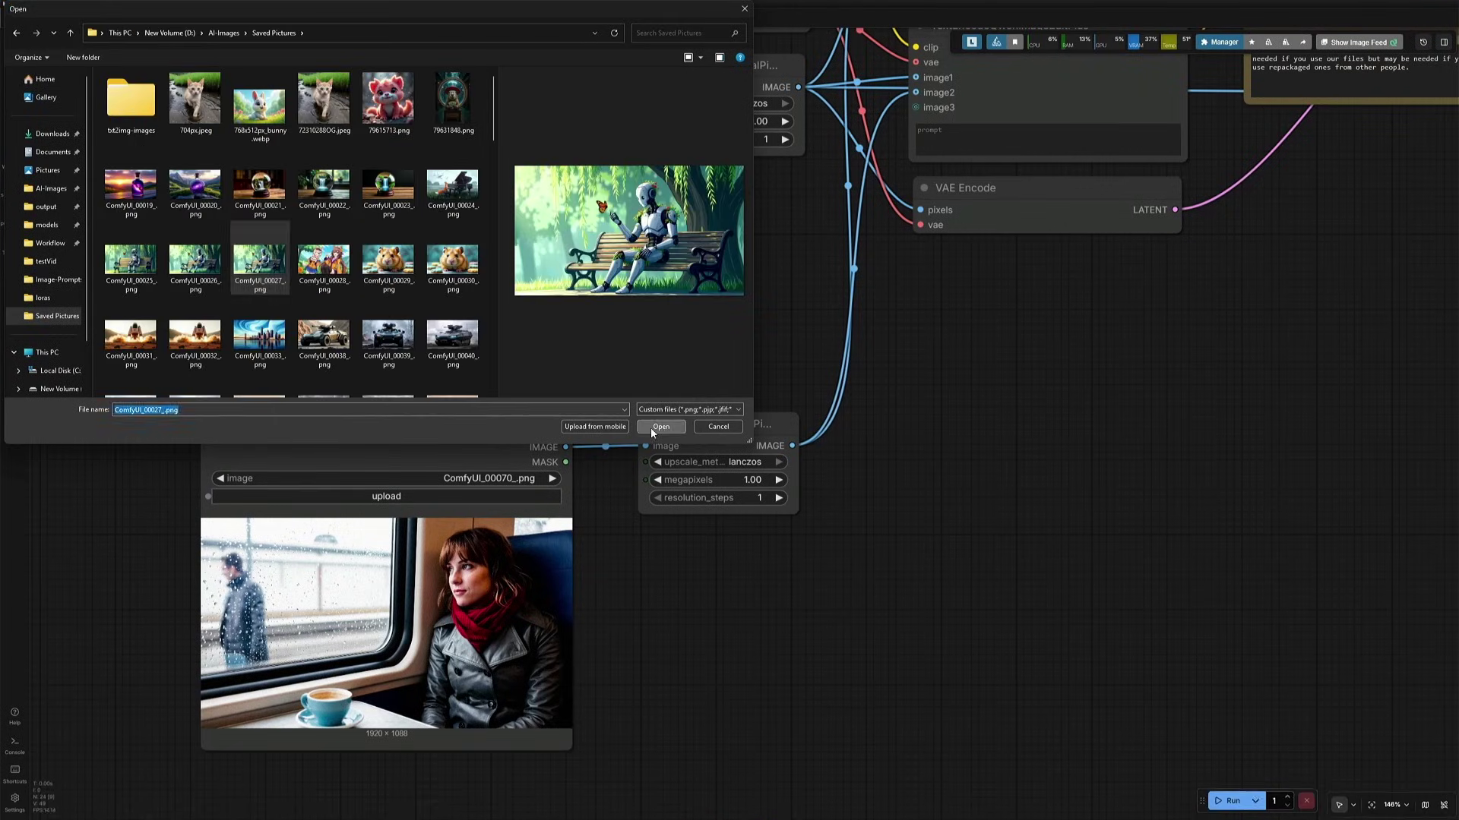
{"action": "left_click", "coordinate": [659, 427]}
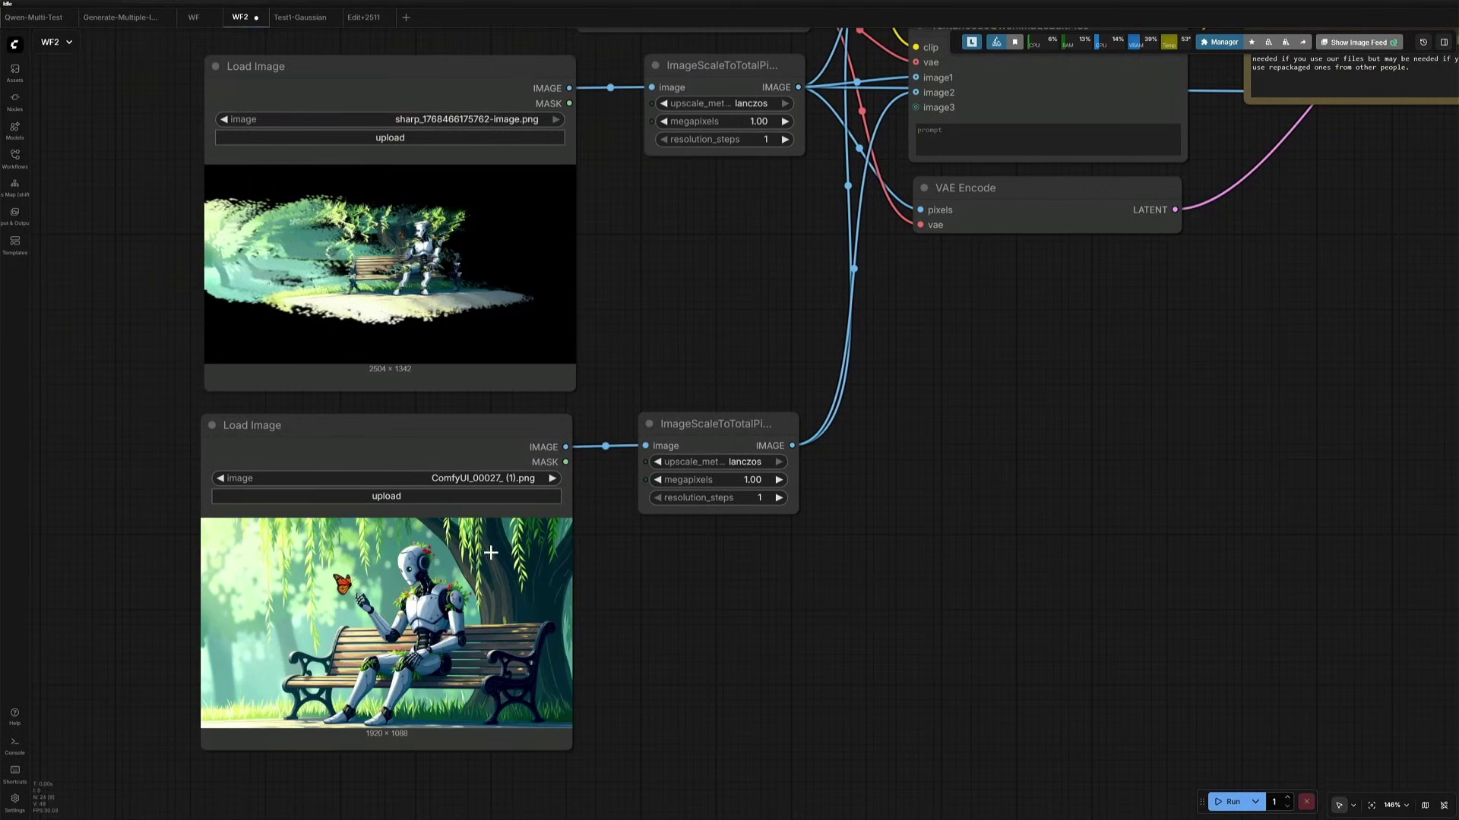
Run the WF2 workflow with the splat render and the original robot image
{"action": "scroll", "coordinate": [892, 589], "scroll_direction": "down", "scroll_amount": 4}
{"action": "left_click_drag", "start_coordinate": [845, 547], "coordinate": [458, 683]}
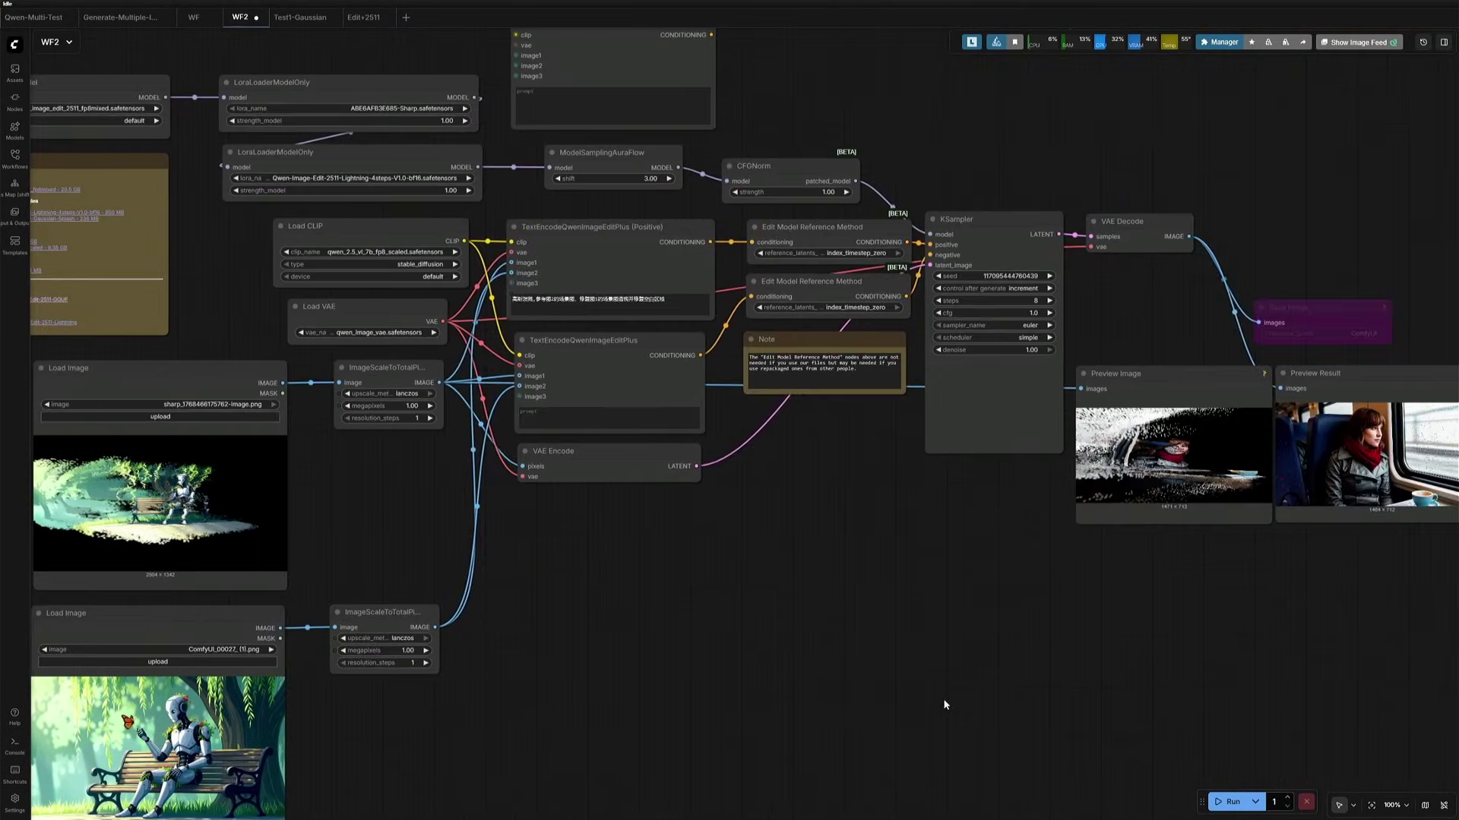
{"action": "left_click", "coordinate": [1227, 801]}
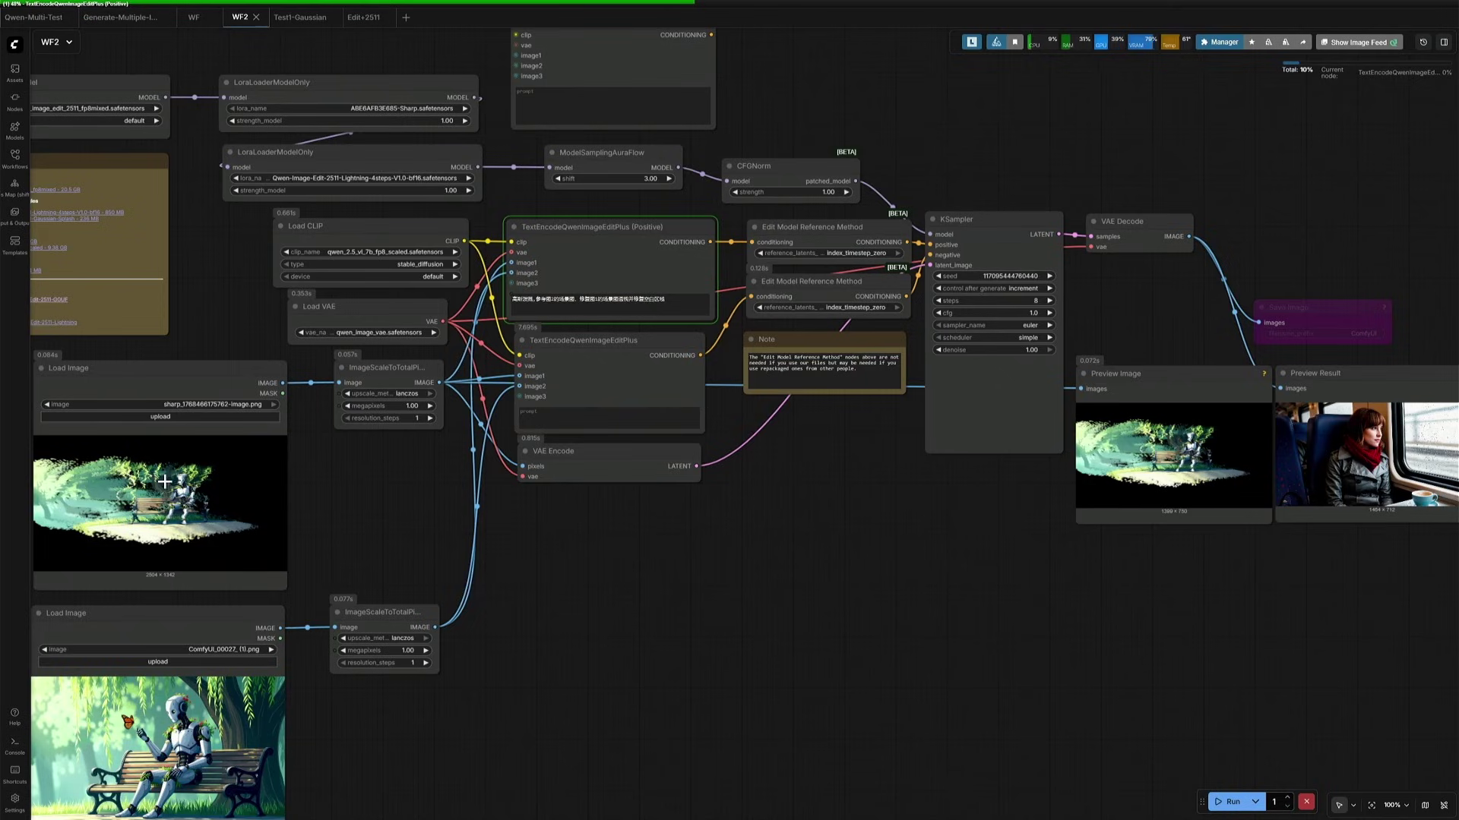
Examine the Sharp and Lightning LoRA loaders and the Gaussian-Splash LoRA link in the Qwen Files note
{"action": "scroll", "coordinate": [527, 309], "scroll_direction": "up", "scroll_amount": 4}
{"action": "left_click_drag", "start_coordinate": [138, 264], "coordinate": [671, 418]}
{"action": "scroll", "coordinate": [707, 132], "scroll_direction": "up", "scroll_amount": 4}
{"action": "left_click", "coordinate": [801, 165]}
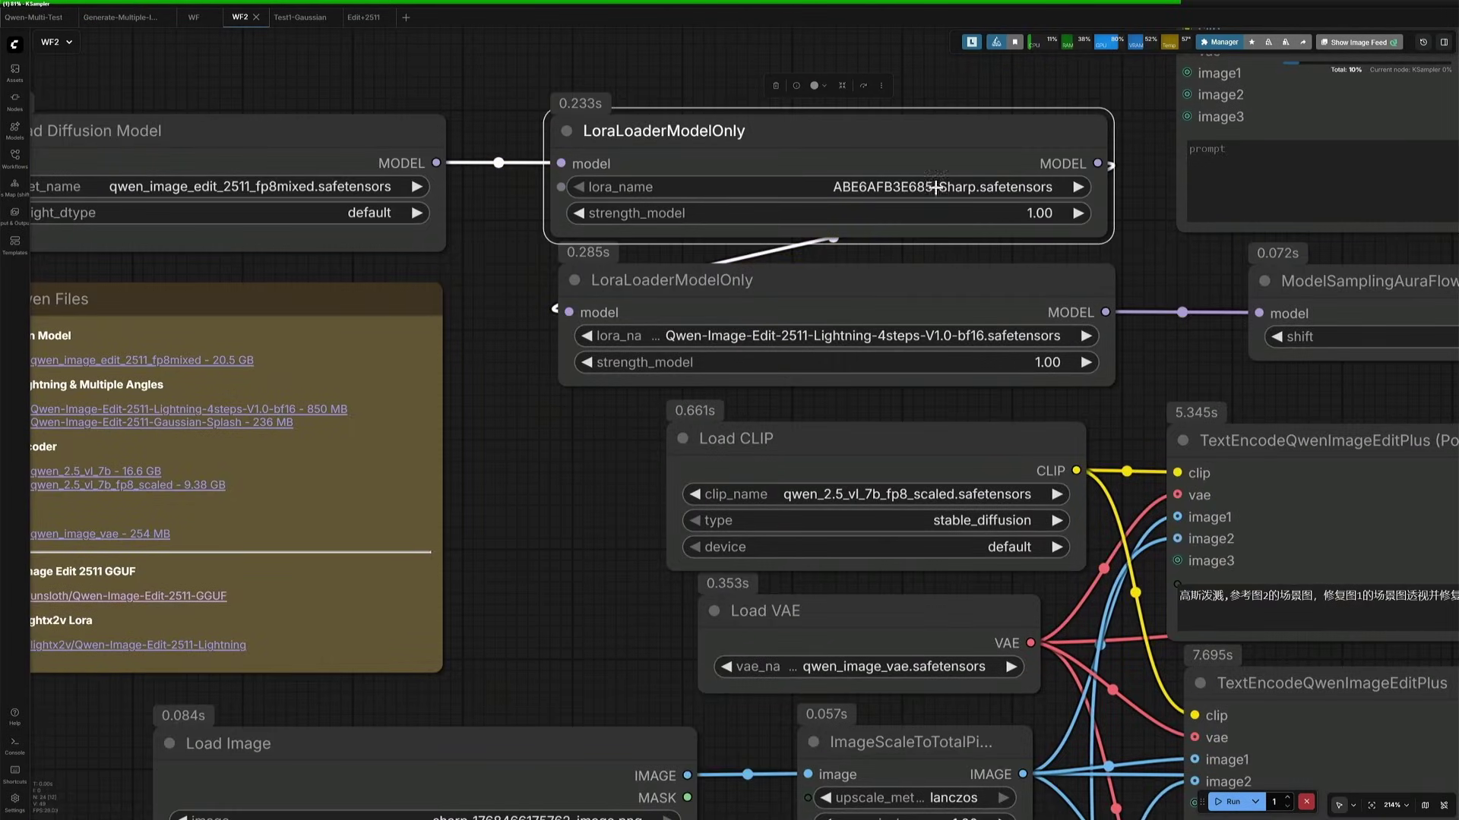
{"action": "left_click_drag", "start_coordinate": [545, 477], "coordinate": [638, 479]}
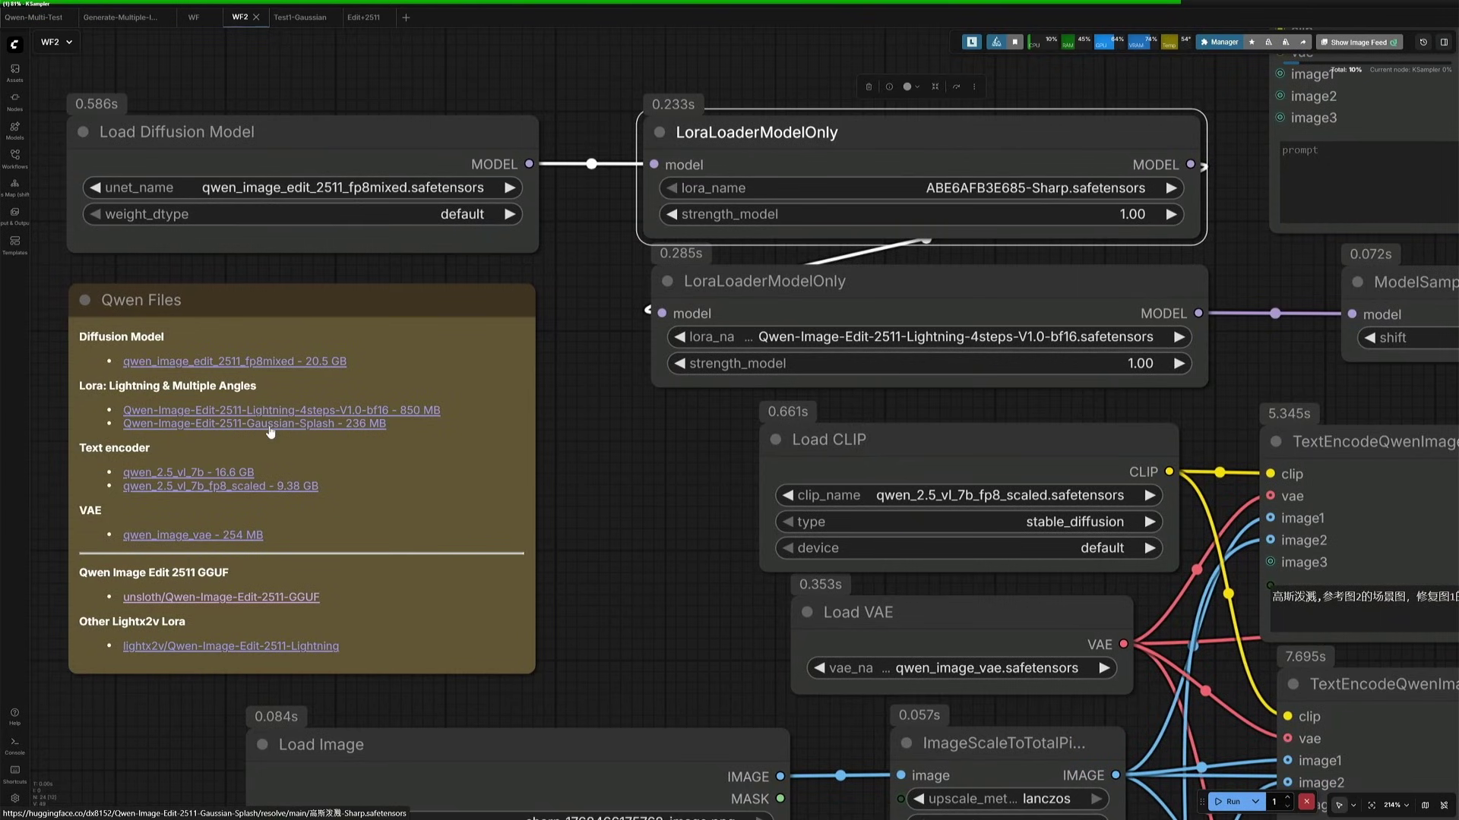
{"action": "scroll", "coordinate": [590, 568], "scroll_direction": "down", "scroll_amount": 6}
{"action": "left_click_drag", "start_coordinate": [589, 570], "coordinate": [229, 356]}
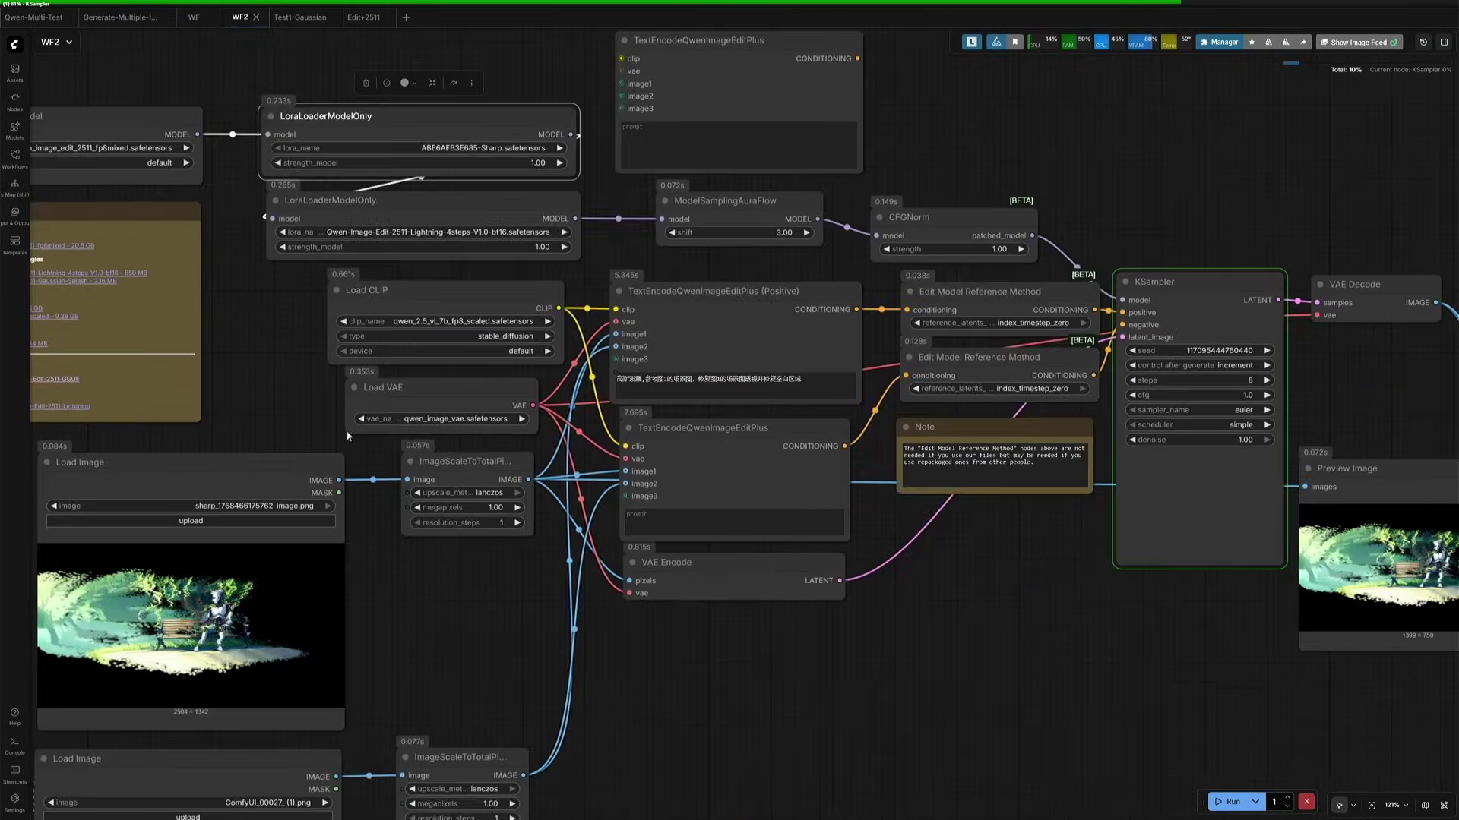
{"action": "scroll", "coordinate": [835, 694], "scroll_direction": "down", "scroll_amount": 1}
{"action": "scroll", "coordinate": [836, 694], "scroll_direction": "down", "scroll_amount": 1}
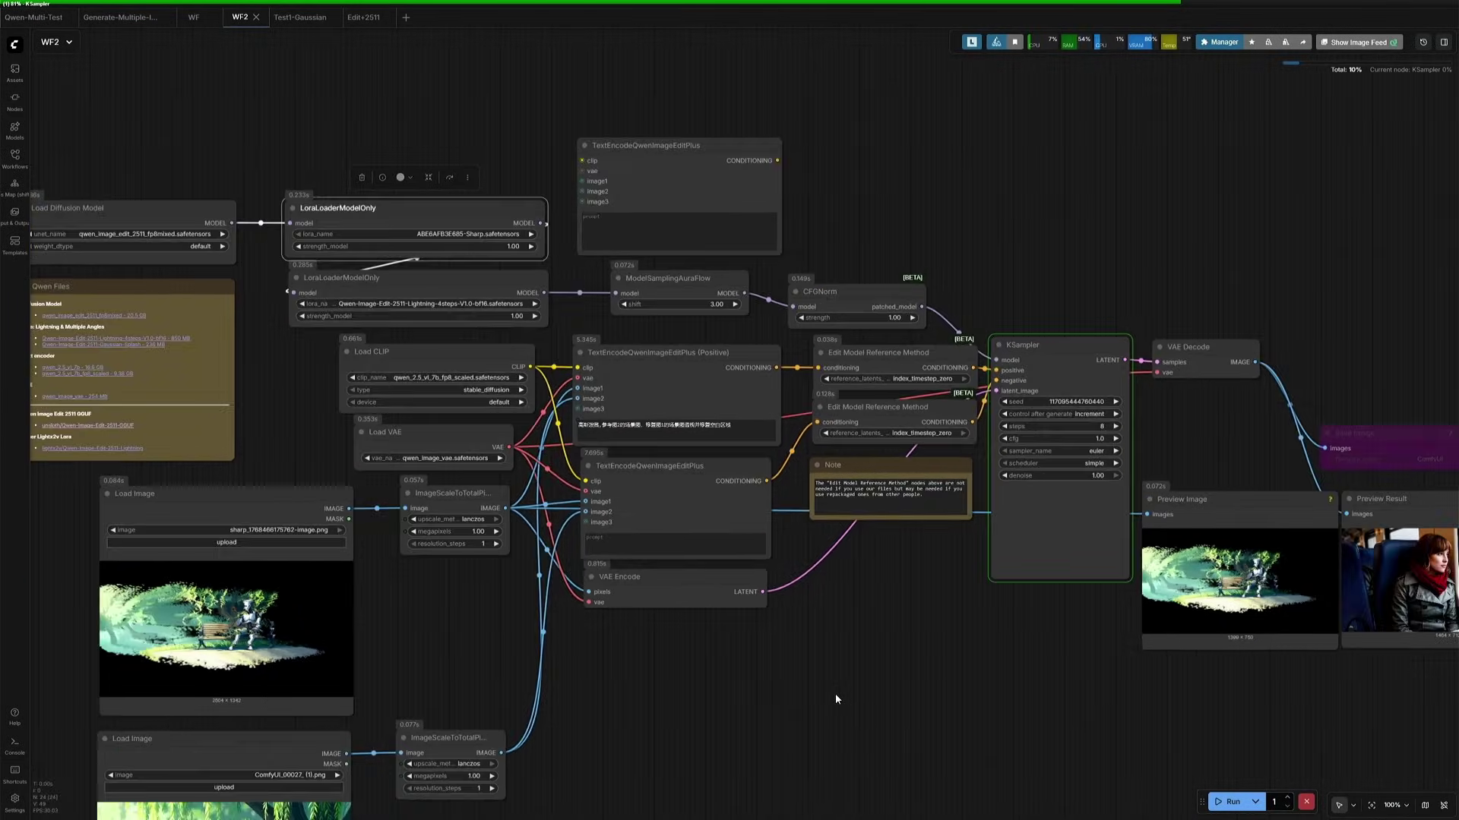
Examine the KSampler's progress, then inspect the splat render and the new robot scene in Preview Result up close
{"action": "left_click_drag", "start_coordinate": [901, 715], "coordinate": [594, 680]}
{"action": "scroll", "coordinate": [959, 722], "scroll_direction": "up", "scroll_amount": 4}
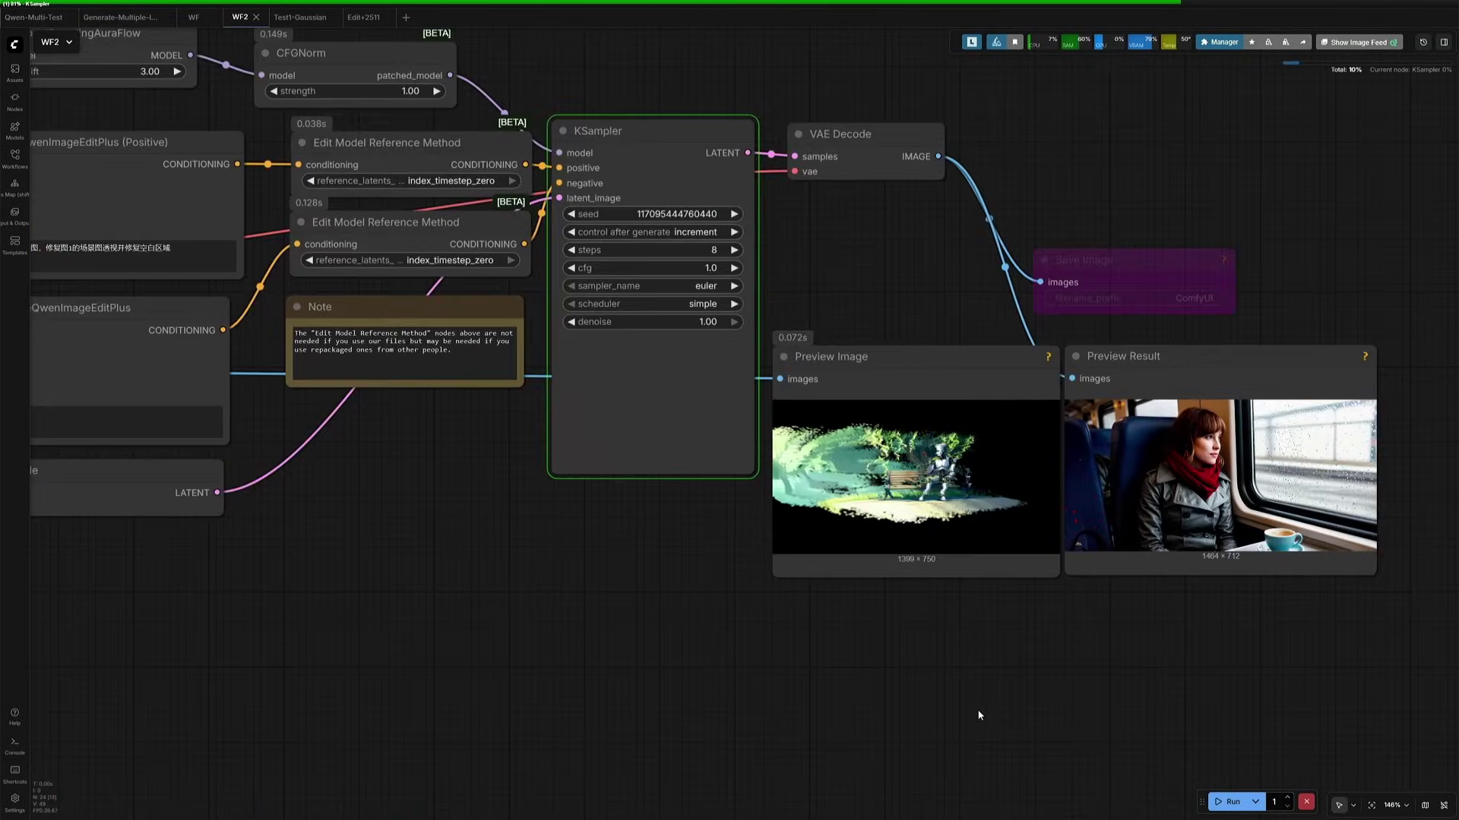
{"action": "scroll", "coordinate": [977, 715], "scroll_direction": "up", "scroll_amount": 1}
{"action": "left_click_drag", "start_coordinate": [978, 715], "coordinate": [572, 716]}
{"action": "scroll", "coordinate": [572, 717], "scroll_direction": "up", "scroll_amount": 2}
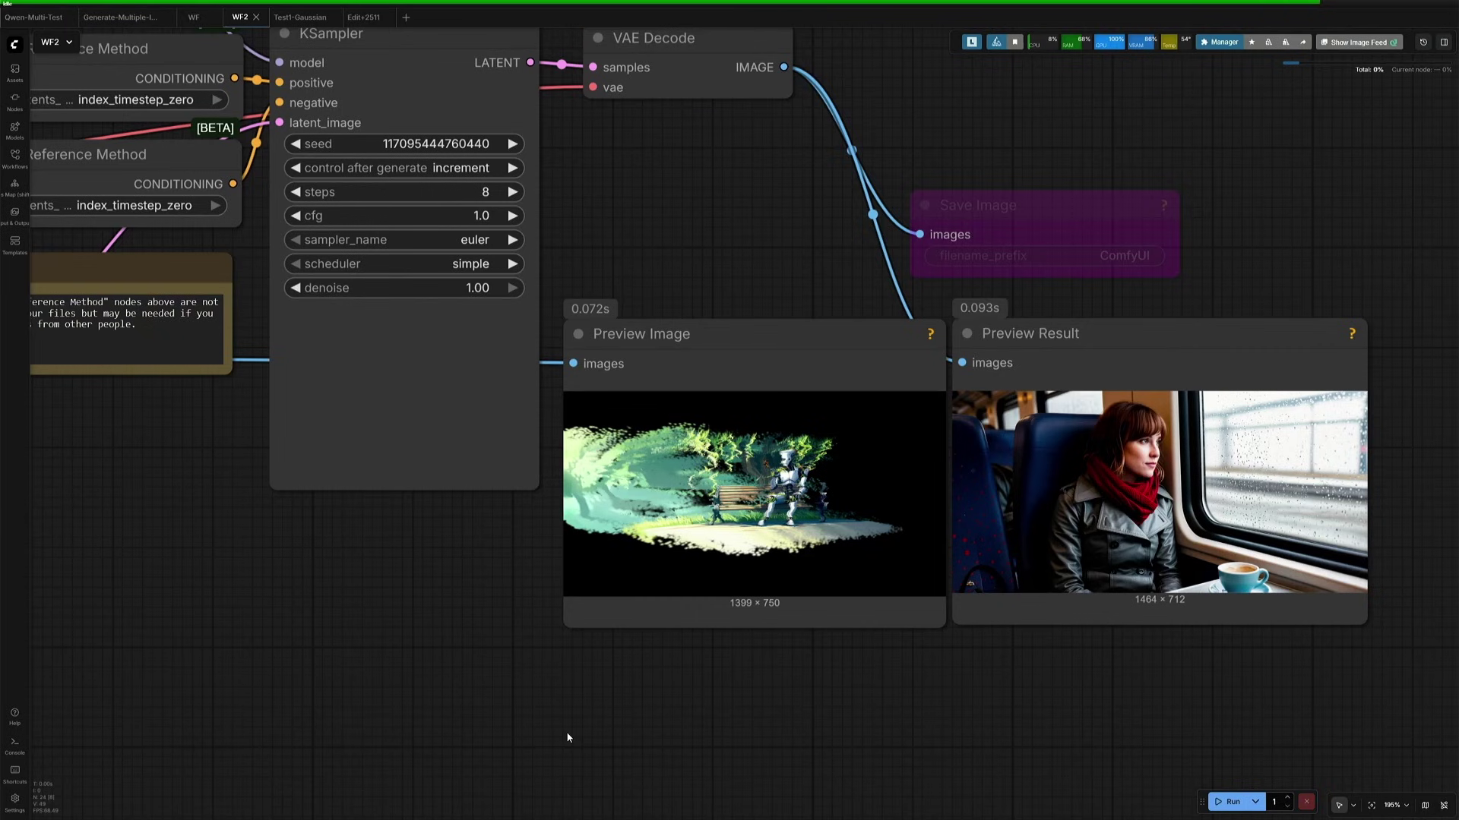
{"action": "scroll", "coordinate": [1079, 688], "scroll_direction": "up", "scroll_amount": 4}
{"action": "left_click_drag", "start_coordinate": [1096, 690], "coordinate": [877, 769]}
{"action": "scroll", "coordinate": [834, 733], "scroll_direction": "up", "scroll_amount": 2}
{"action": "scroll", "coordinate": [827, 730], "scroll_direction": "down", "scroll_amount": 6}
{"action": "scroll", "coordinate": [1084, 530], "scroll_direction": "up", "scroll_amount": 4}
{"action": "scroll", "coordinate": [1029, 544], "scroll_direction": "down", "scroll_amount": 1}
{"action": "scroll", "coordinate": [890, 643], "scroll_direction": "up", "scroll_amount": 4}
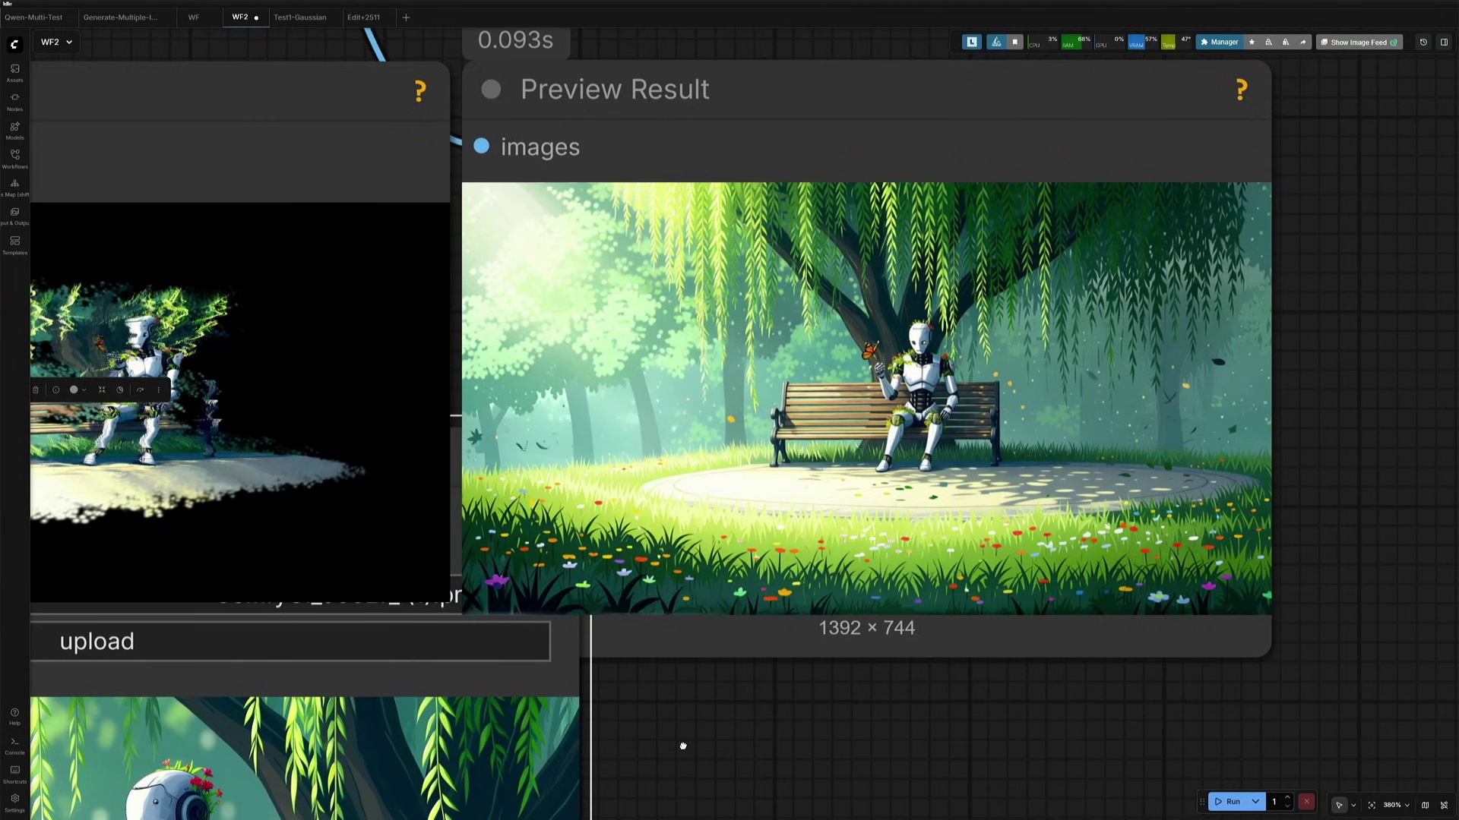
Compare the original robot image with the splat render in Preview Image and the repaired scene in Preview Result
{"action": "left_click_drag", "start_coordinate": [683, 746], "coordinate": [973, 378]}
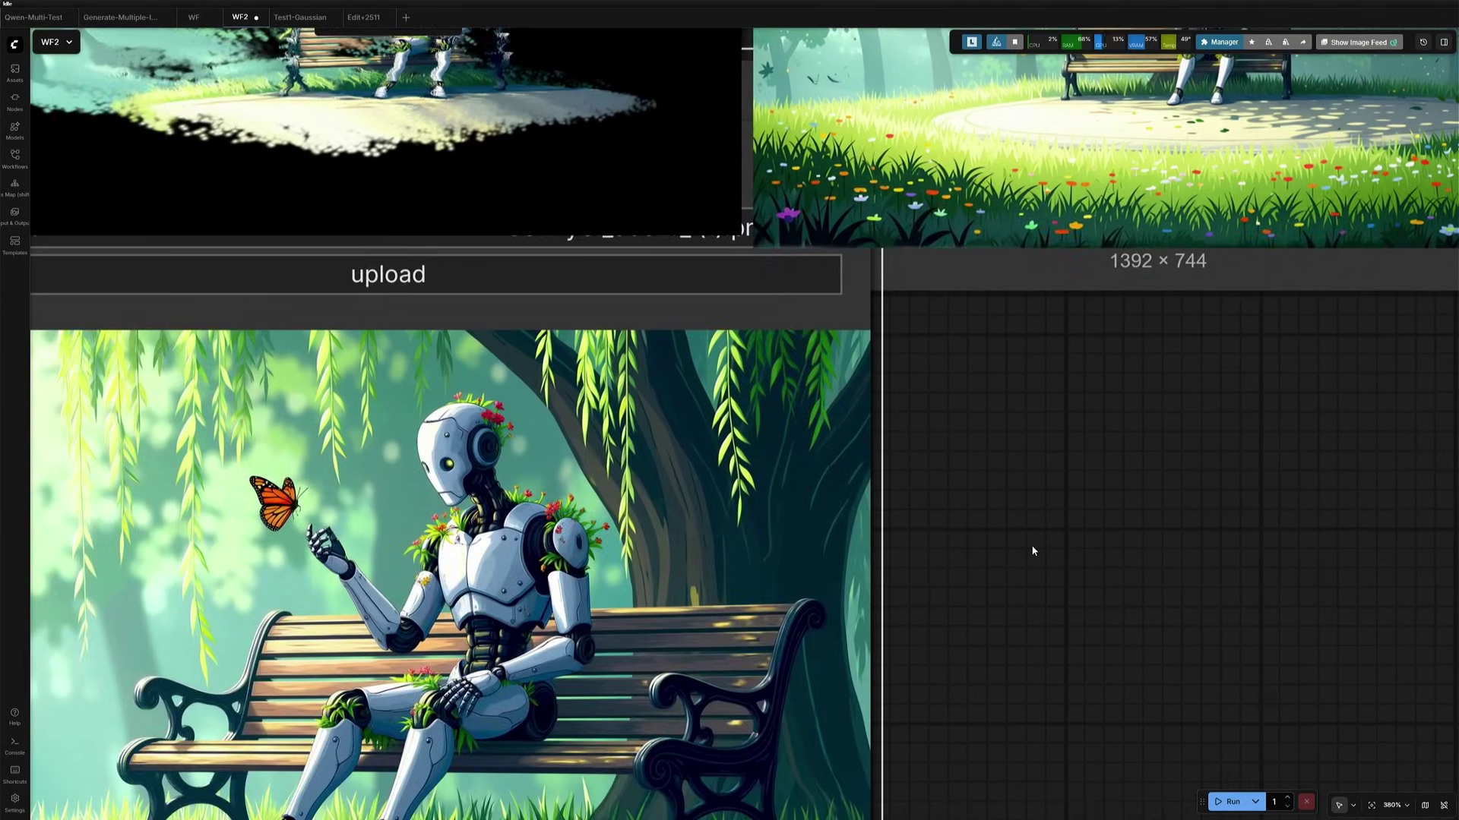
{"action": "scroll", "coordinate": [1033, 550], "scroll_direction": "down", "scroll_amount": 4}
{"action": "left_click_drag", "start_coordinate": [1033, 550], "coordinate": [1031, 559]}
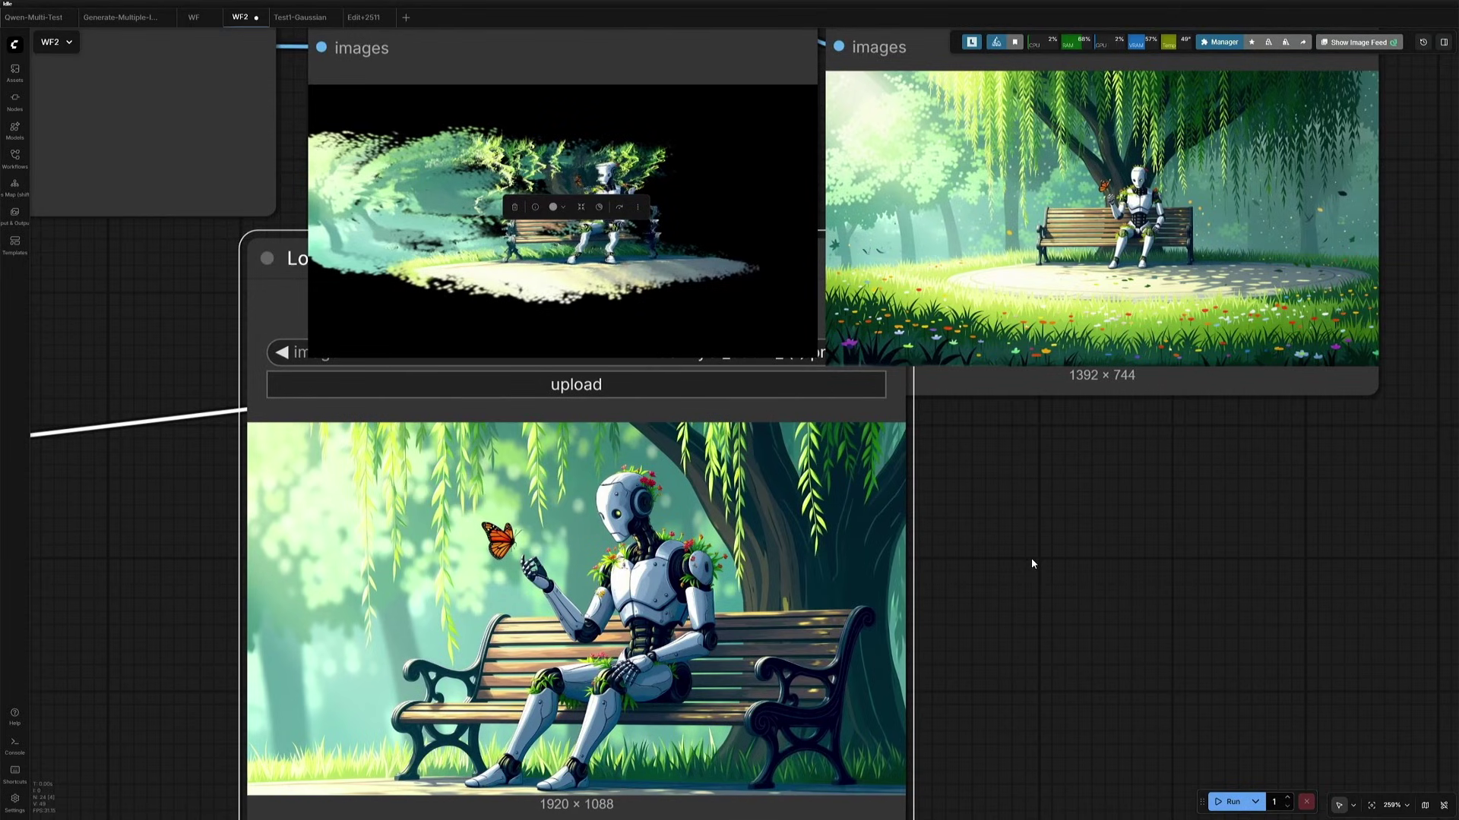
{"action": "scroll", "coordinate": [1032, 563], "scroll_direction": "down", "scroll_amount": 2}
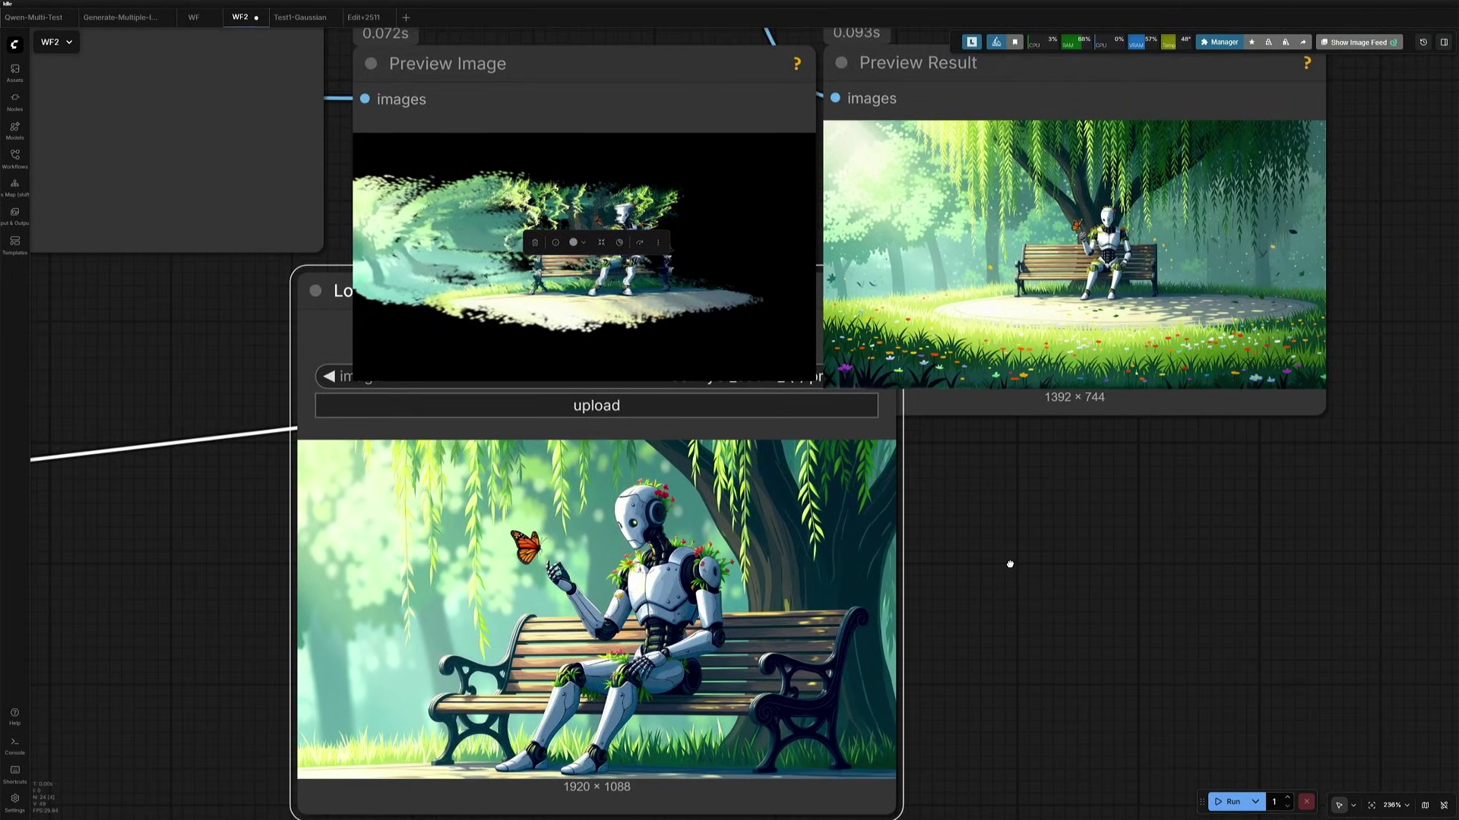
{"action": "scroll", "coordinate": [1010, 569], "scroll_direction": "down", "scroll_amount": 1}
{"action": "left_click_drag", "start_coordinate": [1011, 569], "coordinate": [983, 563]}
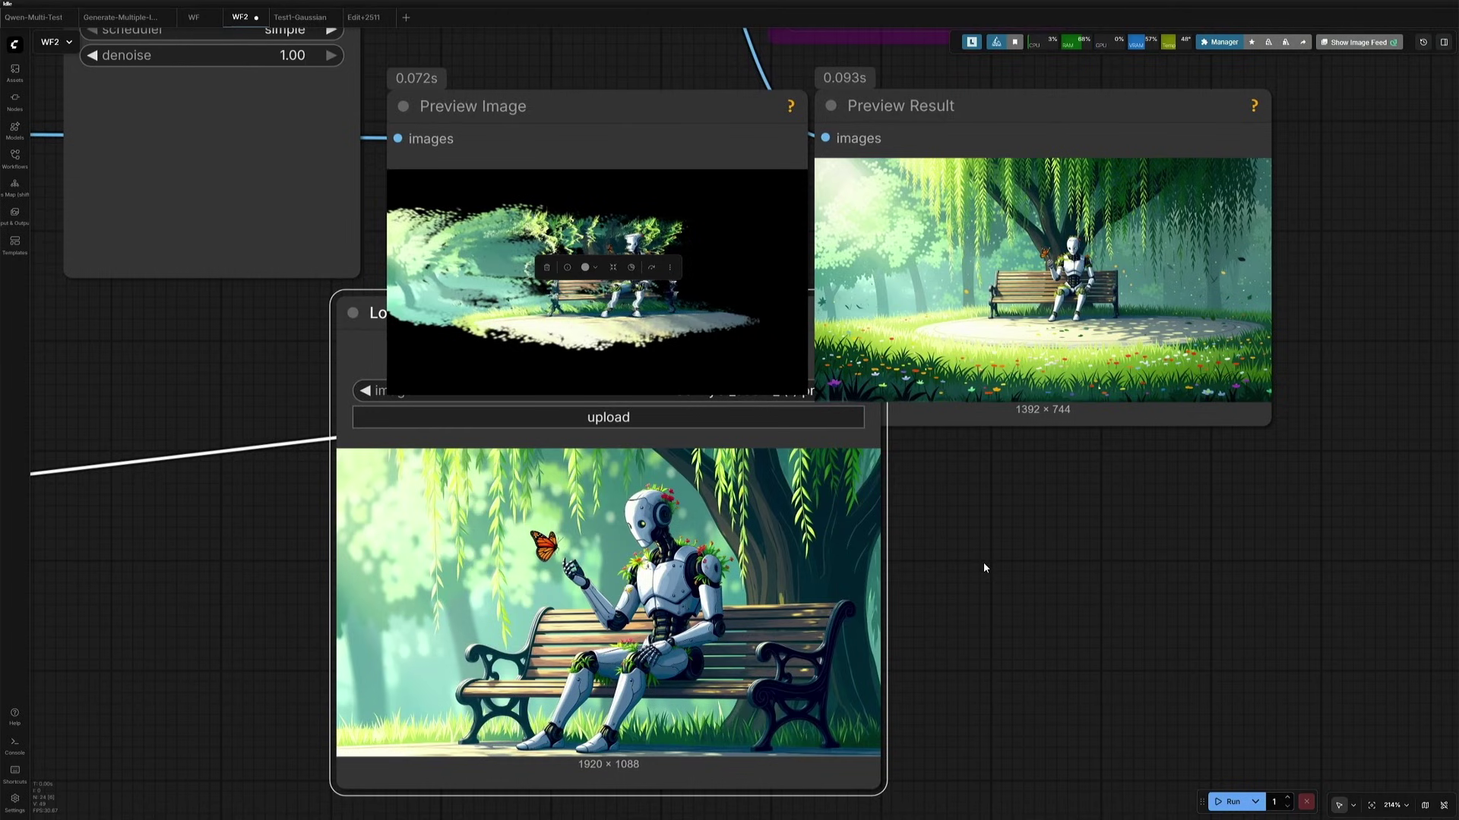